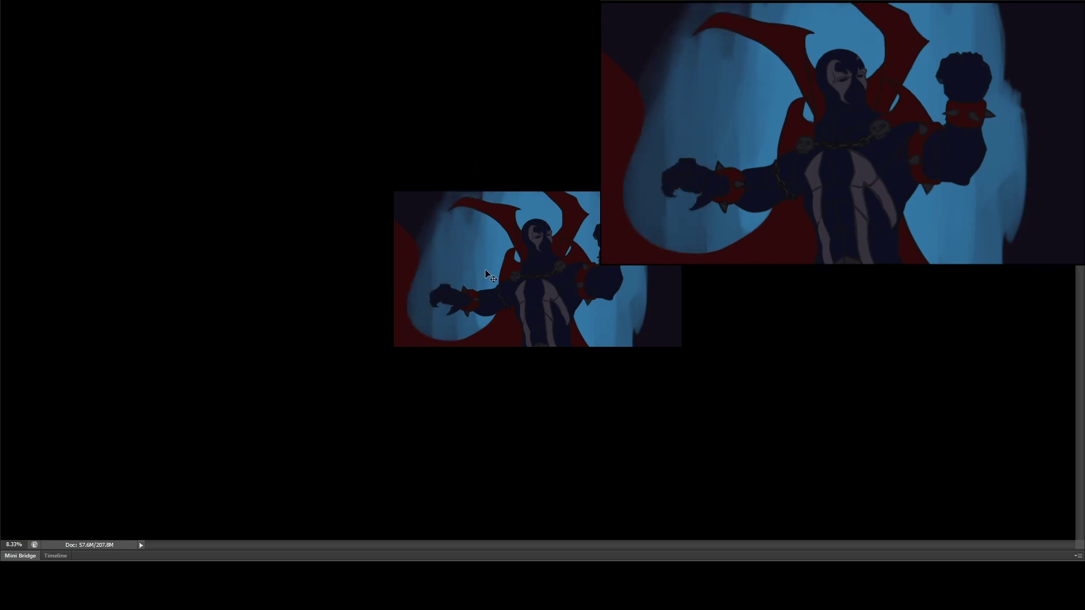
# - Paint soft light-cyan glow strokes into the background around Spawn's head, arms and right fist
pyautogui.hotkey('ctrl', '-')
pyautogui.moveTo(619, 305); pyautogui.dragTo(616, 325)
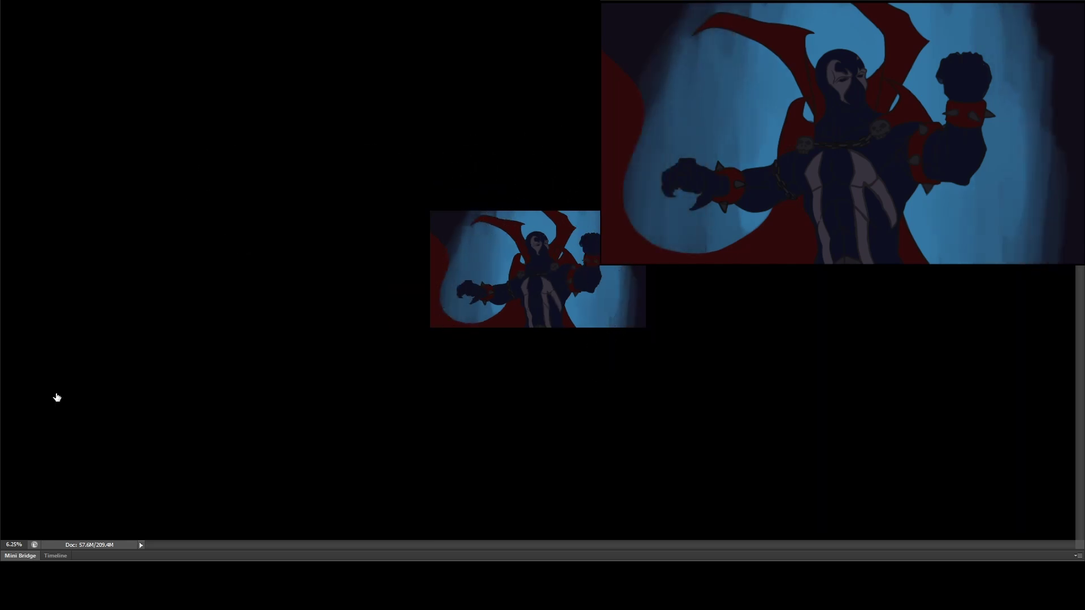
pyautogui.moveTo(536, 280)
pyautogui.mouseDown()
pyautogui.moveTo(541, 241)
pyautogui.moveTo(514, 263)
pyautogui.moveTo(513, 254)
pyautogui.moveTo(561, 296)
pyautogui.moveTo(572, 244)
pyautogui.moveTo(566, 278)
pyautogui.moveTo(492, 279)
pyautogui.moveTo(586, 303)
pyautogui.moveTo(574, 268)
pyautogui.moveTo(600, 296)
pyautogui.moveTo(496, 309)
pyautogui.moveTo(479, 269)
pyautogui.moveTo(578, 275)
pyautogui.moveTo(473, 274)
pyautogui.moveTo(498, 268)
pyautogui.moveTo(457, 295)
pyautogui.moveTo(452, 244)
pyautogui.moveTo(599, 260)
pyautogui.moveTo(615, 312)
pyautogui.mouseUp()
pyautogui.moveTo(616, 274)
pyautogui.mouseDown()
pyautogui.moveTo(606, 300)
pyautogui.moveTo(520, 281)
pyautogui.moveTo(601, 302)
pyautogui.moveTo(565, 308)
pyautogui.moveTo(569, 256)
pyautogui.moveTo(485, 181)
pyautogui.moveTo(491, 293)
pyautogui.moveTo(457, 305)
pyautogui.moveTo(473, 265)
pyautogui.mouseUp()
# - In a greyscale preview with a smaller brush, paint lighter highlights on the collar and cape tip
pyautogui.hotkey('ctrl', '+')
pyautogui.hotkey('ctrl', '+')
pyautogui.hotkey('ctrl', '+')
pyautogui.hotkey('ctrl', '+')
pyautogui.press('[')
pyautogui.press('[')
pyautogui.press('[')
pyautogui.hotkey('ctrl', '+')
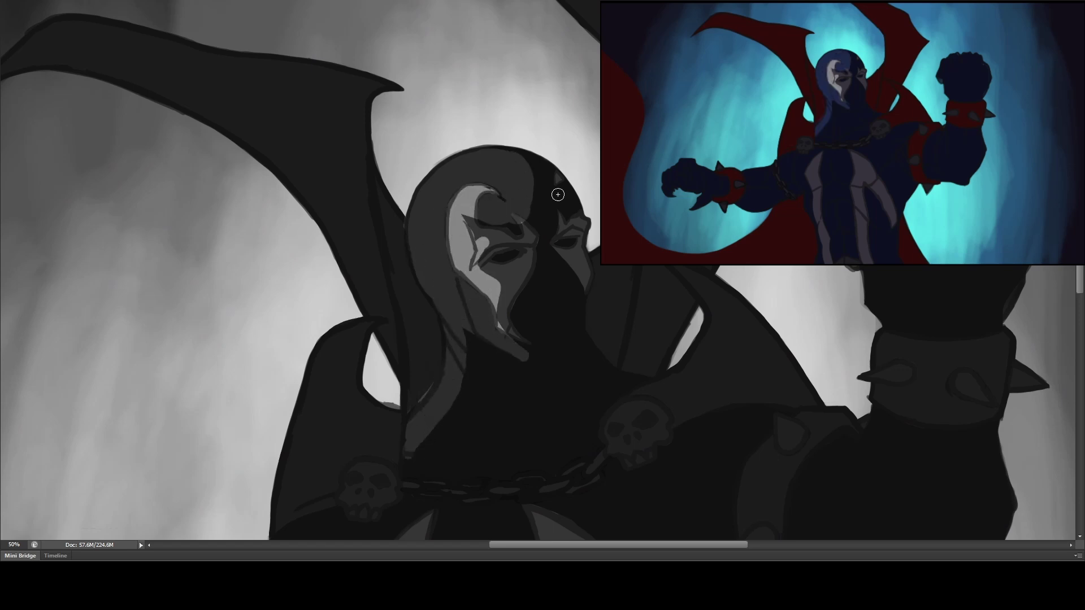
pyautogui.moveTo(568, 193); pyautogui.dragTo(455, 273)
pyautogui.moveTo(480, 418)
pyautogui.mouseDown()
pyautogui.moveTo(524, 281)
pyautogui.moveTo(509, 348)
pyautogui.mouseUp()
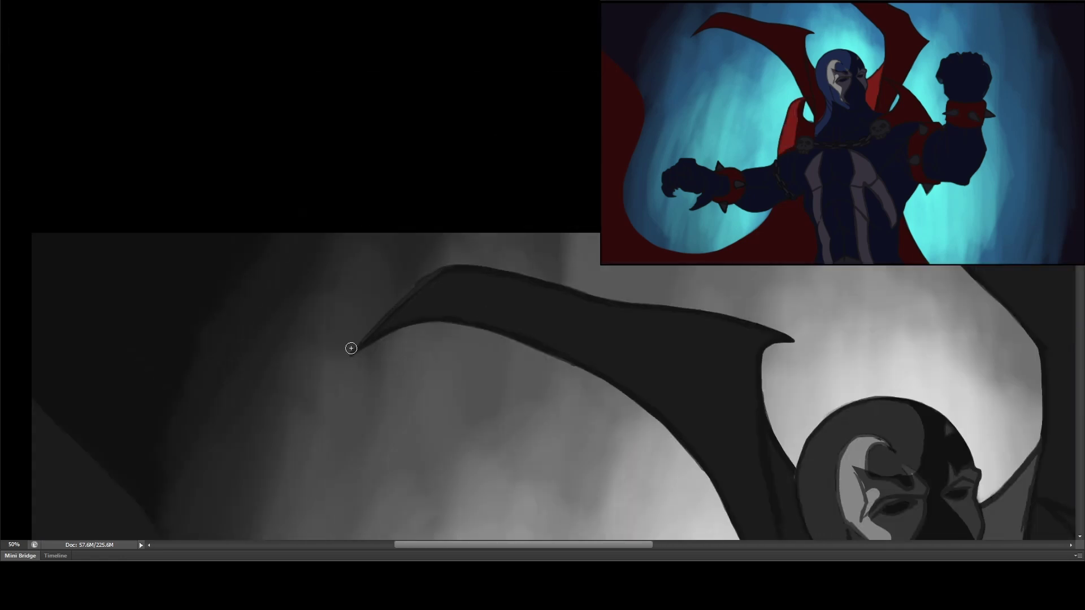
pyautogui.moveTo(362, 348); pyautogui.dragTo(463, 268)
pyautogui.moveTo(401, 325)
pyautogui.mouseDown()
pyautogui.moveTo(475, 271)
pyautogui.moveTo(423, 283)
pyautogui.moveTo(486, 260)
pyautogui.mouseUp()
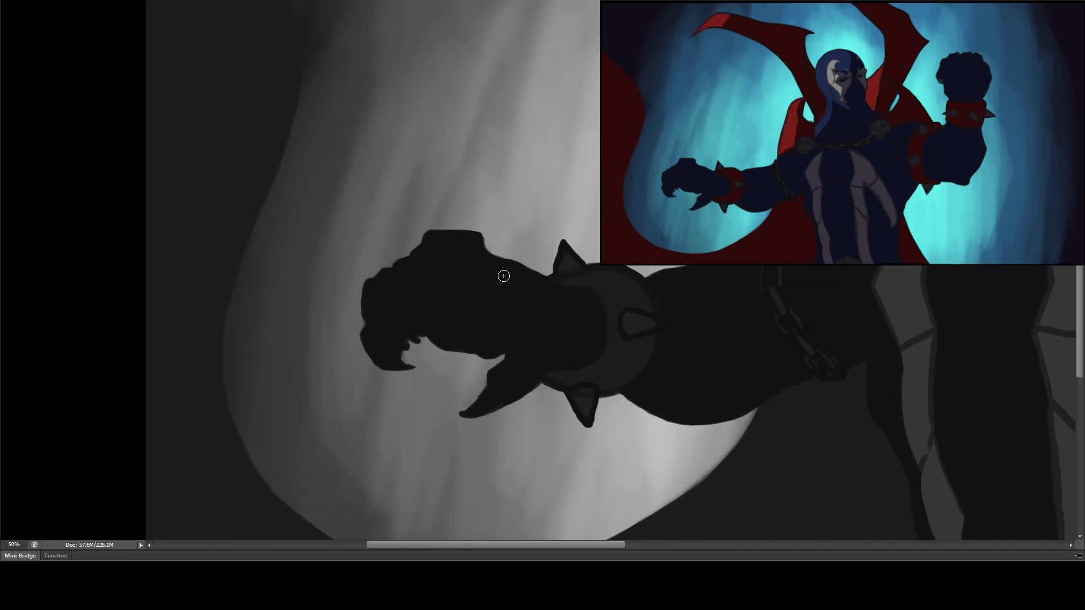
# - Return to full colour and paint a lighter red highlight on the left wristband
pyautogui.hotkey('ctrl', 'y')
pyautogui.hotkey('ctrl', '+')
pyautogui.moveTo(556, 279)
pyautogui.mouseDown()
pyautogui.moveTo(589, 281)
pyautogui.moveTo(635, 351)
pyautogui.moveTo(635, 375)
pyautogui.moveTo(550, 416)
pyautogui.mouseUp()
# - Extend the wristband highlight, add blue highlights to claws and knuckles, and grey ones to the spikes
pyautogui.moveTo(497, 288); pyautogui.dragTo(477, 407)
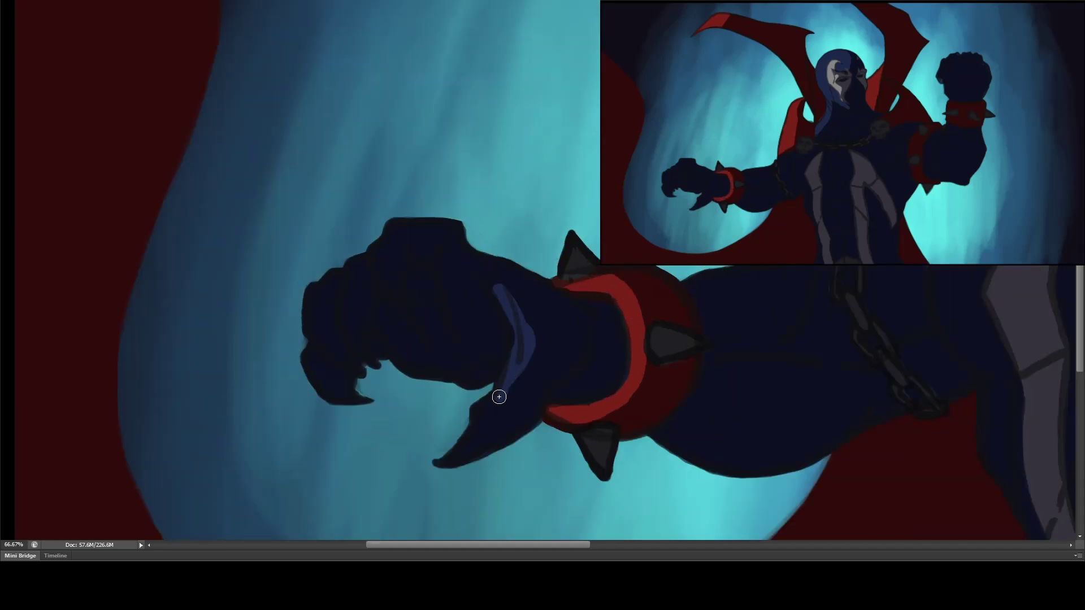
pyautogui.moveTo(526, 350); pyautogui.dragTo(452, 461)
pyautogui.moveTo(345, 263); pyautogui.dragTo(353, 317)
pyautogui.moveTo(402, 226); pyautogui.dragTo(390, 289)
pyautogui.moveTo(570, 240); pyautogui.dragTo(565, 272)
pyautogui.moveTo(655, 326); pyautogui.dragTo(664, 343)
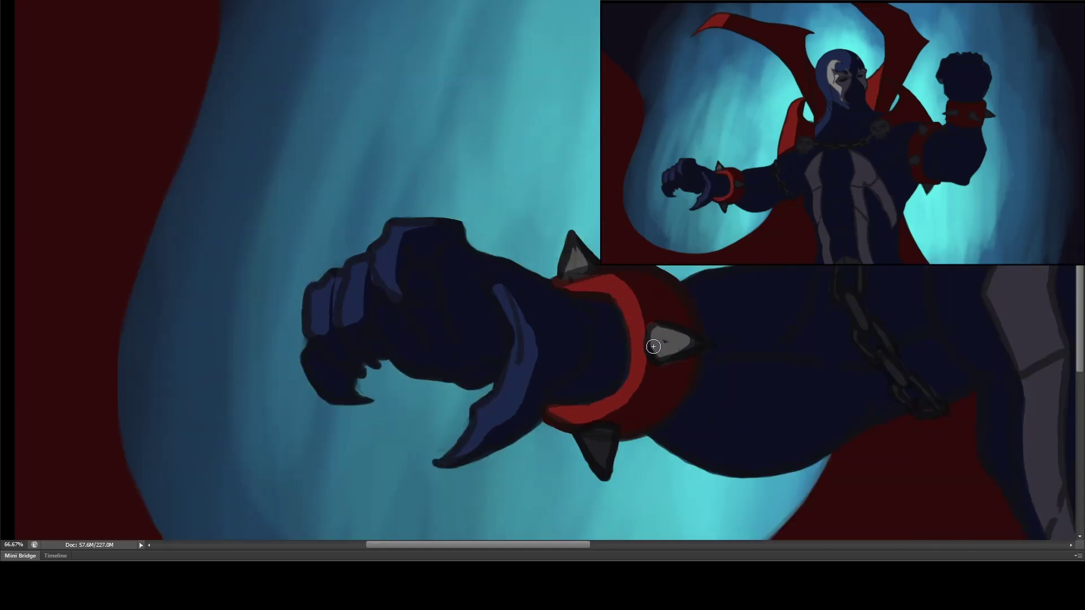
# - Paint blue highlights along the forearm and save the painting
pyautogui.moveTo(337, 337)
pyautogui.mouseDown()
pyautogui.moveTo(460, 328)
pyautogui.moveTo(557, 271)
pyautogui.mouseUp()
pyautogui.moveTo(480, 316)
pyautogui.mouseDown()
pyautogui.moveTo(472, 401)
pyautogui.moveTo(361, 356)
pyautogui.mouseUp()
pyautogui.moveTo(528, 240); pyautogui.dragTo(536, 152)
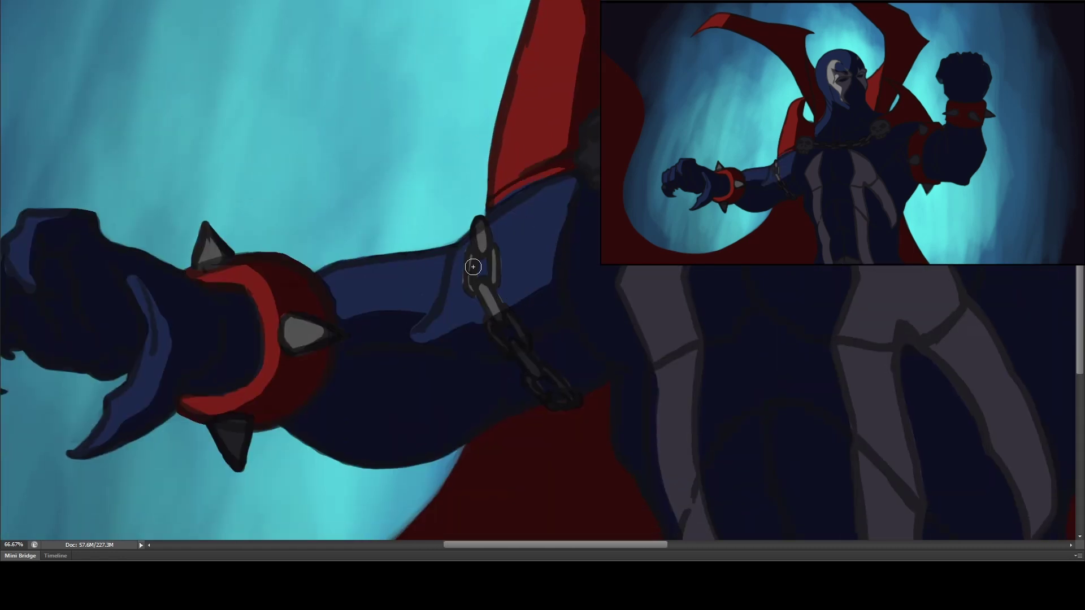
pyautogui.moveTo(428, 296)
pyautogui.mouseDown()
pyautogui.moveTo(364, 381)
pyautogui.moveTo(461, 329)
pyautogui.moveTo(458, 164)
pyautogui.mouseUp()
pyautogui.hotkey('ctrl', '-')
pyautogui.hotkey('ctrl', 's')
# - Highlight the torso stripes in light grey and light up the skull on the chest chain
pyautogui.moveTo(508, 305); pyautogui.dragTo(543, 196)
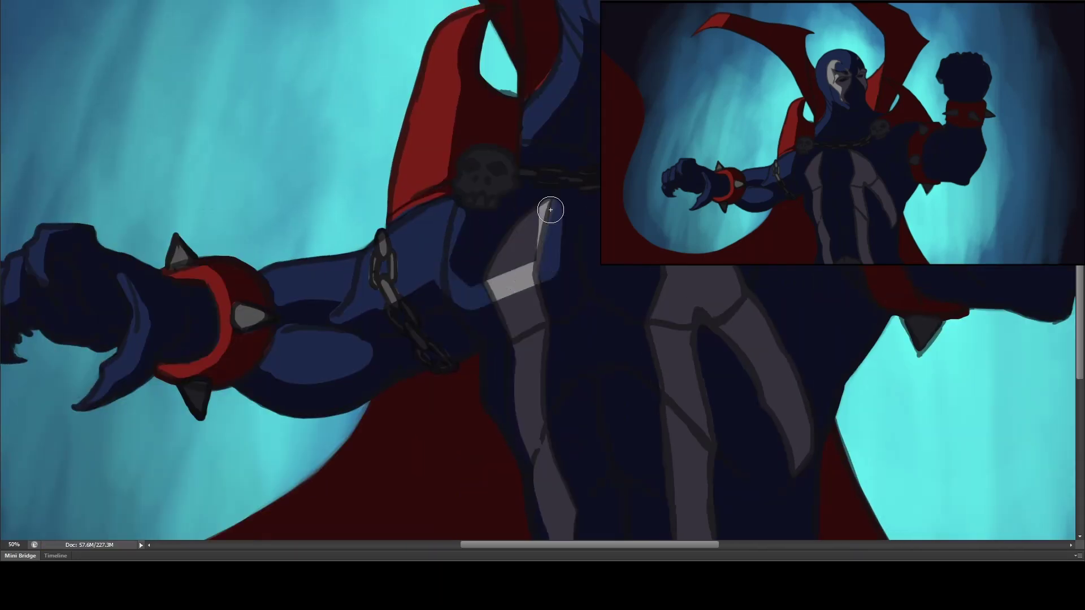
pyautogui.moveTo(497, 283); pyautogui.dragTo(545, 203)
pyautogui.moveTo(546, 316)
pyautogui.mouseDown()
pyautogui.moveTo(510, 408)
pyautogui.moveTo(630, 331)
pyautogui.moveTo(683, 361)
pyautogui.mouseUp()
pyautogui.moveTo(532, 244); pyautogui.dragTo(362, 335)
pyautogui.moveTo(497, 384); pyautogui.dragTo(438, 282)
pyautogui.moveTo(633, 293); pyautogui.dragTo(472, 295)
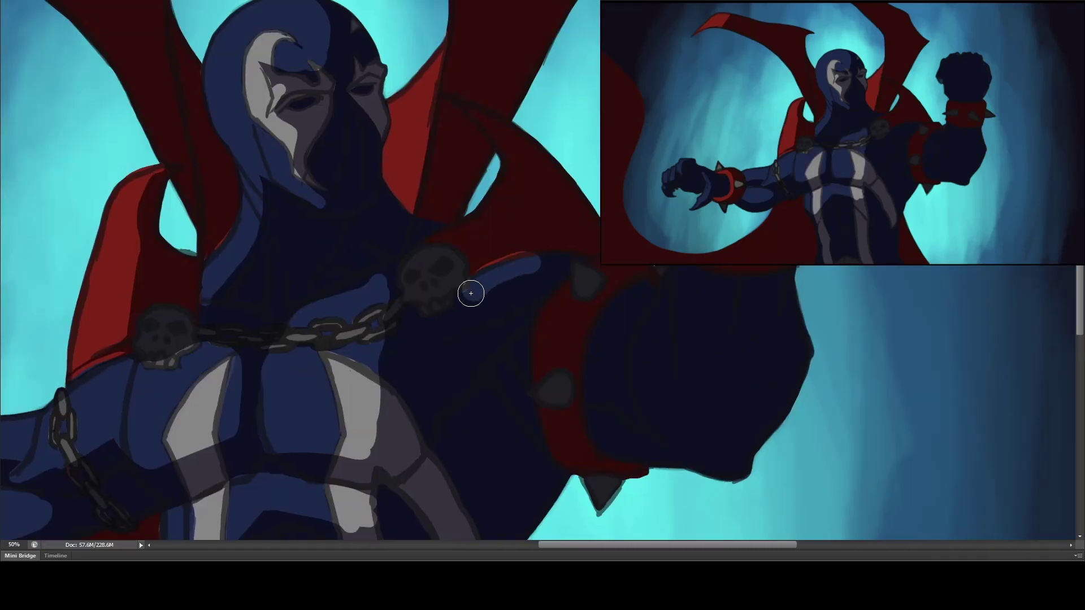
pyautogui.moveTo(386, 278)
pyautogui.mouseDown()
pyautogui.moveTo(536, 271)
pyautogui.moveTo(440, 238)
pyautogui.moveTo(469, 249)
pyautogui.mouseUp()
# - Paint the raised arm's wristband red, lighten its spikes, and add blue shading on arm and wrist
pyautogui.moveTo(565, 266); pyautogui.dragTo(559, 450)
pyautogui.moveTo(588, 283); pyautogui.dragTo(557, 390)
pyautogui.moveTo(574, 344); pyautogui.dragTo(450, 243)
pyautogui.moveTo(418, 339)
pyautogui.mouseDown()
pyautogui.moveTo(562, 189)
pyautogui.moveTo(588, 203)
pyautogui.mouseUp()
pyautogui.moveTo(511, 64)
pyautogui.mouseDown()
pyautogui.moveTo(450, 295)
pyautogui.moveTo(506, 226)
pyautogui.mouseUp()
# - Paint red along the cape's lower edge and a light grey stroke up the lower torso
pyautogui.keyDown('alt'); pyautogui.scroll(-6, 531, 238); pyautogui.keyUp('alt')
pyautogui.scroll(2, 556, 249)
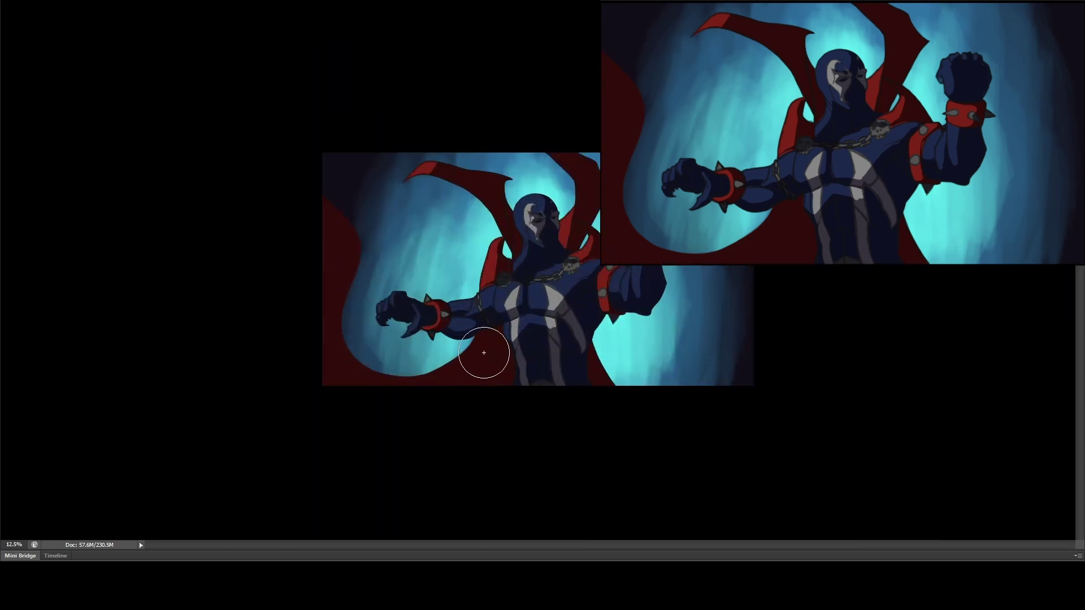
pyautogui.moveTo(484, 352); pyautogui.dragTo(378, 373)
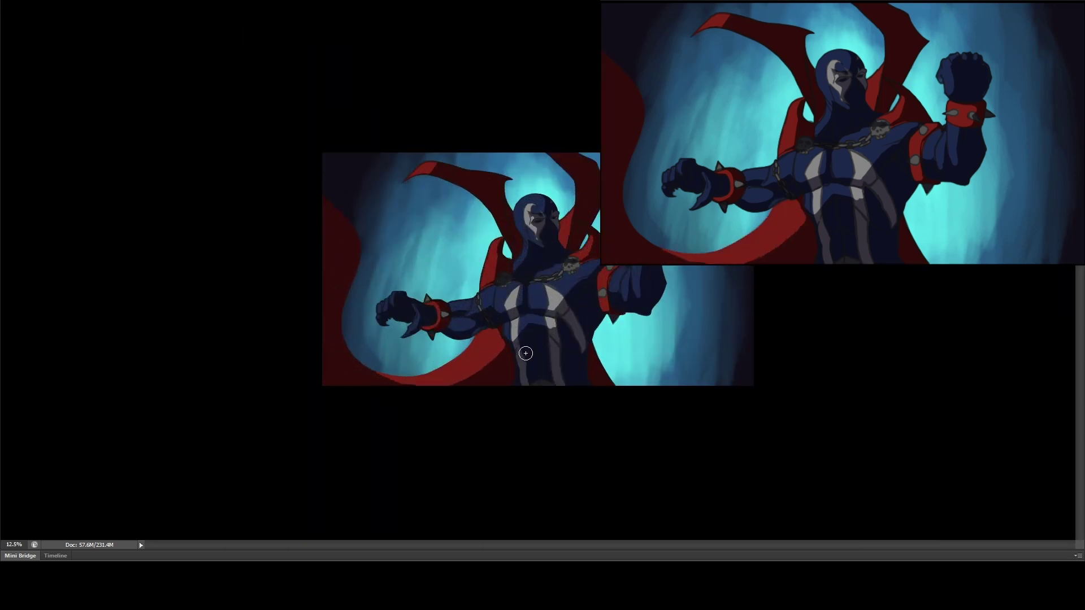
pyautogui.moveTo(559, 386); pyautogui.dragTo(550, 353)
# - Add light-blue shading down the neck, across the chest, along the mask's right edge, nose and chin
pyautogui.scroll(3, 576, 247)
pyautogui.moveTo(461, 160)
pyautogui.mouseDown()
pyautogui.moveTo(467, 296)
pyautogui.moveTo(520, 348)
pyautogui.moveTo(366, 286)
pyautogui.mouseUp()
pyautogui.moveTo(531, 330); pyautogui.dragTo(428, 278)
pyautogui.moveTo(424, 363)
pyautogui.mouseDown()
pyautogui.moveTo(567, 308)
pyautogui.moveTo(540, 279)
pyautogui.moveTo(526, 473)
pyautogui.mouseUp()
pyautogui.moveTo(532, 227); pyautogui.dragTo(496, 399)
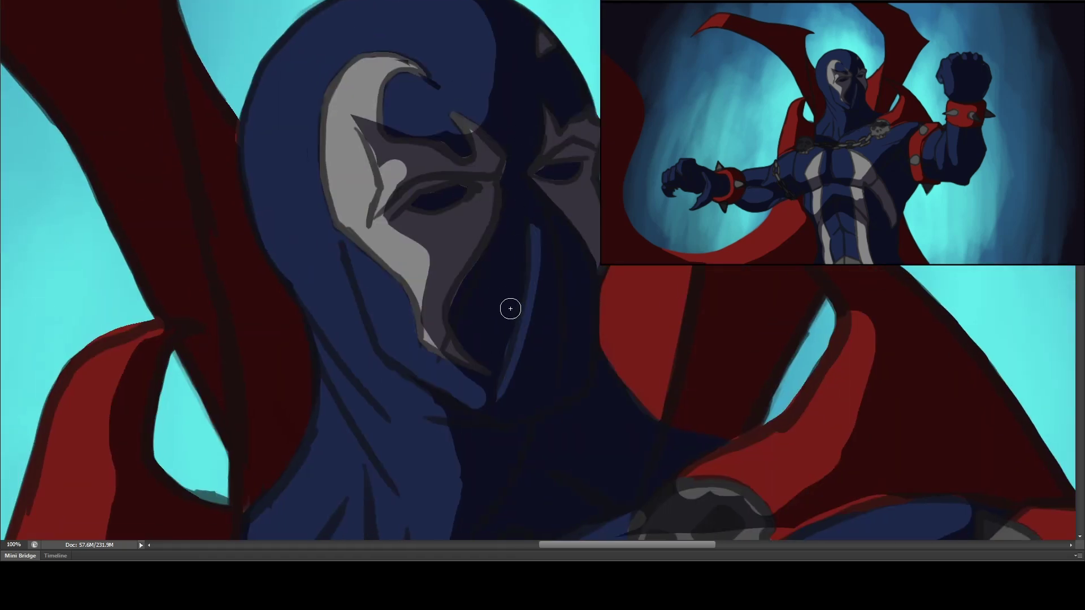
pyautogui.moveTo(517, 187); pyautogui.dragTo(495, 195)
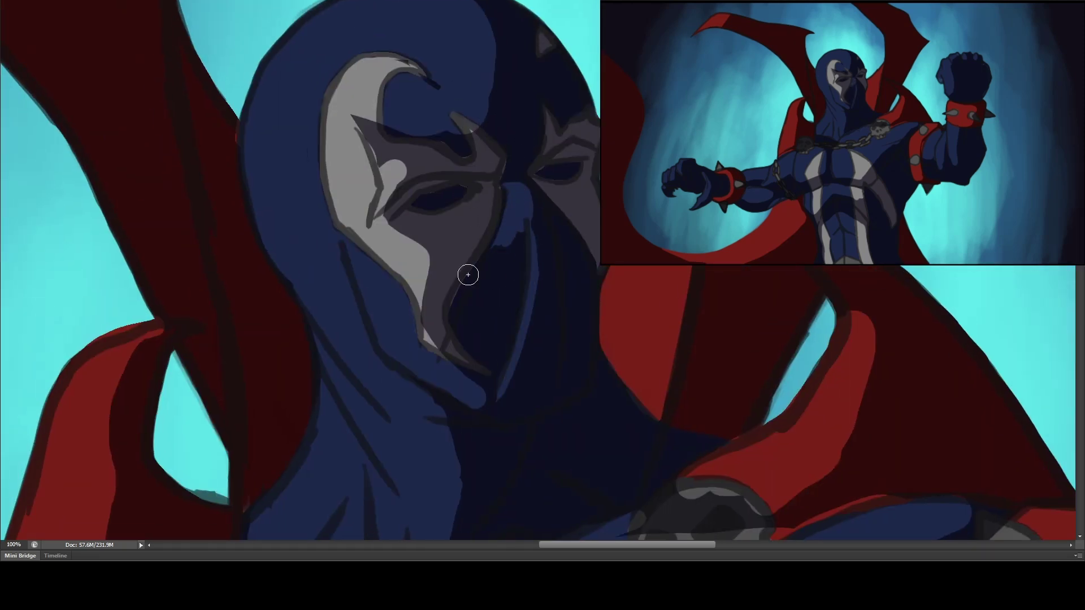
pyautogui.moveTo(438, 359); pyautogui.dragTo(502, 415)
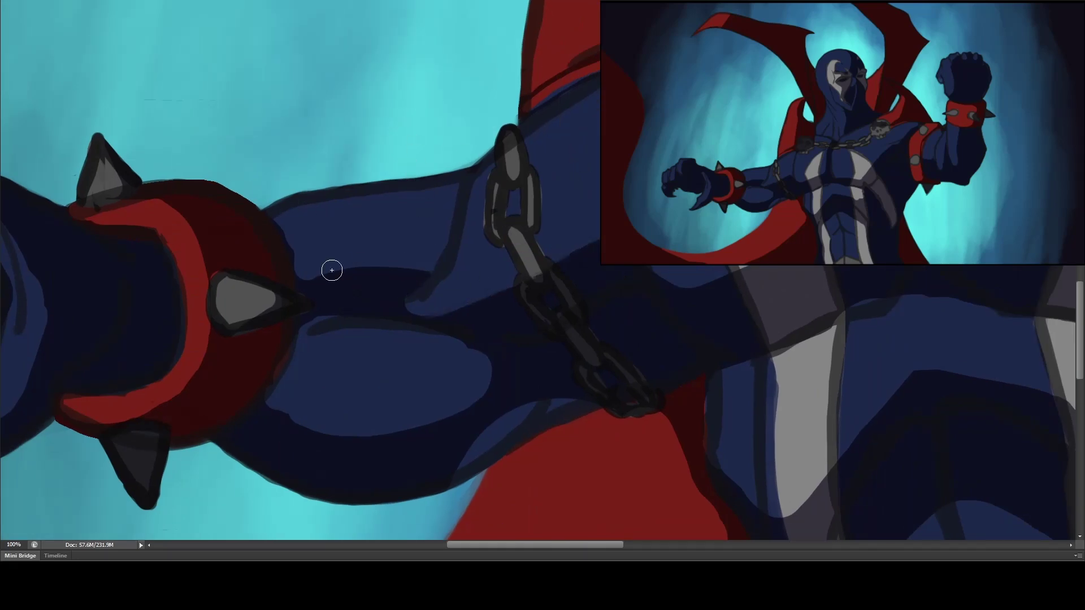
# - Darken the edge where the wristband meets the arm
pyautogui.moveTo(328, 322); pyautogui.dragTo(260, 398)
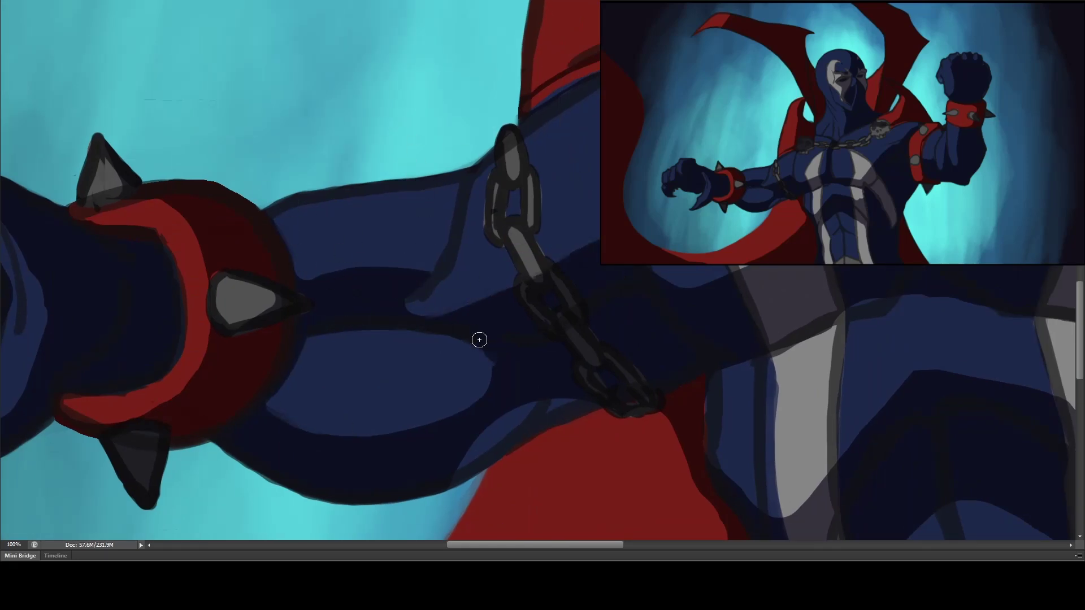
pyautogui.scroll(-5, 549, 342)
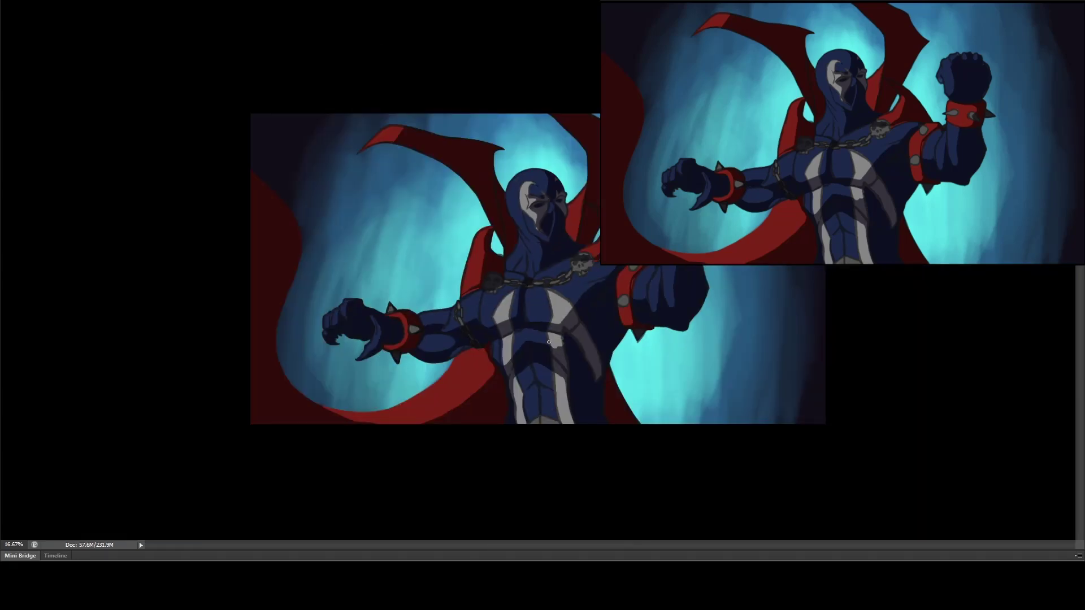
pyautogui.scroll(-2, 54, 370)
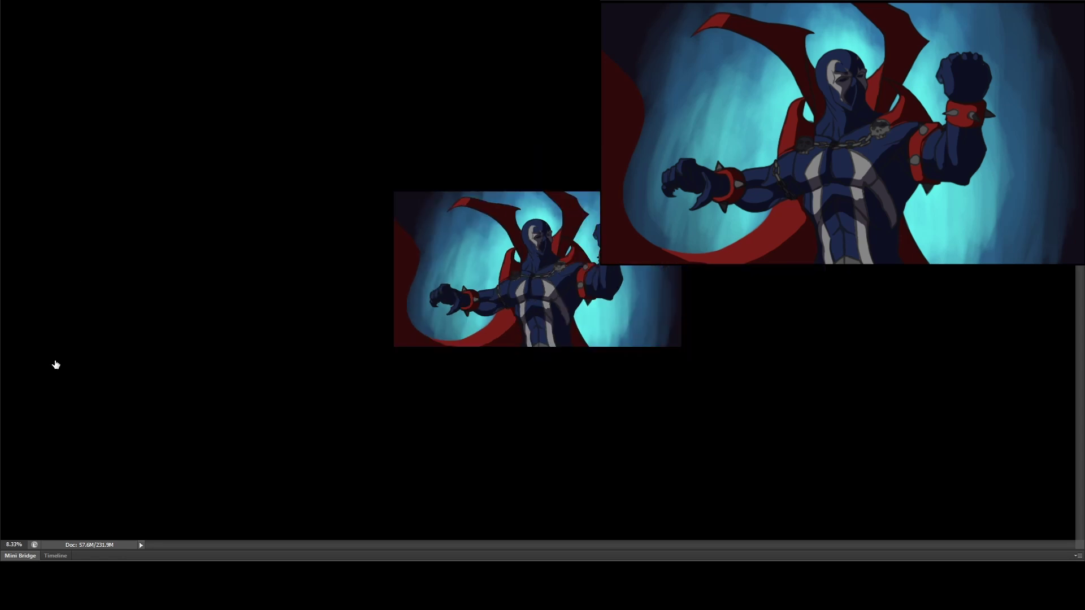
# - Brush orange glow behind Spawn's left arm, shoulder and right side, undoing one stroke, then cyan beside the fist
pyautogui.moveTo(469, 333); pyautogui.dragTo(503, 282)
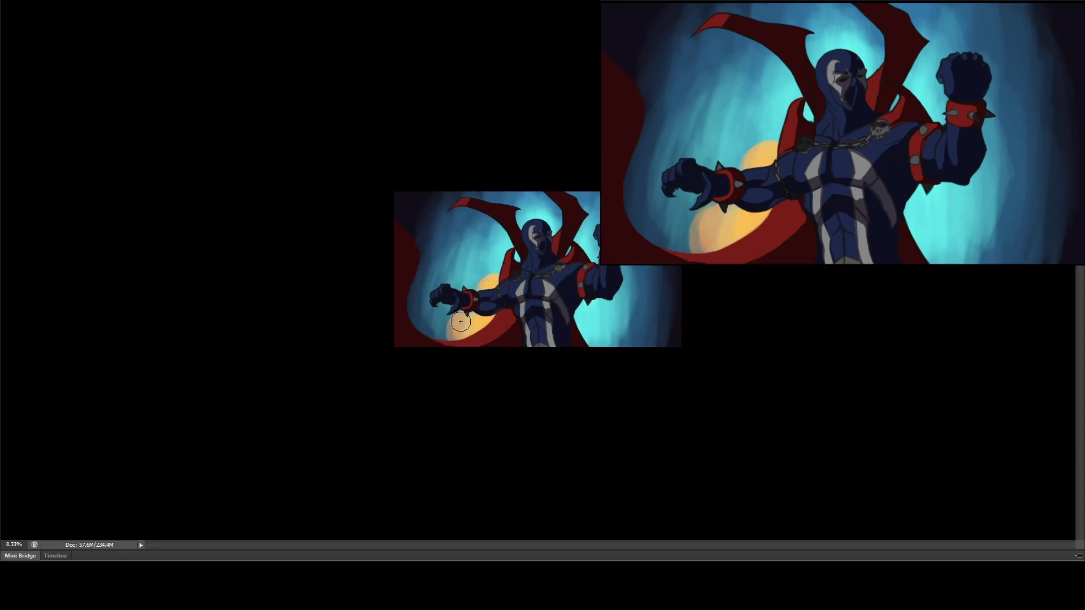
pyautogui.moveTo(456, 327); pyautogui.dragTo(486, 280)
pyautogui.moveTo(588, 330)
pyautogui.mouseDown()
pyautogui.moveTo(617, 327)
pyautogui.moveTo(608, 327)
pyautogui.moveTo(625, 291)
pyautogui.mouseUp()
pyautogui.moveTo(486, 275)
pyautogui.mouseDown()
pyautogui.moveTo(435, 334)
pyautogui.moveTo(453, 325)
pyautogui.moveTo(485, 256)
pyautogui.moveTo(477, 232)
pyautogui.mouseUp()
pyautogui.hotkey('ctrl', 'z')
pyautogui.moveTo(497, 274)
pyautogui.mouseDown()
pyautogui.moveTo(469, 265)
pyautogui.moveTo(554, 206)
pyautogui.mouseUp()
pyautogui.moveTo(587, 322); pyautogui.dragTo(625, 277)
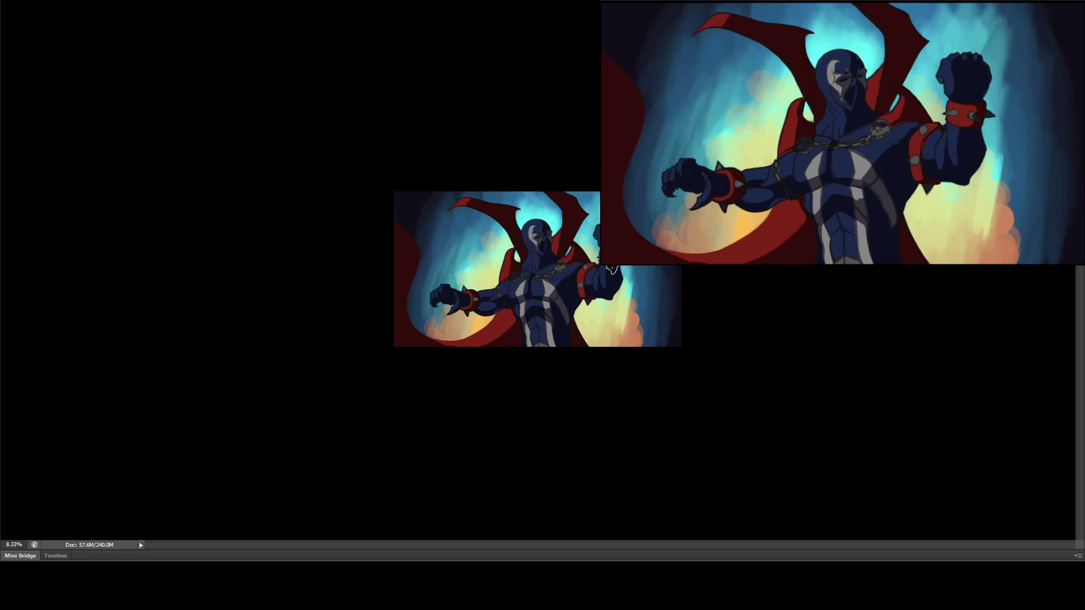
pyautogui.hotkey('ctrl', '-')
pyautogui.moveTo(592, 213)
pyautogui.mouseDown()
pyautogui.moveTo(618, 284)
pyautogui.moveTo(626, 217)
pyautogui.moveTo(469, 199)
pyautogui.moveTo(492, 197)
pyautogui.moveTo(492, 235)
pyautogui.moveTo(507, 228)
pyautogui.moveTo(455, 252)
pyautogui.mouseUp()
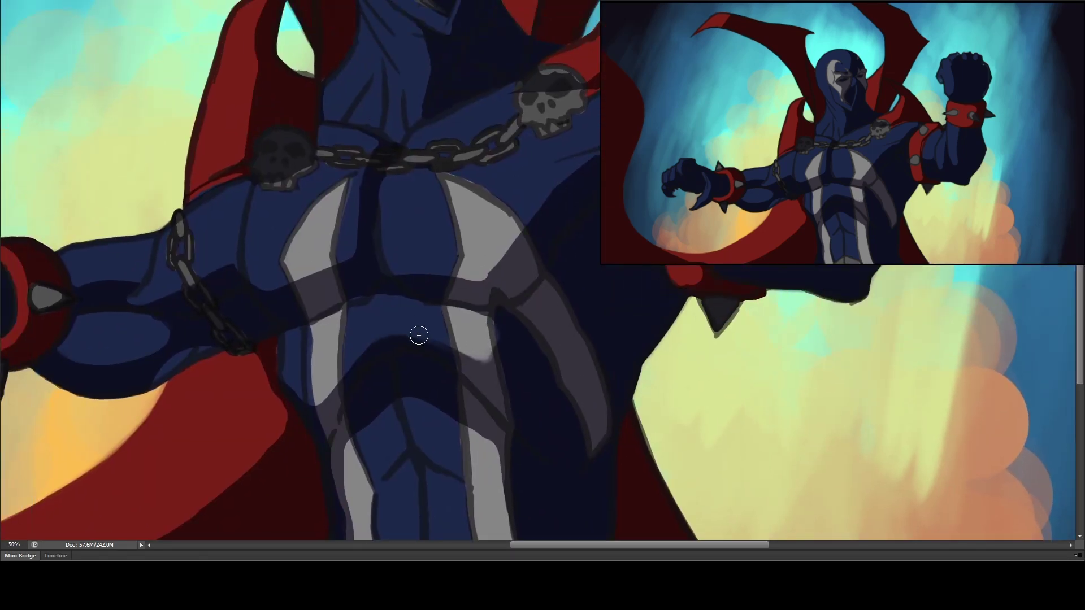
# - Paint small strokes on the chest and across the grey torso band
pyautogui.moveTo(419, 335); pyautogui.dragTo(481, 356)
pyautogui.moveTo(431, 198); pyautogui.dragTo(499, 288)
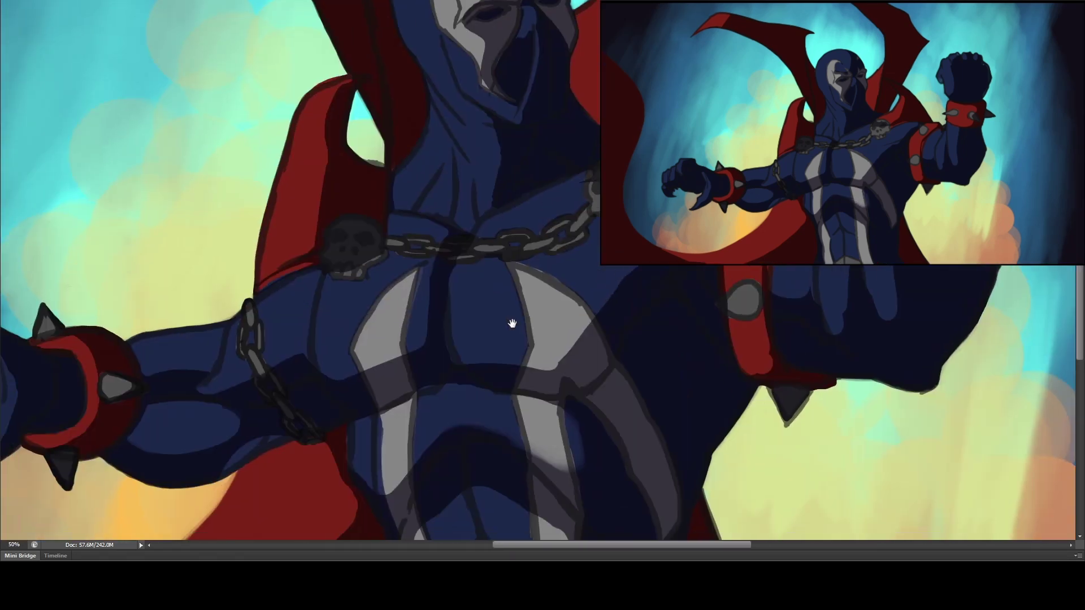
pyautogui.moveTo(558, 356)
pyautogui.mouseDown()
pyautogui.moveTo(446, 359)
pyautogui.moveTo(570, 361)
pyautogui.mouseUp()
# - Paint bright green glowing eyes on the mask
pyautogui.scroll(8, 534, 209)
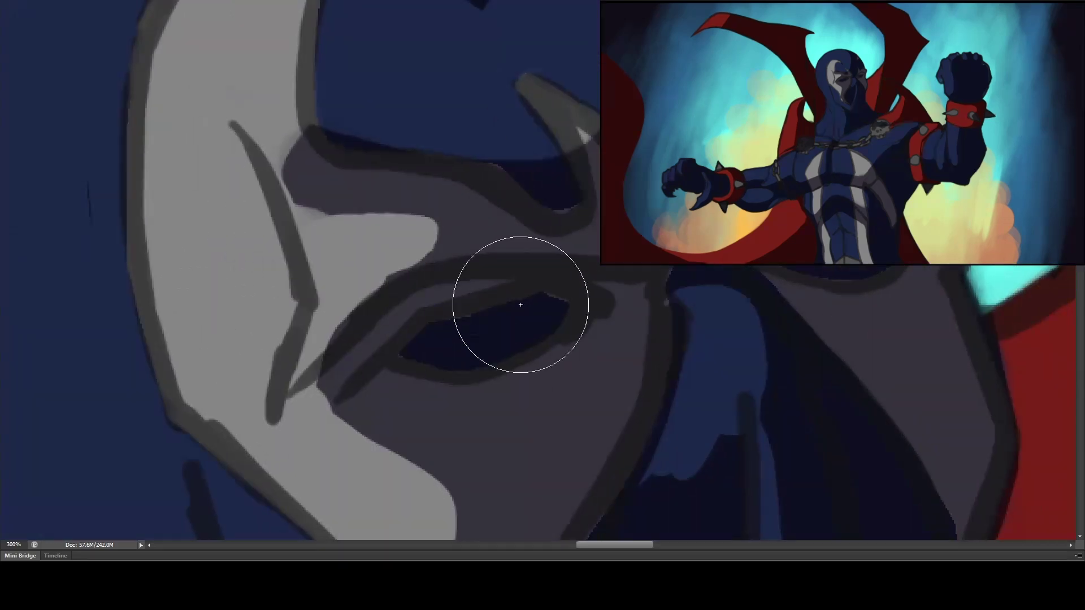
pyautogui.moveTo(521, 317)
pyautogui.mouseDown()
pyautogui.moveTo(538, 305)
pyautogui.moveTo(464, 345)
pyautogui.moveTo(395, 351)
pyautogui.moveTo(559, 277)
pyautogui.mouseUp()
pyautogui.moveTo(780, 215)
pyautogui.mouseDown()
pyautogui.moveTo(526, 265)
pyautogui.moveTo(599, 305)
pyautogui.moveTo(633, 308)
pyautogui.moveTo(543, 316)
pyautogui.moveTo(610, 317)
pyautogui.mouseUp()
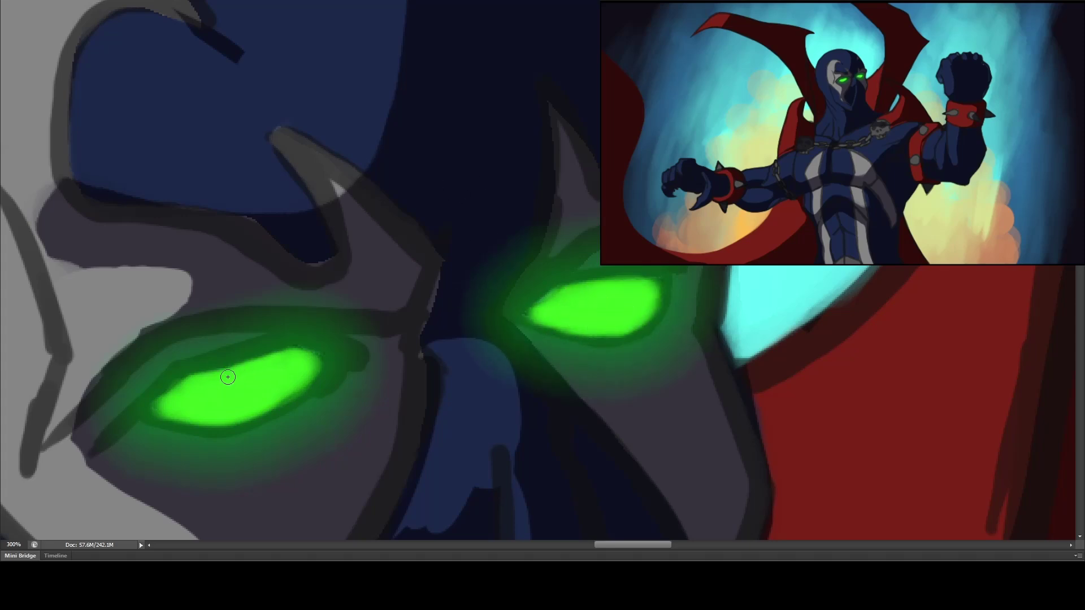
# - Shade the neck with lighter and darker blue strokes, then brighten the left cape edge with red
pyautogui.scroll(-3, 228, 377)
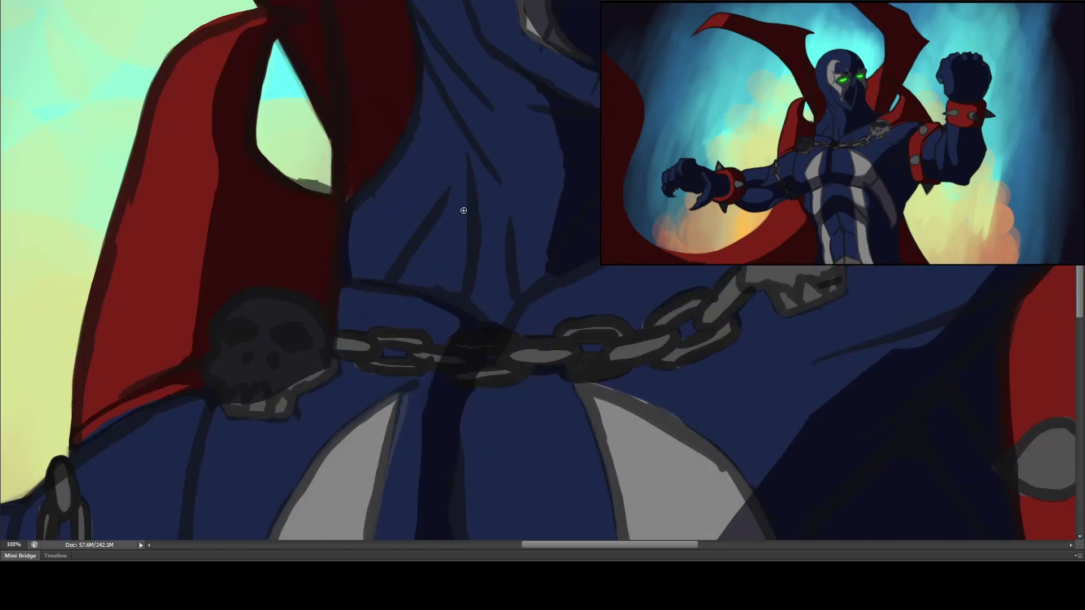
pyautogui.moveTo(71, 176); pyautogui.dragTo(71, 318)
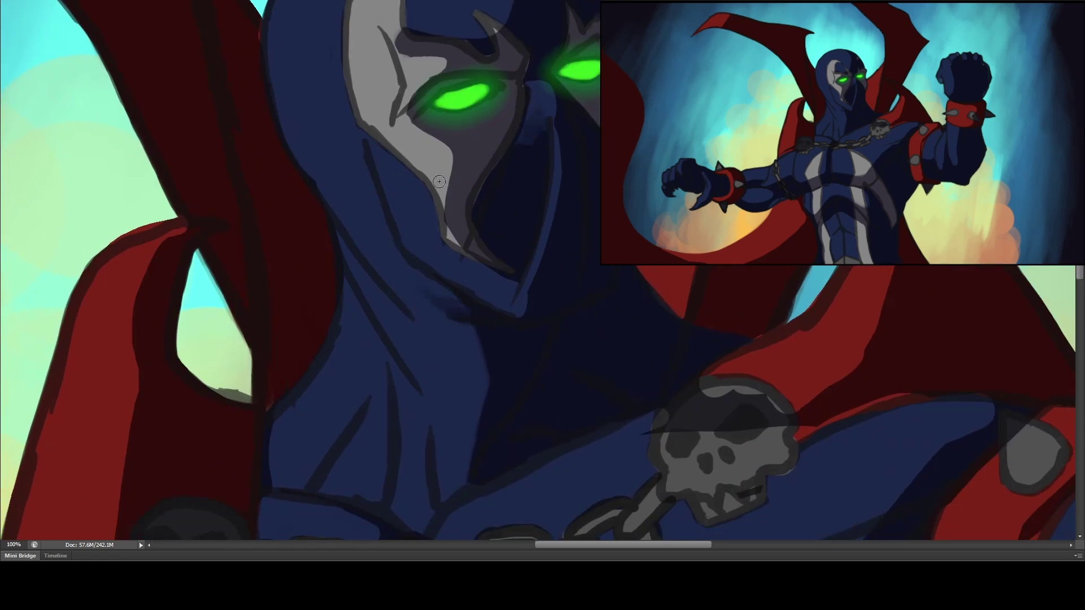
pyautogui.moveTo(485, 359); pyautogui.dragTo(464, 324)
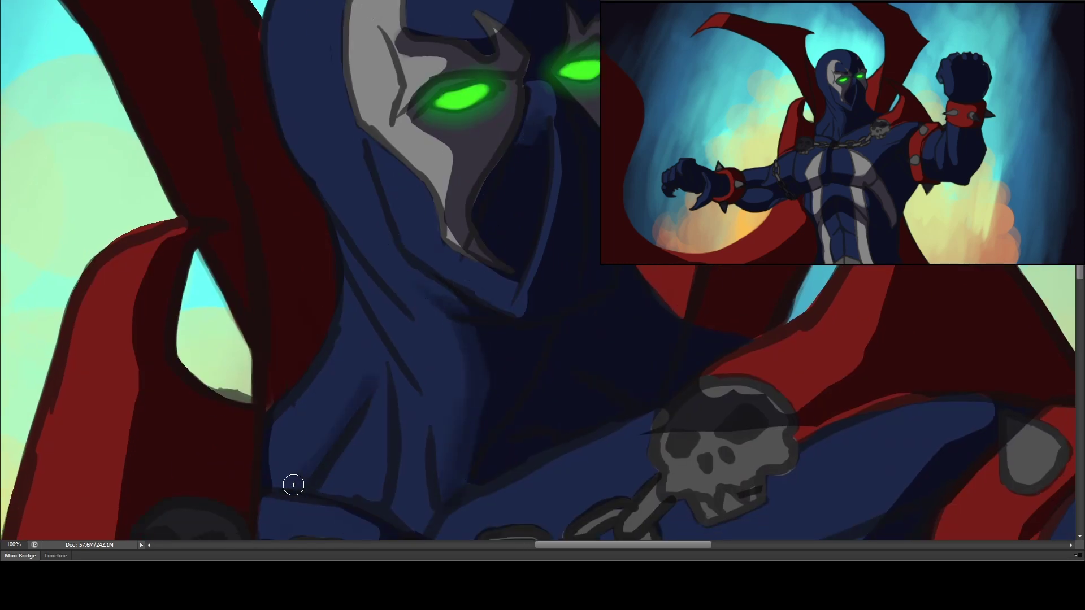
pyautogui.moveTo(370, 408); pyautogui.dragTo(347, 452)
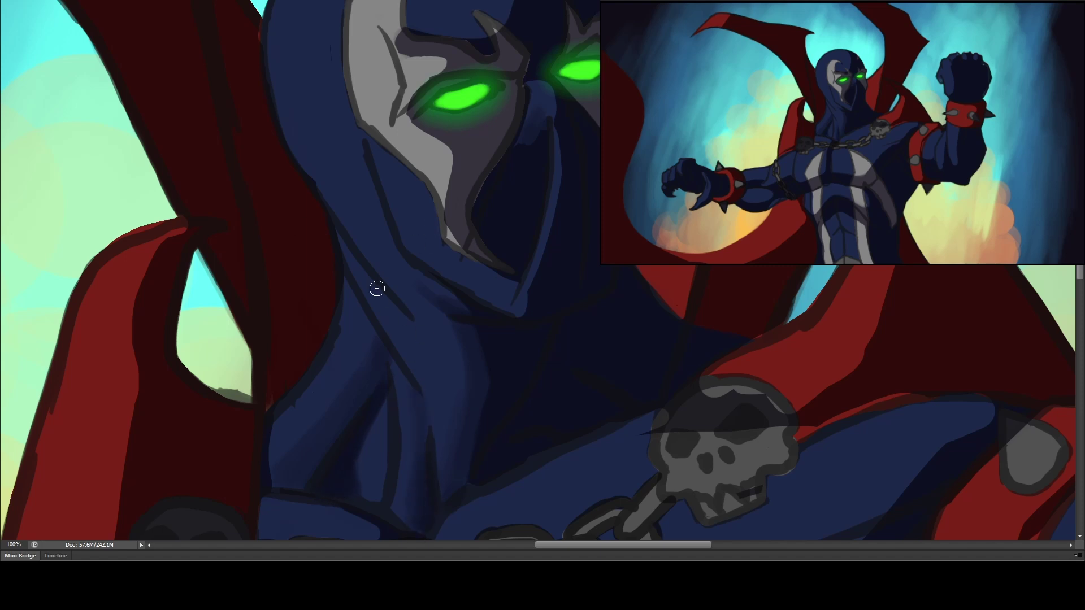
pyautogui.moveTo(421, 294); pyautogui.dragTo(353, 221)
pyautogui.moveTo(472, 286); pyautogui.dragTo(515, 309)
pyautogui.hotkey('ctrl', '-')
pyautogui.hotkey('ctrl', '-')
pyautogui.hotkey('ctrl', '-')
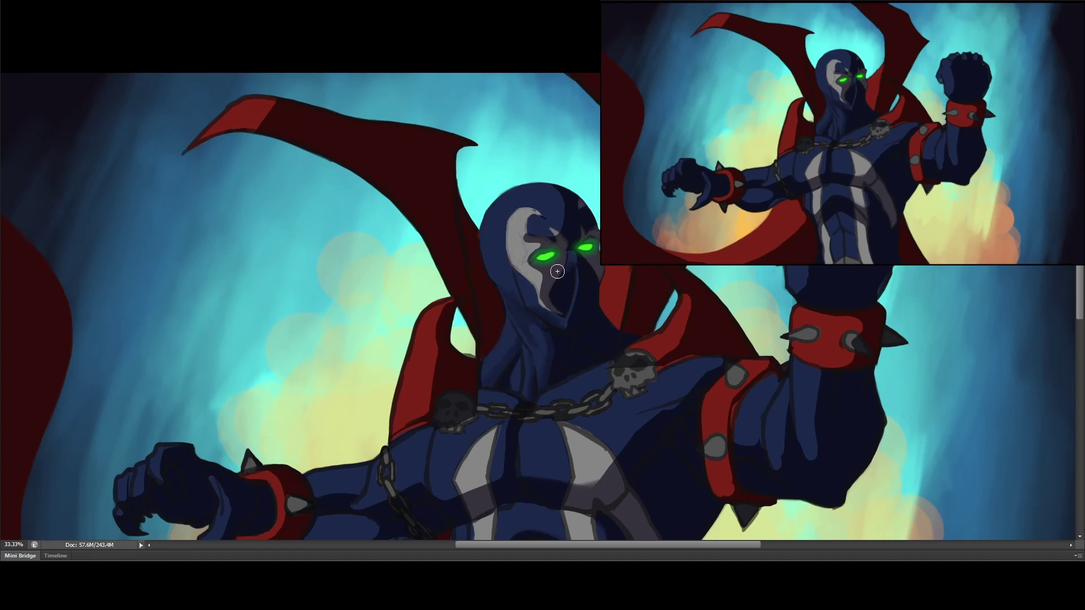
pyautogui.moveTo(444, 301)
pyautogui.mouseDown()
pyautogui.moveTo(394, 403)
pyautogui.moveTo(542, 266)
pyautogui.mouseUp()
# - Zoom in on the mask's eyes and extend its grey area along the upper edge
pyautogui.hotkey('ctrl', '-')
pyautogui.hotkey('ctrl', '-')
pyautogui.hotkey('ctrl', '-')
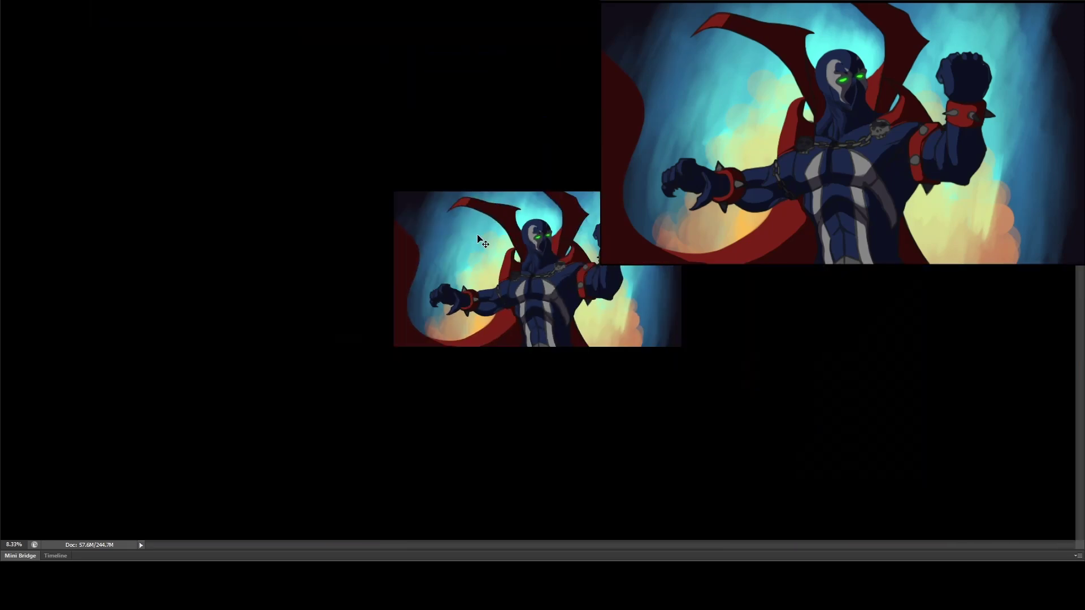
pyautogui.hotkey('ctrl', '+')
pyautogui.hotkey('ctrl', '+')
pyautogui.hotkey('ctrl', '+')
pyautogui.hotkey('ctrl', '+')
pyautogui.hotkey('ctrl', '+')
pyautogui.hotkey('ctrl', '+')
pyautogui.moveTo(225, 6); pyautogui.dragTo(431, 109)
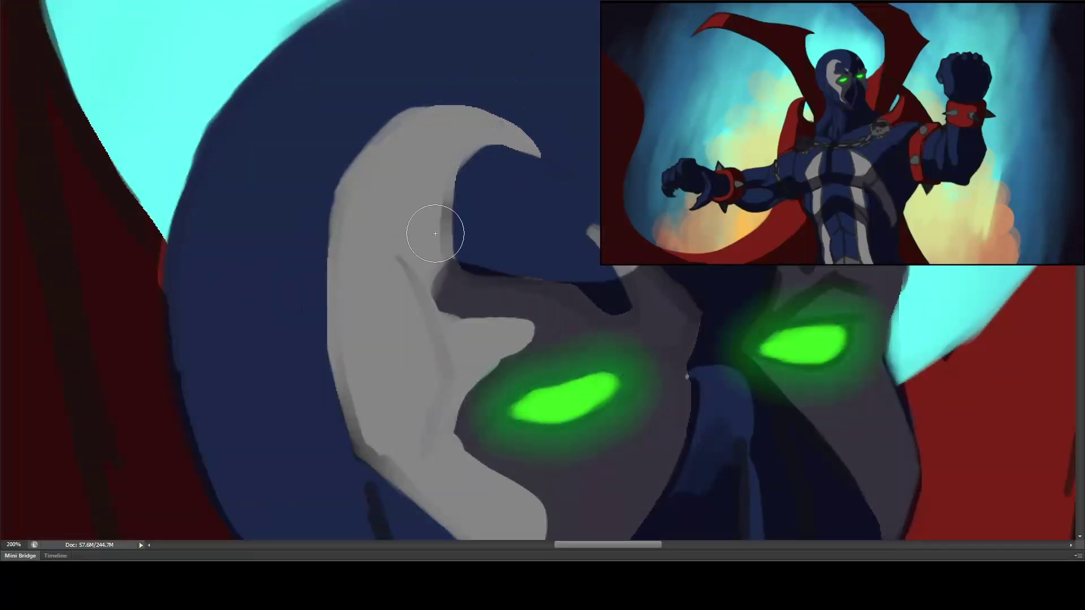
pyautogui.moveTo(42, 432); pyautogui.dragTo(19, 189)
pyautogui.moveTo(581, 27); pyautogui.dragTo(448, 177)
pyautogui.moveTo(404, 304); pyautogui.dragTo(723, 269)
pyautogui.moveTo(431, 406); pyautogui.dragTo(284, 414)
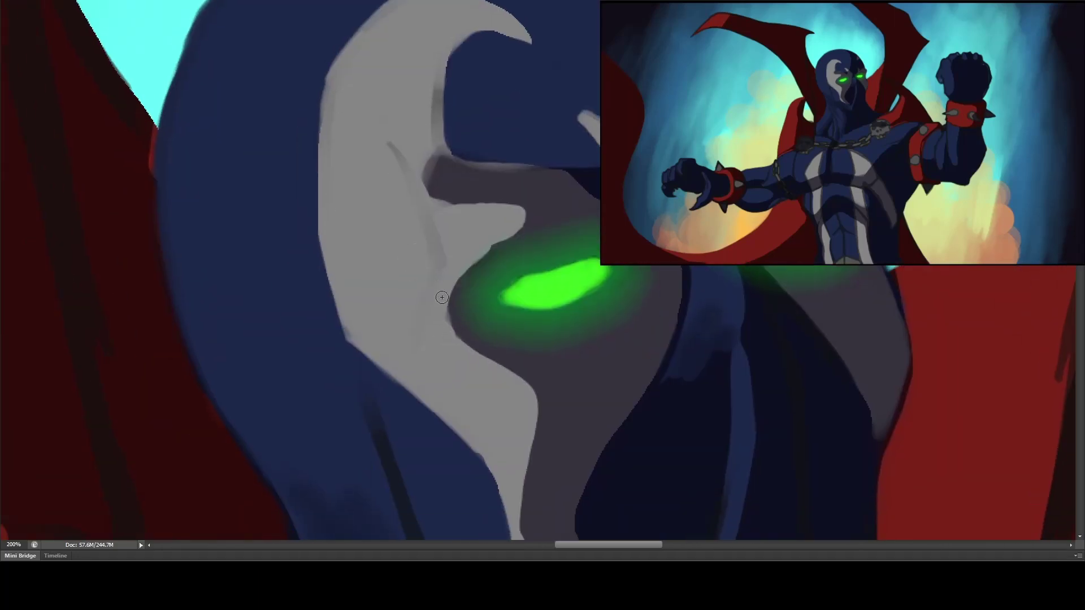
pyautogui.moveTo(500, 236); pyautogui.dragTo(444, 202)
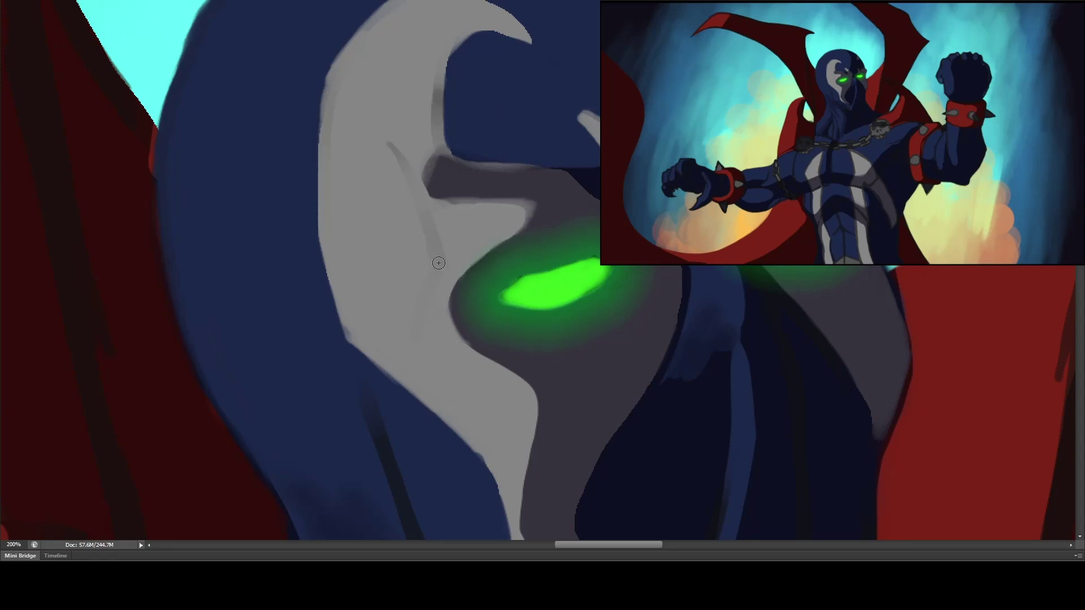
pyautogui.moveTo(665, 276)
pyautogui.mouseDown()
pyautogui.moveTo(633, 333)
pyautogui.moveTo(573, 380)
pyautogui.mouseUp()
# - Undo the stray stroke below the eye, shade dark grey around the green glow, and lengthen the highlight arc
pyautogui.hotkey('ctrl', 'z')
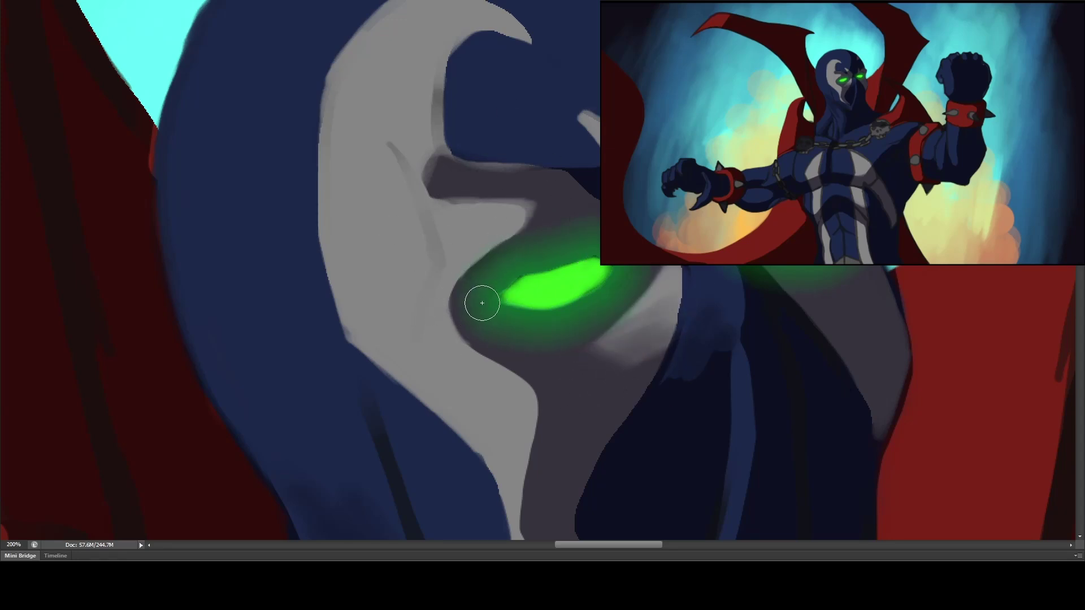
pyautogui.hotkey('ctrl', '-')
pyautogui.hotkey('ctrl', '-')
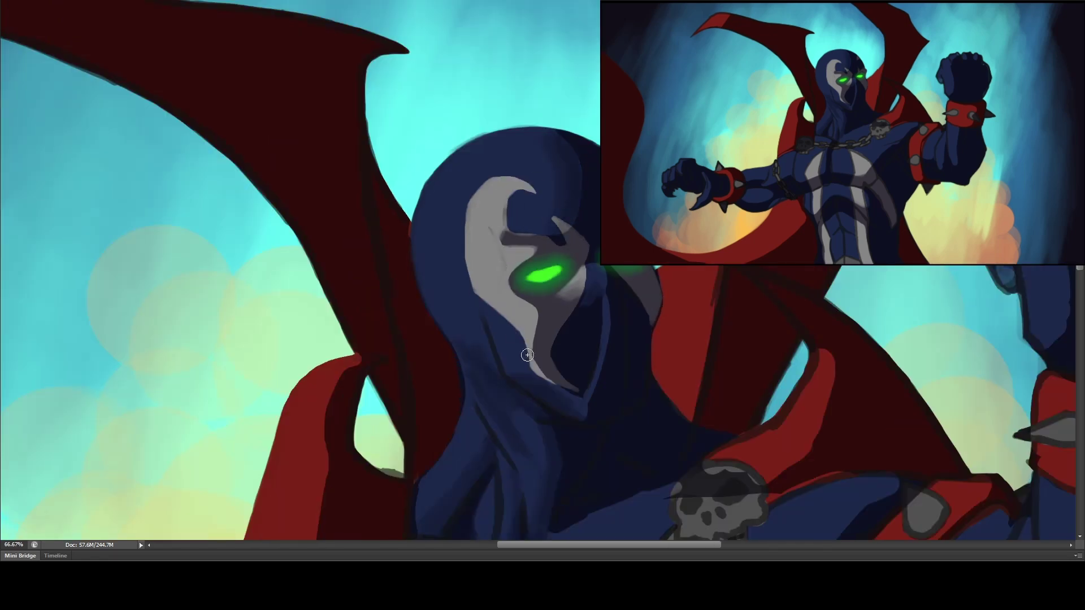
pyautogui.scroll(2, 522, 235)
pyautogui.moveTo(572, 438); pyautogui.dragTo(468, 339)
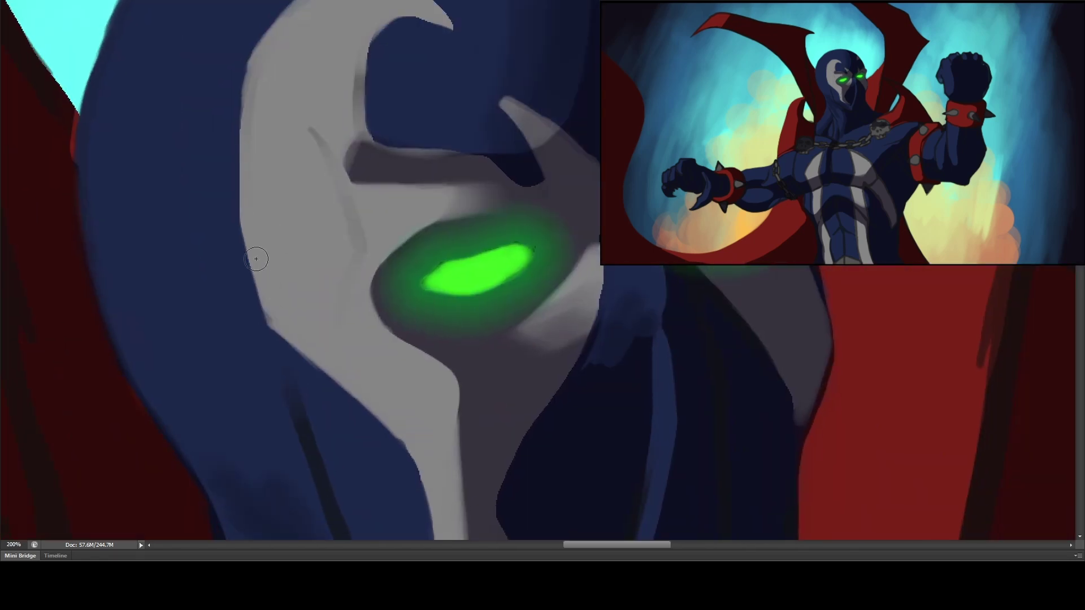
pyautogui.moveTo(386, 200)
pyautogui.mouseDown()
pyautogui.moveTo(375, 286)
pyautogui.moveTo(383, 256)
pyautogui.moveTo(395, 315)
pyautogui.moveTo(376, 254)
pyautogui.mouseUp()
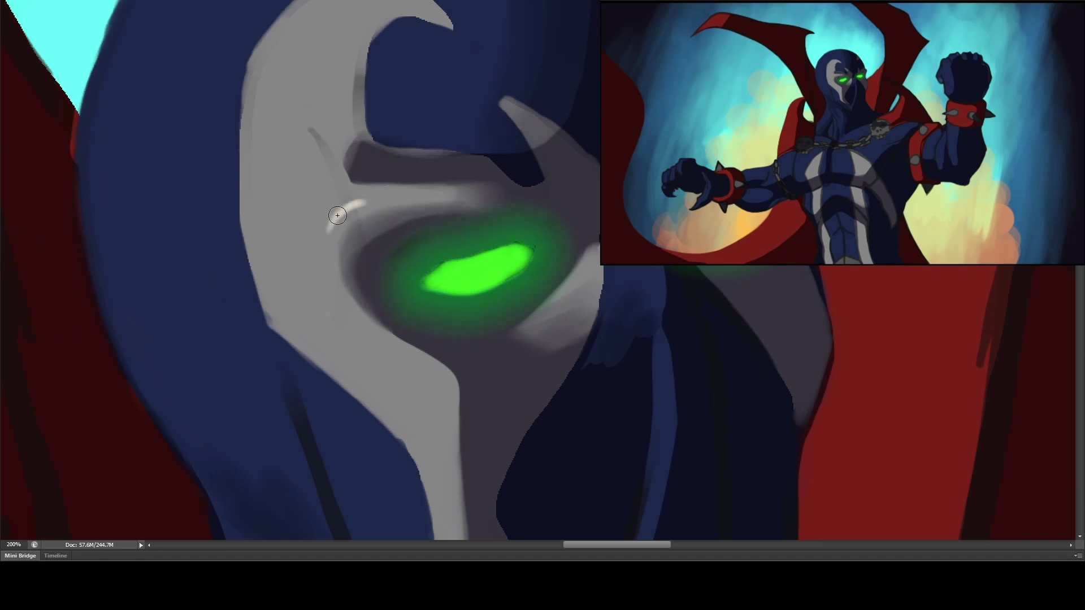
pyautogui.moveTo(395, 199); pyautogui.dragTo(324, 261)
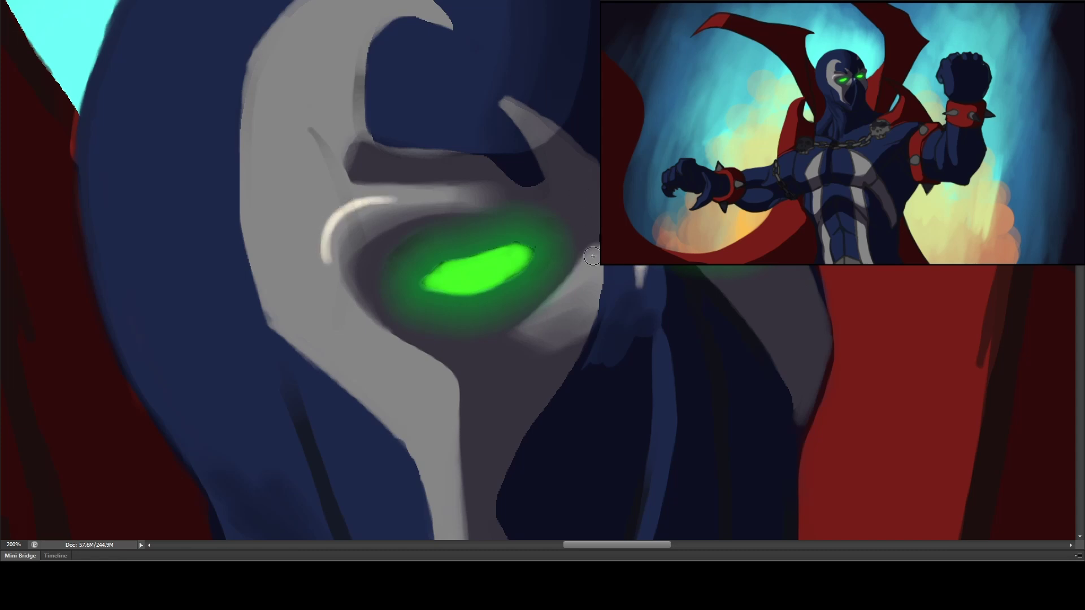
pyautogui.hotkey('ctrl', '-')
pyautogui.hotkey('ctrl', '-')
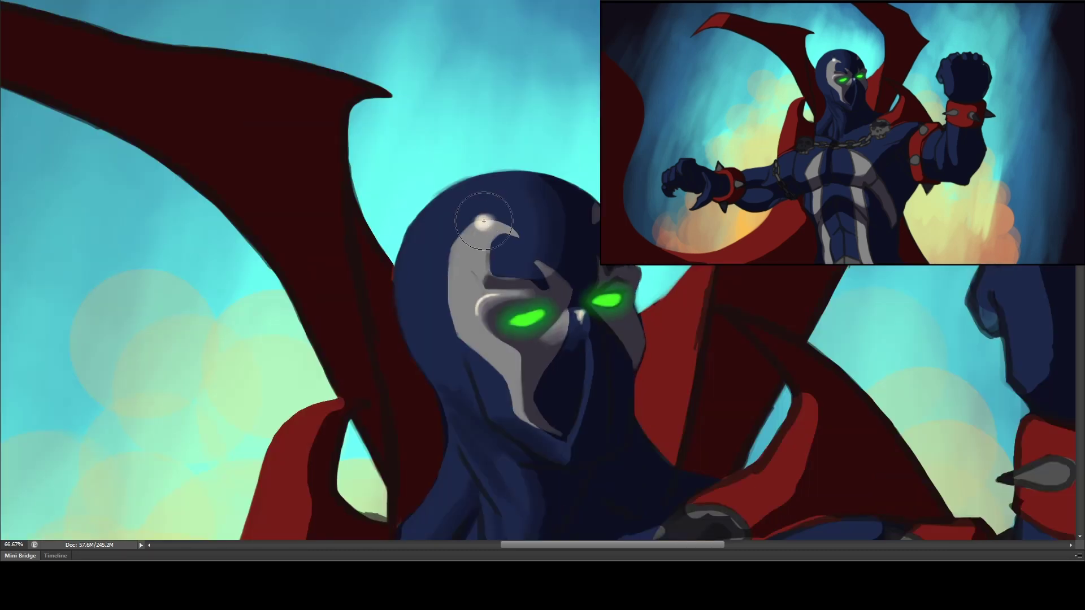
# - Soften the mask's top highlight, darken the eye-hole edge, spike and upper hook underside
pyautogui.click(484, 220)
pyautogui.hotkey('ctrl', '+')
pyautogui.hotkey('ctrl', '+')
pyautogui.moveTo(395, 186); pyautogui.dragTo(397, 282)
pyautogui.moveTo(395, 206); pyautogui.dragTo(404, 277)
pyautogui.moveTo(533, 252); pyautogui.dragTo(571, 305)
pyautogui.moveTo(486, 172)
pyautogui.mouseDown()
pyautogui.moveTo(456, 170)
pyautogui.moveTo(403, 195)
pyautogui.mouseUp()
pyautogui.moveTo(368, 299)
pyautogui.mouseDown()
pyautogui.moveTo(429, 313)
pyautogui.moveTo(497, 308)
pyautogui.moveTo(478, 312)
pyautogui.mouseUp()
# - Paint light glossy highlights on the dark blue armour around the neck
pyautogui.moveTo(591, 212); pyautogui.dragTo(490, 178)
pyautogui.moveTo(503, 135); pyautogui.dragTo(365, 342)
pyautogui.moveTo(534, 485); pyautogui.dragTo(562, 390)
pyautogui.moveTo(593, 265); pyautogui.dragTo(608, 429)
pyautogui.moveTo(675, 337); pyautogui.dragTo(666, 297)
pyautogui.moveTo(666, 297)
pyautogui.mouseDown()
pyautogui.moveTo(450, 361)
pyautogui.moveTo(596, 432)
pyautogui.moveTo(545, 273)
pyautogui.moveTo(273, 203)
pyautogui.mouseUp()
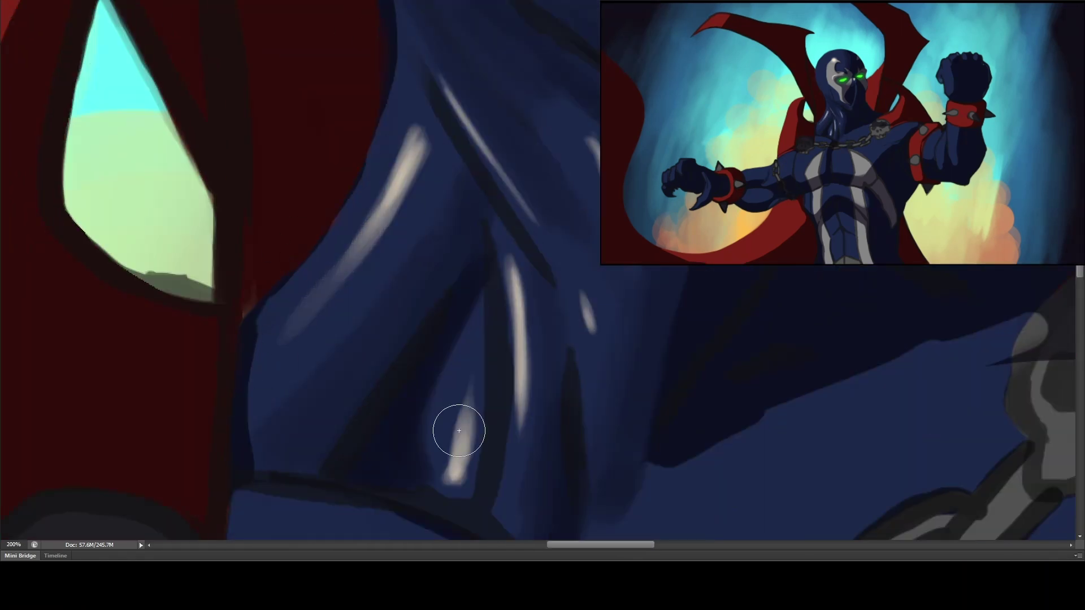
pyautogui.moveTo(457, 404); pyautogui.dragTo(526, 238)
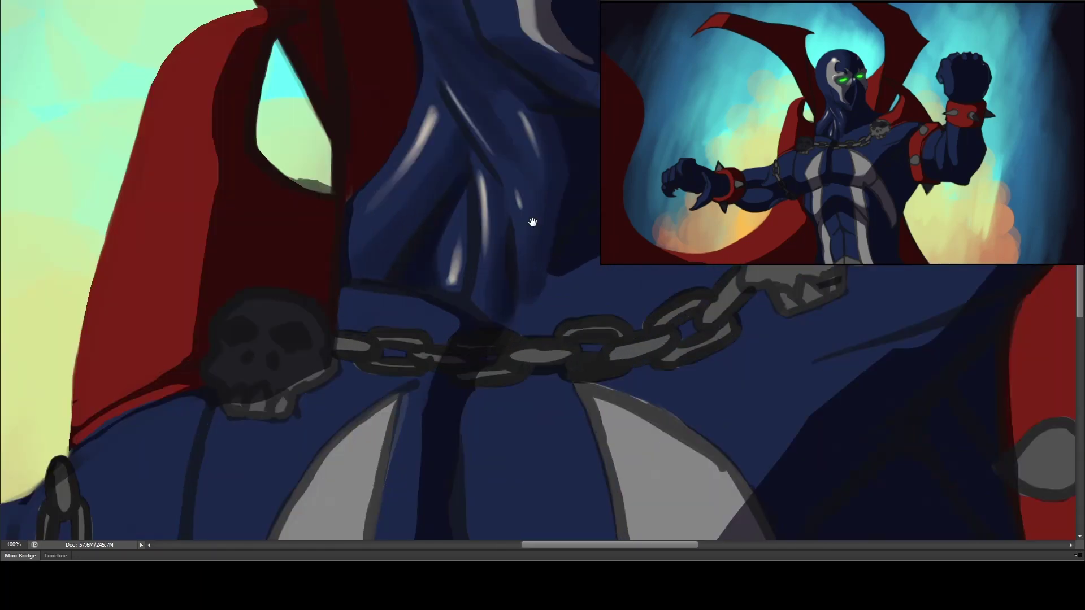
pyautogui.moveTo(497, 193); pyautogui.dragTo(554, 363)
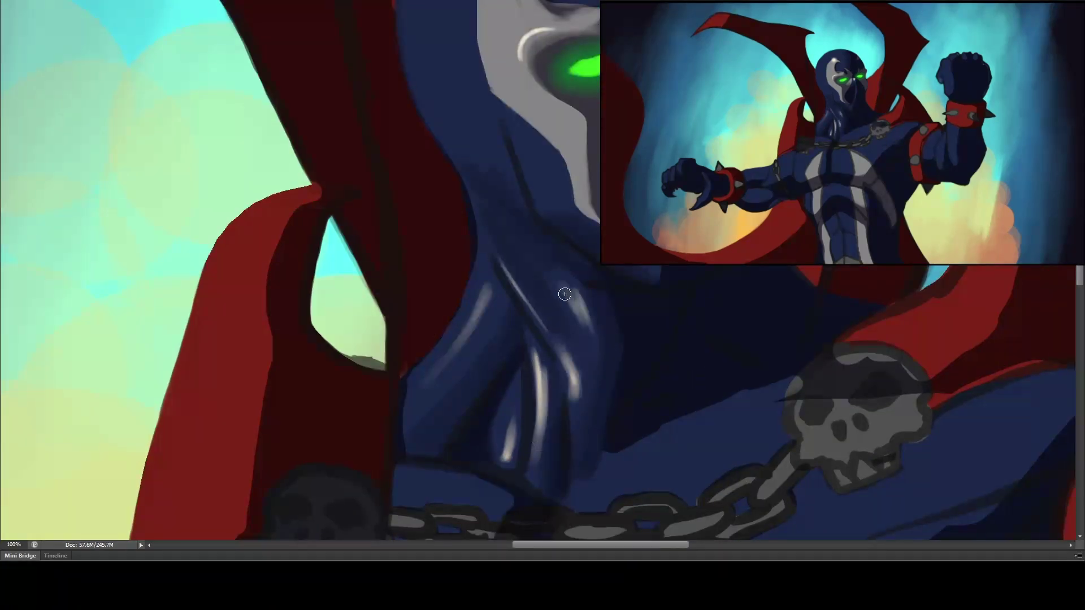
# - Brighten the grey mask edge below the eye and lighten the dark blue beside it
pyautogui.press(']')
pyautogui.press(']')
pyautogui.press(']')
pyautogui.press(']')
pyautogui.press(']')
pyautogui.press(']')
pyautogui.press(']')
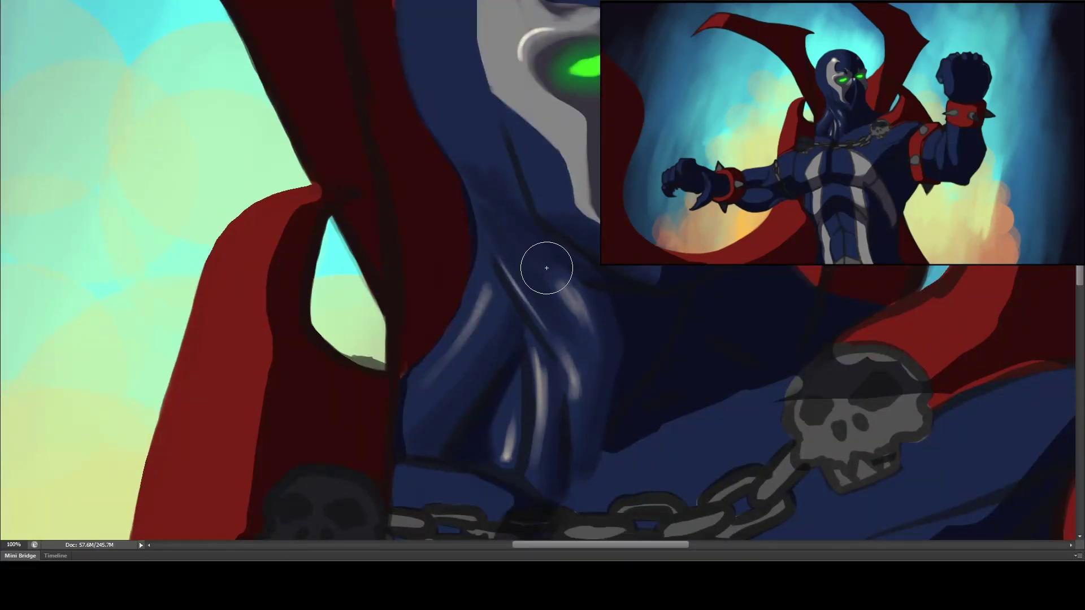
pyautogui.moveTo(556, 163); pyautogui.dragTo(516, 332)
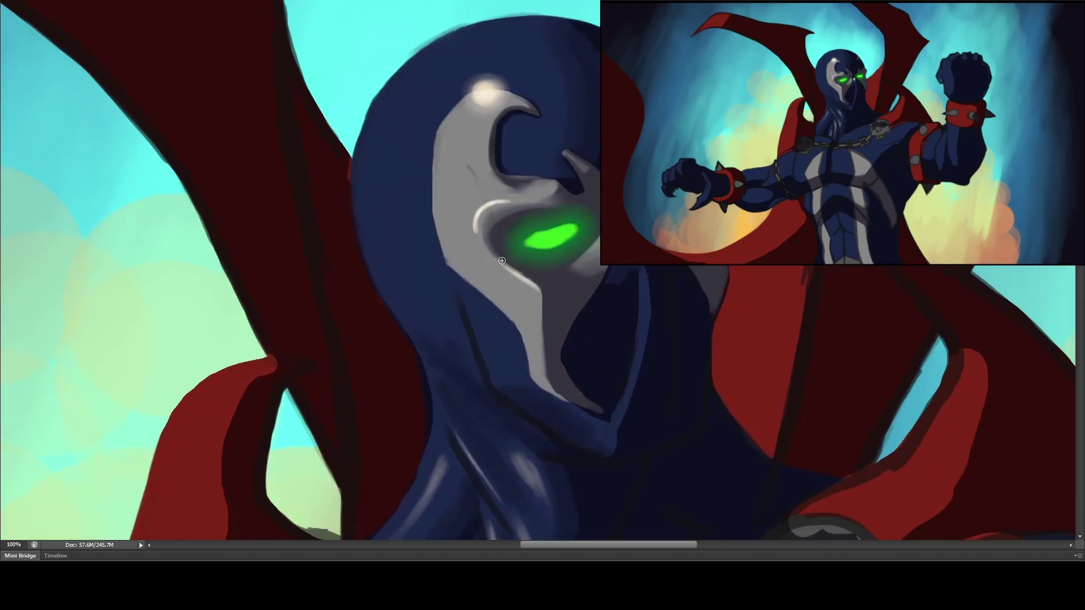
pyautogui.press(']')
pyautogui.press(']')
pyautogui.press(']')
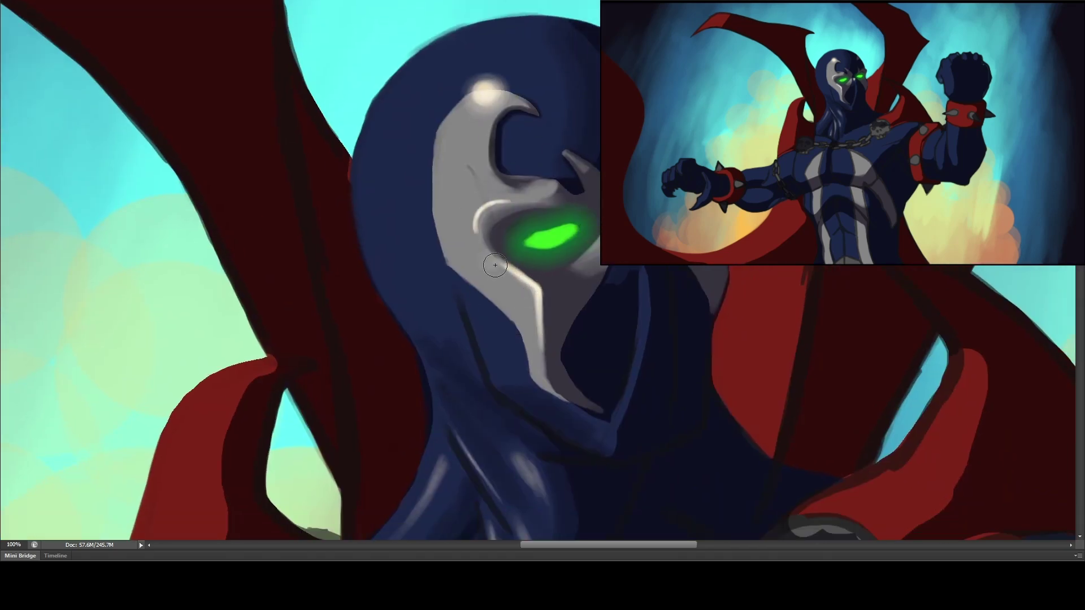
pyautogui.moveTo(521, 290); pyautogui.dragTo(534, 331)
pyautogui.press('[')
pyautogui.press('[')
pyautogui.press('[')
pyautogui.moveTo(522, 273); pyautogui.dragTo(554, 344)
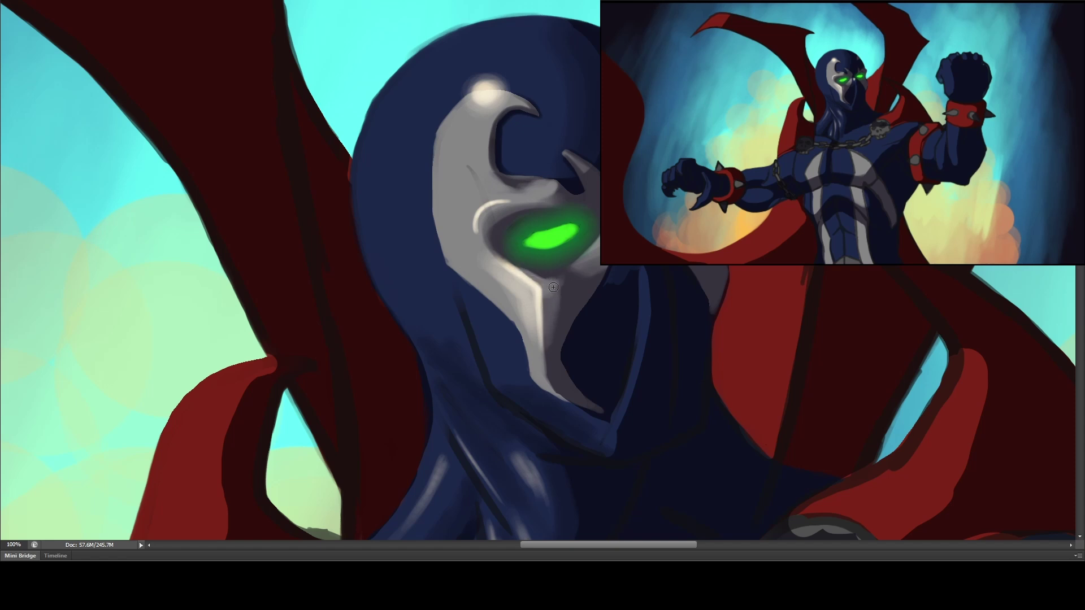
pyautogui.moveTo(544, 305)
pyautogui.mouseDown()
pyautogui.moveTo(553, 356)
pyautogui.moveTo(565, 280)
pyautogui.moveTo(565, 292)
pyautogui.moveTo(545, 272)
pyautogui.moveTo(558, 281)
pyautogui.mouseUp()
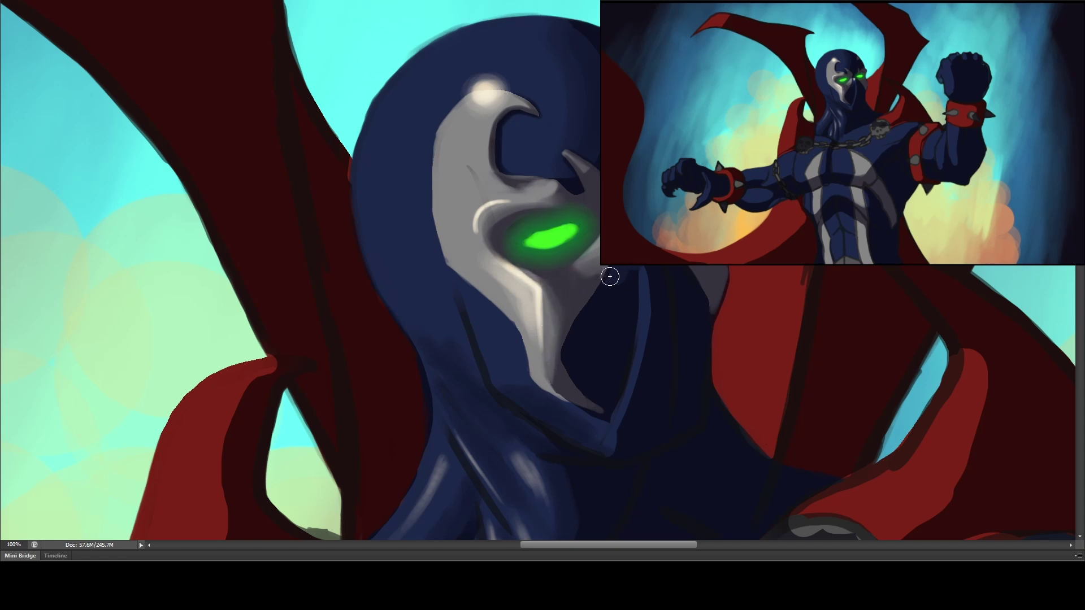
pyautogui.moveTo(622, 294)
pyautogui.mouseDown()
pyautogui.moveTo(588, 254)
pyautogui.moveTo(621, 287)
pyautogui.moveTo(621, 362)
pyautogui.mouseUp()
# - Brighten the mask below the right eye and paint brighter blue along the lower face's left side
pyautogui.hotkey('ctrl', '-')
pyautogui.hotkey('ctrl', '-')
pyautogui.hotkey('ctrl', '-')
pyautogui.hotkey('ctrl', '-')
pyautogui.hotkey('ctrl', '-')
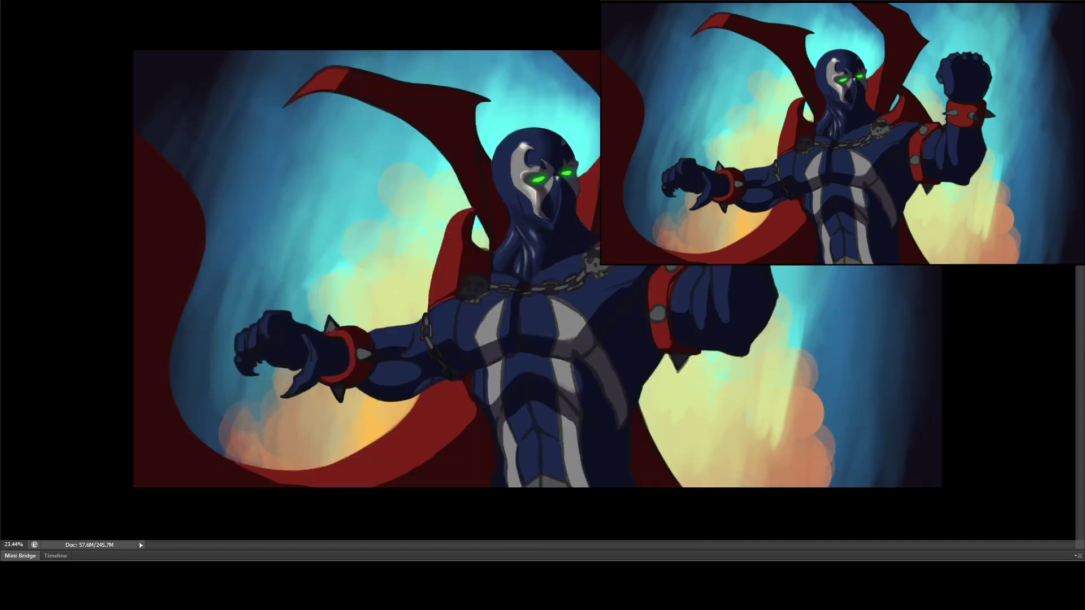
pyautogui.hotkey('ctrl', '+')
pyautogui.hotkey('ctrl', '+')
pyautogui.hotkey('ctrl', '+')
pyautogui.hotkey('ctrl', '+')
pyautogui.hotkey('ctrl', '+')
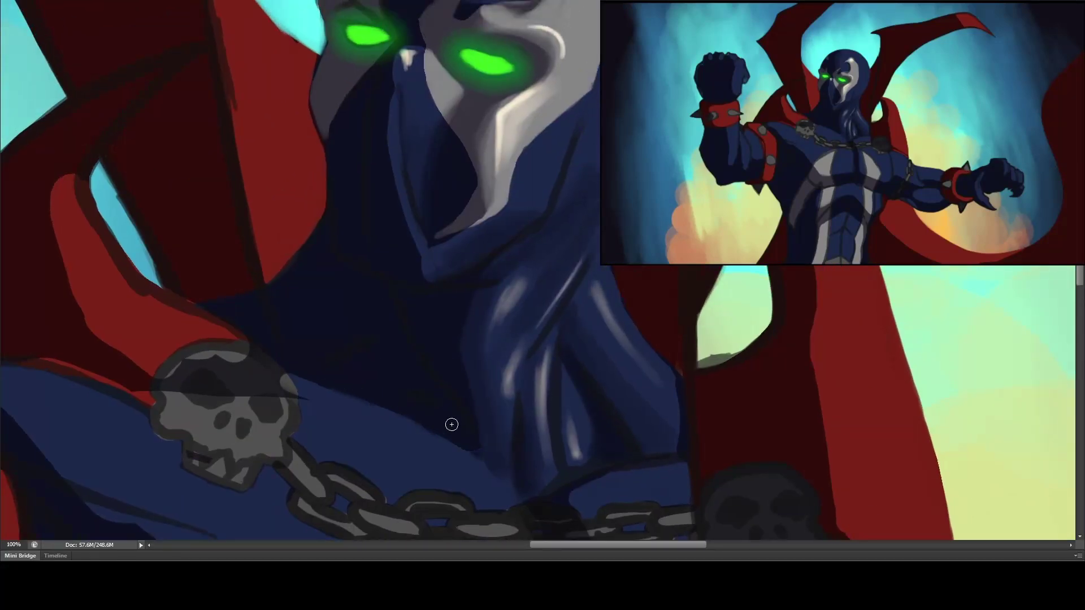
pyautogui.scroll(3, 483, 142)
pyautogui.hscroll(-2, 483, 142)
pyautogui.scroll(2, 492, 159)
pyautogui.hscroll(3, 492, 159)
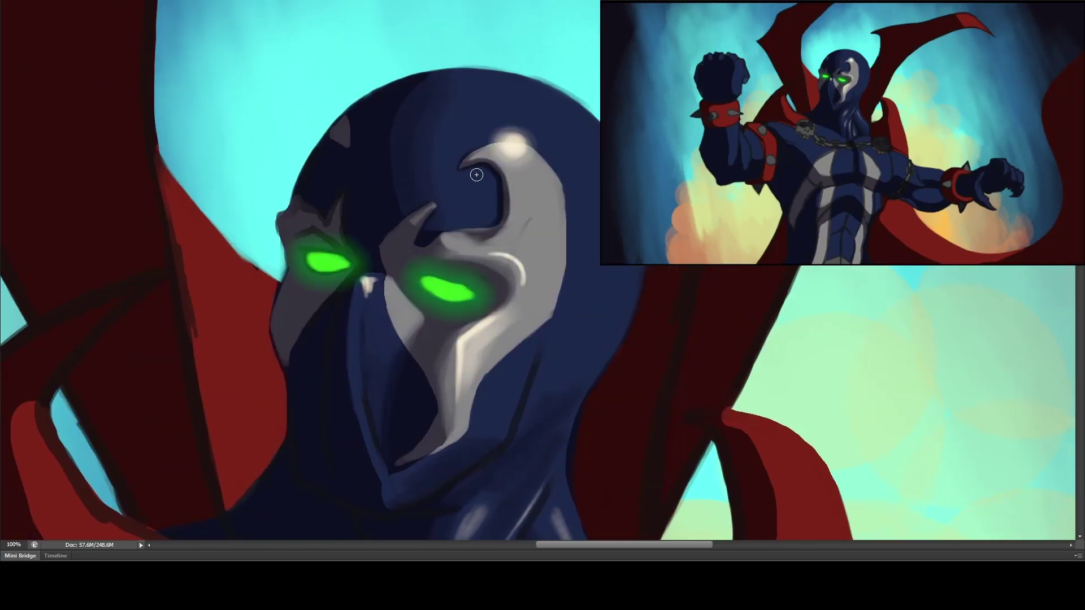
pyautogui.moveTo(444, 319)
pyautogui.mouseDown()
pyautogui.moveTo(424, 333)
pyautogui.moveTo(447, 365)
pyautogui.moveTo(486, 322)
pyautogui.moveTo(434, 320)
pyautogui.moveTo(377, 430)
pyautogui.mouseUp()
pyautogui.keyDown('alt'); pyautogui.click(398, 402); pyautogui.keyUp('alt')
pyautogui.press('[')
pyautogui.press('[')
pyautogui.moveTo(450, 333)
pyautogui.mouseDown()
pyautogui.moveTo(460, 395)
pyautogui.moveTo(450, 326)
pyautogui.moveTo(399, 357)
pyautogui.mouseUp()
pyautogui.moveTo(348, 306); pyautogui.dragTo(356, 486)
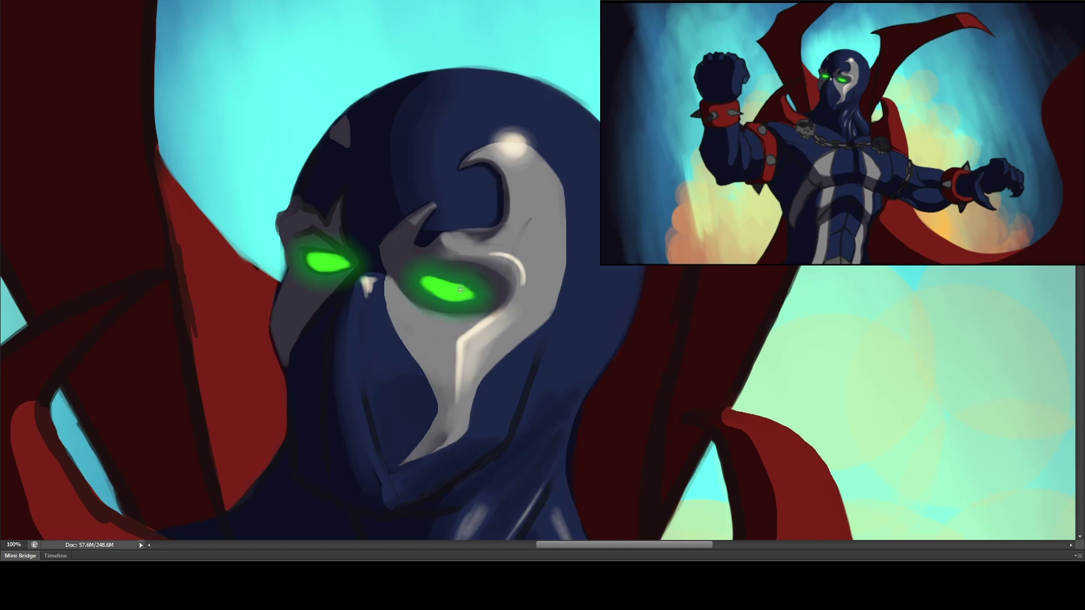
# - Paint blue down the mask's left edge and darken its right edge with blue
pyautogui.hotkey('ctrl', '+')
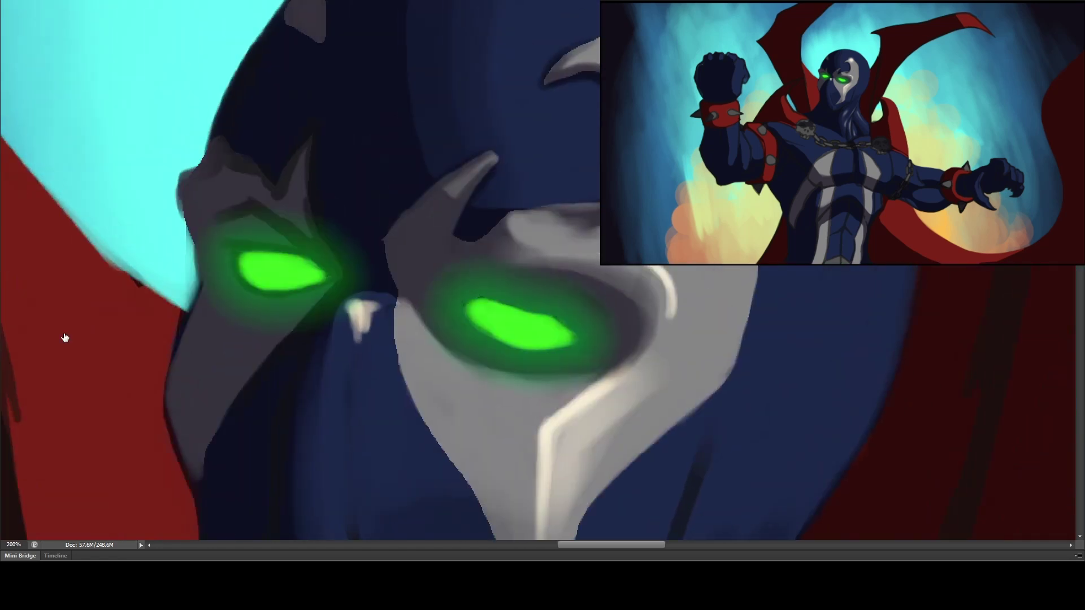
pyautogui.moveTo(432, 294)
pyautogui.mouseDown()
pyautogui.moveTo(408, 168)
pyautogui.moveTo(378, 229)
pyautogui.moveTo(447, 359)
pyautogui.mouseUp()
pyautogui.moveTo(390, 272)
pyautogui.mouseDown()
pyautogui.moveTo(480, 446)
pyautogui.moveTo(447, 268)
pyautogui.moveTo(413, 313)
pyautogui.moveTo(491, 300)
pyautogui.moveTo(432, 345)
pyautogui.mouseUp()
pyautogui.moveTo(525, 208)
pyautogui.mouseDown()
pyautogui.moveTo(559, 158)
pyautogui.moveTo(512, 260)
pyautogui.mouseUp()
pyautogui.moveTo(511, 260); pyautogui.dragTo(367, 418)
pyautogui.moveTo(509, 237); pyautogui.dragTo(431, 313)
pyautogui.scroll(-8, 431, 314)
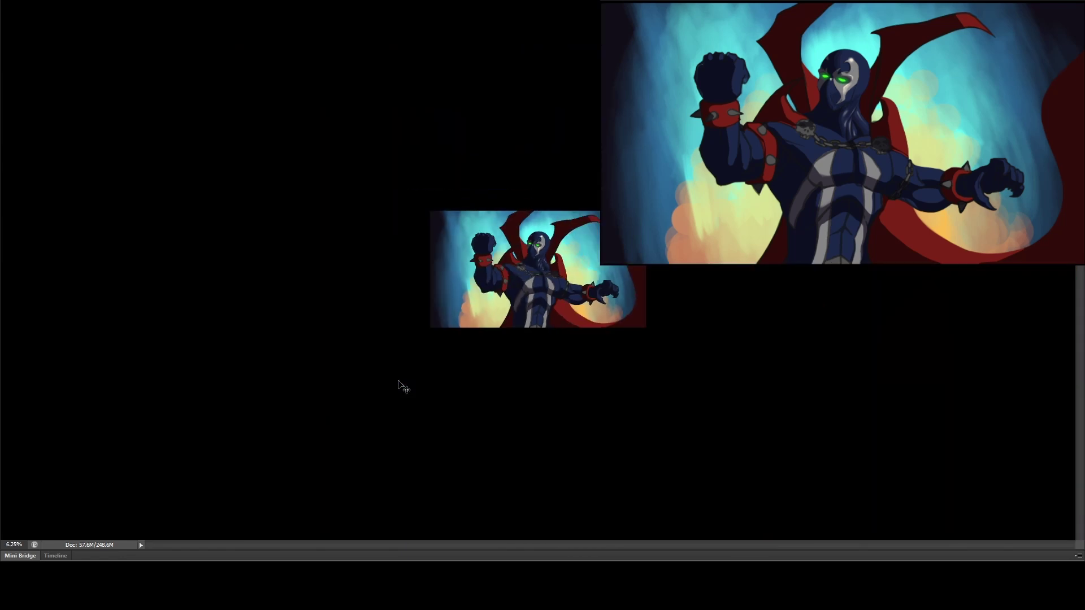
# - Zoom to 50% and repaint Spawn's raised fist with finger outlines
pyautogui.scroll(1, 399, 382)
pyautogui.scroll(4, 443, 286)
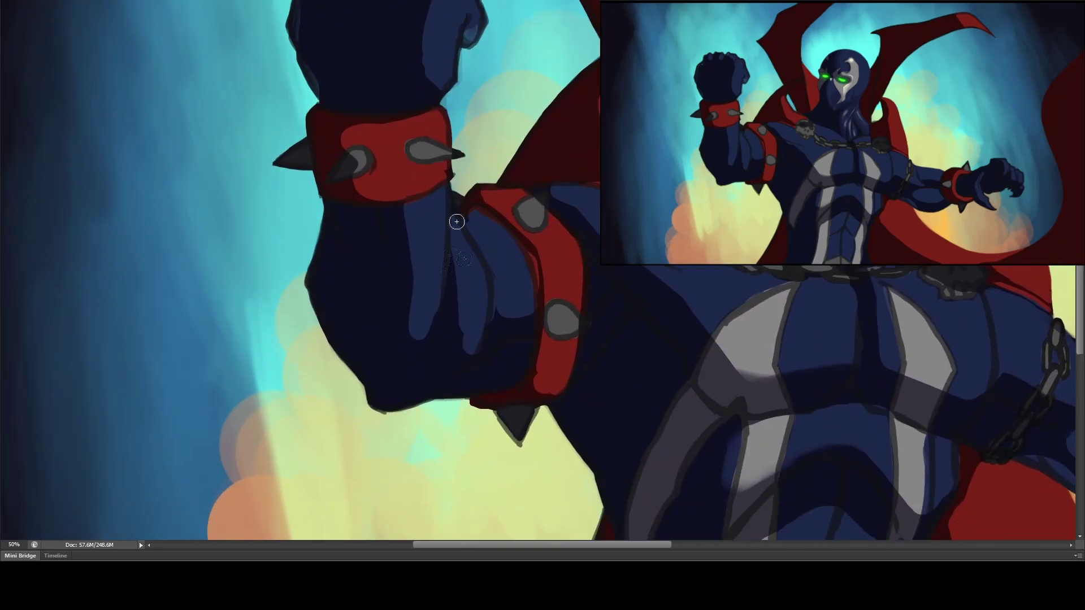
pyautogui.moveTo(457, 207)
pyautogui.mouseDown()
pyautogui.moveTo(503, 322)
pyautogui.moveTo(568, 188)
pyautogui.moveTo(410, 244)
pyautogui.moveTo(400, 308)
pyautogui.moveTo(520, 336)
pyautogui.moveTo(516, 173)
pyautogui.moveTo(474, 209)
pyautogui.moveTo(534, 245)
pyautogui.moveTo(537, 359)
pyautogui.moveTo(534, 343)
pyautogui.moveTo(556, 389)
pyautogui.moveTo(575, 366)
pyautogui.moveTo(466, 211)
pyautogui.moveTo(510, 235)
pyautogui.moveTo(527, 276)
pyautogui.moveTo(391, 112)
pyautogui.moveTo(402, 174)
pyautogui.mouseUp()
pyautogui.moveTo(528, 221)
pyautogui.mouseDown()
pyautogui.moveTo(417, 299)
pyautogui.moveTo(431, 267)
pyautogui.mouseUp()
# - Shade the elbow band's rivets into dark spikes and mirror the canvas to check
pyautogui.moveTo(441, 384)
pyautogui.mouseDown()
pyautogui.moveTo(429, 406)
pyautogui.moveTo(461, 394)
pyautogui.mouseUp()
pyautogui.moveTo(689, 220); pyautogui.dragTo(508, 310)
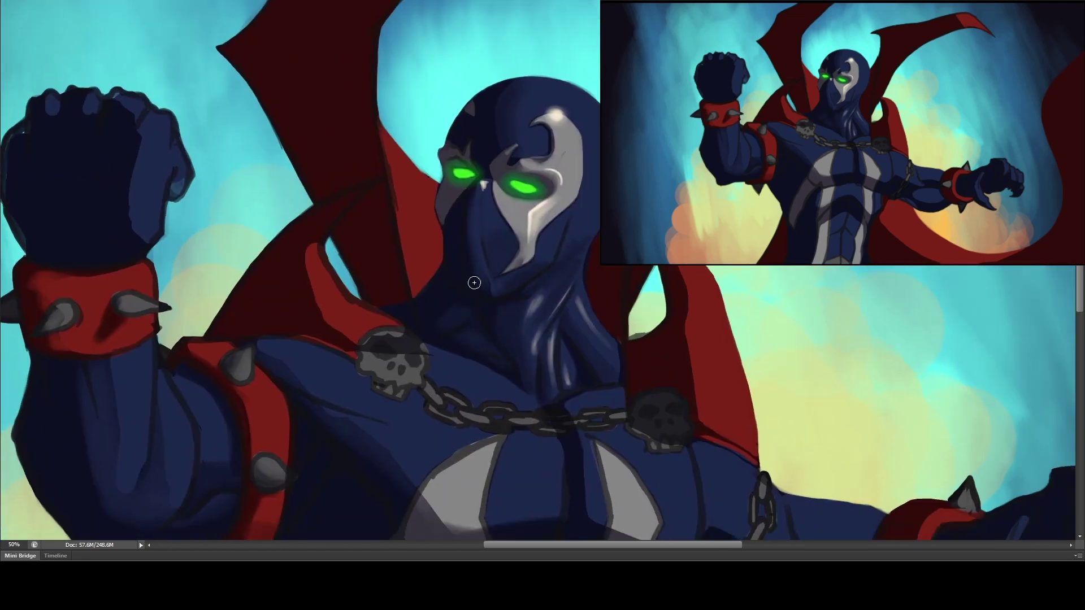
pyautogui.press('h')
# - Zoom in and paint long highlights down the dark blue cowl, blending them darker
pyautogui.scroll(4, 473, 212)
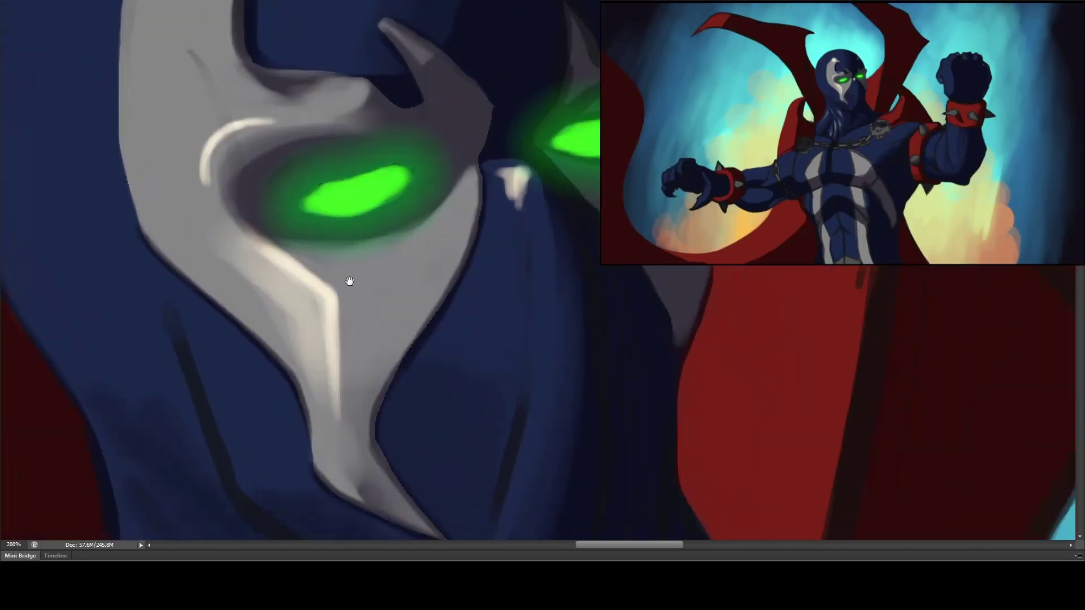
pyautogui.moveTo(484, 171); pyautogui.dragTo(469, 345)
pyautogui.moveTo(506, 169); pyautogui.dragTo(531, 316)
pyautogui.moveTo(508, 190); pyautogui.dragTo(534, 337)
pyautogui.moveTo(523, 210); pyautogui.dragTo(528, 409)
pyautogui.press(']')
pyautogui.moveTo(483, 234)
pyautogui.mouseDown()
pyautogui.moveTo(463, 380)
pyautogui.moveTo(483, 238)
pyautogui.moveTo(525, 396)
pyautogui.mouseUp()
pyautogui.moveTo(534, 277); pyautogui.dragTo(508, 164)
# - Add small bright strokes at the nose top and darker strokes on its lower edge
pyautogui.press('[')
pyautogui.moveTo(486, 305)
pyautogui.mouseDown()
pyautogui.moveTo(479, 148)
pyautogui.moveTo(511, 198)
pyautogui.mouseUp()
pyautogui.moveTo(485, 170)
pyautogui.mouseDown()
pyautogui.moveTo(506, 182)
pyautogui.moveTo(485, 190)
pyautogui.moveTo(518, 173)
pyautogui.moveTo(537, 220)
pyautogui.mouseUp()
pyautogui.press(']')
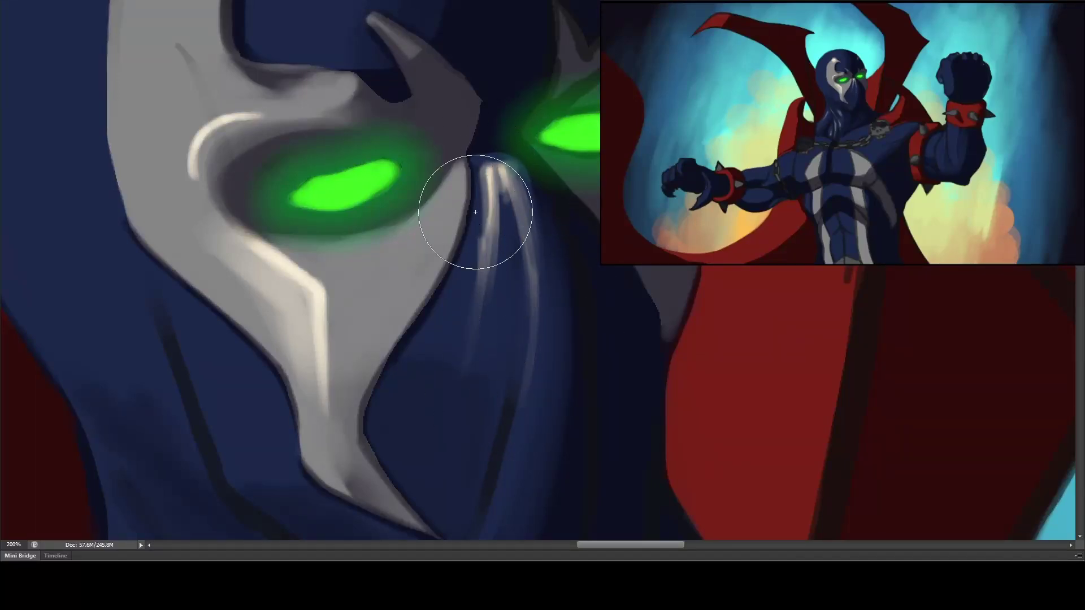
pyautogui.moveTo(458, 263)
pyautogui.mouseDown()
pyautogui.moveTo(538, 296)
pyautogui.moveTo(431, 358)
pyautogui.moveTo(491, 242)
pyautogui.moveTo(471, 285)
pyautogui.moveTo(537, 460)
pyautogui.mouseUp()
# - Paint light highlights along the mask's nose bridge and darken the cheek grey
pyautogui.moveTo(407, 243); pyautogui.dragTo(404, 325)
pyautogui.moveTo(401, 266); pyautogui.dragTo(432, 325)
pyautogui.moveTo(404, 226); pyautogui.dragTo(429, 303)
pyautogui.moveTo(460, 528); pyautogui.dragTo(363, 305)
pyautogui.moveTo(396, 217)
pyautogui.mouseDown()
pyautogui.moveTo(440, 345)
pyautogui.moveTo(486, 337)
pyautogui.mouseUp()
pyautogui.moveTo(446, 243)
pyautogui.mouseDown()
pyautogui.moveTo(439, 304)
pyautogui.moveTo(465, 247)
pyautogui.moveTo(436, 400)
pyautogui.moveTo(467, 244)
pyautogui.moveTo(434, 300)
pyautogui.moveTo(462, 242)
pyautogui.mouseUp()
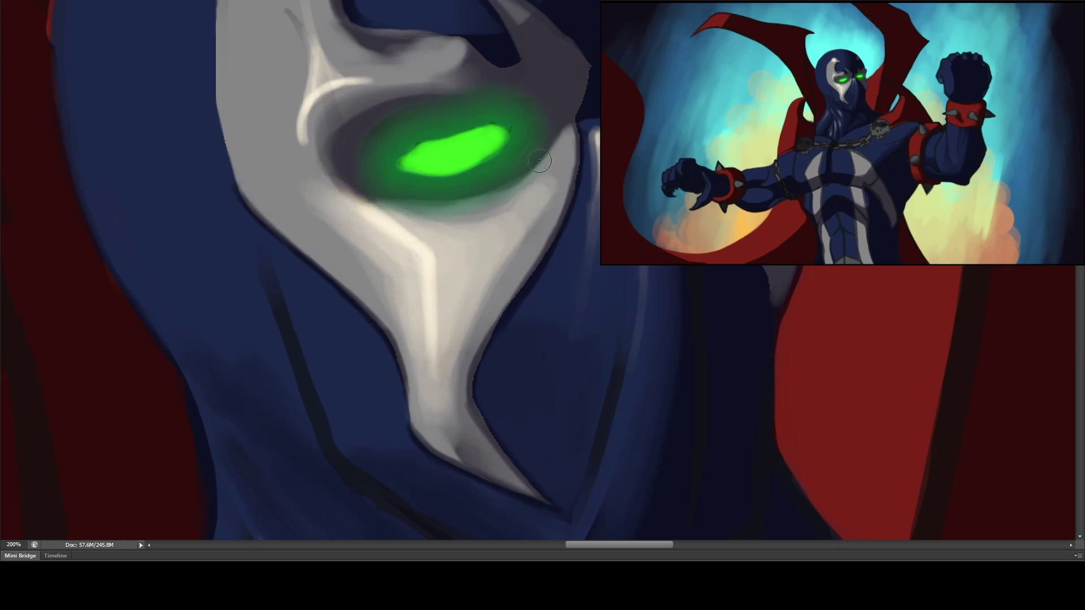
pyautogui.press(']')
pyautogui.moveTo(535, 201); pyautogui.dragTo(509, 221)
pyautogui.hotkey('ctrl', '0')
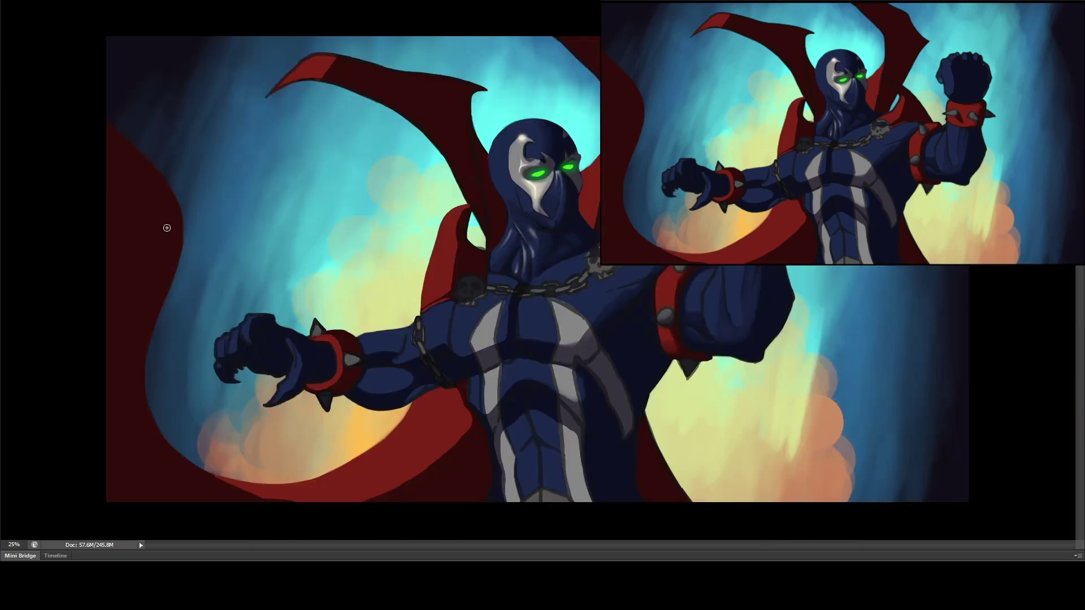
# - Shade the red cape below the raised arm
pyautogui.scroll(2, 479, 269)
pyautogui.moveTo(524, 58)
pyautogui.mouseDown()
pyautogui.moveTo(485, 271)
pyautogui.moveTo(602, 161)
pyautogui.mouseUp()
pyautogui.scroll(-1, 497, 243)
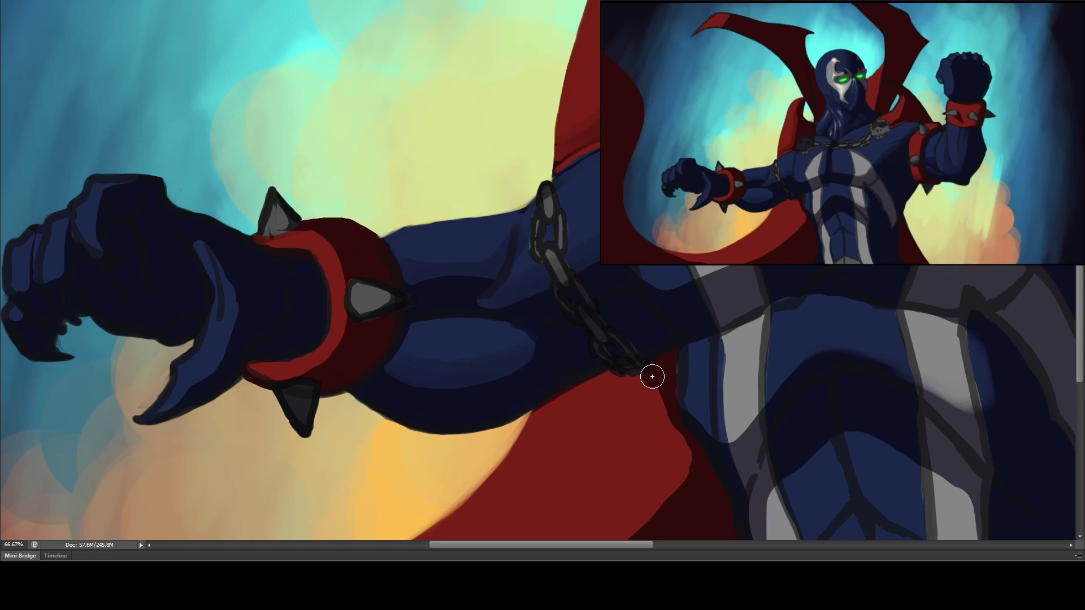
pyautogui.moveTo(628, 412)
pyautogui.mouseDown()
pyautogui.moveTo(616, 372)
pyautogui.moveTo(646, 392)
pyautogui.moveTo(542, 223)
pyautogui.mouseUp()
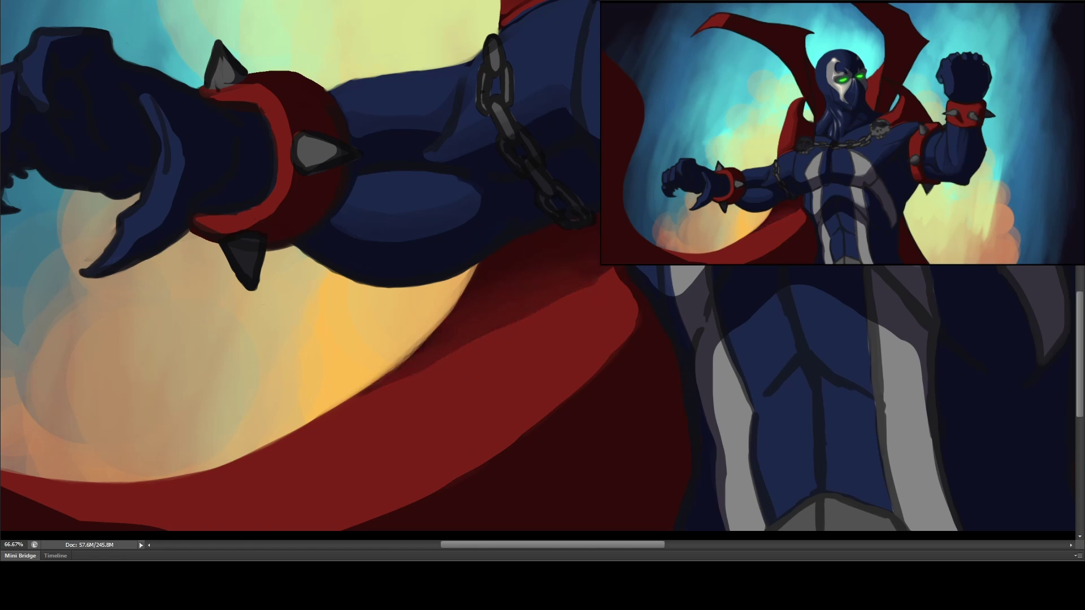
pyautogui.moveTo(593, 331); pyautogui.dragTo(570, 263)
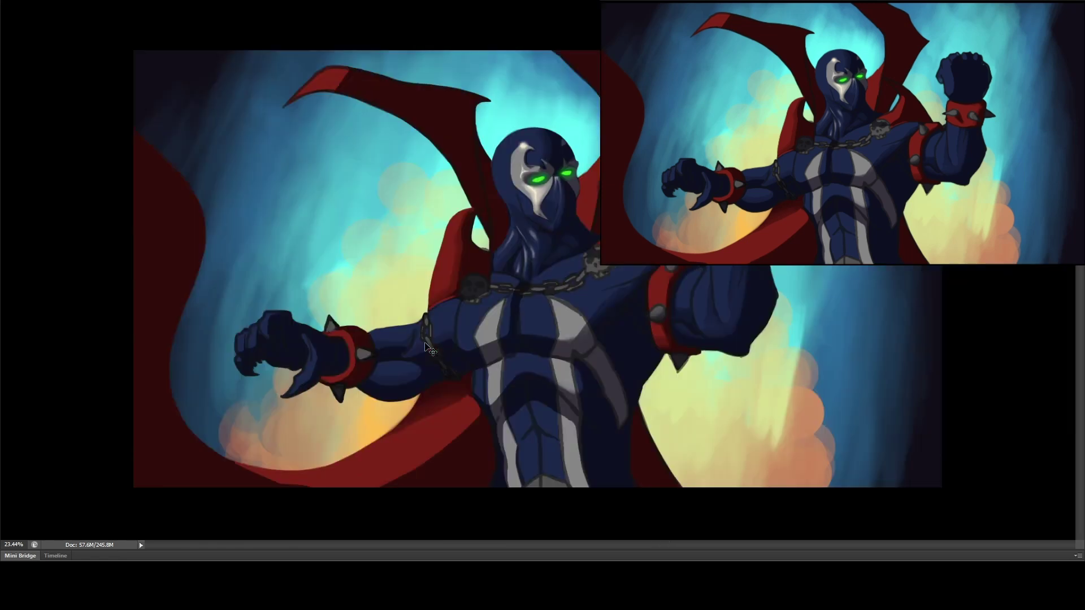
# - Paint white highlights on the forearm, deepen its shading and soften the upper highlight
pyautogui.hotkey('ctrl', '-')
pyautogui.hotkey('ctrl', '-')
pyautogui.hotkey('ctrl', '-')
pyautogui.hotkey('ctrl', '-')
pyautogui.scroll(4, 428, 347)
pyautogui.moveTo(480, 189)
pyautogui.mouseDown()
pyautogui.moveTo(525, 194)
pyautogui.moveTo(520, 179)
pyautogui.mouseUp()
pyautogui.moveTo(455, 291); pyautogui.dragTo(528, 289)
pyautogui.moveTo(652, 120)
pyautogui.mouseDown()
pyautogui.moveTo(583, 259)
pyautogui.moveTo(557, 283)
pyautogui.mouseUp()
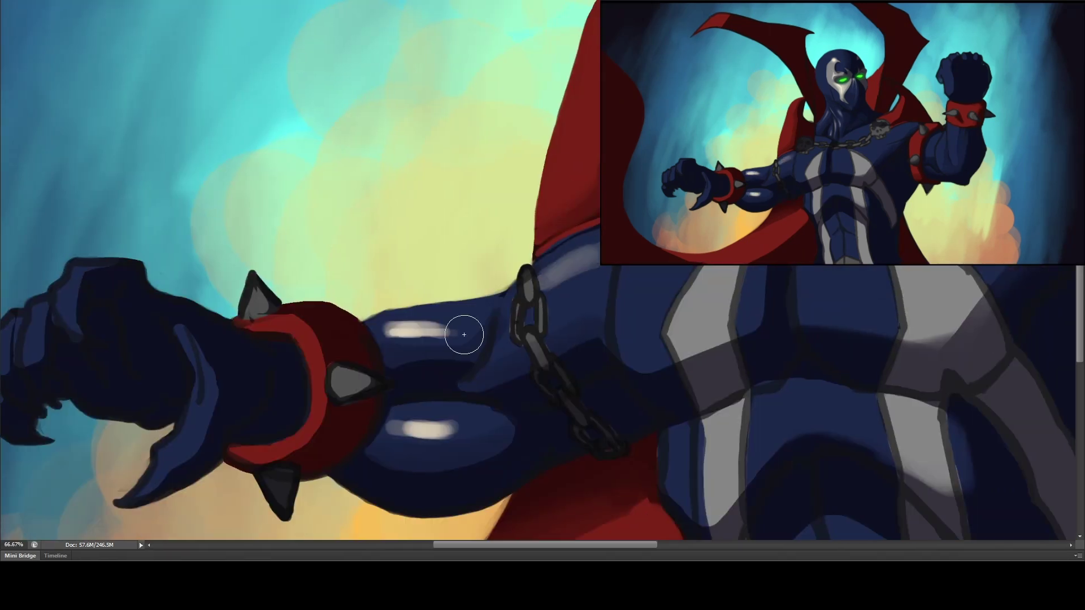
pyautogui.moveTo(441, 325)
pyautogui.mouseDown()
pyautogui.moveTo(476, 325)
pyautogui.moveTo(489, 341)
pyautogui.moveTo(457, 355)
pyautogui.moveTo(452, 284)
pyautogui.mouseUp()
pyautogui.press(']')
pyautogui.press(']')
pyautogui.press(']')
pyautogui.press(']')
pyautogui.press(']')
pyautogui.moveTo(395, 334); pyautogui.dragTo(421, 330)
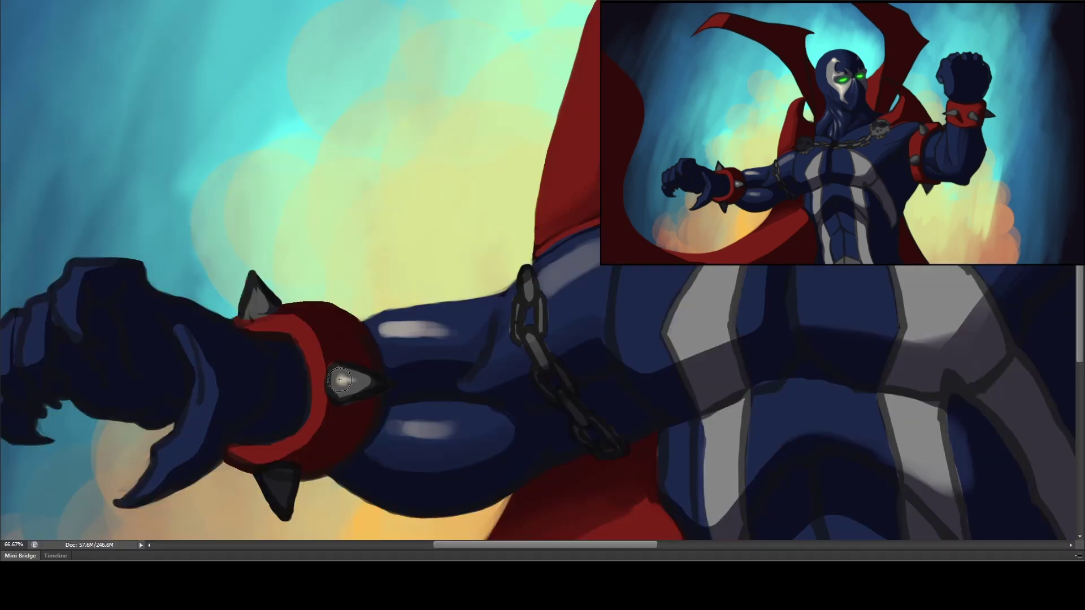
# - Add metallic highlights to the spikes and chain, and darken the blue beside the grey stripe
pyautogui.moveTo(361, 380); pyautogui.dragTo(342, 381)
pyautogui.moveTo(253, 294); pyautogui.dragTo(261, 306)
pyautogui.moveTo(526, 278); pyautogui.dragTo(530, 294)
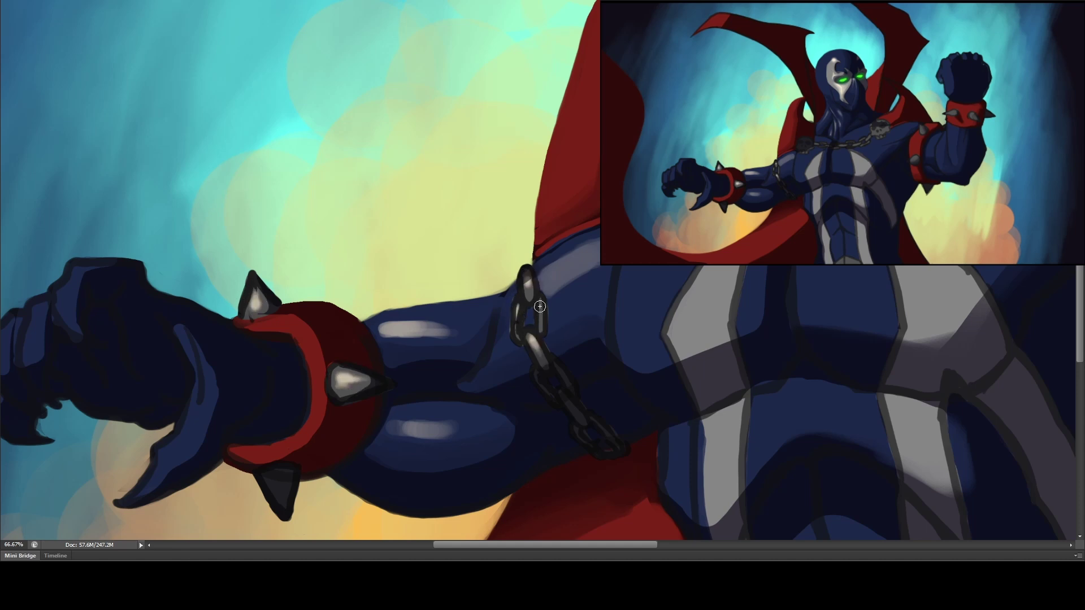
pyautogui.moveTo(534, 230)
pyautogui.mouseDown()
pyautogui.moveTo(517, 347)
pyautogui.moveTo(304, 224)
pyautogui.mouseUp()
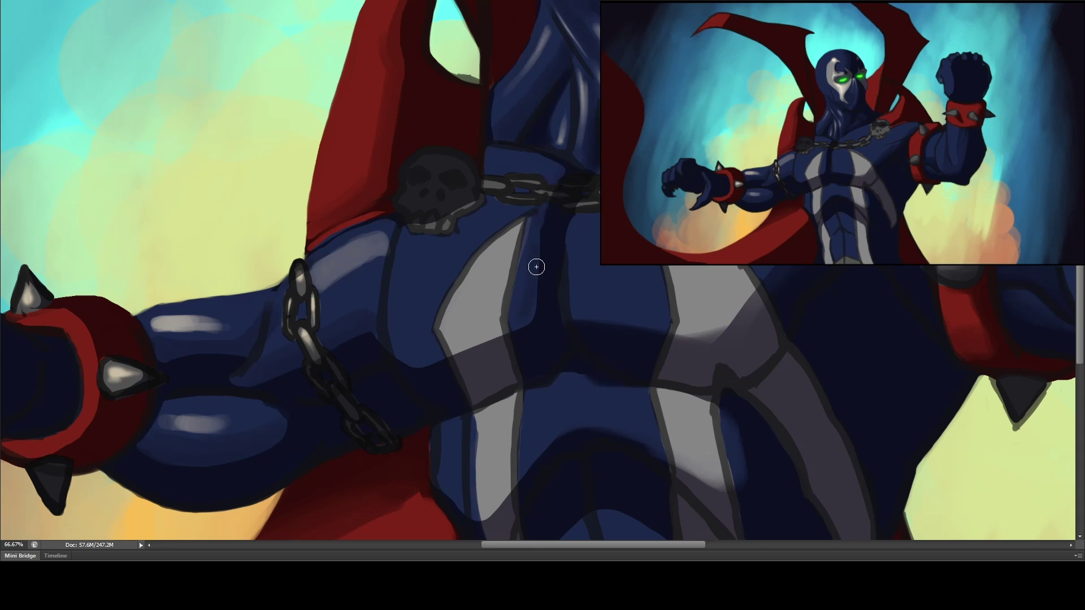
pyautogui.moveTo(524, 310); pyautogui.dragTo(464, 351)
pyautogui.moveTo(568, 283); pyautogui.dragTo(451, 336)
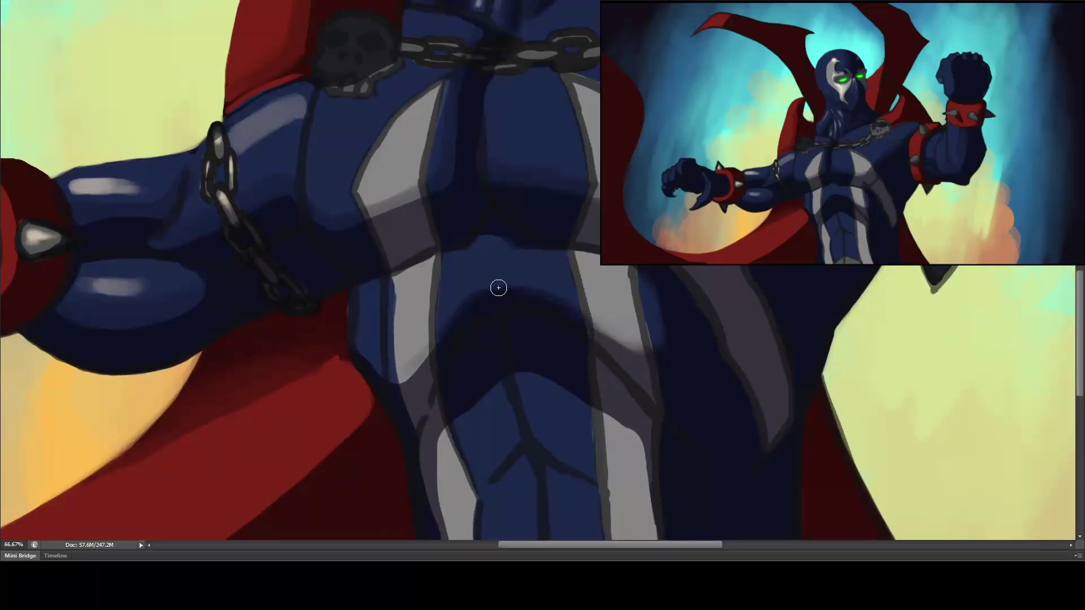
# - Paint light-grey highlights on the chest plate, abdomen stripe and lower leg stripe
pyautogui.hotkey('ctrl', '-')
pyautogui.hotkey('ctrl', '-')
pyautogui.hotkey('ctrl', '-')
pyautogui.hotkey('ctrl', '-')
pyautogui.hotkey('ctrl', '-')
pyautogui.hotkey('ctrl', '-')
pyautogui.hotkey('ctrl', '-')
pyautogui.hotkey('ctrl', '+')
pyautogui.hotkey('ctrl', '+')
pyautogui.hotkey('ctrl', '+')
pyautogui.hotkey('ctrl', '+')
pyautogui.hotkey('ctrl', '+')
pyautogui.hotkey('ctrl', '+')
pyautogui.scroll(-2, 382, 243)
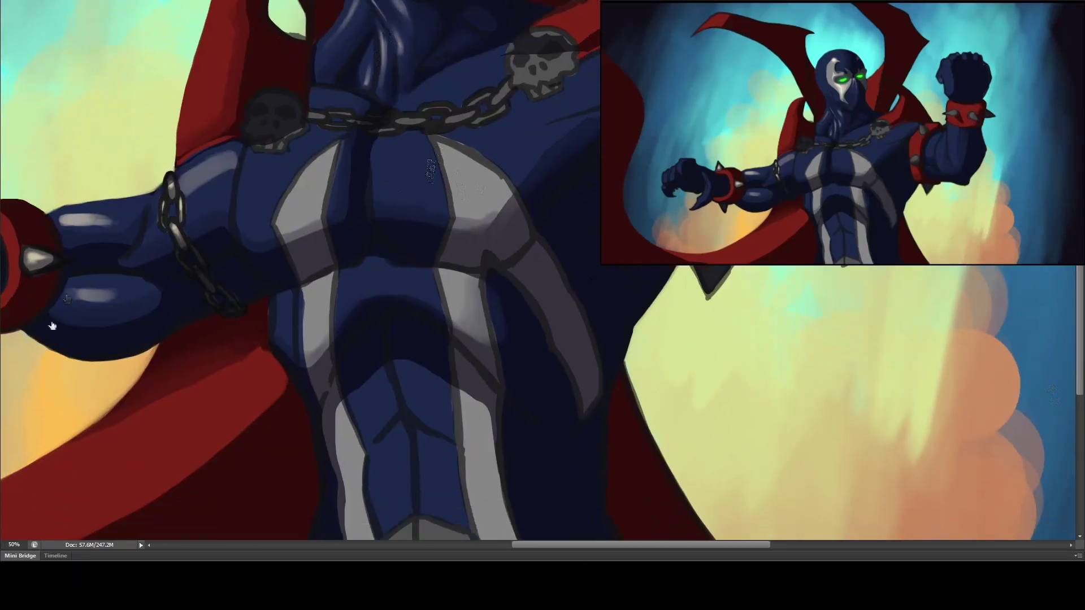
pyautogui.moveTo(485, 202); pyautogui.dragTo(480, 189)
pyautogui.moveTo(469, 282); pyautogui.dragTo(455, 305)
pyautogui.moveTo(469, 395); pyautogui.dragTo(477, 463)
pyautogui.moveTo(484, 203)
pyautogui.mouseDown()
pyautogui.moveTo(469, 164)
pyautogui.moveTo(508, 142)
pyautogui.mouseUp()
# - Highlight the left chest stripe, torso, head and shoulder, and shade the raised forearm
pyautogui.moveTo(325, 156); pyautogui.dragTo(308, 217)
pyautogui.moveTo(474, 418); pyautogui.dragTo(474, 474)
pyautogui.moveTo(452, 282); pyautogui.dragTo(342, 523)
pyautogui.moveTo(526, 305); pyautogui.dragTo(508, 297)
pyautogui.moveTo(644, 328); pyautogui.dragTo(625, 308)
pyautogui.moveTo(692, 283)
pyautogui.mouseDown()
pyautogui.moveTo(703, 363)
pyautogui.moveTo(723, 300)
pyautogui.mouseUp()
# - Blend the harsh shoulder highlight into darker blue at 100%, then zoom out
pyautogui.hotkey('ctrl', '-')
pyautogui.hotkey('ctrl', '-')
pyautogui.hotkey('ctrl', '-')
pyautogui.hotkey('ctrl', '-')
pyautogui.hotkey('ctrl', '-')
pyautogui.hotkey('ctrl', '-')
pyautogui.hotkey('ctrl', '1')
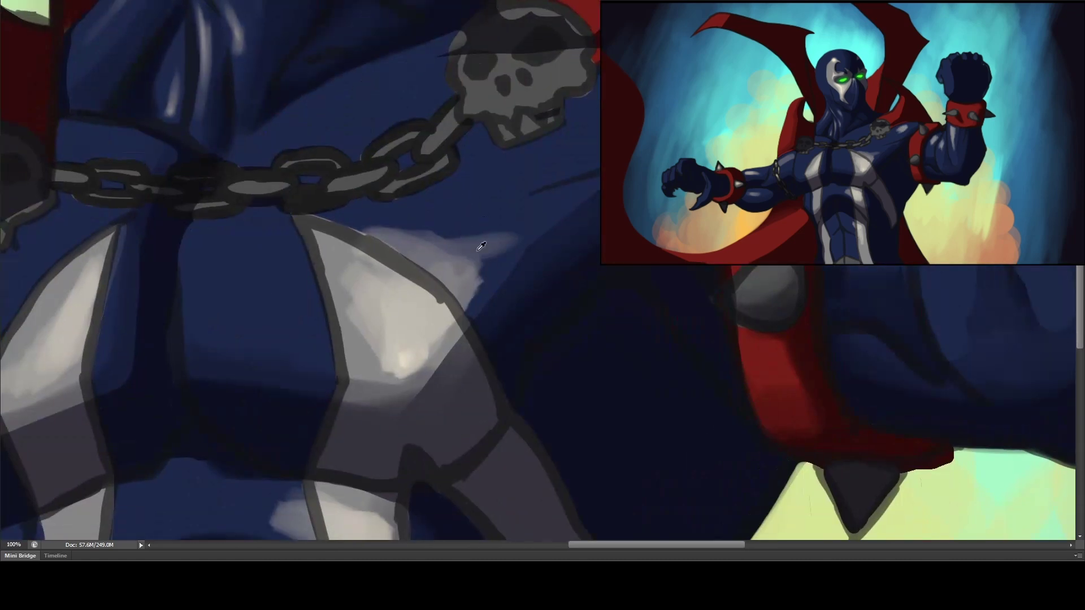
pyautogui.moveTo(479, 199)
pyautogui.mouseDown()
pyautogui.moveTo(358, 219)
pyautogui.moveTo(431, 213)
pyautogui.moveTo(548, 160)
pyautogui.moveTo(436, 260)
pyautogui.moveTo(350, 317)
pyautogui.moveTo(502, 249)
pyautogui.moveTo(382, 339)
pyautogui.moveTo(334, 256)
pyautogui.mouseUp()
pyautogui.hotkey('ctrl', '-')
pyautogui.hotkey('ctrl', '-')
pyautogui.hotkey('ctrl', '-')
pyautogui.hotkey('ctrl', '-')
# - Save the painting with Ctrl+S
pyautogui.hotkey('ctrl', '+')
pyautogui.hotkey('ctrl', '+')
pyautogui.hotkey('ctrl', '+')
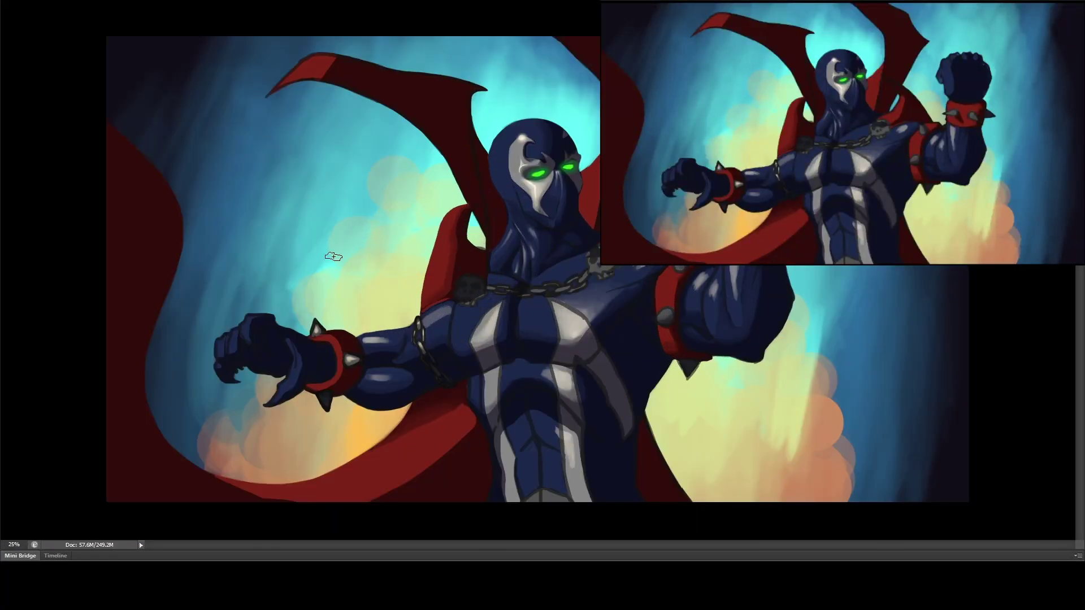
pyautogui.hotkey('ctrl', 's')
pyautogui.hotkey('ctrl', '-')
pyautogui.scroll(5, 512, 257)
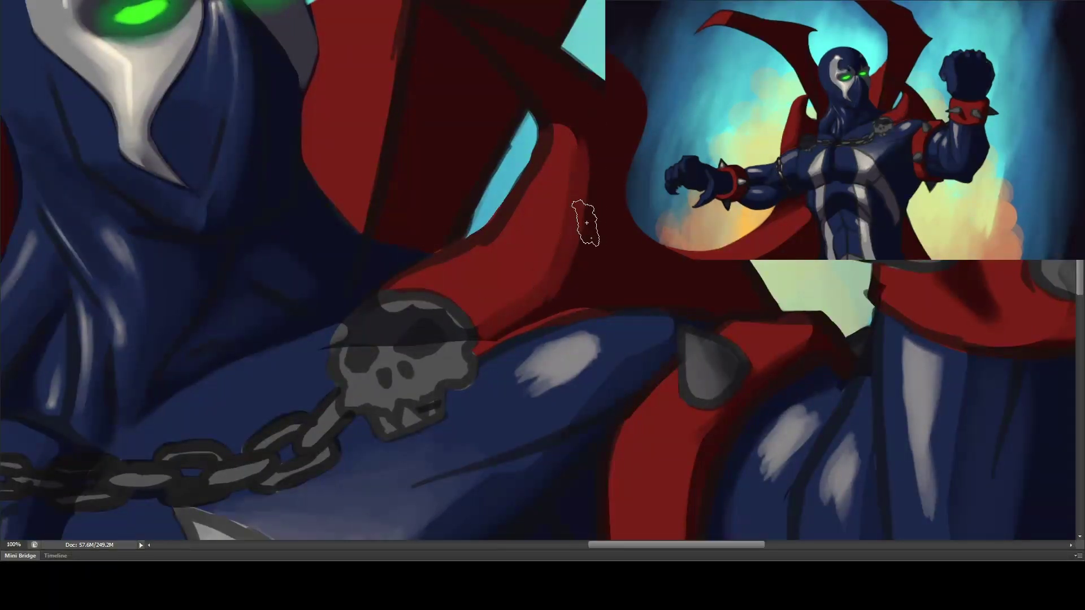
# - Brighten the cape edge with soft lighter-red strokes
pyautogui.moveTo(586, 222)
pyautogui.mouseDown()
pyautogui.moveTo(588, 266)
pyautogui.moveTo(602, 197)
pyautogui.mouseUp()
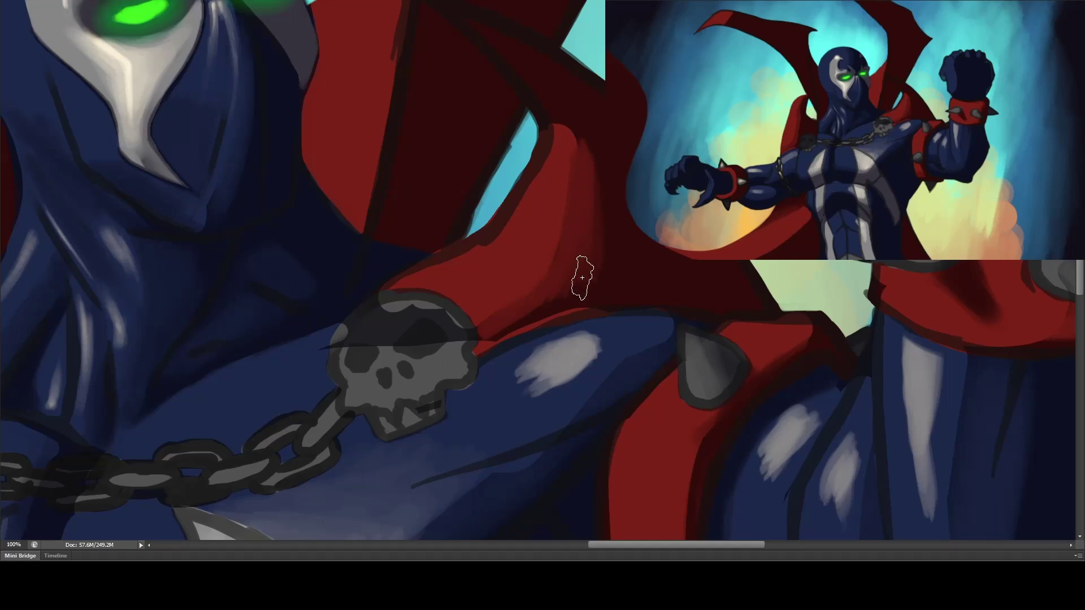
pyautogui.moveTo(586, 278); pyautogui.dragTo(585, 255)
pyautogui.moveTo(598, 207)
pyautogui.mouseDown()
pyautogui.moveTo(573, 250)
pyautogui.moveTo(539, 187)
pyautogui.moveTo(511, 325)
pyautogui.moveTo(528, 374)
pyautogui.mouseUp()
# - Paint and deepen a darker red shadow on the cape beside the face
pyautogui.moveTo(549, 183); pyautogui.dragTo(514, 299)
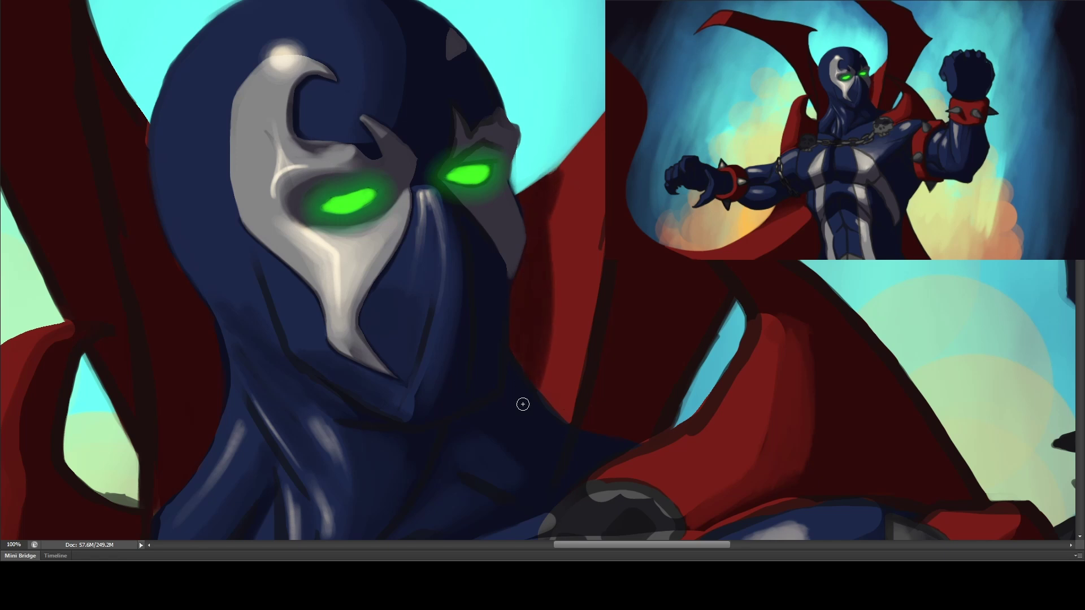
pyautogui.moveTo(549, 247); pyautogui.dragTo(550, 244)
pyautogui.moveTo(434, 240); pyautogui.dragTo(567, 297)
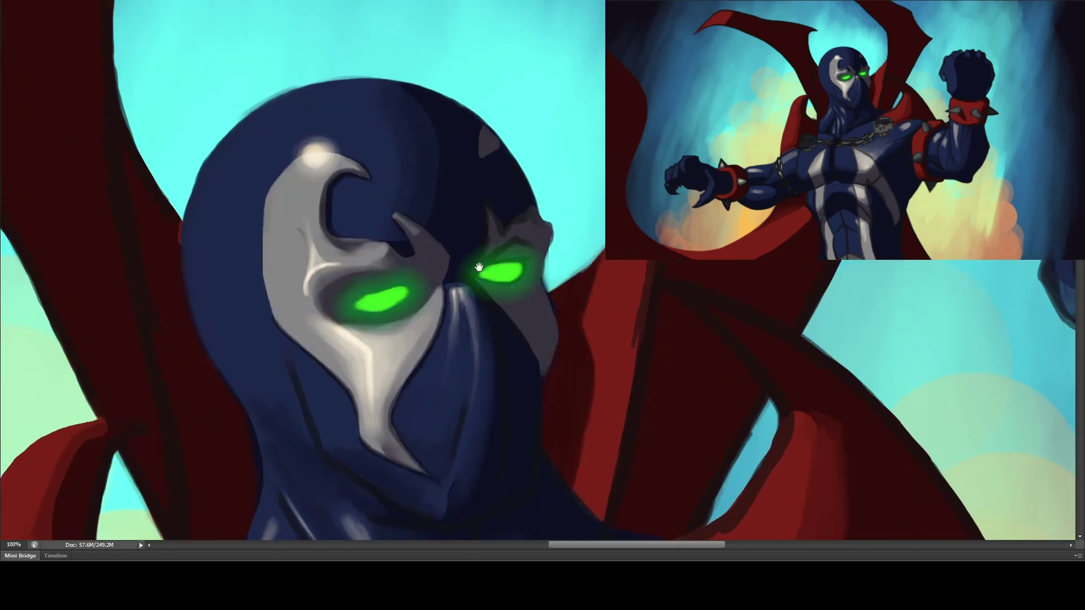
# - Switch to a grayscale view and darken the crease running down the mask
pyautogui.scroll(3, 480, 308)
pyautogui.hotkey('ctrl', 'y')
pyautogui.moveTo(479, 222); pyautogui.dragTo(490, 367)
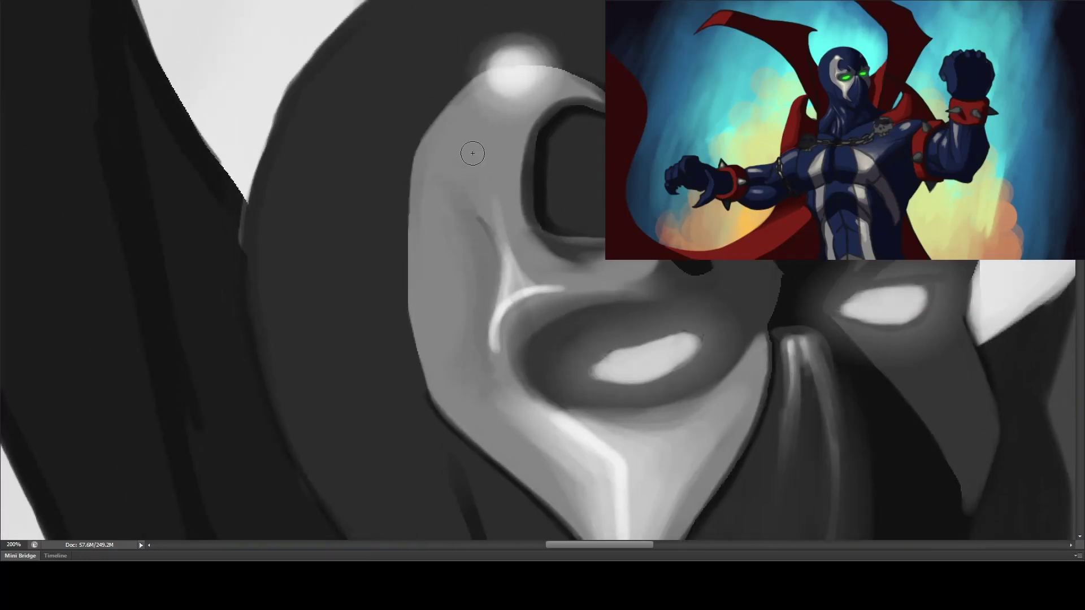
# - Darken the lower edge of the mask's mouth shape
pyautogui.hscroll(3, 459, 175)
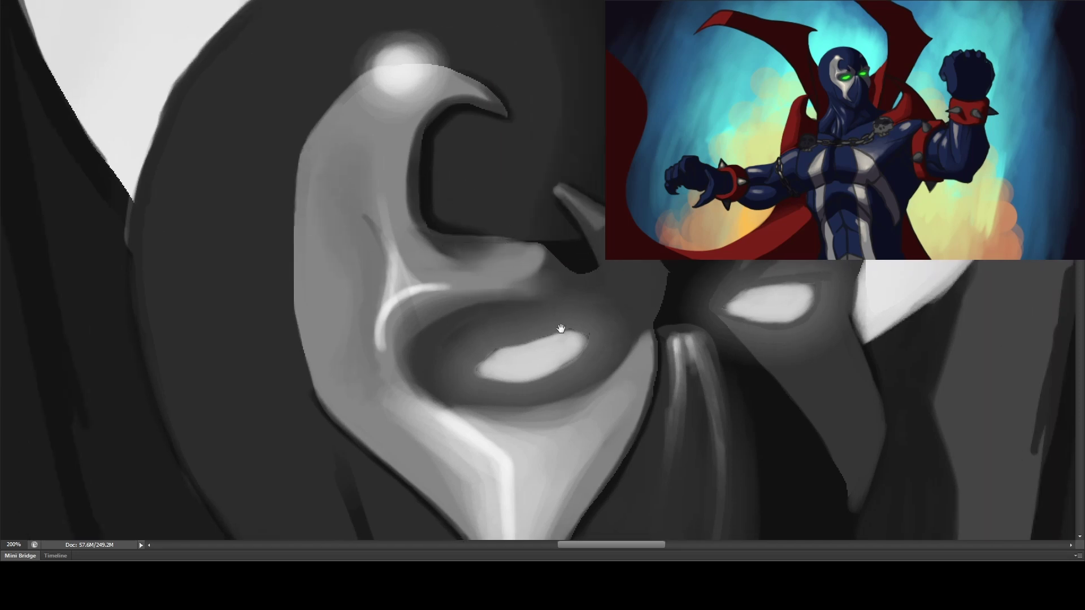
pyautogui.scroll(-4, 544, 167)
pyautogui.moveTo(521, 303); pyautogui.dragTo(459, 301)
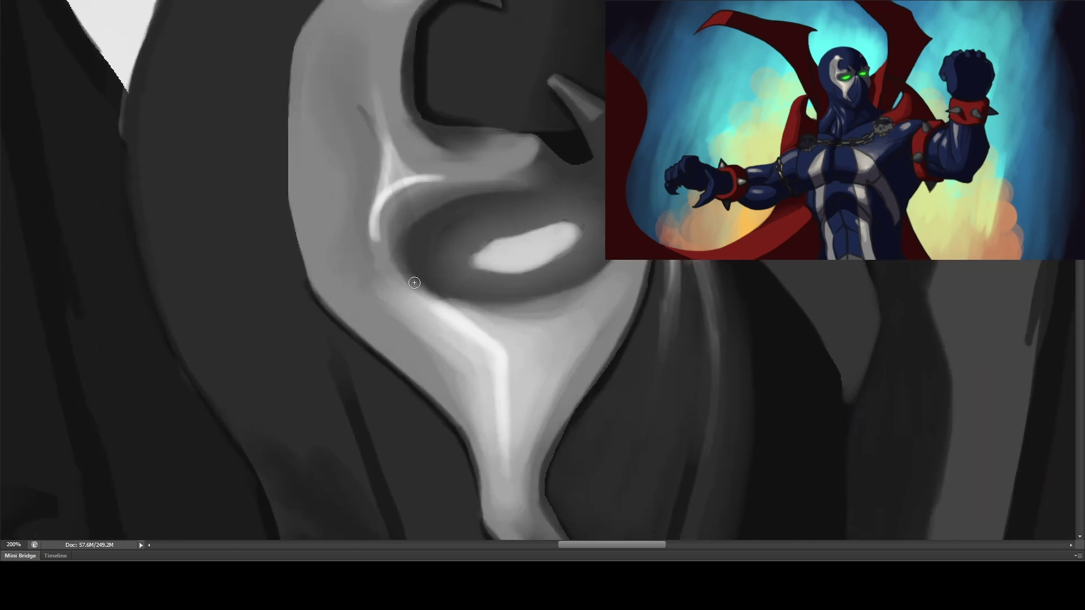
# - Lighten the area above the glowing eye and highlight the spike's left edge
pyautogui.scroll(-4, 407, 248)
pyautogui.hscroll(-3, 513, 279)
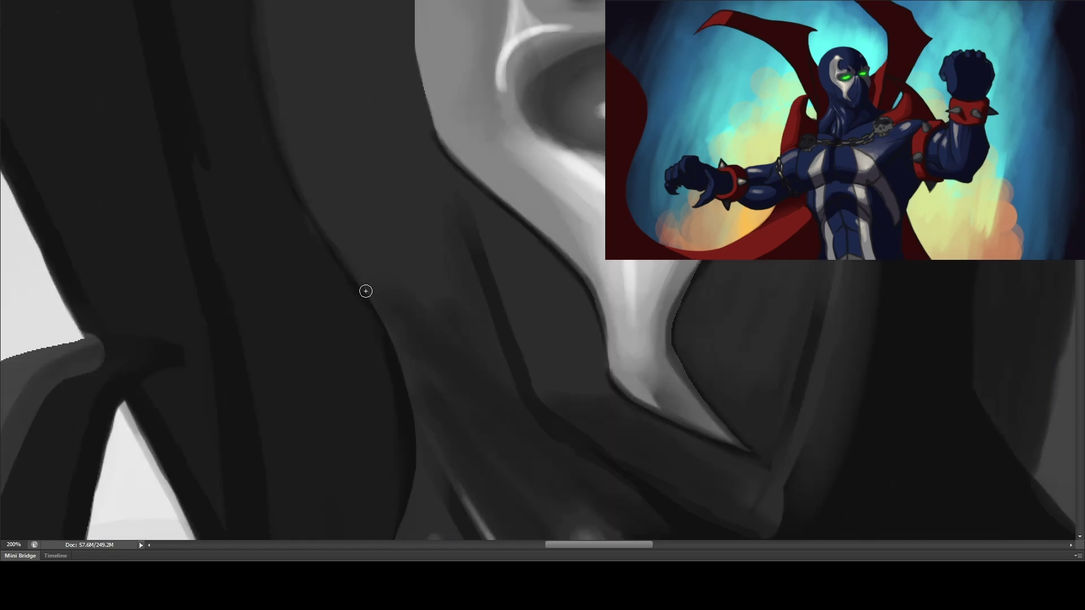
pyautogui.scroll(5, 560, 288)
pyautogui.hscroll(5, 497, 339)
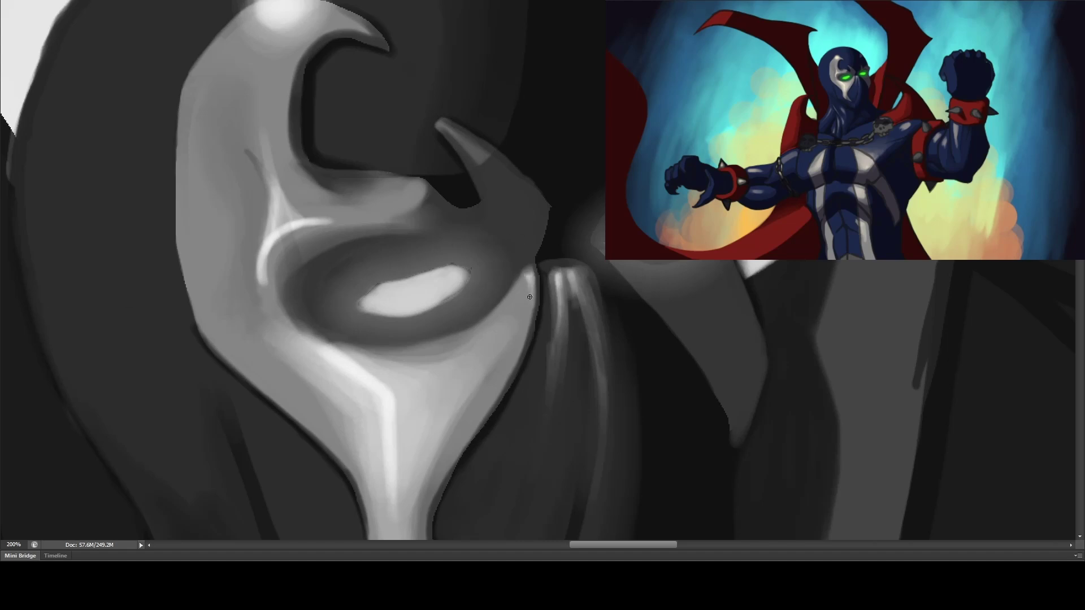
pyautogui.scroll(-2, 568, 166)
pyautogui.hscroll(1, 485, 197)
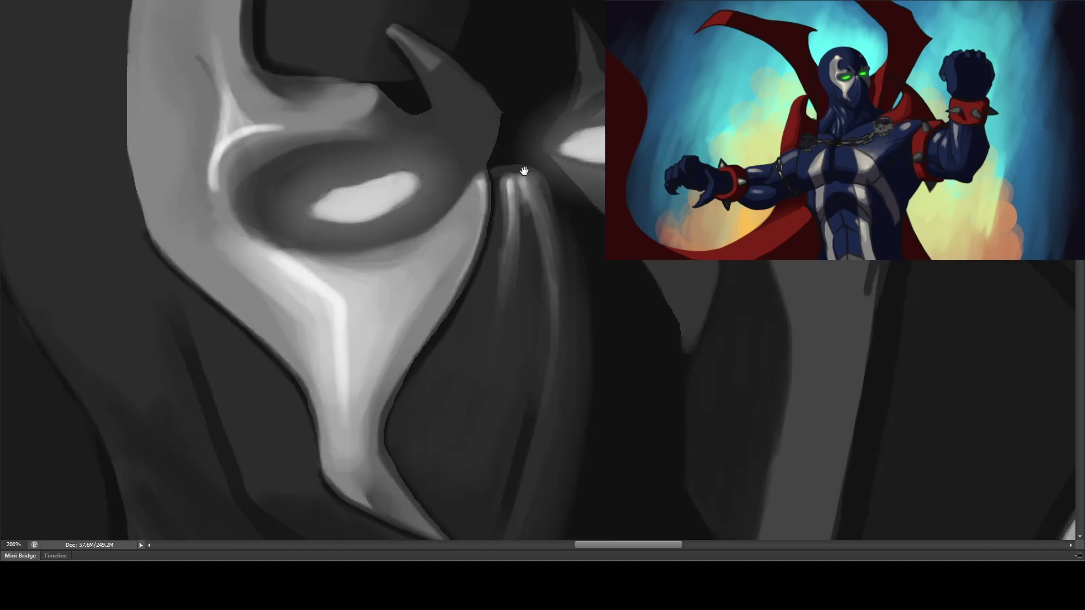
pyautogui.scroll(4, 490, 225)
pyautogui.hscroll(-2, 509, 223)
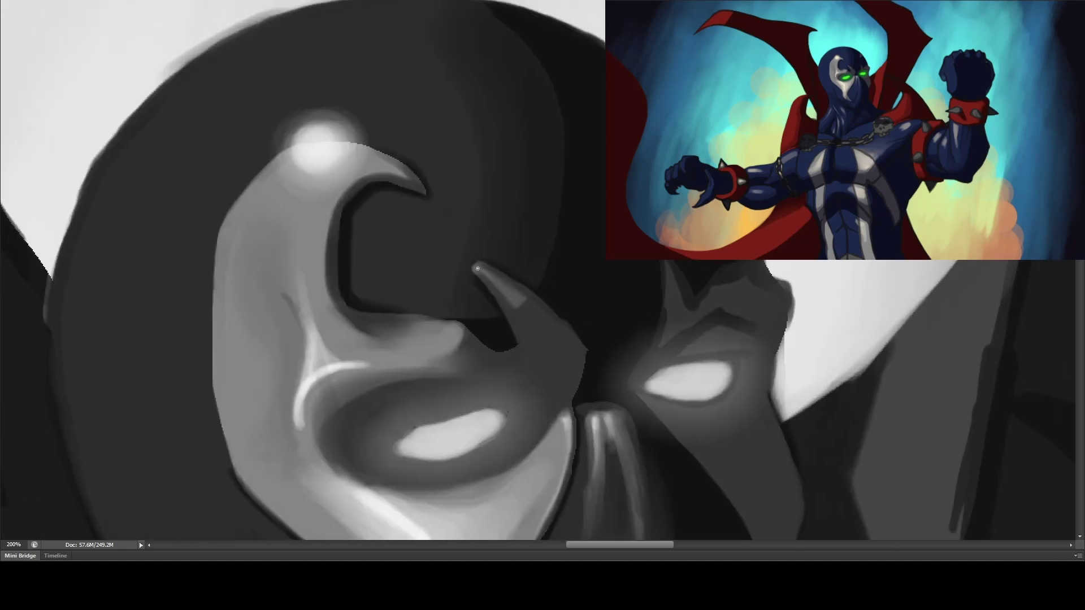
pyautogui.moveTo(221, 362); pyautogui.dragTo(69, 346)
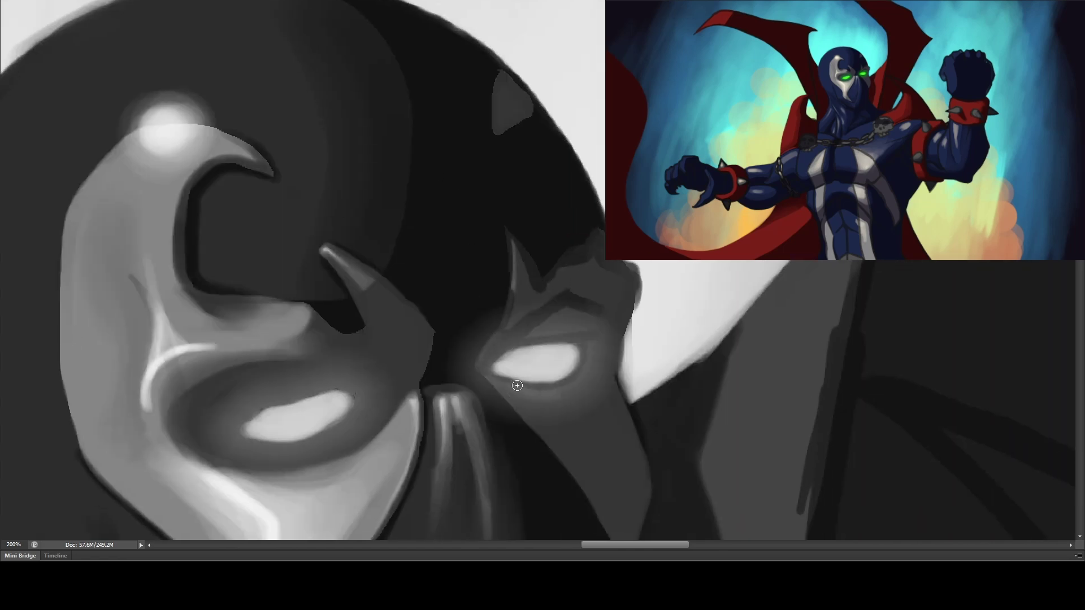
pyautogui.moveTo(528, 334); pyautogui.dragTo(556, 321)
pyautogui.moveTo(494, 129); pyautogui.dragTo(499, 82)
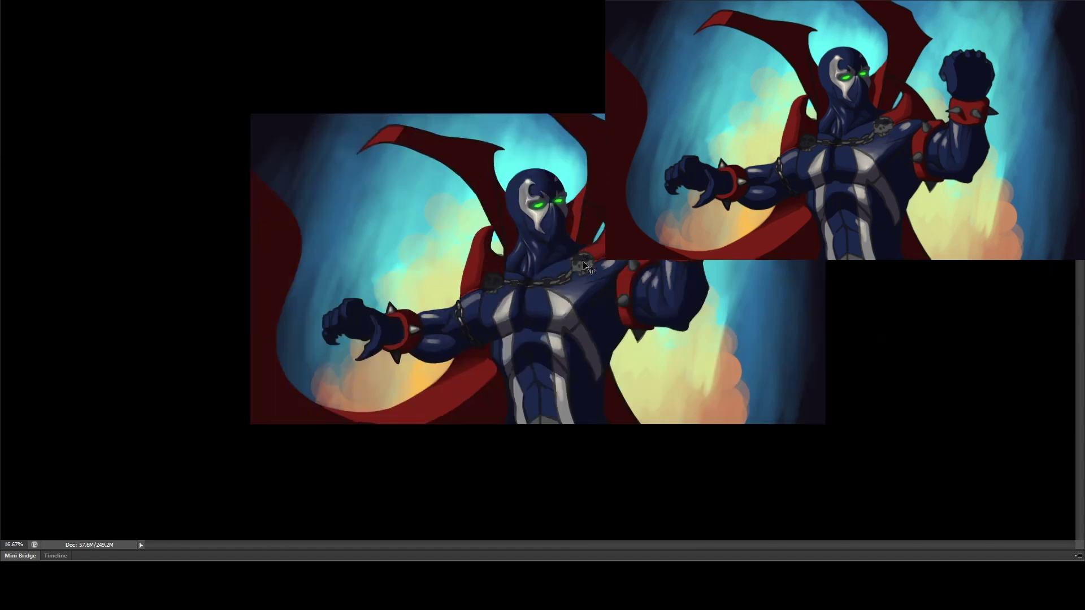
# - At 66.67%, lighten and soften the spikes on the red armband
pyautogui.scroll(5, 556, 269)
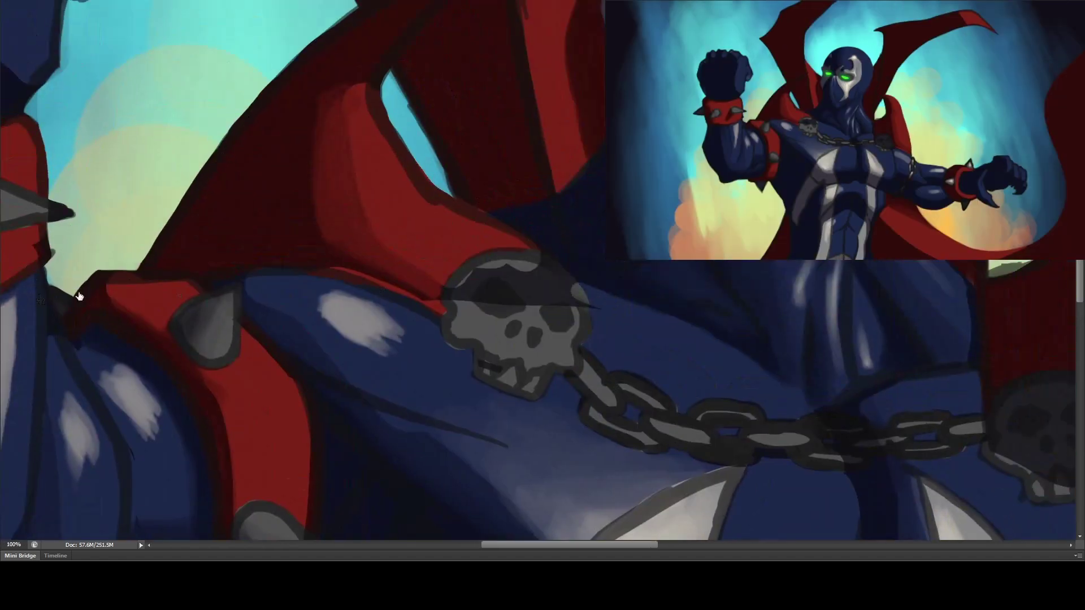
pyautogui.hotkey('ctrl', '-')
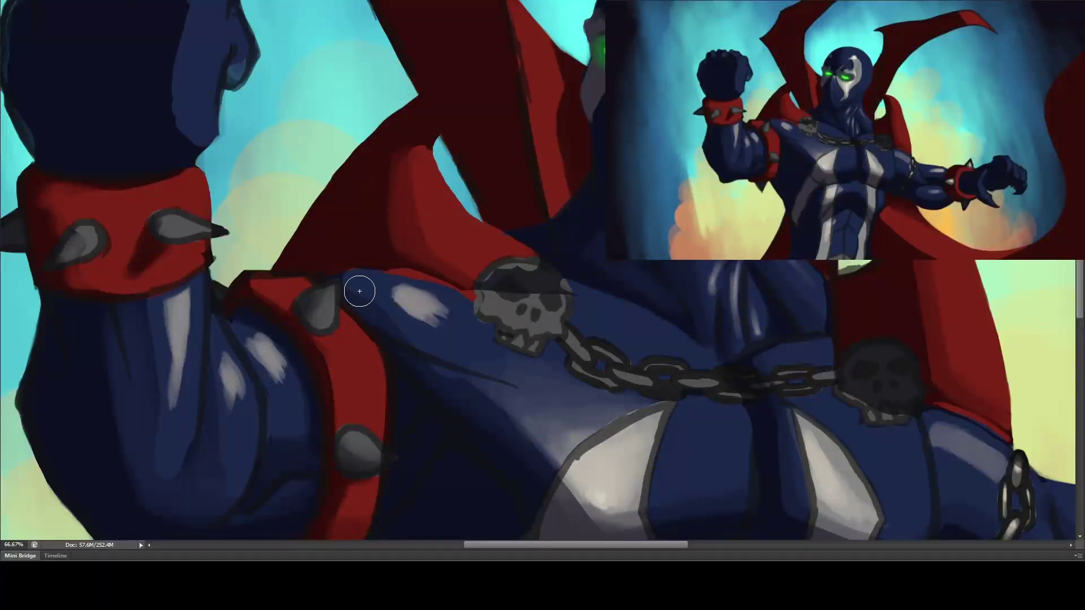
pyautogui.moveTo(315, 314); pyautogui.dragTo(325, 300)
pyautogui.moveTo(353, 440); pyautogui.dragTo(384, 457)
pyautogui.moveTo(509, 212); pyautogui.dragTo(470, 294)
# - Pan around the canvas to look over Spawn's head and figure
pyautogui.moveTo(327, 281); pyautogui.dragTo(254, 342)
pyautogui.hscroll(5, 503, 215)
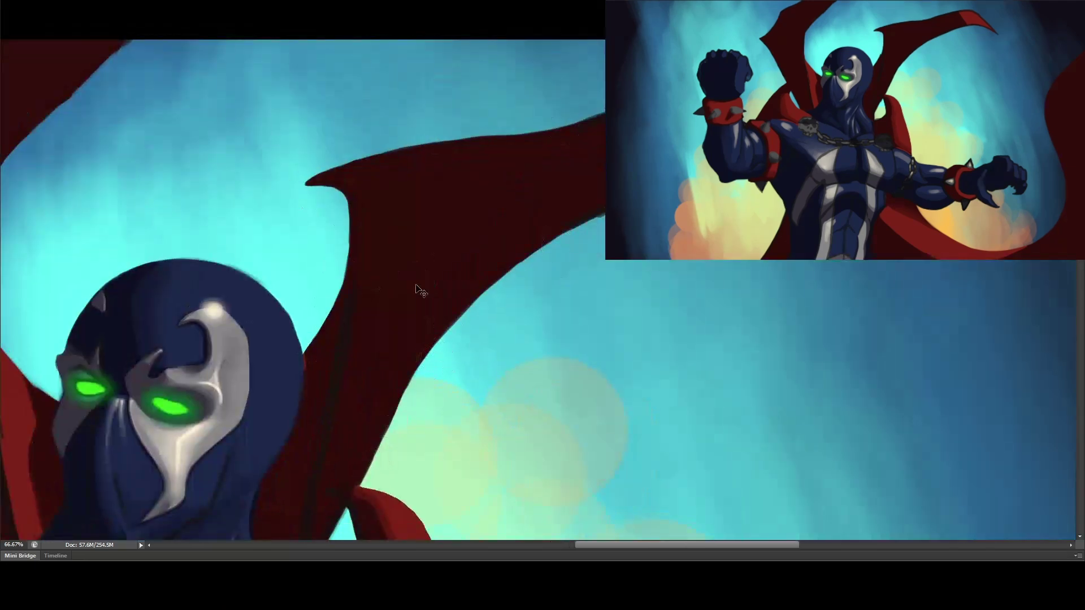
pyautogui.scroll(2, 497, 259)
pyautogui.scroll(-5, 455, 363)
pyautogui.hscroll(-4, 456, 364)
pyautogui.scroll(3, 469, 307)
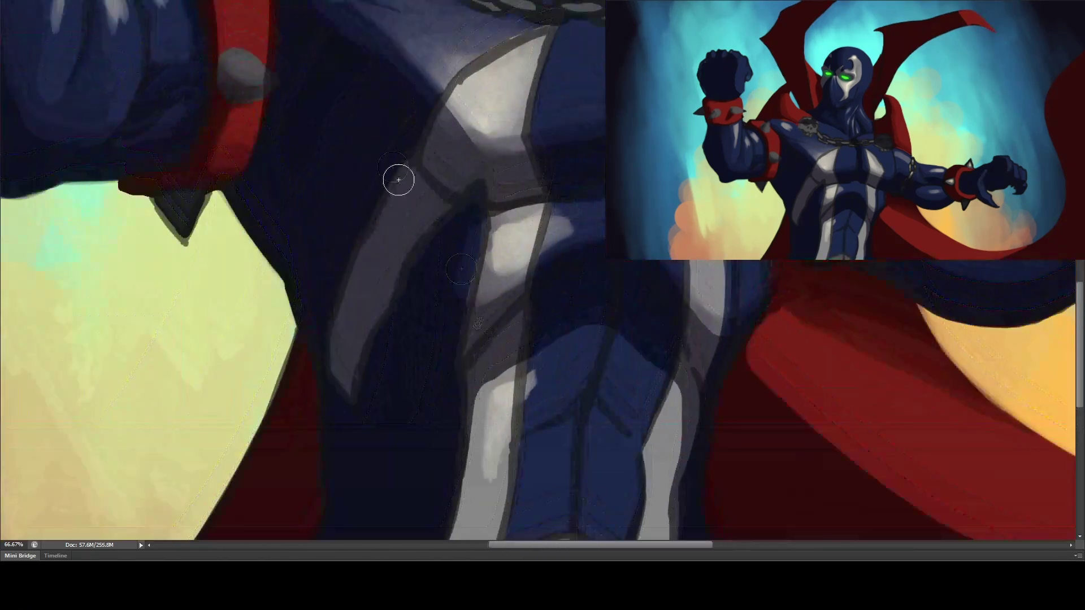
pyautogui.hscroll(-2, 528, 383)
pyautogui.scroll(-3, 453, 431)
pyautogui.hscroll(2, 453, 430)
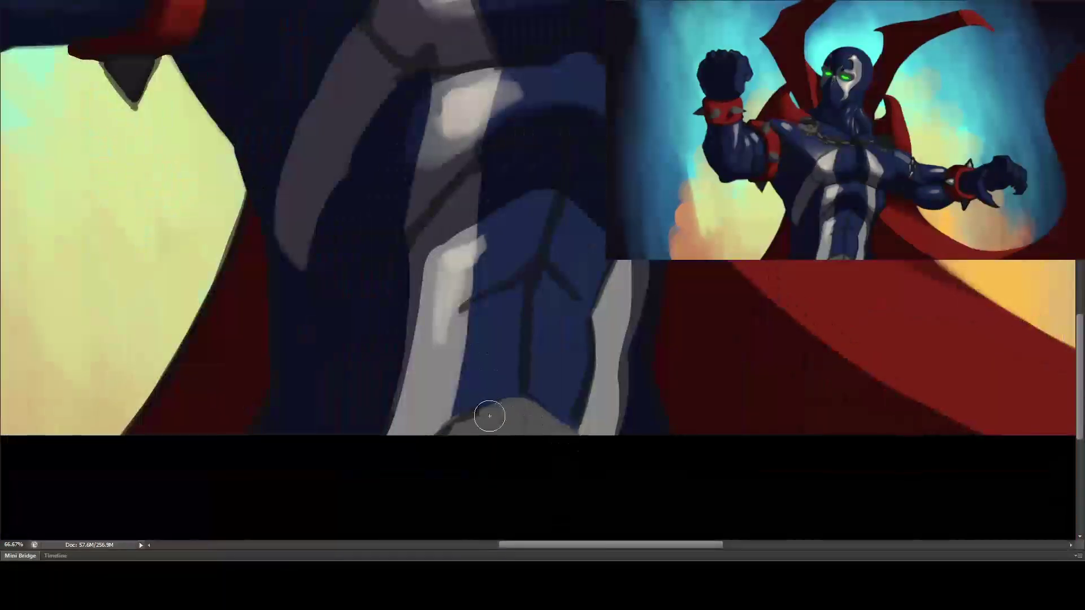
pyautogui.scroll(3, 587, 300)
pyautogui.hscroll(2, 586, 300)
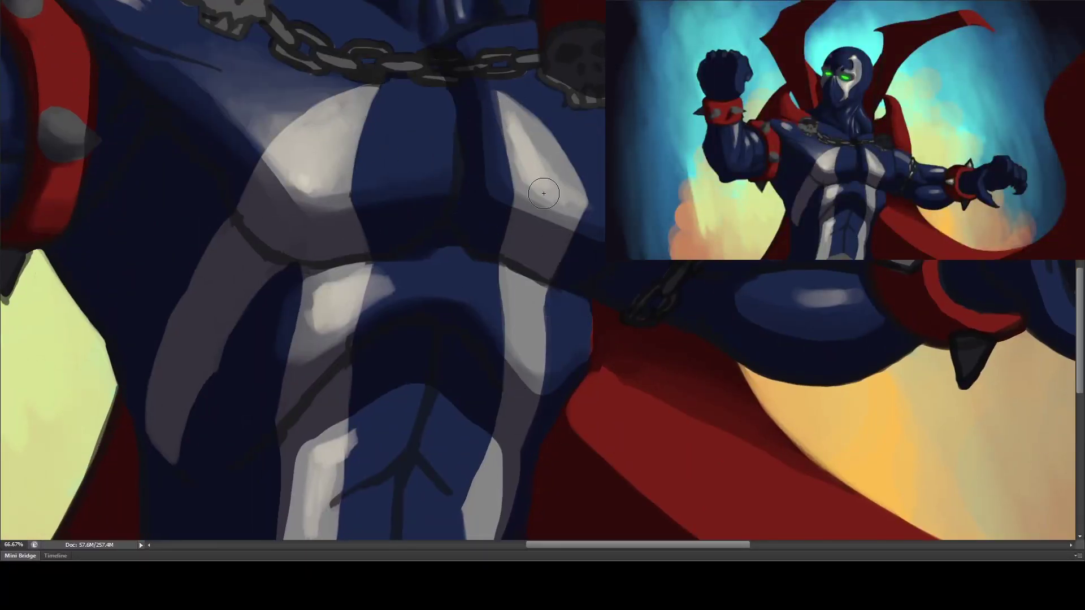
pyautogui.moveTo(520, 194); pyautogui.dragTo(505, 307)
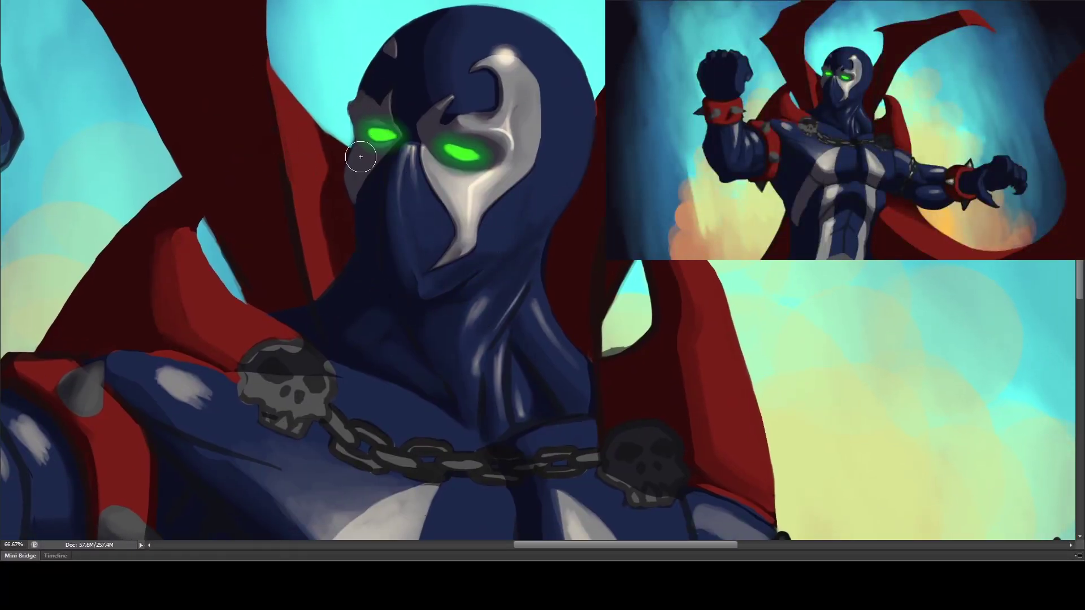
# - Flip the canvas horizontally to check the composition, then return to 66.67% on the figure
pyautogui.hotkey('ctrl', '-')
pyautogui.hotkey('ctrl', '-')
pyautogui.hotkey('ctrl', '-')
pyautogui.hotkey('ctrl', '-')
pyautogui.hotkey('ctrl', '-')
pyautogui.hotkey('ctrl', '-')
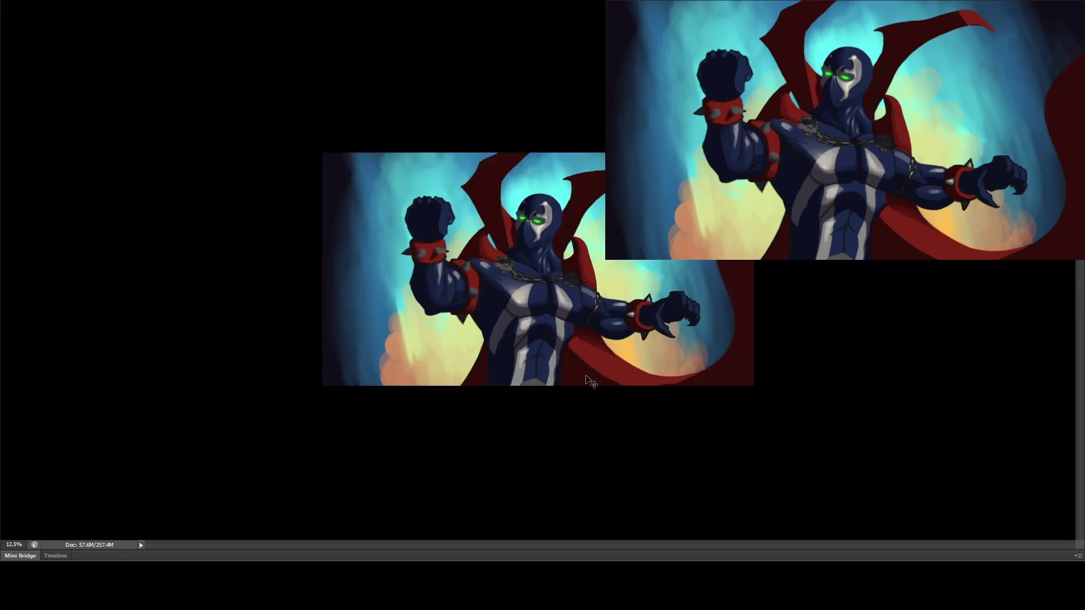
pyautogui.hotkey('ctrl', '+')
pyautogui.hotkey('ctrl', '+')
pyautogui.hotkey('ctrl', '+')
pyautogui.hotkey('ctrl', 'shift', 'h')
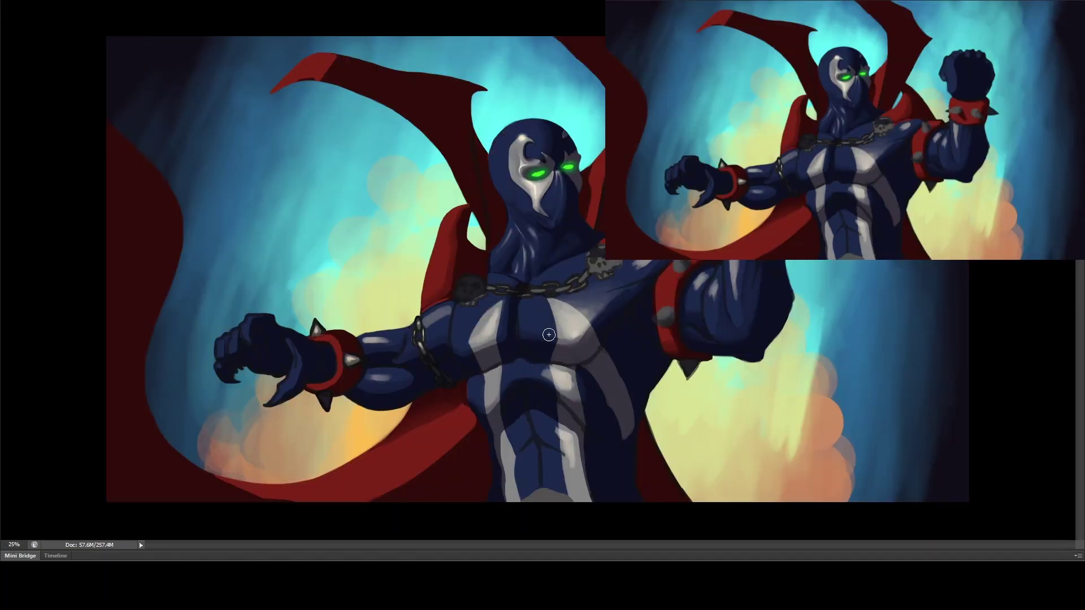
pyautogui.hotkey('ctrl', '-')
pyautogui.hotkey('ctrl', '+')
pyautogui.hotkey('ctrl', '+')
pyautogui.hotkey('ctrl', '+')
pyautogui.hotkey('ctrl', '+')
# - Lighten the spike on the red wristband
pyautogui.moveTo(514, 312); pyautogui.dragTo(593, 227)
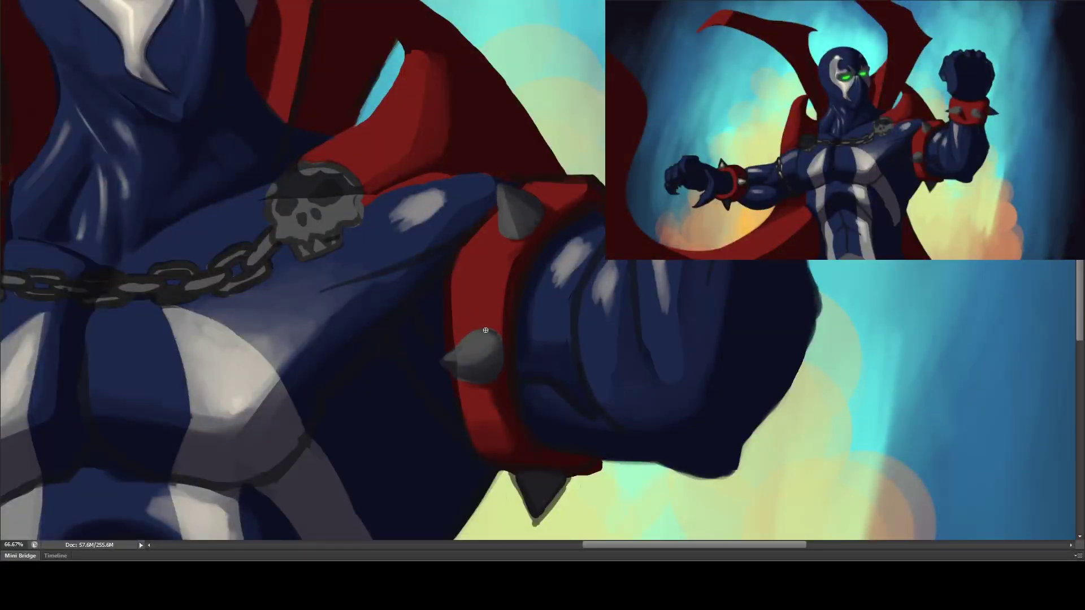
pyautogui.moveTo(485, 356); pyautogui.dragTo(496, 353)
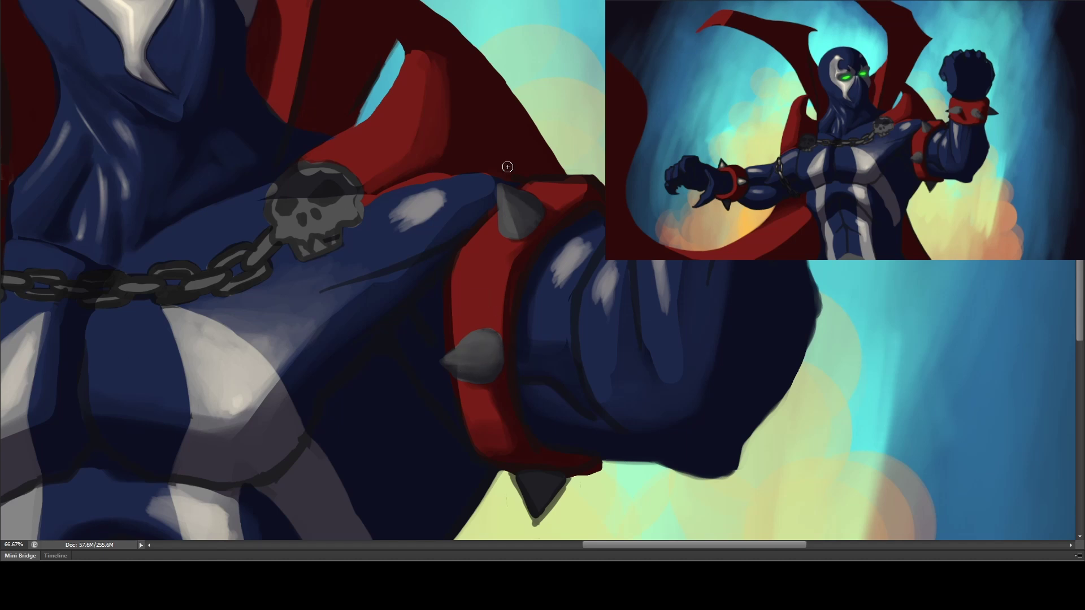
pyautogui.moveTo(553, 247); pyautogui.dragTo(378, 180)
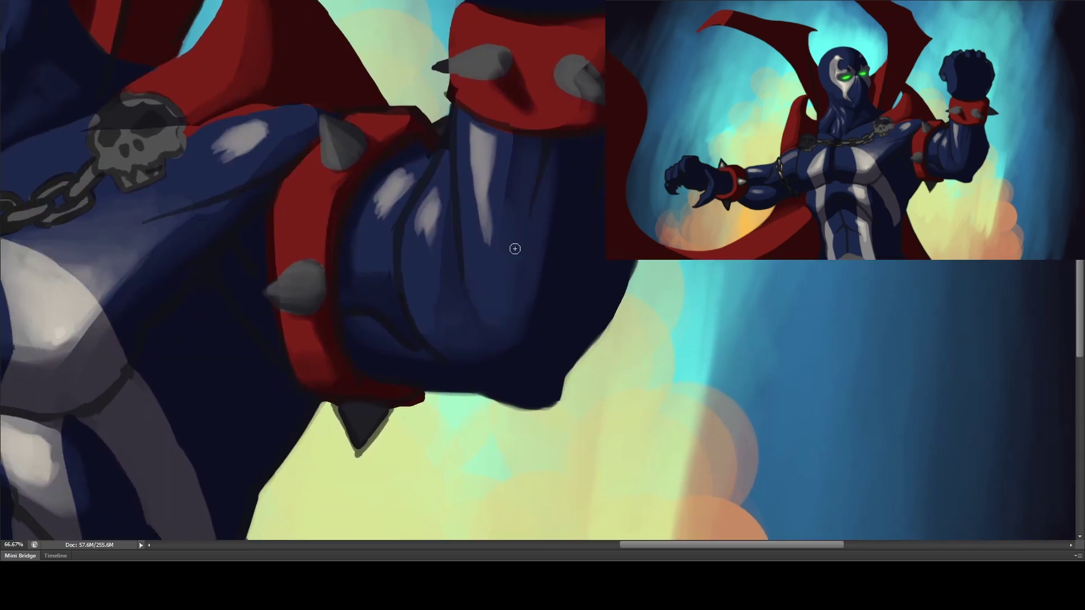
# - Shade the lower forearm with lighter blue and add bounce light under the fist
pyautogui.moveTo(535, 238); pyautogui.dragTo(540, 311)
pyautogui.moveTo(551, 209); pyautogui.dragTo(561, 283)
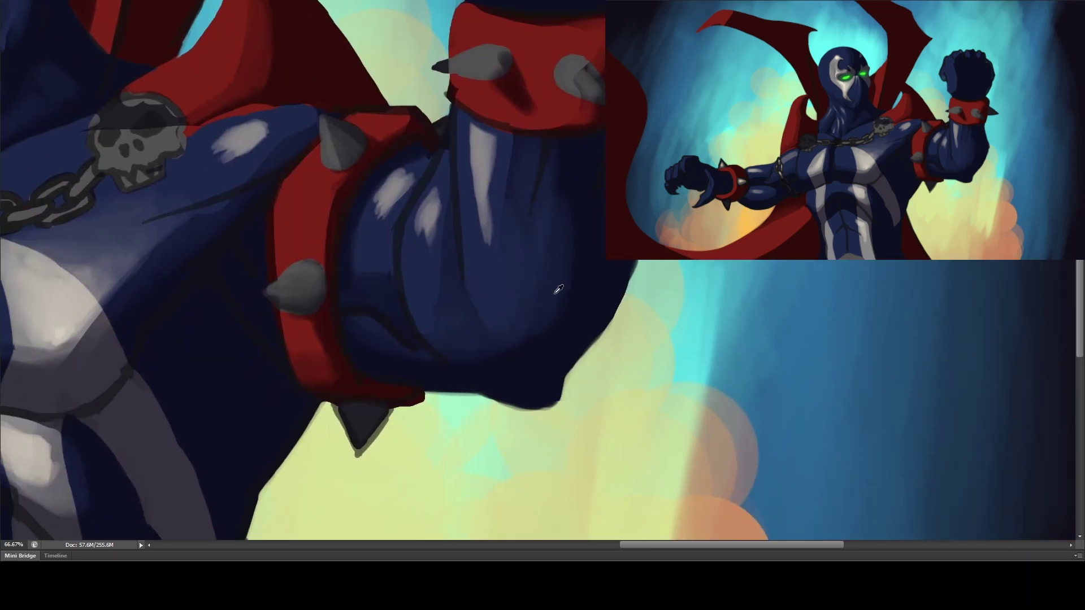
pyautogui.moveTo(501, 380); pyautogui.dragTo(530, 376)
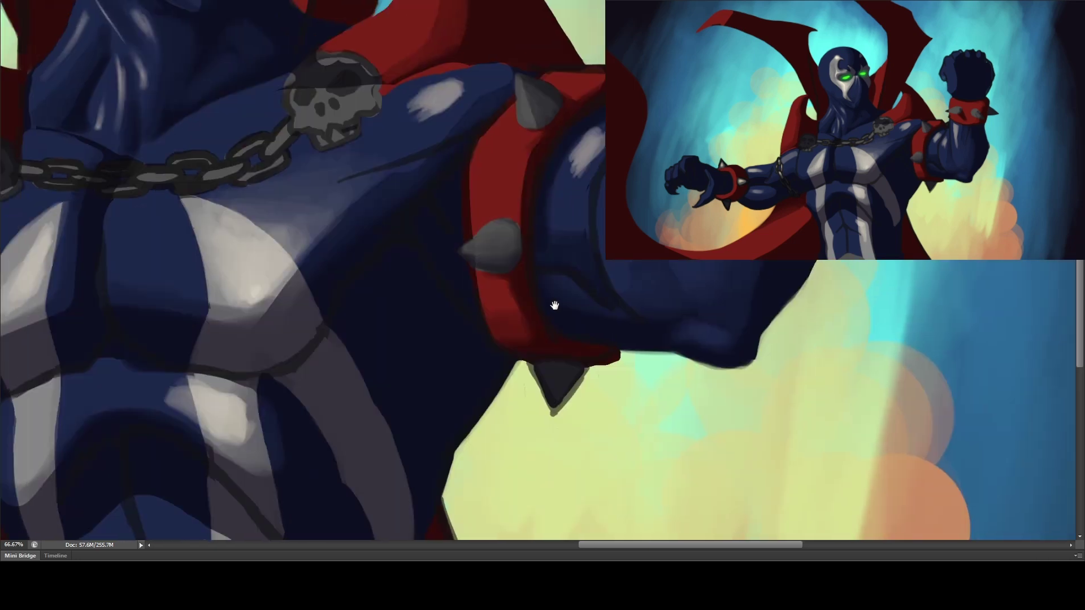
pyautogui.moveTo(422, 249); pyautogui.dragTo(555, 277)
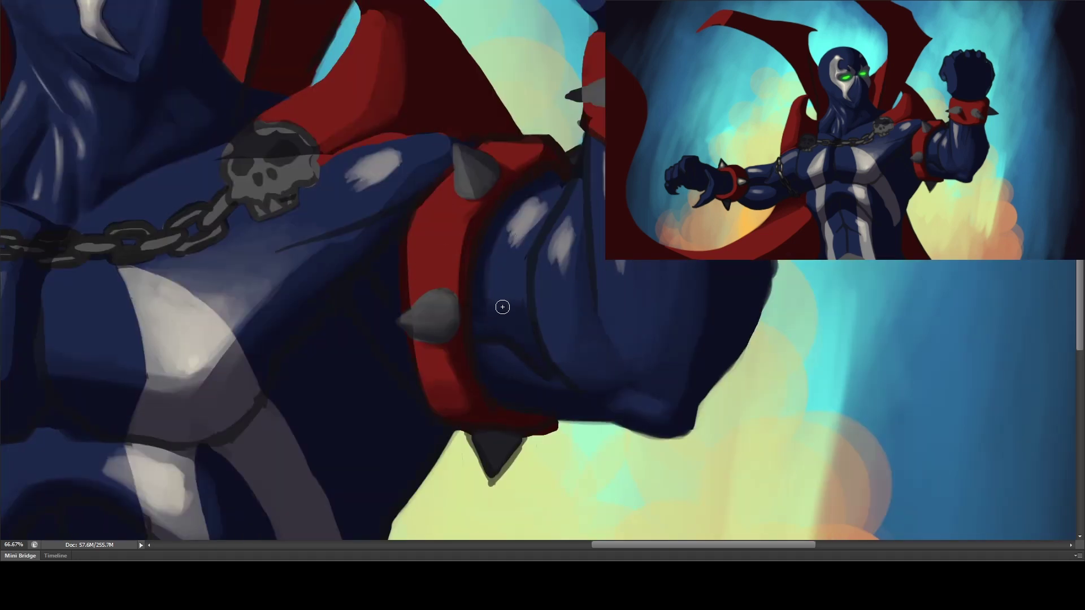
pyautogui.moveTo(350, 254); pyautogui.dragTo(545, 315)
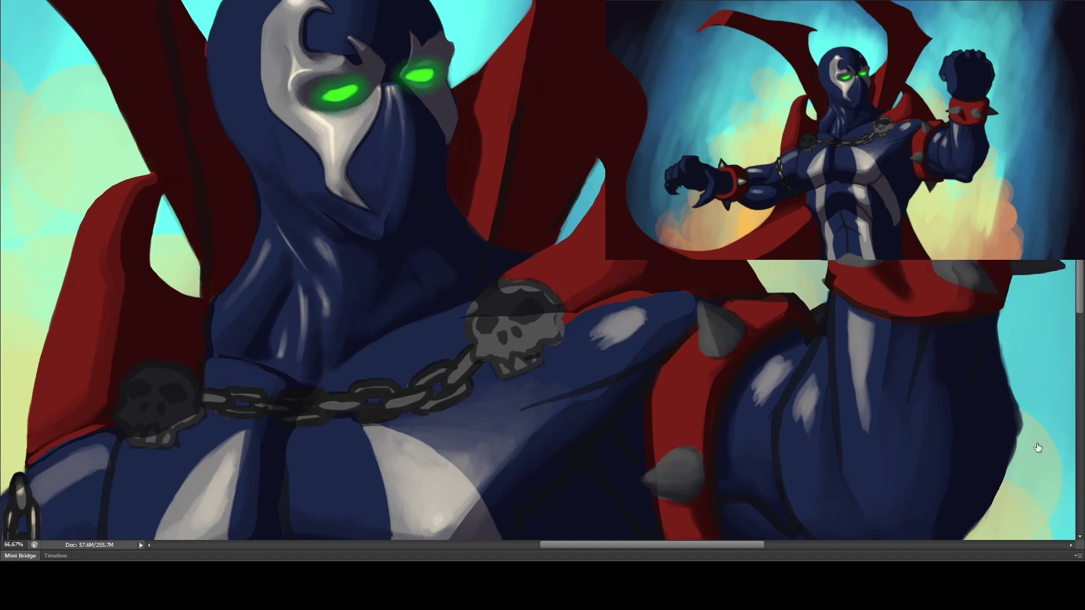
pyautogui.moveTo(196, 479); pyautogui.dragTo(508, 327)
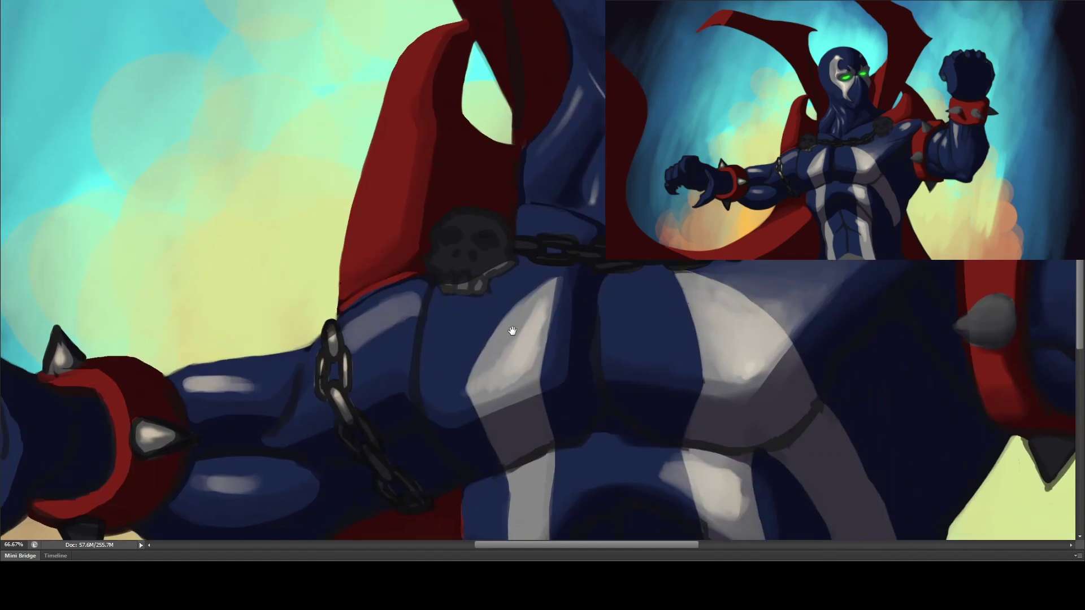
# - In greyscale, lighten the skull's top, both cheeks, teeth and jaw outline
pyautogui.scroll(2, 428, 177)
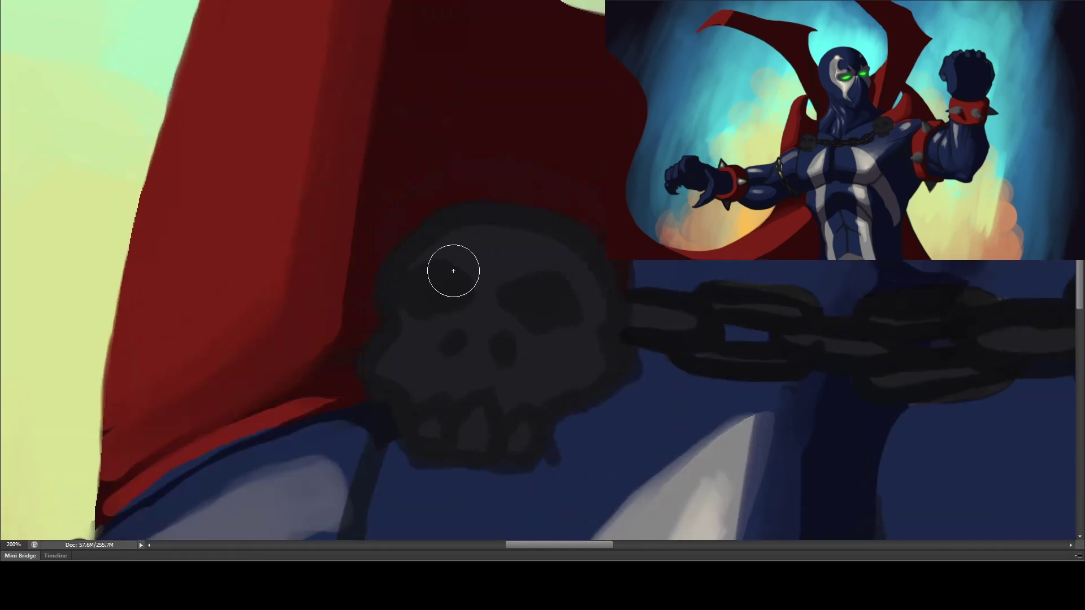
pyautogui.hotkey('ctrl', 'y')
pyautogui.moveTo(407, 248)
pyautogui.mouseDown()
pyautogui.moveTo(470, 212)
pyautogui.moveTo(409, 247)
pyautogui.moveTo(498, 212)
pyautogui.moveTo(497, 254)
pyautogui.moveTo(434, 224)
pyautogui.moveTo(471, 289)
pyautogui.moveTo(390, 328)
pyautogui.moveTo(472, 325)
pyautogui.moveTo(425, 398)
pyautogui.moveTo(517, 386)
pyautogui.mouseUp()
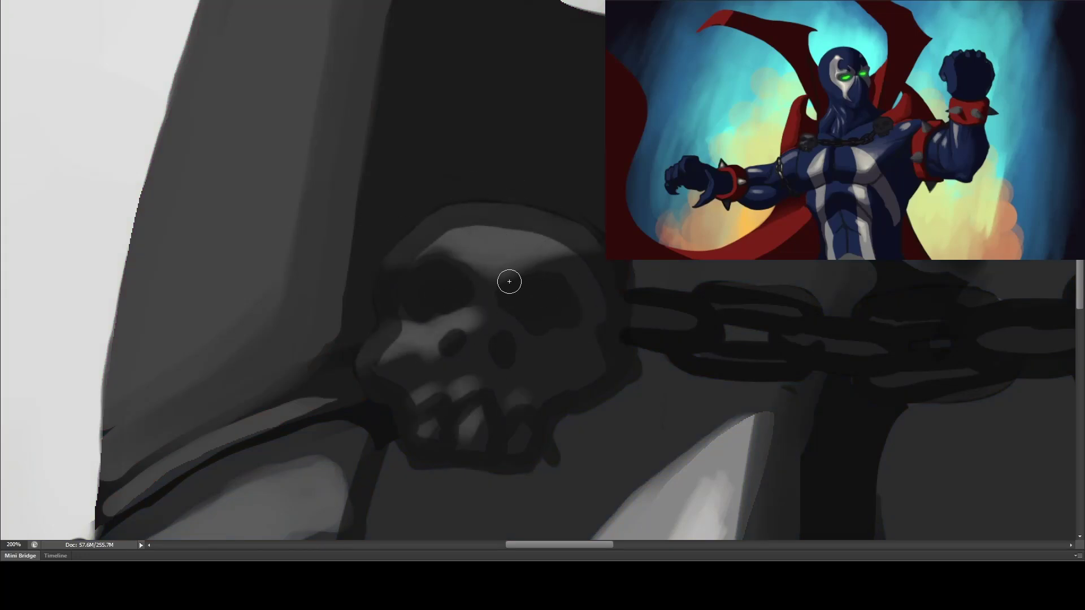
pyautogui.moveTo(566, 342); pyautogui.dragTo(545, 369)
pyautogui.moveTo(416, 366); pyautogui.dragTo(368, 363)
pyautogui.moveTo(466, 191)
pyautogui.mouseDown()
pyautogui.moveTo(383, 257)
pyautogui.moveTo(554, 396)
pyautogui.mouseUp()
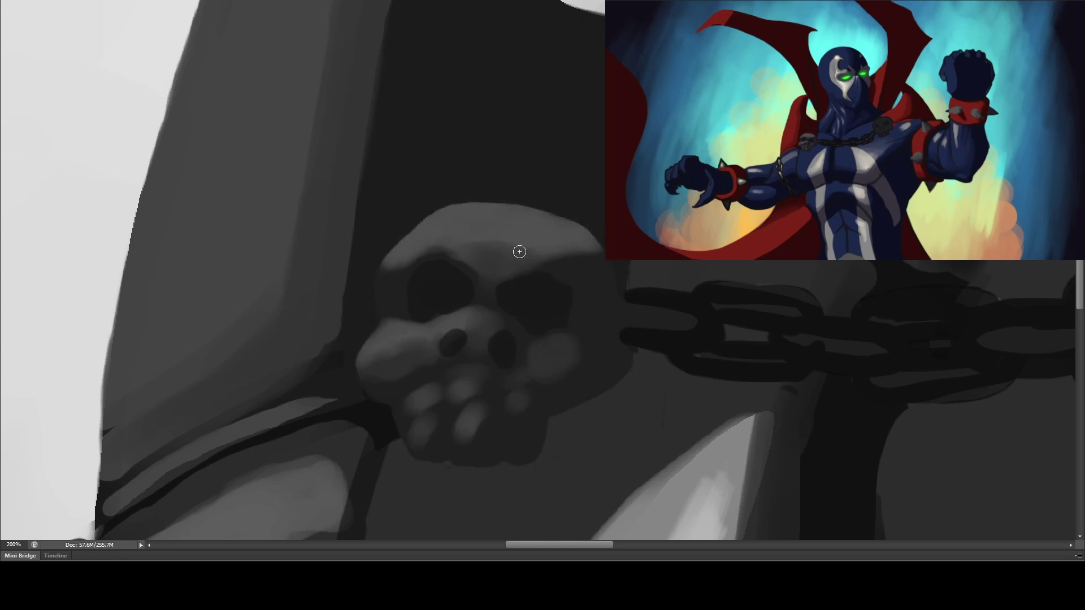
# - Add light patches on the right cheek, lower teeth, nose cavity and nostril rims
pyautogui.moveTo(540, 349); pyautogui.dragTo(558, 350)
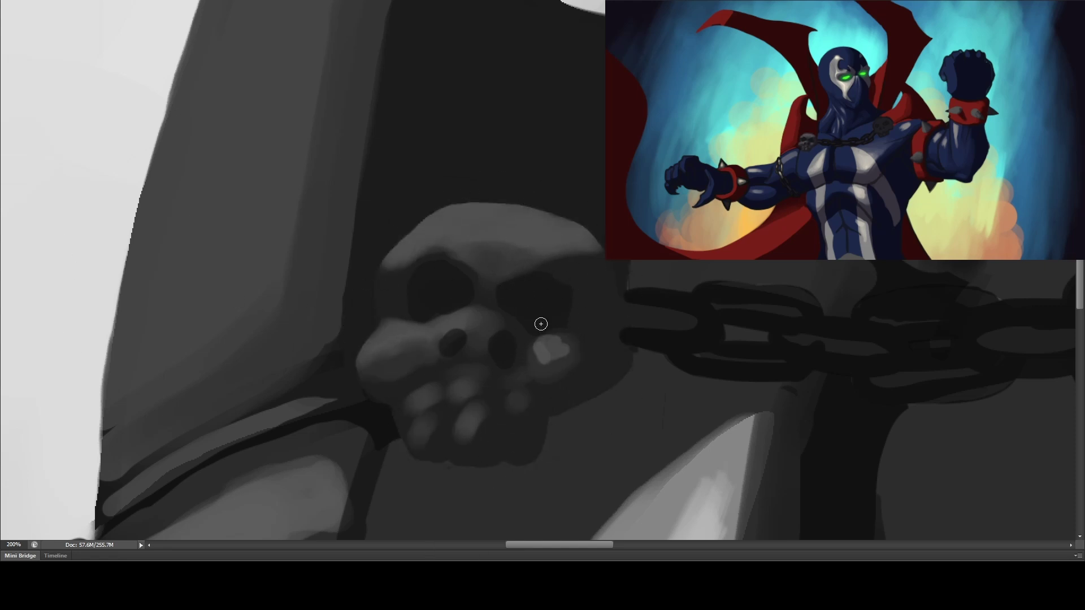
pyautogui.moveTo(469, 408); pyautogui.dragTo(461, 447)
pyautogui.moveTo(526, 409); pyautogui.dragTo(515, 450)
pyautogui.moveTo(513, 369); pyautogui.dragTo(520, 345)
pyautogui.moveTo(468, 342)
pyautogui.mouseDown()
pyautogui.moveTo(456, 362)
pyautogui.moveTo(433, 325)
pyautogui.mouseUp()
# - Highlight the skull's left and right teeth and brow, then fit the painting on screen
pyautogui.moveTo(424, 390)
pyautogui.mouseDown()
pyautogui.moveTo(401, 419)
pyautogui.moveTo(419, 441)
pyautogui.mouseUp()
pyautogui.moveTo(456, 391); pyautogui.dragTo(528, 395)
pyautogui.moveTo(580, 304)
pyautogui.mouseDown()
pyautogui.moveTo(562, 339)
pyautogui.moveTo(574, 337)
pyautogui.moveTo(582, 384)
pyautogui.mouseUp()
pyautogui.moveTo(542, 265); pyautogui.dragTo(576, 280)
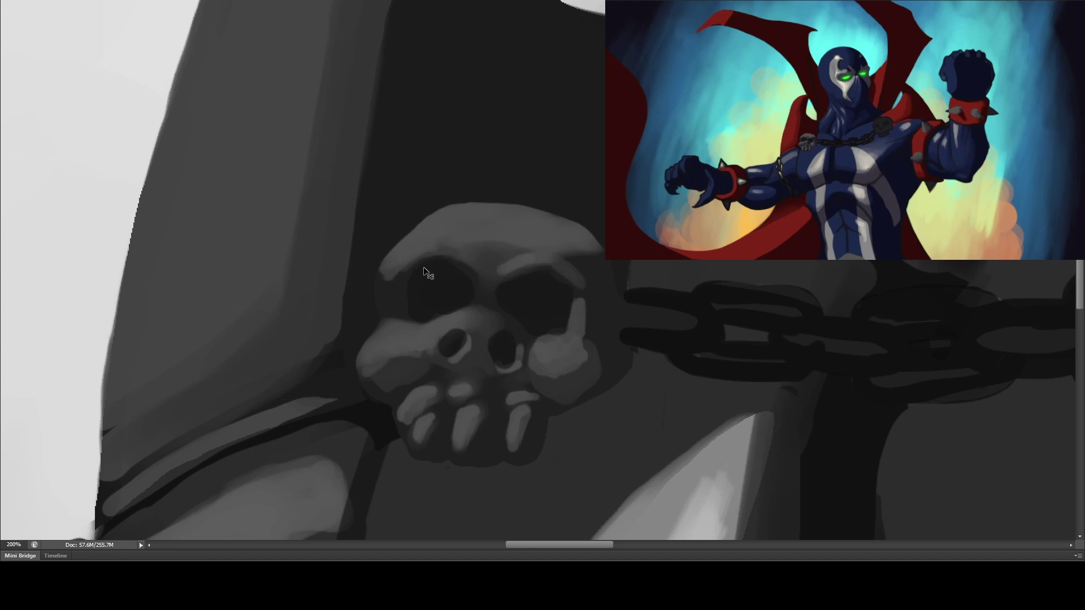
pyautogui.hotkey('ctrl', '0')
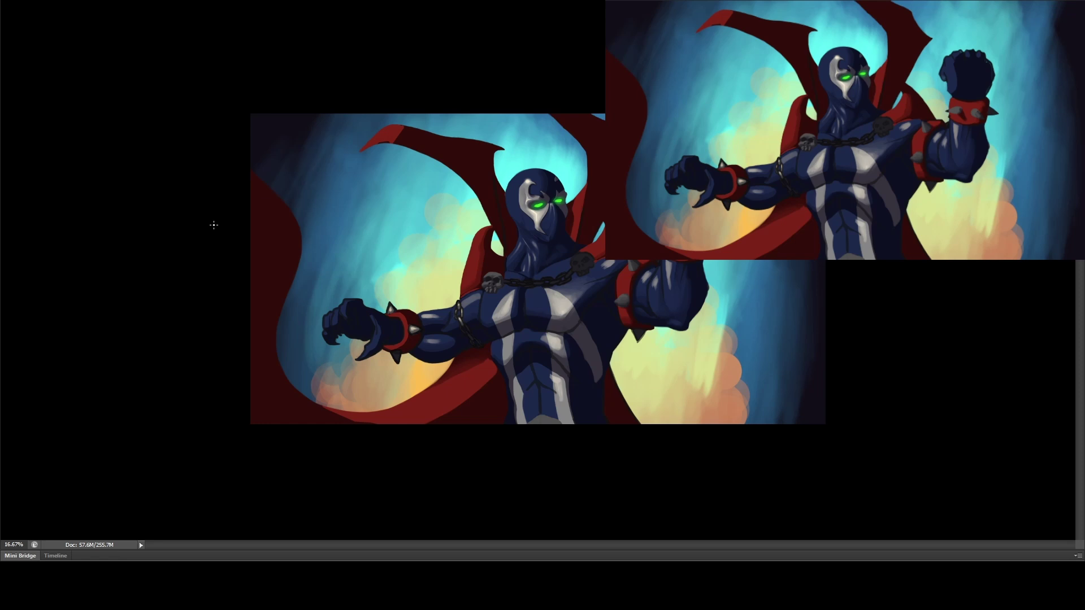
# - Flip the canvas horizontally and refine shading on the chest band, lower abdomen and crotch
pyautogui.hotkey('ctrl', 'shift', 'h')
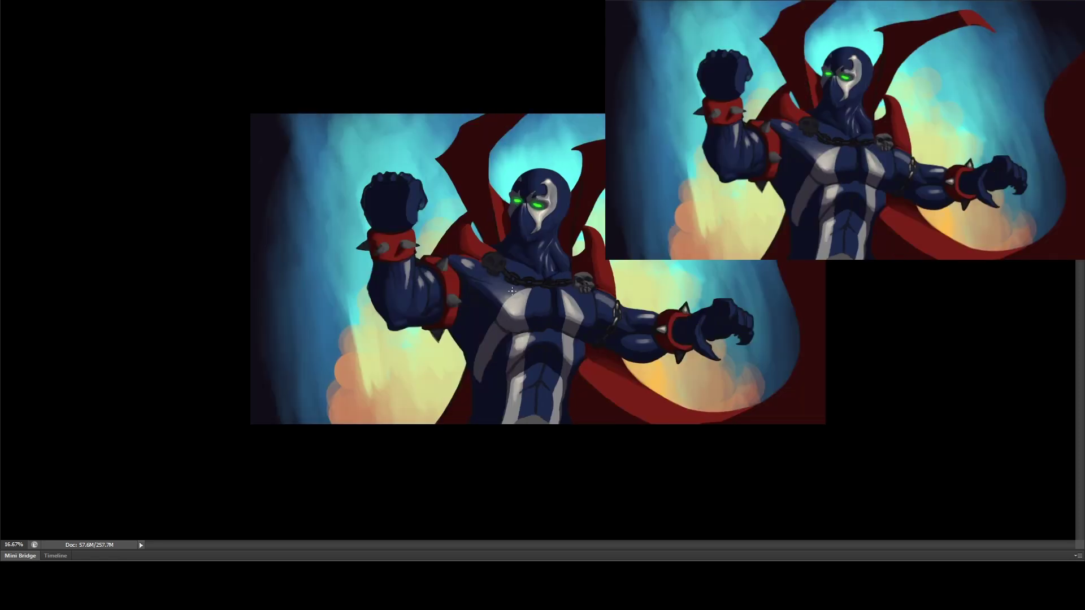
pyautogui.hotkey('ctrl', '=')
pyautogui.hotkey('ctrl', '=')
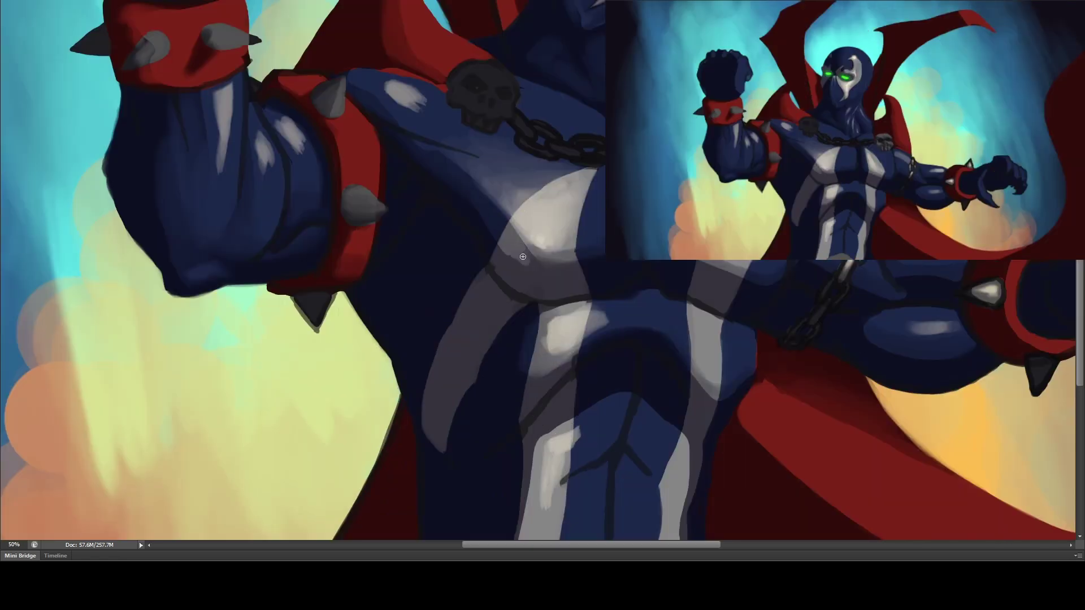
pyautogui.moveTo(529, 254)
pyautogui.mouseDown()
pyautogui.moveTo(516, 259)
pyautogui.moveTo(540, 271)
pyautogui.moveTo(528, 273)
pyautogui.mouseUp()
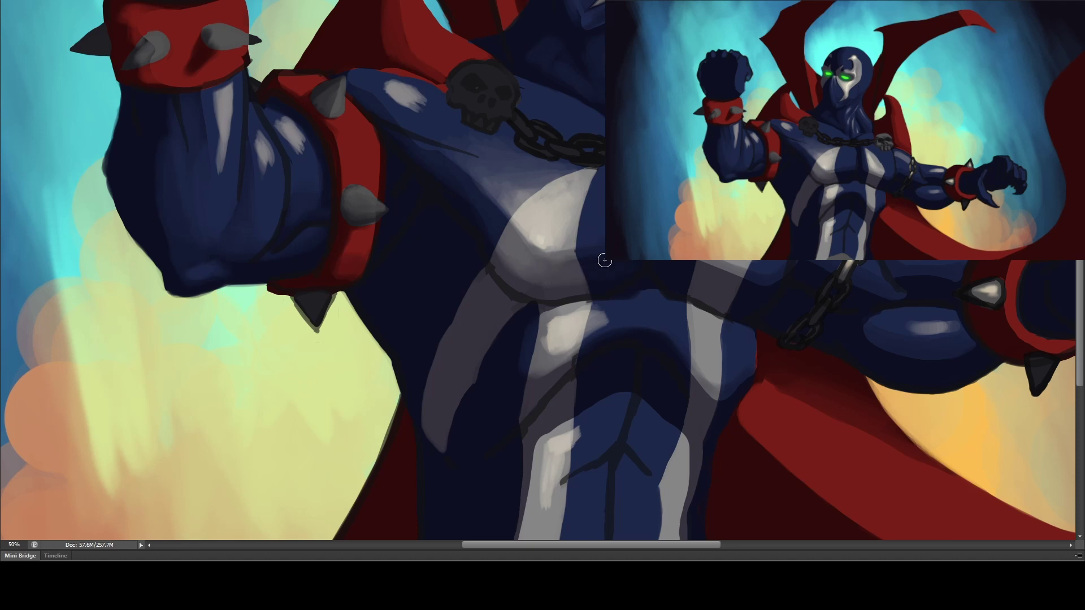
pyautogui.moveTo(587, 287); pyautogui.dragTo(457, 231)
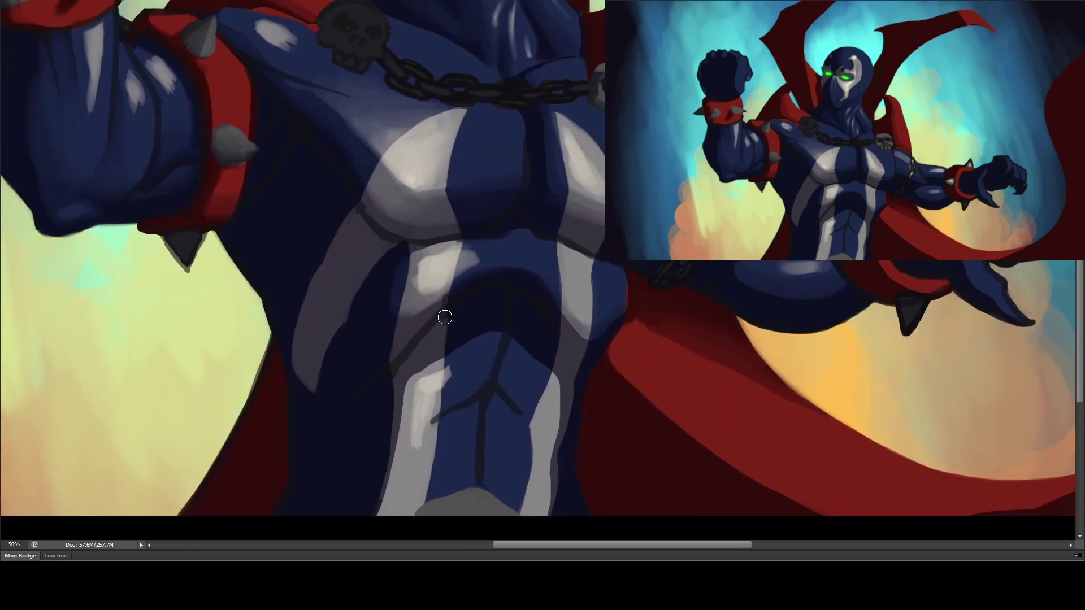
pyautogui.moveTo(463, 283)
pyautogui.mouseDown()
pyautogui.moveTo(551, 344)
pyautogui.moveTo(537, 353)
pyautogui.moveTo(516, 331)
pyautogui.moveTo(473, 321)
pyautogui.moveTo(507, 333)
pyautogui.moveTo(424, 372)
pyautogui.moveTo(517, 325)
pyautogui.moveTo(546, 359)
pyautogui.mouseUp()
pyautogui.moveTo(422, 511); pyautogui.dragTo(472, 500)
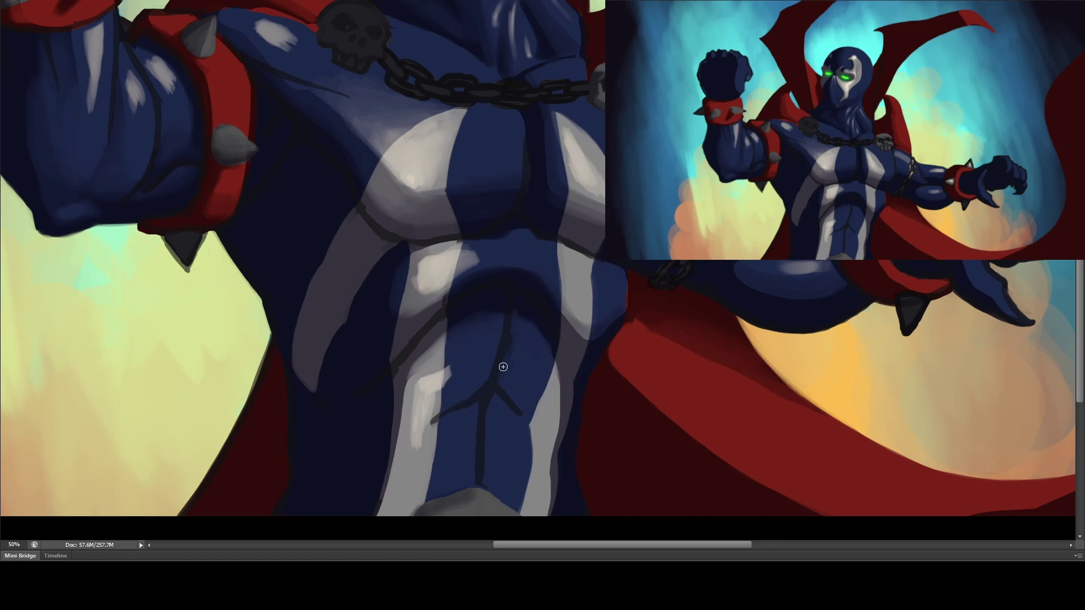
pyautogui.moveTo(544, 413); pyautogui.dragTo(536, 444)
# - Reshape the dark edge of the shoulder with new shading strokes
pyautogui.scroll(5, 506, 300)
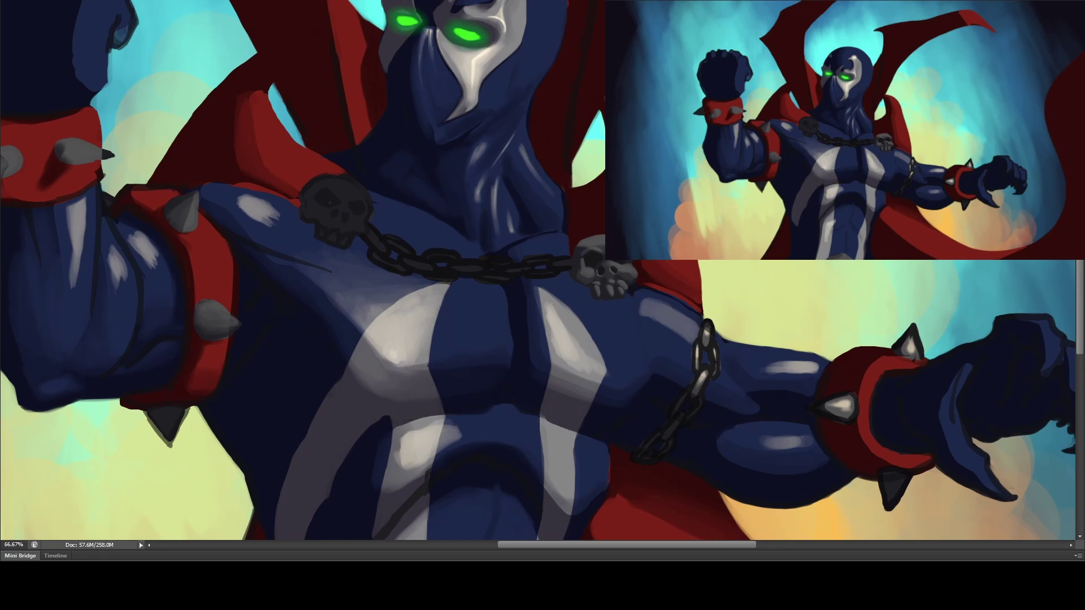
pyautogui.scroll(3, 565, 192)
pyautogui.moveTo(665, 293); pyautogui.dragTo(500, 364)
pyautogui.moveTo(664, 334)
pyautogui.mouseDown()
pyautogui.moveTo(661, 346)
pyautogui.moveTo(651, 334)
pyautogui.mouseUp()
pyautogui.moveTo(587, 258)
pyautogui.mouseDown()
pyautogui.moveTo(460, 196)
pyautogui.moveTo(466, 229)
pyautogui.moveTo(421, 357)
pyautogui.mouseUp()
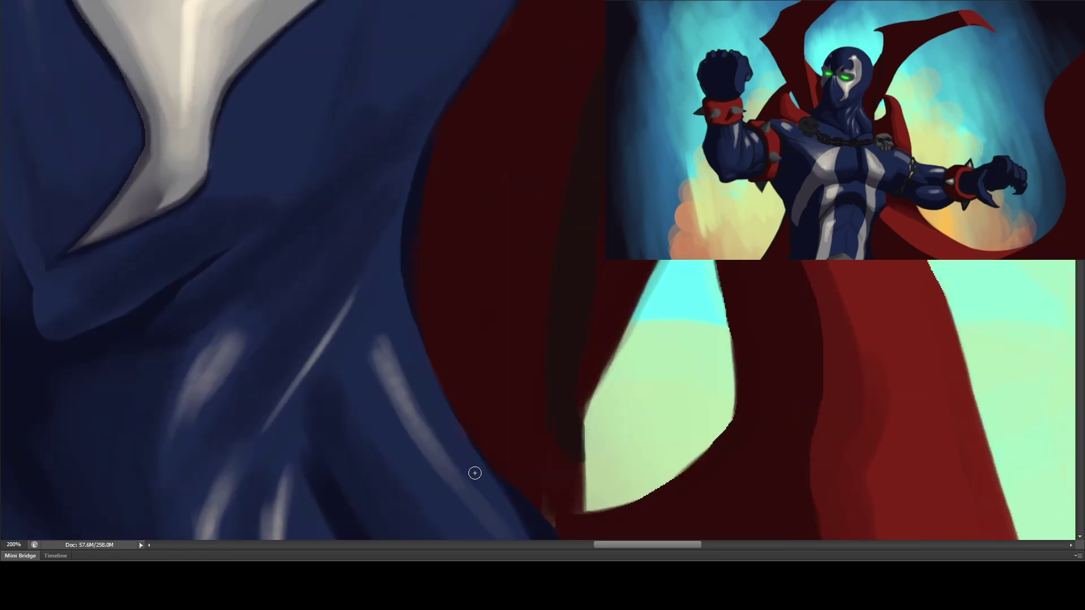
pyautogui.hscroll(-5, 444, 315)
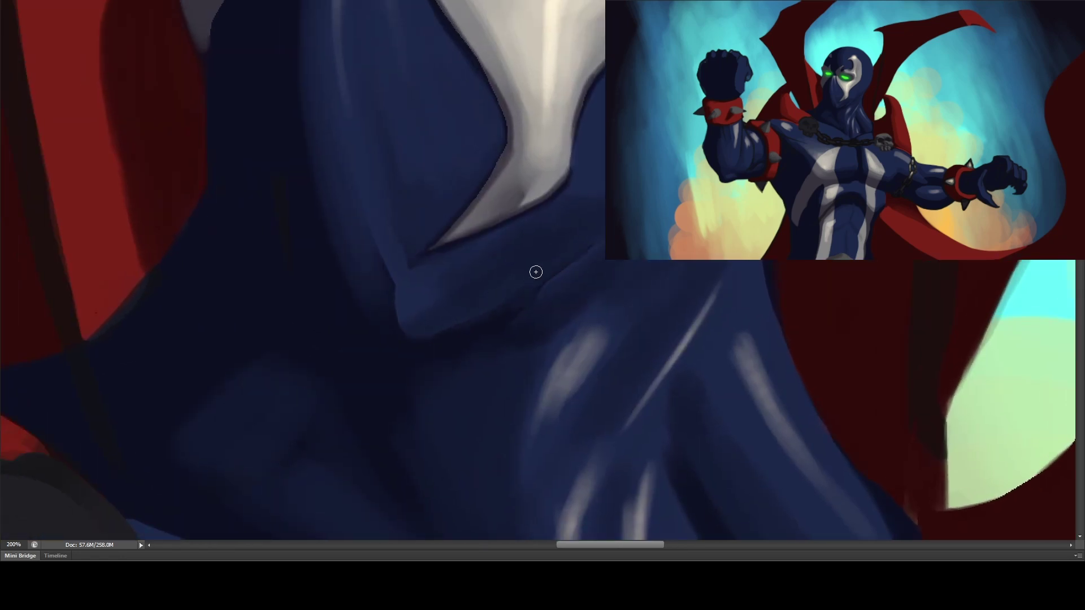
pyautogui.moveTo(441, 355)
pyautogui.mouseDown()
pyautogui.moveTo(346, 401)
pyautogui.moveTo(466, 387)
pyautogui.mouseUp()
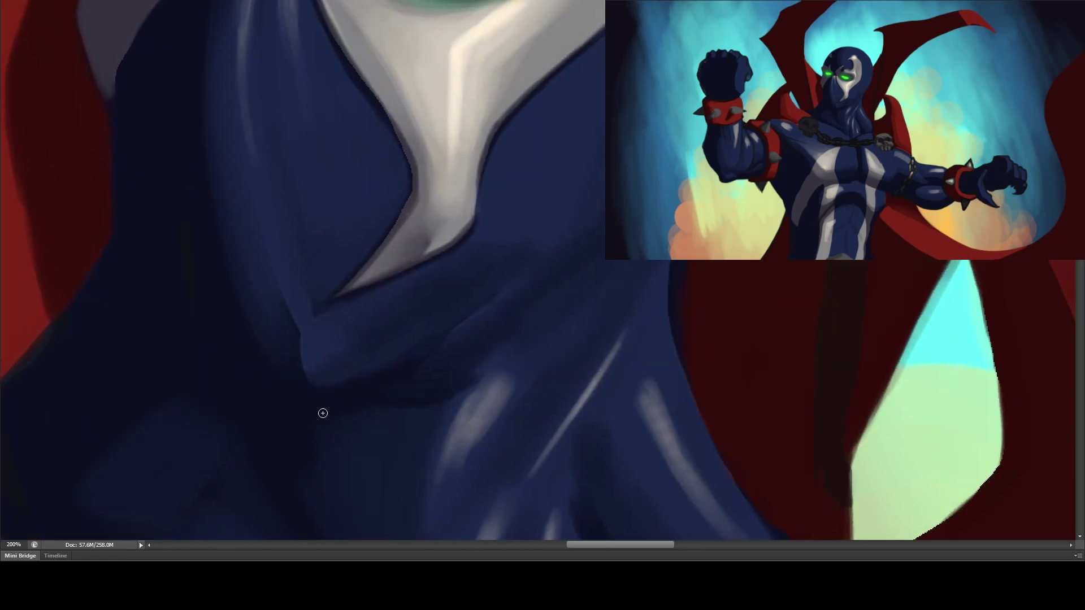
pyautogui.scroll(-4, 331, 223)
pyautogui.hscroll(-3, 332, 223)
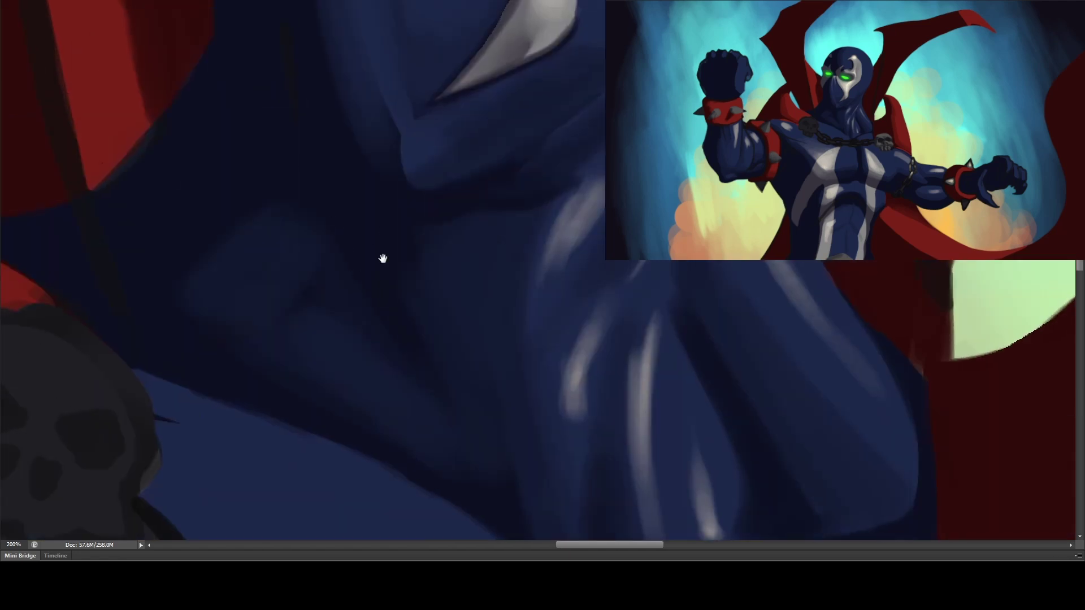
pyautogui.hscroll(-3, 465, 211)
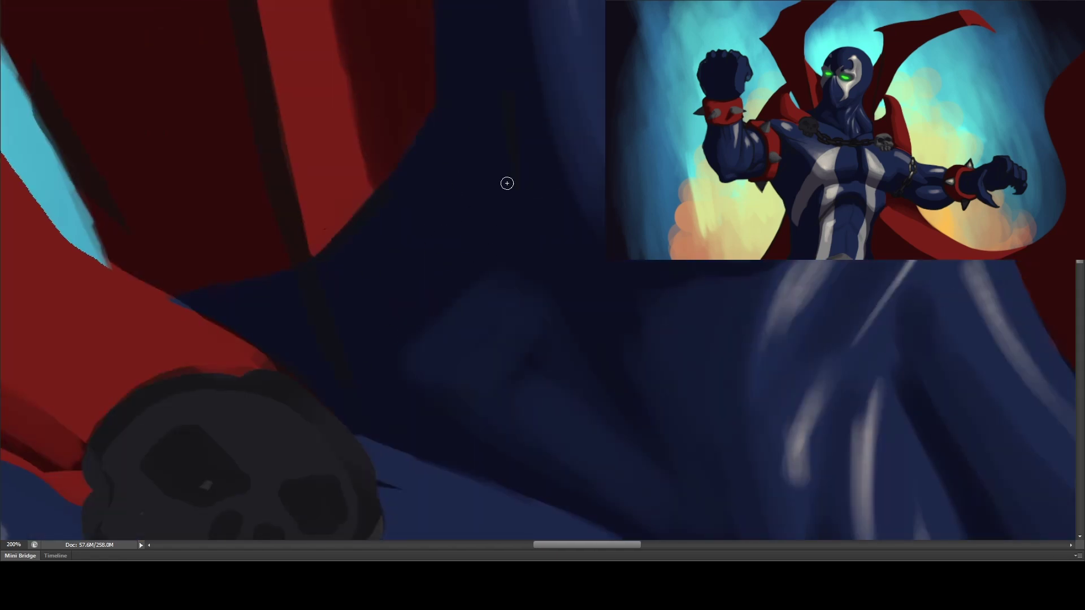
pyautogui.scroll(-3, 513, 184)
pyautogui.hscroll(-6, 513, 320)
# - Paint dark shadows along the shoulder skull's left edge and under the chain
pyautogui.moveTo(419, 269)
pyautogui.mouseDown()
pyautogui.moveTo(431, 340)
pyautogui.moveTo(473, 368)
pyautogui.moveTo(478, 397)
pyautogui.moveTo(543, 428)
pyautogui.moveTo(667, 398)
pyautogui.moveTo(679, 446)
pyautogui.mouseUp()
pyautogui.scroll(-3, 329, 310)
pyautogui.hscroll(6, 329, 310)
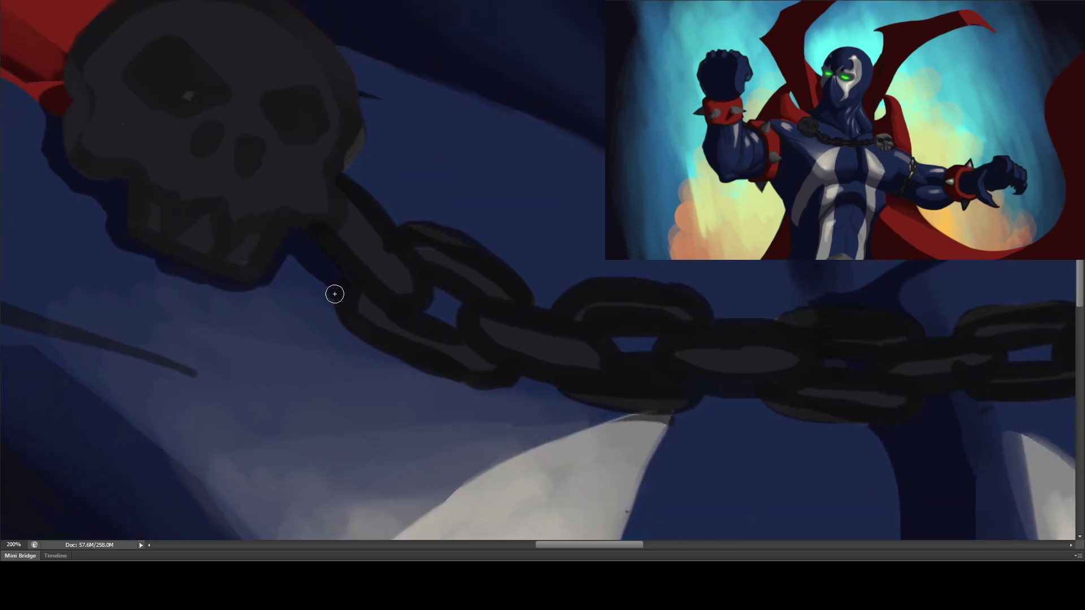
pyautogui.moveTo(329, 310)
pyautogui.mouseDown()
pyautogui.moveTo(552, 378)
pyautogui.moveTo(749, 310)
pyautogui.moveTo(719, 336)
pyautogui.moveTo(603, 262)
pyautogui.mouseUp()
pyautogui.scroll(-1, 748, 310)
pyautogui.hscroll(6, 748, 310)
pyautogui.scroll(-3, 603, 262)
pyautogui.hscroll(6, 603, 262)
pyautogui.moveTo(362, 353); pyautogui.dragTo(470, 332)
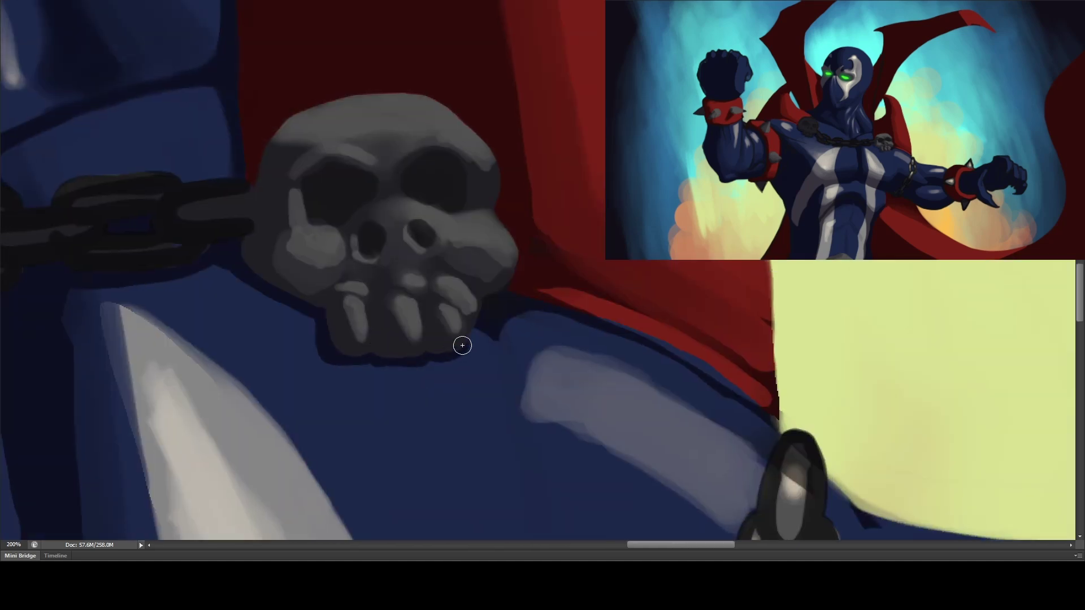
pyautogui.scroll(-7, 564, 273)
pyautogui.scroll(1, 567, 275)
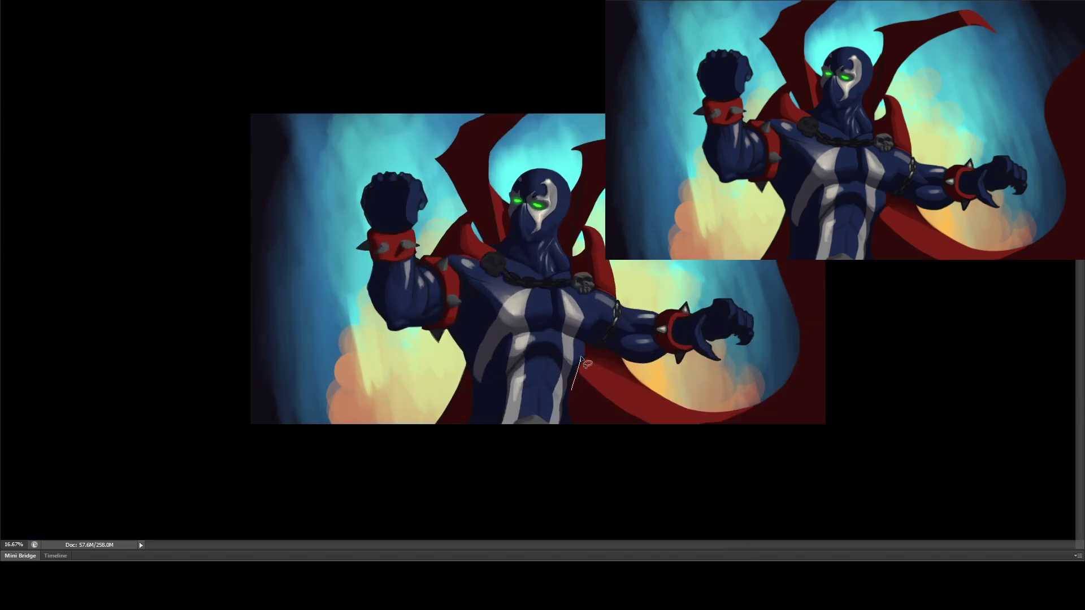
# - Touch up the chest stripe, adding a light stroke on the right chest
pyautogui.moveTo(548, 398); pyautogui.dragTo(582, 407)
pyautogui.click(73, 404)
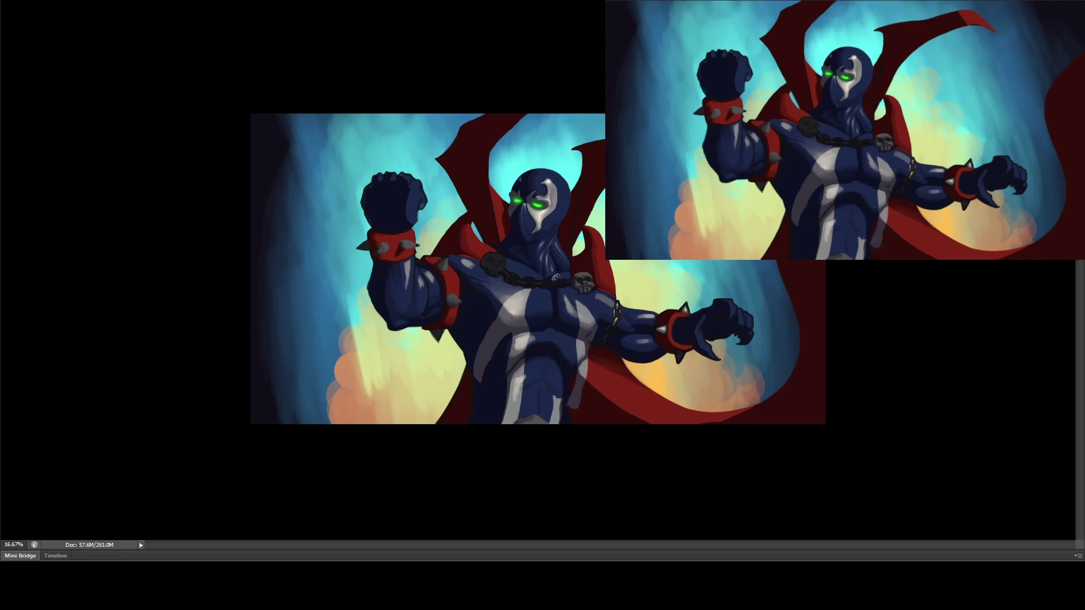
pyautogui.moveTo(588, 302); pyautogui.dragTo(596, 351)
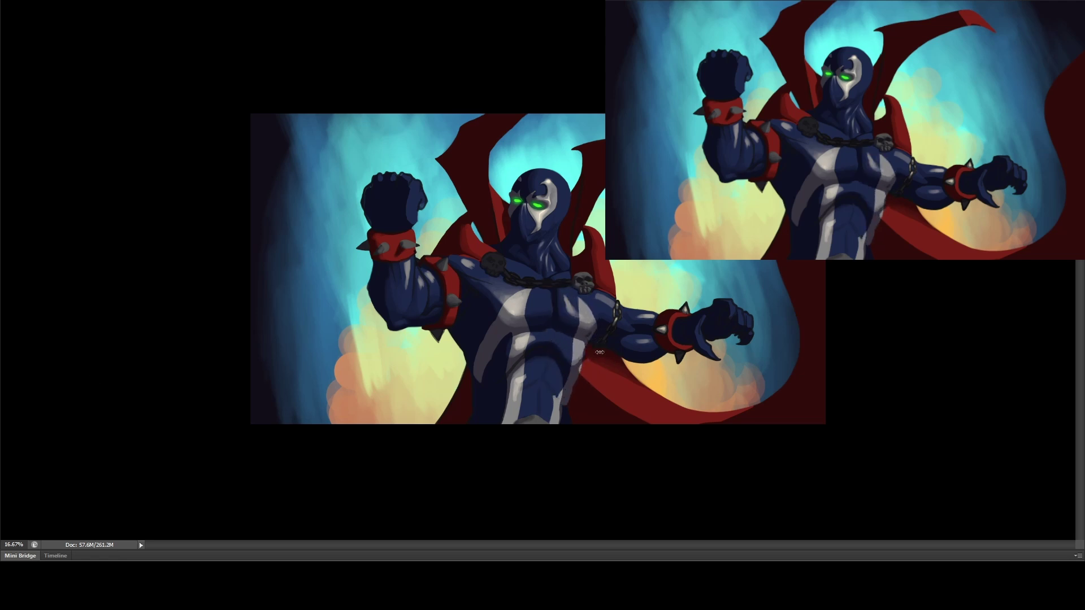
# - Paint grey-lavender strokes down the leg's edge, covering the dark notch beside the stripe
pyautogui.hotkey('ctrl', 'shift', 'd')
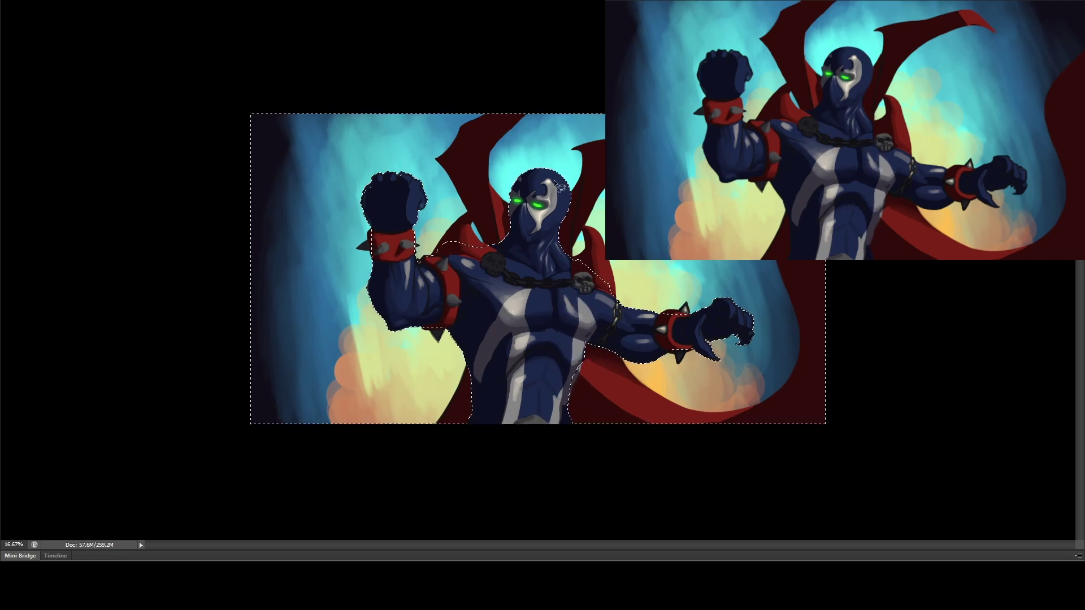
pyautogui.scroll(3, 568, 388)
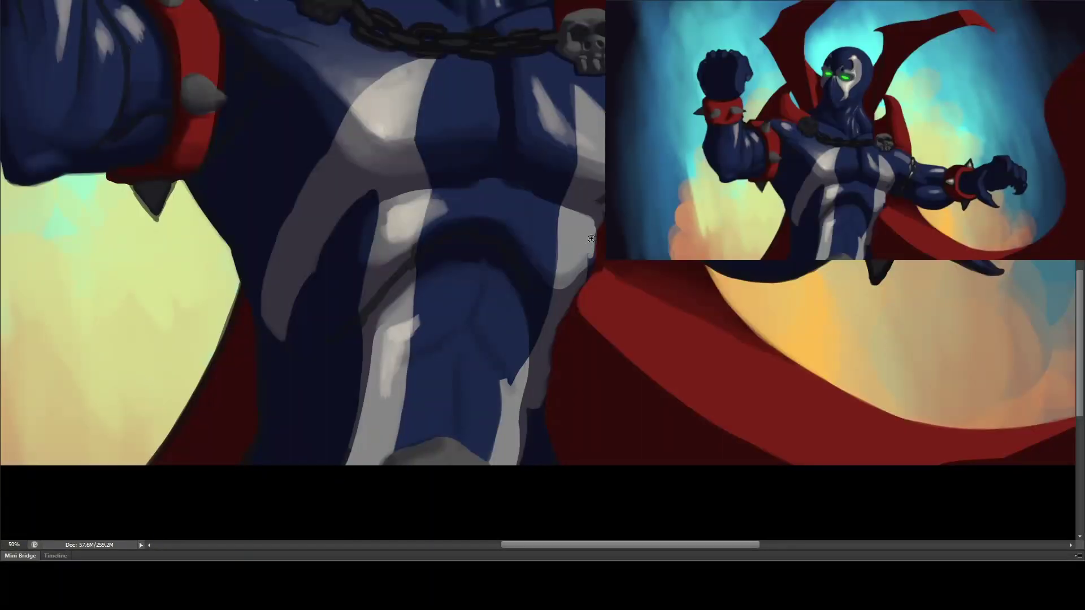
pyautogui.moveTo(550, 347); pyautogui.dragTo(521, 458)
pyautogui.moveTo(503, 374); pyautogui.dragTo(504, 404)
pyautogui.scroll(-5, 599, 271)
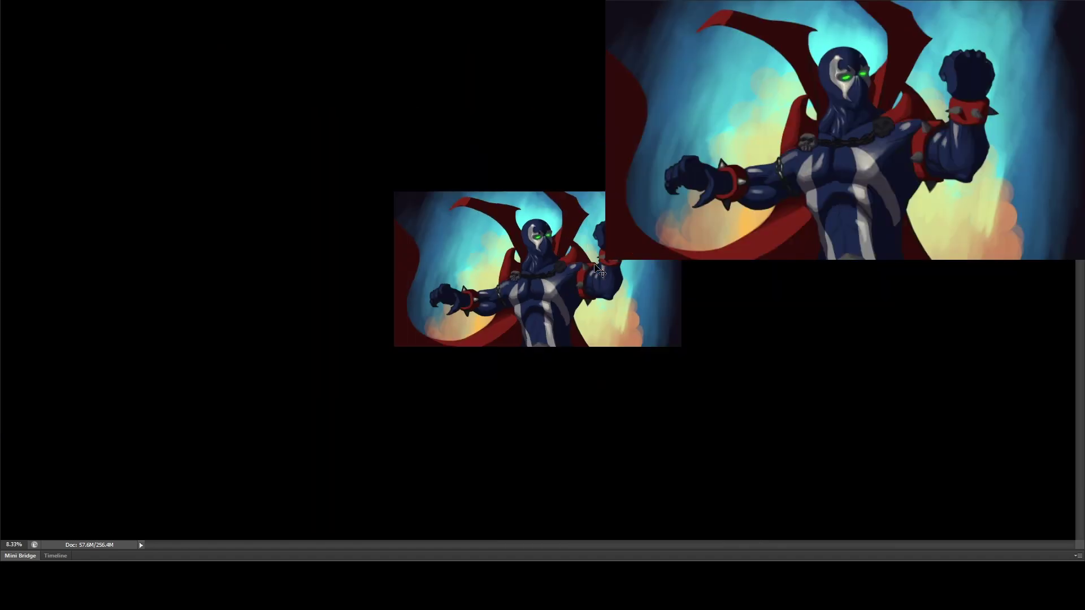
# - Paint highlights on the grey chest stripes and brighten their dark edges
pyautogui.scroll(1, 597, 270)
pyautogui.scroll(6, 599, 272)
pyautogui.scroll(2, 547, 258)
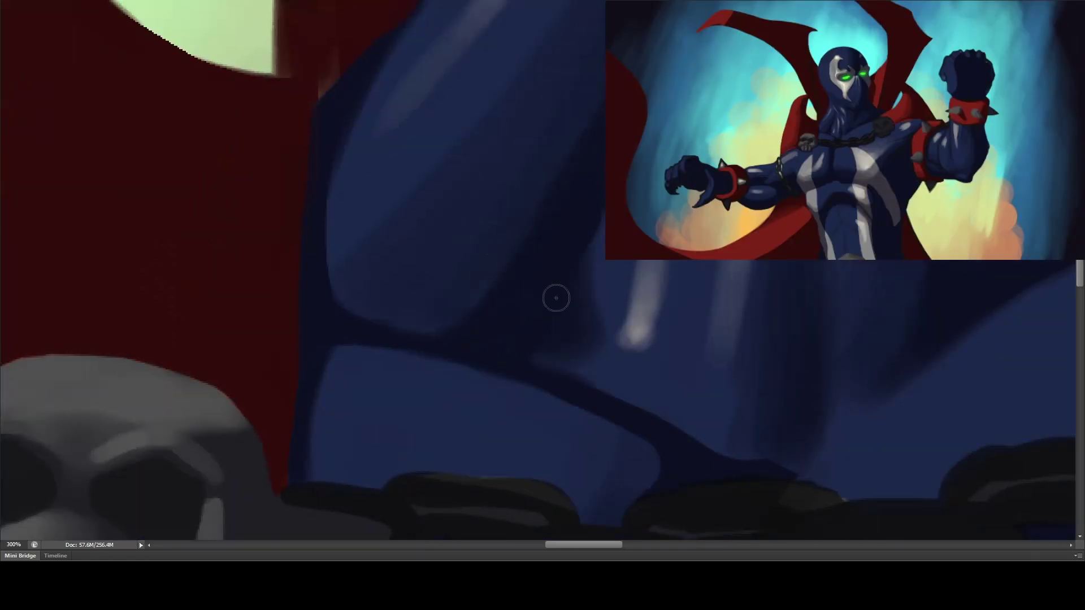
pyautogui.hscroll(5, 511, 303)
pyautogui.scroll(-2, 548, 266)
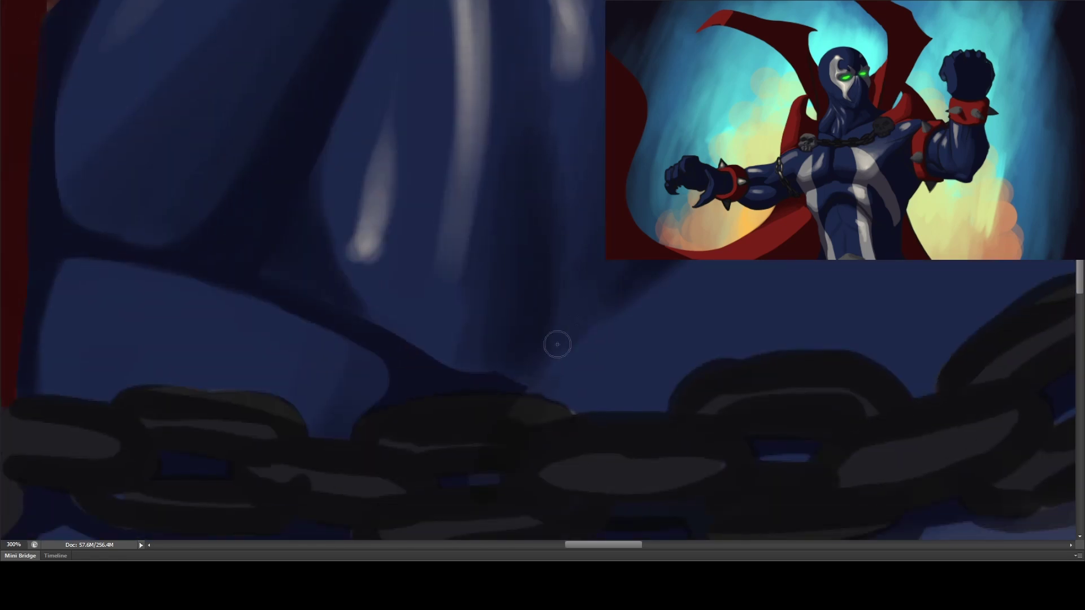
pyautogui.scroll(-2, 511, 332)
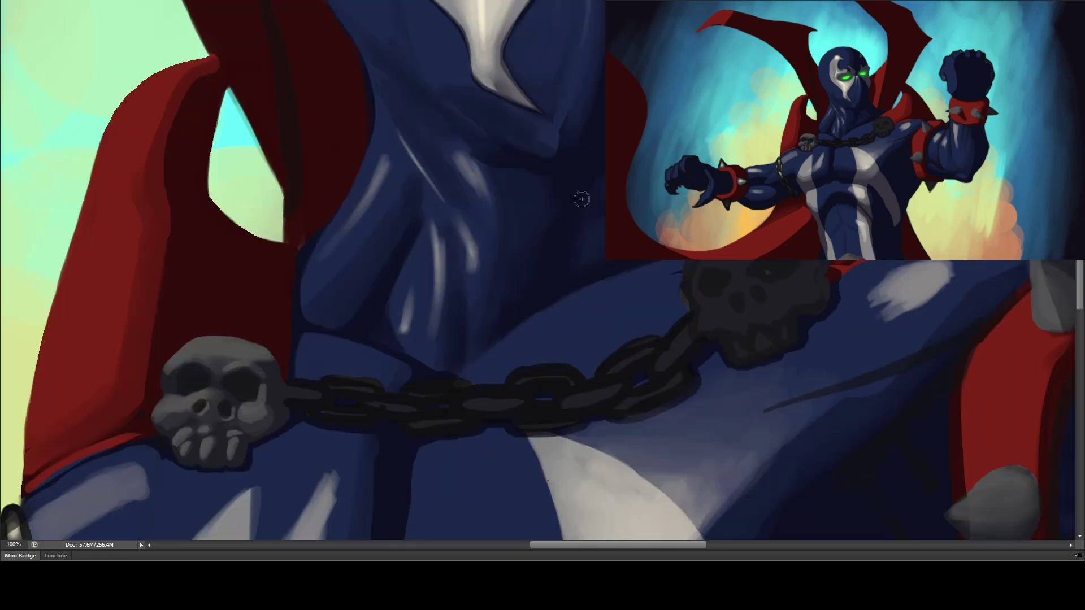
pyautogui.moveTo(575, 274); pyautogui.dragTo(623, 1)
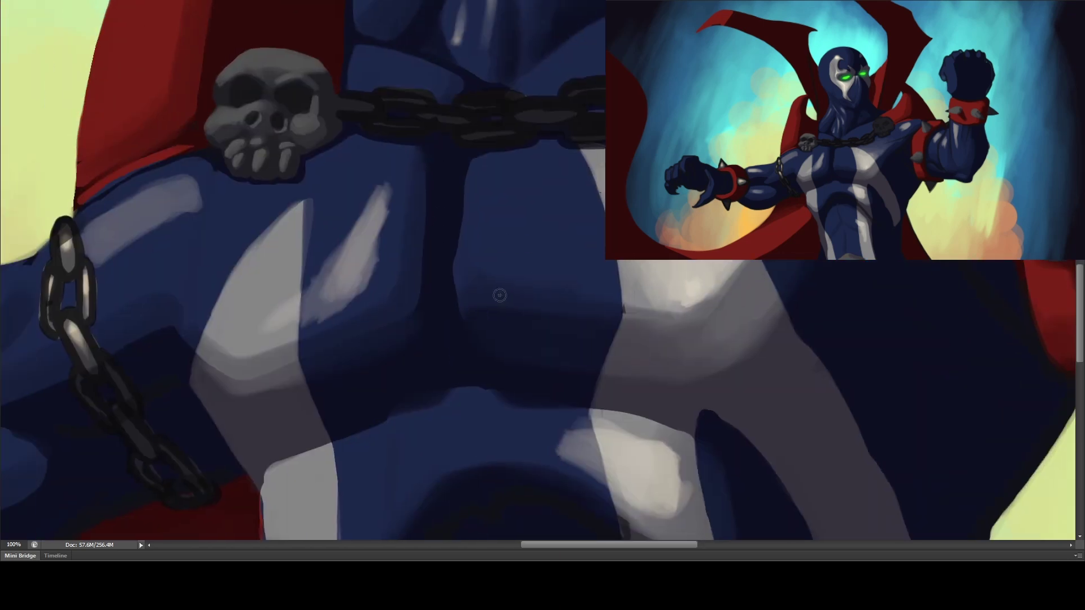
pyautogui.hscroll(1, 518, 322)
pyautogui.scroll(-3, 451, 243)
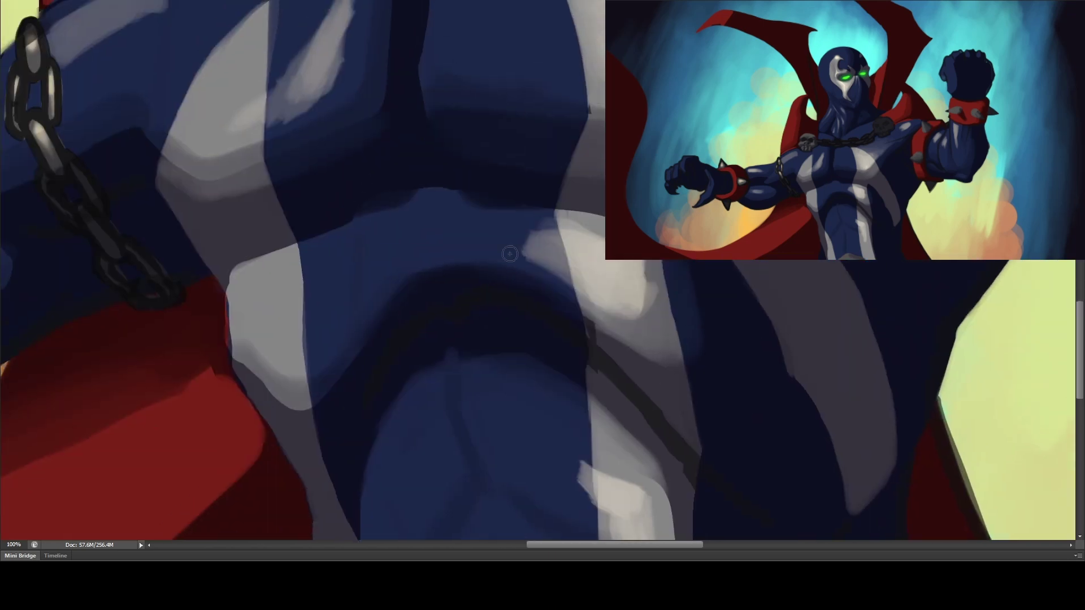
pyautogui.moveTo(452, 271)
pyautogui.mouseDown()
pyautogui.moveTo(588, 331)
pyautogui.moveTo(627, 367)
pyautogui.mouseUp()
pyautogui.moveTo(649, 265)
pyautogui.mouseDown()
pyautogui.moveTo(616, 379)
pyautogui.moveTo(591, 328)
pyautogui.mouseUp()
pyautogui.hscroll(-4, 375, 205)
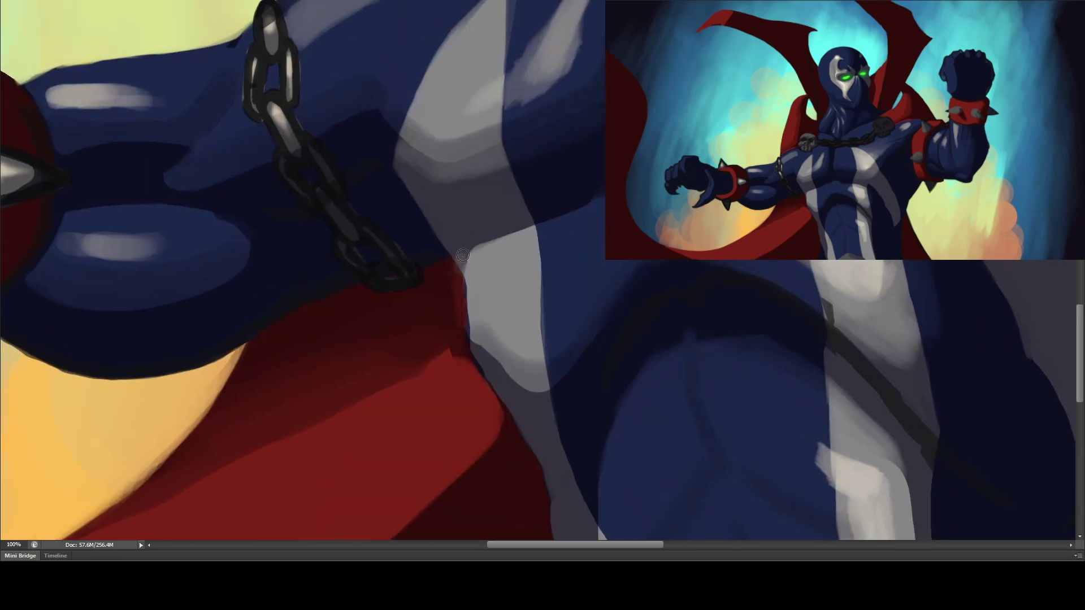
pyautogui.moveTo(475, 342); pyautogui.dragTo(516, 383)
pyautogui.moveTo(506, 282); pyautogui.dragTo(1040, 424)
pyautogui.moveTo(160, 289); pyautogui.dragTo(525, 306)
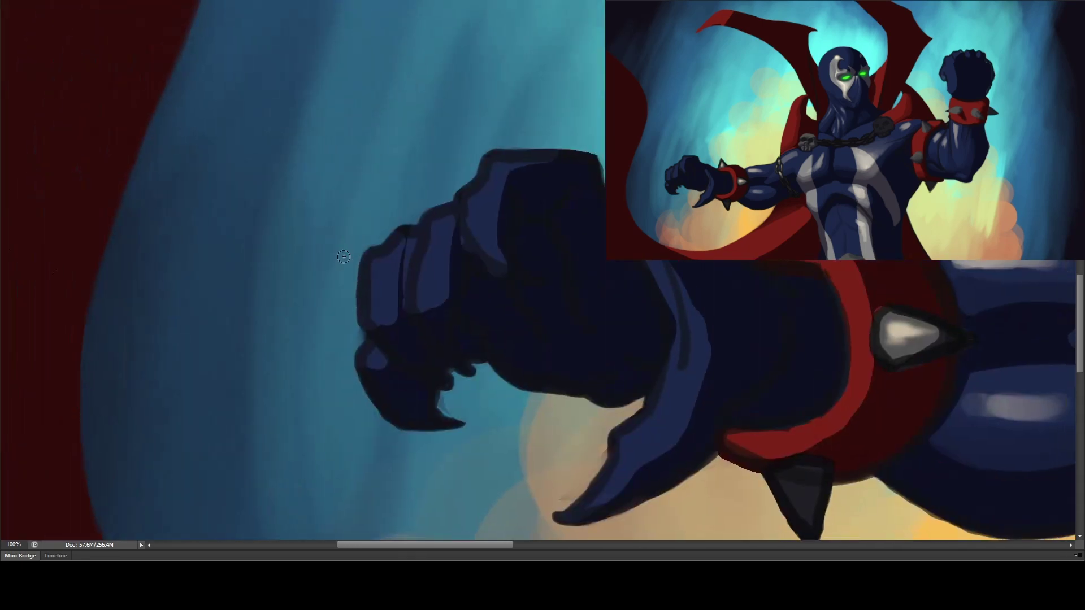
# - Trace the fist and claw in lighter blue and highlight the bracer spikes
pyautogui.moveTo(584, 160)
pyautogui.mouseDown()
pyautogui.moveTo(430, 237)
pyautogui.moveTo(452, 424)
pyautogui.moveTo(650, 464)
pyautogui.moveTo(844, 344)
pyautogui.moveTo(477, 261)
pyautogui.moveTo(478, 215)
pyautogui.moveTo(511, 234)
pyautogui.mouseUp()
pyautogui.moveTo(361, 99); pyautogui.dragTo(373, 130)
pyautogui.moveTo(395, 384); pyautogui.dragTo(412, 430)
pyautogui.hotkey('ctrl', '-')
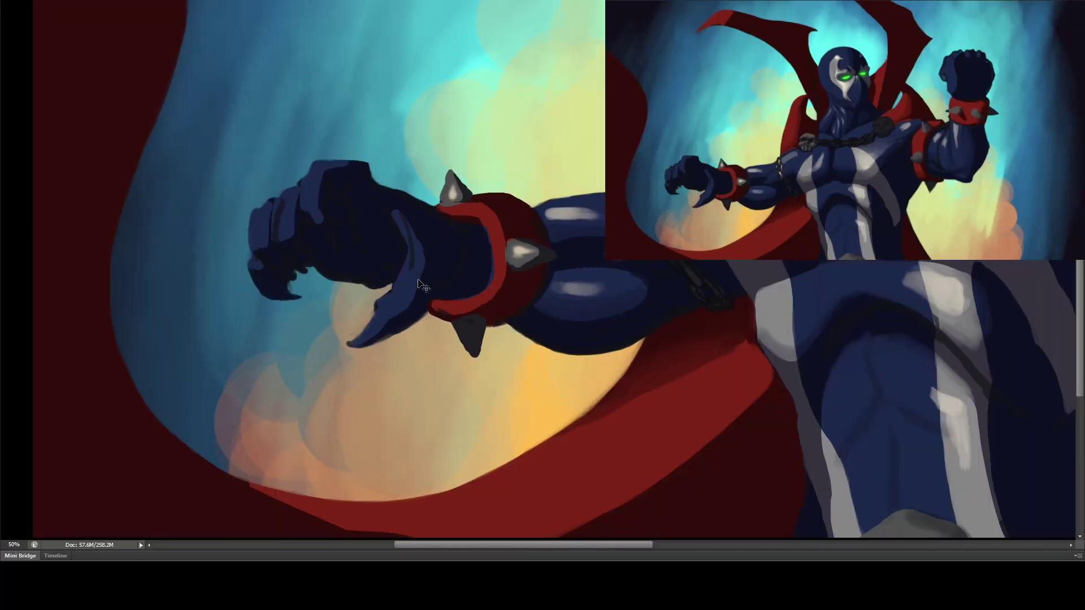
pyautogui.hotkey('ctrl', '-')
pyautogui.hotkey('ctrl', '-')
pyautogui.hotkey('ctrl', '-')
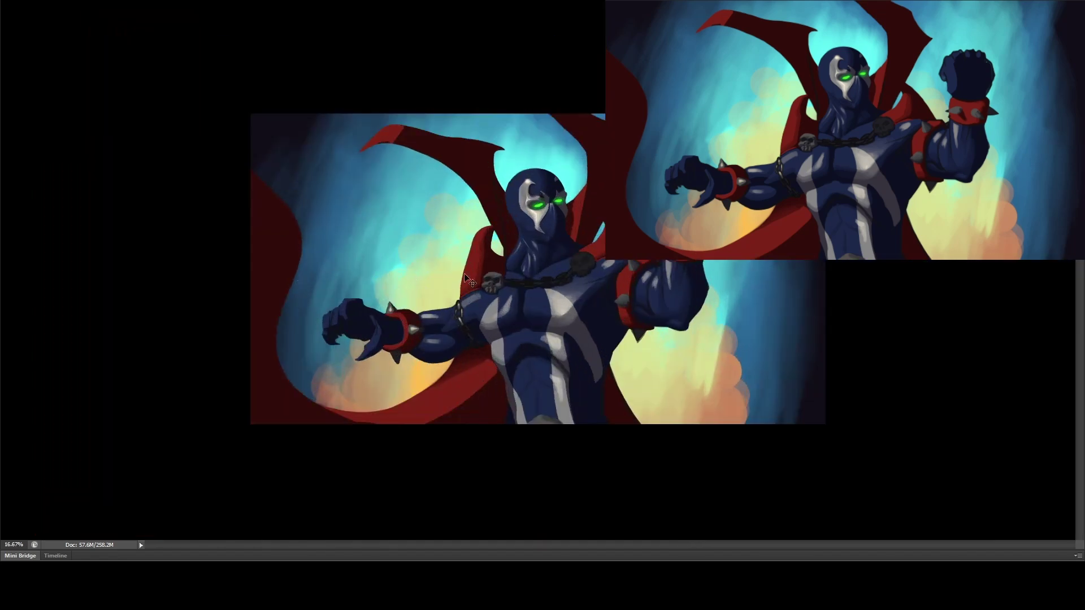
pyautogui.hotkey('ctrl', '+')
pyautogui.hotkey('ctrl', '+')
pyautogui.hotkey('ctrl', '+')
pyautogui.hotkey('ctrl', '+')
pyautogui.hotkey('ctrl', '+')
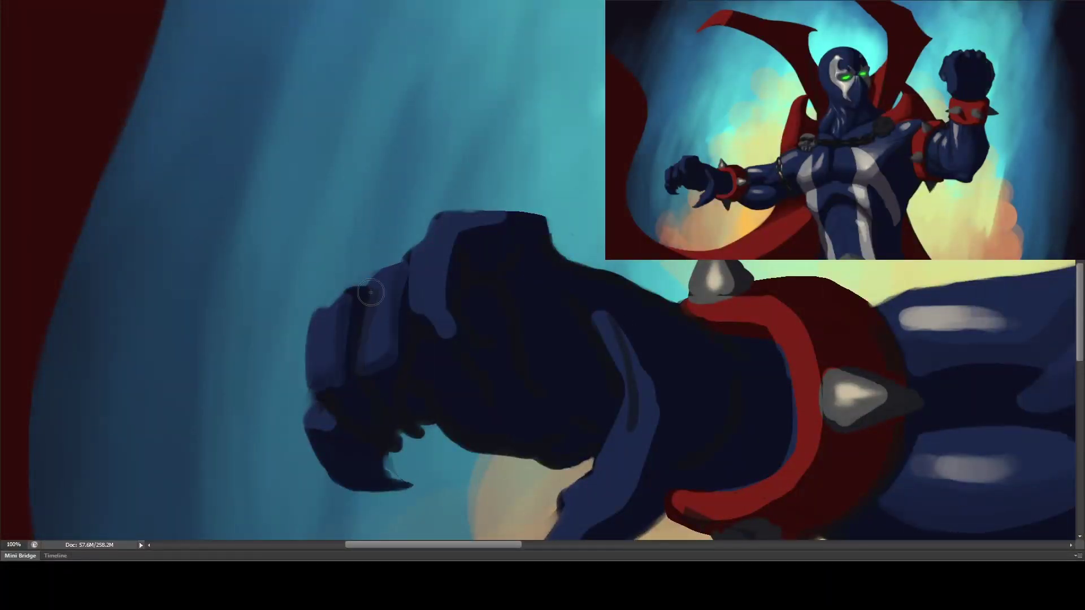
# - Add a lighter blue edge down the forearm and brighten the red wristband's top
pyautogui.moveTo(507, 352); pyautogui.dragTo(440, 208)
pyautogui.moveTo(532, 164)
pyautogui.mouseDown()
pyautogui.moveTo(582, 317)
pyautogui.moveTo(444, 402)
pyautogui.mouseUp()
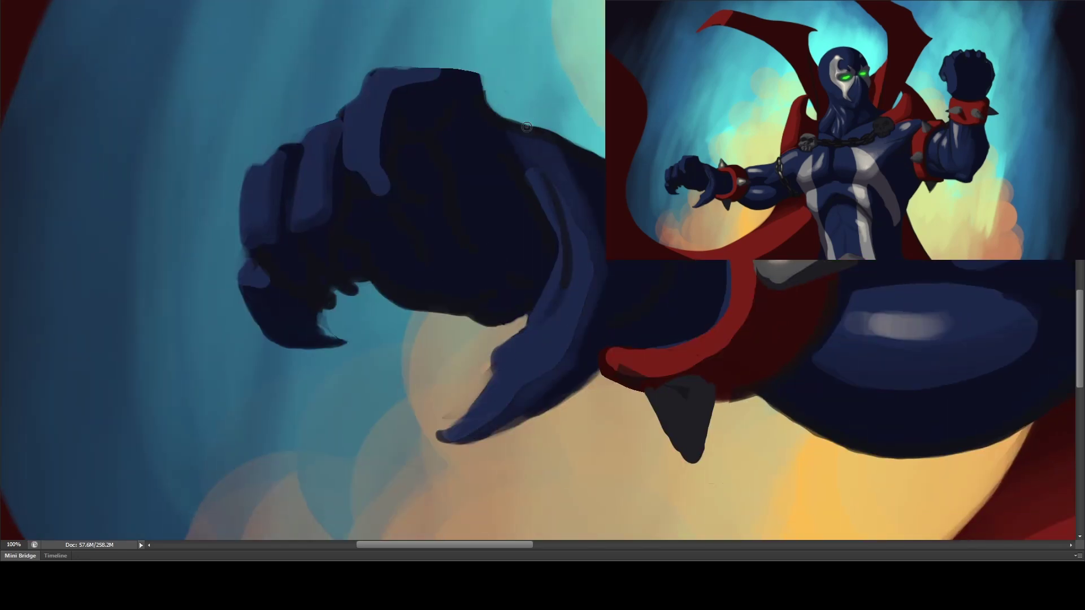
pyautogui.moveTo(309, 210); pyautogui.dragTo(70, 338)
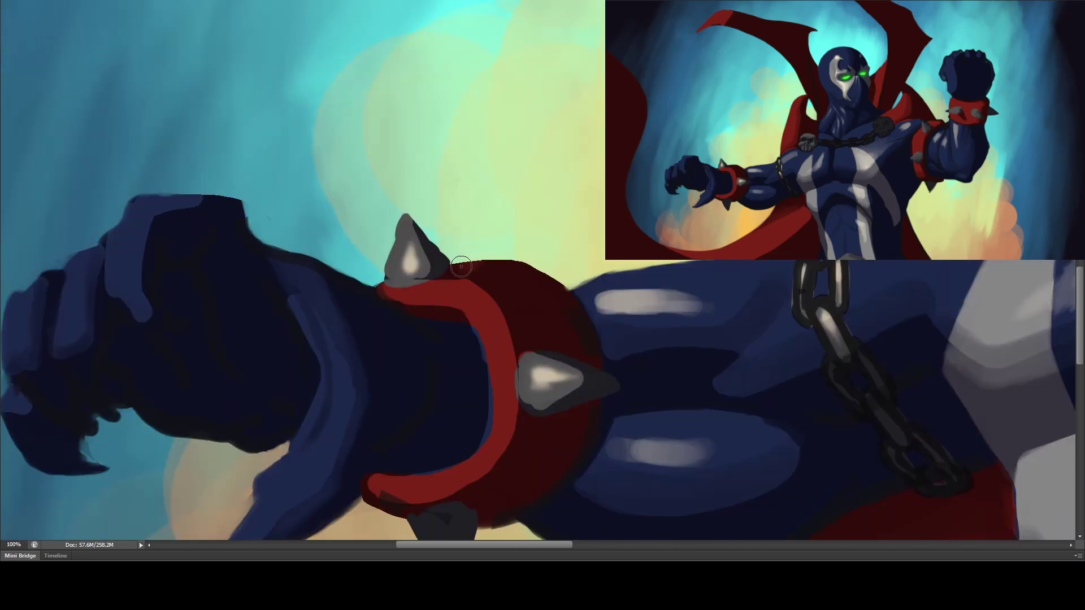
pyautogui.moveTo(460, 268); pyautogui.dragTo(562, 298)
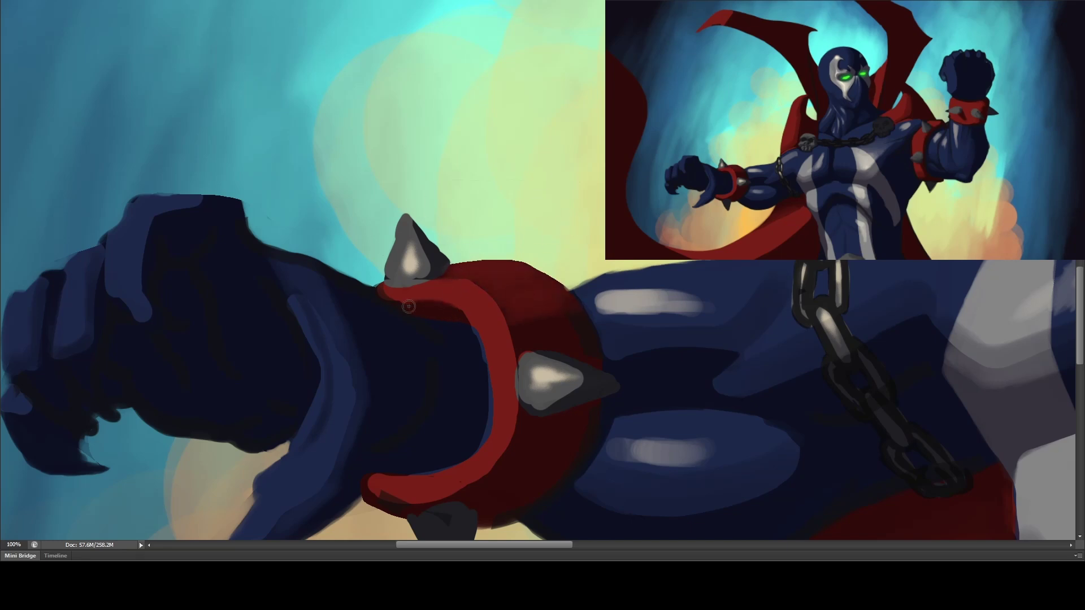
# - Paint light highlights across the chest skull's surface
pyautogui.hscroll(7, 430, 311)
pyautogui.scroll(3, 430, 312)
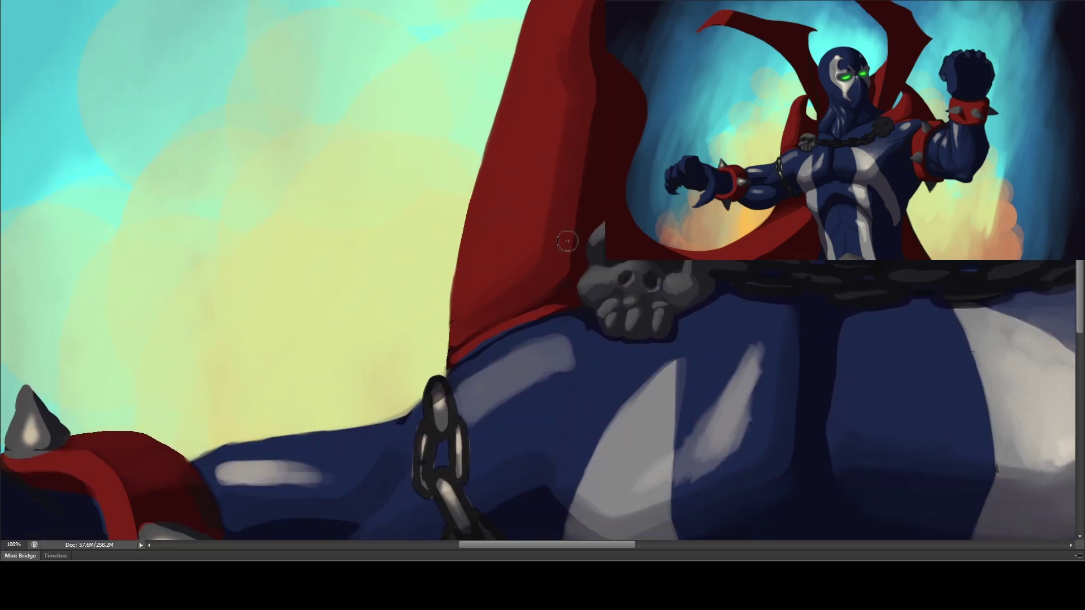
pyautogui.scroll(2, 504, 296)
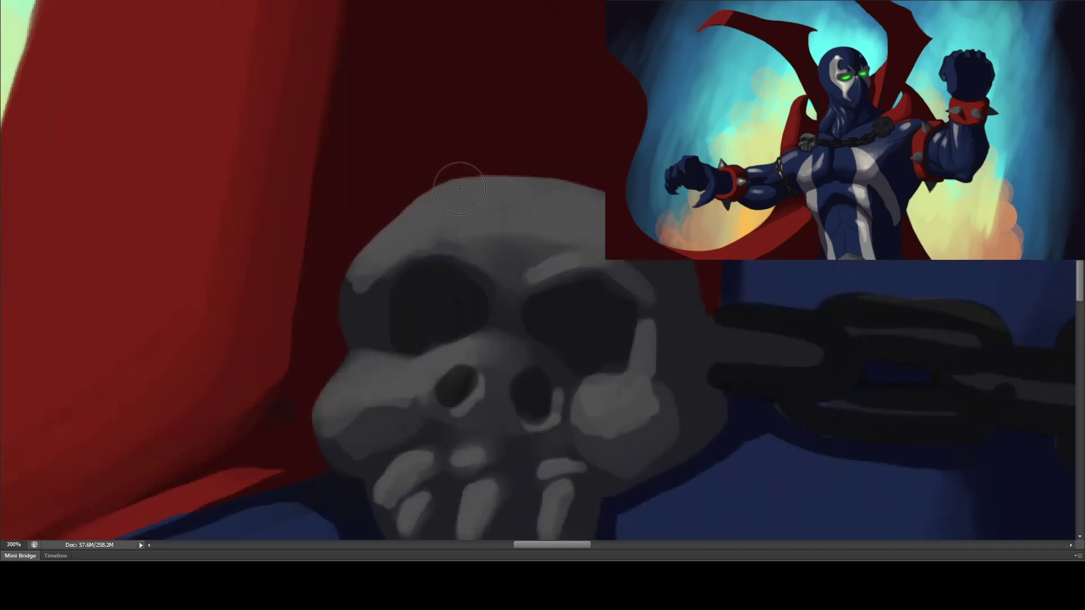
pyautogui.moveTo(567, 259); pyautogui.dragTo(543, 269)
pyautogui.moveTo(467, 345); pyautogui.dragTo(432, 373)
pyautogui.moveTo(370, 373)
pyautogui.mouseDown()
pyautogui.moveTo(340, 407)
pyautogui.moveTo(393, 379)
pyautogui.mouseUp()
pyautogui.moveTo(412, 458); pyautogui.dragTo(393, 478)
pyautogui.moveTo(477, 392); pyautogui.dragTo(461, 410)
pyautogui.moveTo(590, 399); pyautogui.dragTo(603, 412)
pyautogui.moveTo(645, 334); pyautogui.dragTo(639, 374)
# - Highlight the chest skull's teeth, cheek and eye
pyautogui.scroll(-3, 559, 339)
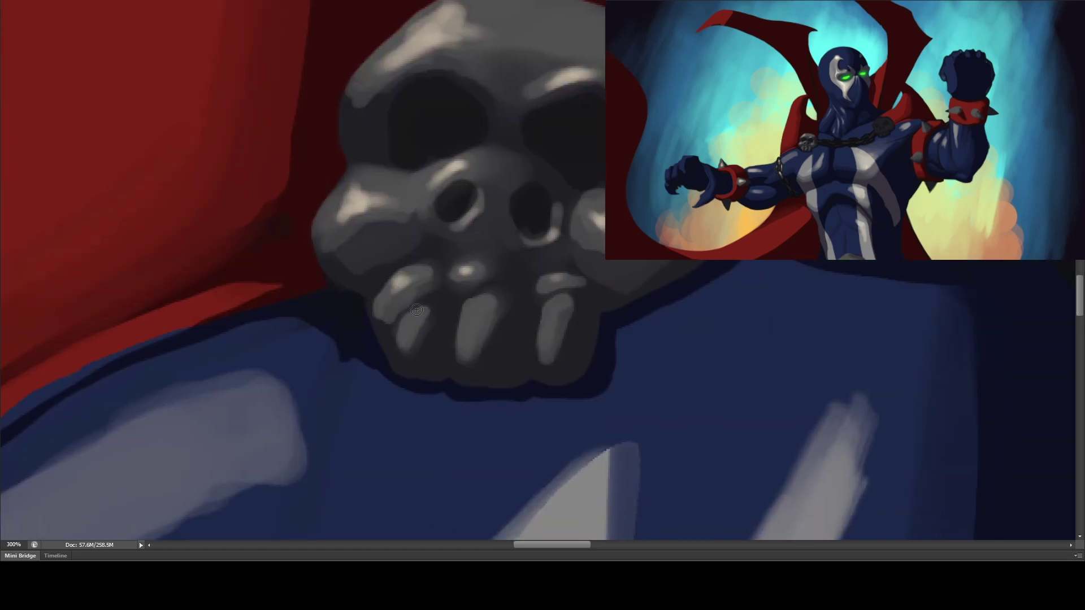
pyautogui.moveTo(423, 314); pyautogui.dragTo(404, 332)
pyautogui.moveTo(479, 308); pyautogui.dragTo(466, 342)
pyautogui.moveTo(559, 282); pyautogui.dragTo(540, 286)
pyautogui.moveTo(557, 303); pyautogui.dragTo(545, 348)
pyautogui.moveTo(599, 215); pyautogui.dragTo(593, 237)
pyautogui.moveTo(545, 201); pyautogui.dragTo(529, 210)
pyautogui.moveTo(1011, 298); pyautogui.dragTo(1006, 421)
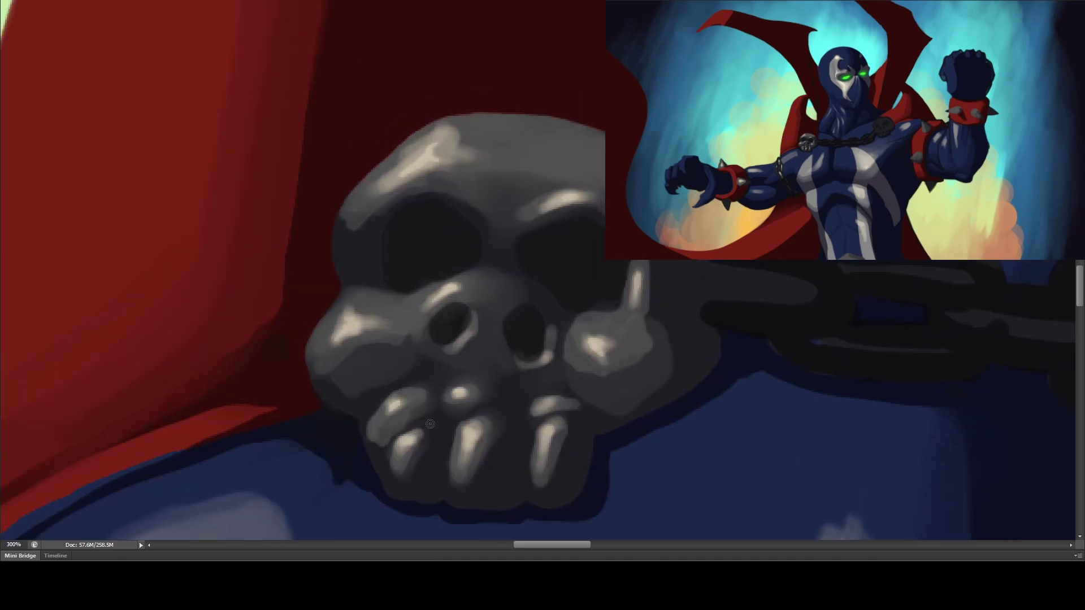
# - Add highlights to the middle and upper spikes on the raised arm's armband
pyautogui.hotkey('ctrl', '0')
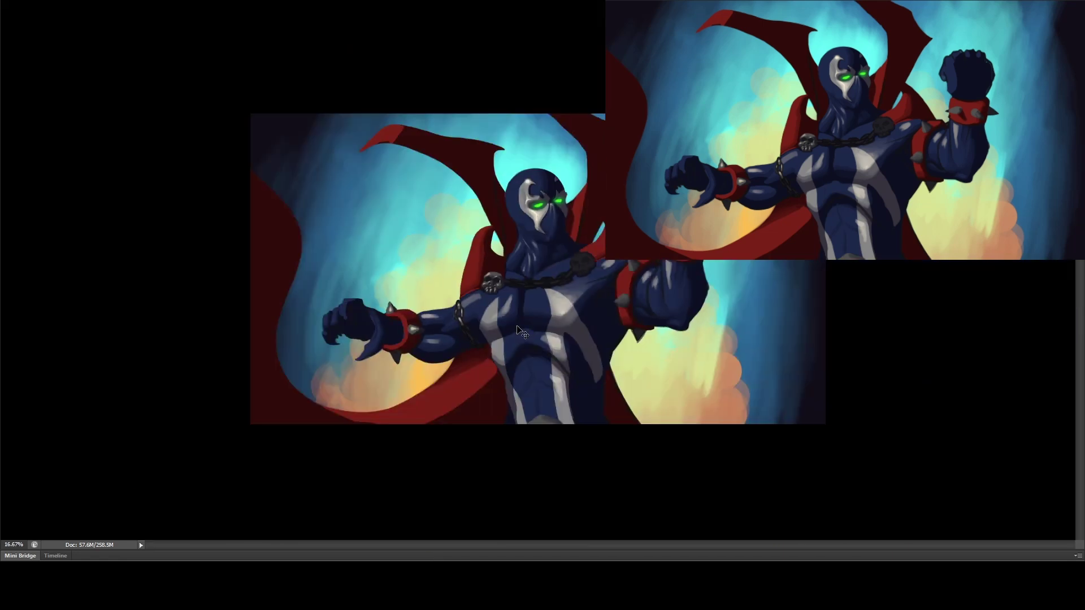
pyautogui.hotkey('ctrl', '1')
pyautogui.moveTo(534, 314); pyautogui.dragTo(472, 336)
pyautogui.moveTo(551, 78); pyautogui.dragTo(565, 133)
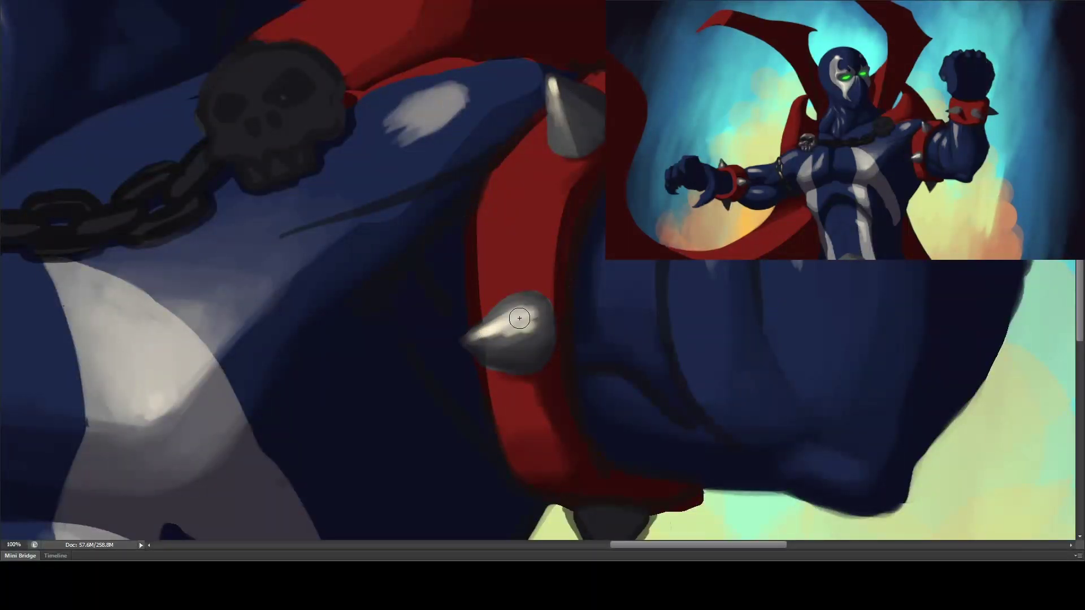
pyautogui.moveTo(531, 317); pyautogui.dragTo(486, 336)
pyautogui.moveTo(553, 85); pyautogui.dragTo(559, 127)
pyautogui.moveTo(169, 317)
pyautogui.mouseDown()
pyautogui.moveTo(961, 316)
pyautogui.moveTo(925, 335)
pyautogui.mouseUp()
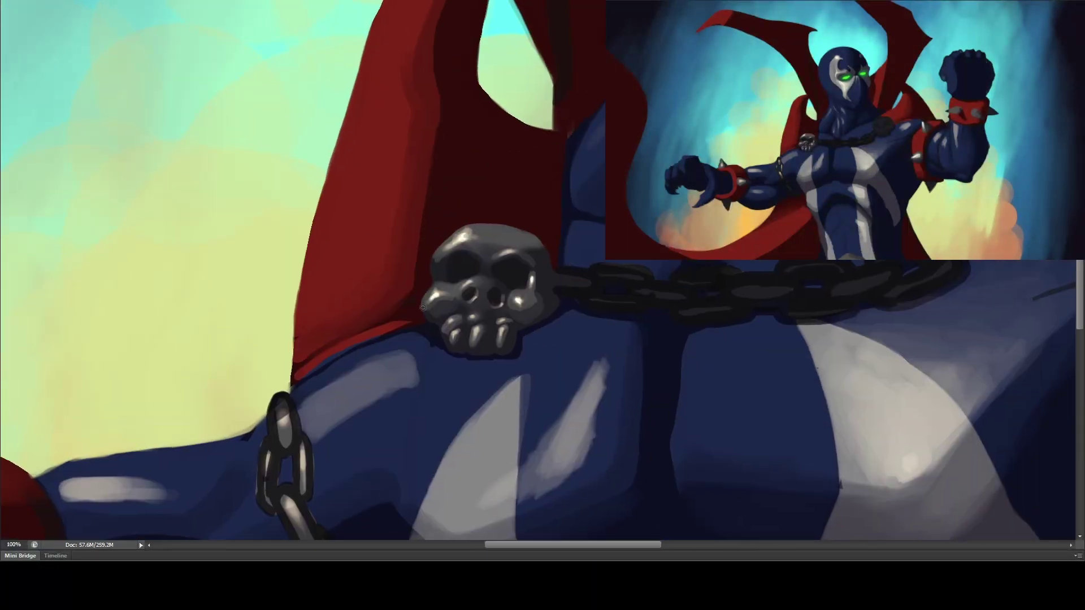
pyautogui.moveTo(141, 362)
pyautogui.mouseDown()
pyautogui.moveTo(282, 317)
pyautogui.moveTo(442, 221)
pyautogui.moveTo(440, 265)
pyautogui.mouseUp()
pyautogui.moveTo(559, 353); pyautogui.dragTo(590, 367)
# - Brighten two armband spikes, sharpen their highlights and darken the shading around them
pyautogui.hotkey('ctrl', '-')
pyautogui.hotkey('ctrl', '-')
pyautogui.hotkey('ctrl', '-')
pyautogui.hotkey('ctrl', '-')
pyautogui.hotkey('ctrl', '-')
pyautogui.scroll(4, 656, 285)
pyautogui.moveTo(450, 296); pyautogui.dragTo(486, 286)
pyautogui.moveTo(559, 293); pyautogui.dragTo(591, 320)
pyautogui.moveTo(430, 297)
pyautogui.mouseDown()
pyautogui.moveTo(591, 330)
pyautogui.moveTo(593, 319)
pyautogui.moveTo(590, 351)
pyautogui.mouseUp()
pyautogui.moveTo(506, 303); pyautogui.dragTo(529, 336)
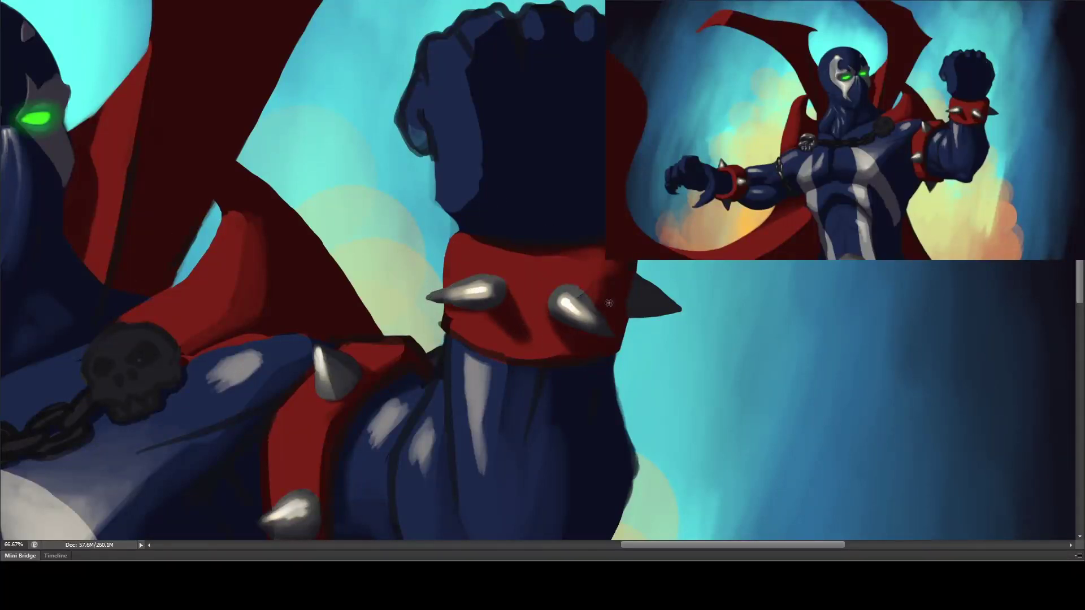
# - Highlight the fist's left side and knuckles, blend the blues, and shade the knuckle gaps
pyautogui.moveTo(433, 51); pyautogui.dragTo(443, 122)
pyautogui.moveTo(532, 16); pyautogui.dragTo(534, 29)
pyautogui.moveTo(583, 18); pyautogui.dragTo(583, 32)
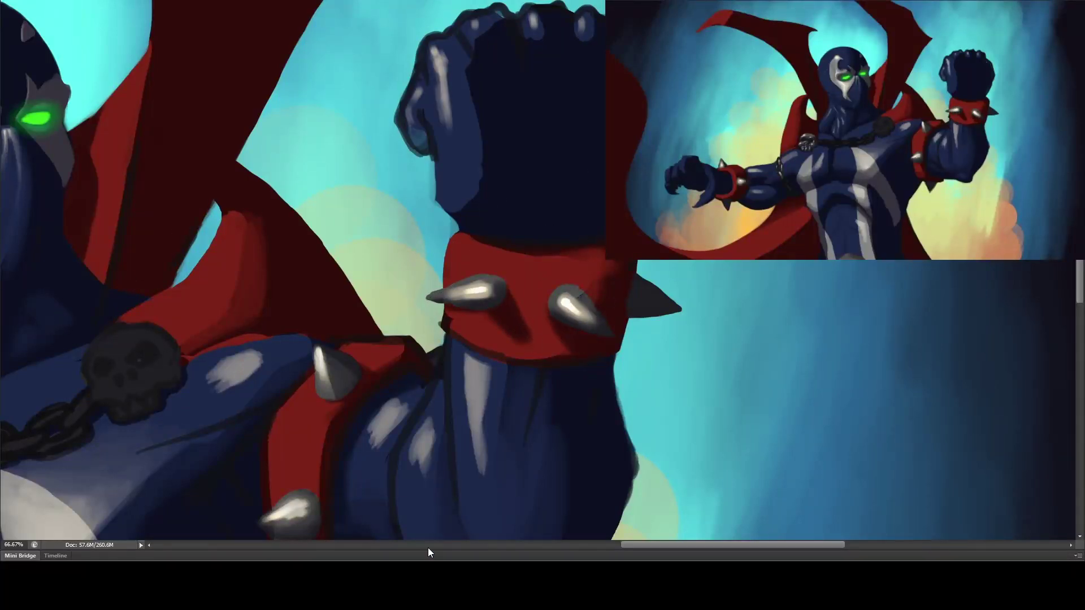
pyautogui.moveTo(480, 113); pyautogui.dragTo(455, 211)
pyautogui.moveTo(496, 82)
pyautogui.mouseDown()
pyautogui.moveTo(482, 33)
pyautogui.moveTo(546, 116)
pyautogui.mouseUp()
pyautogui.moveTo(585, 35); pyautogui.dragTo(586, 116)
pyautogui.moveTo(483, 49); pyautogui.dragTo(482, 134)
pyautogui.moveTo(598, 102); pyautogui.dragTo(597, 152)
# - Refine the fist's outline, reshaping its lower-left edge and repainting the top knuckles
pyautogui.moveTo(423, 166); pyautogui.dragTo(440, 218)
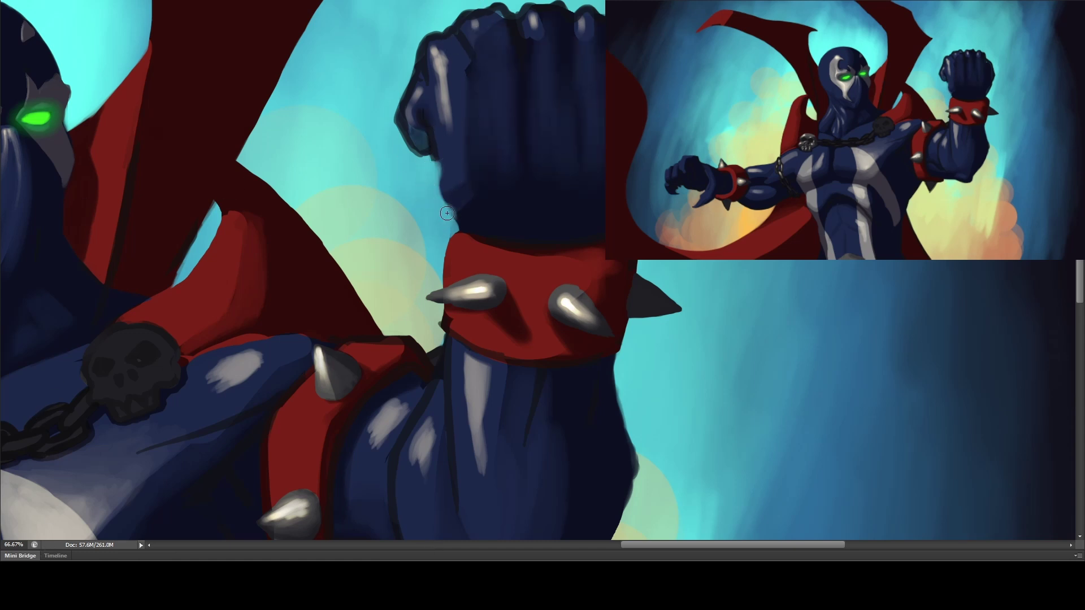
pyautogui.moveTo(402, 125)
pyautogui.mouseDown()
pyautogui.moveTo(398, 94)
pyautogui.moveTo(429, 169)
pyautogui.mouseUp()
pyautogui.moveTo(419, 57); pyautogui.dragTo(475, 12)
pyautogui.moveTo(557, 158); pyautogui.dragTo(538, 210)
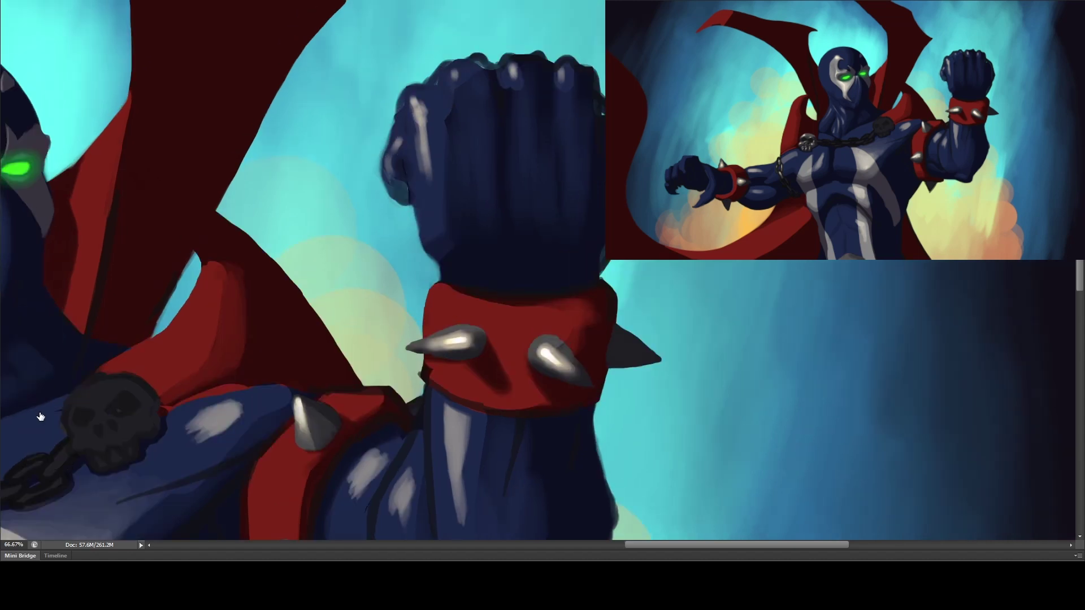
pyautogui.moveTo(414, 175)
pyautogui.mouseDown()
pyautogui.moveTo(410, 130)
pyautogui.moveTo(474, 71)
pyautogui.moveTo(510, 66)
pyautogui.moveTo(596, 111)
pyautogui.mouseUp()
pyautogui.scroll(-5, 586, 273)
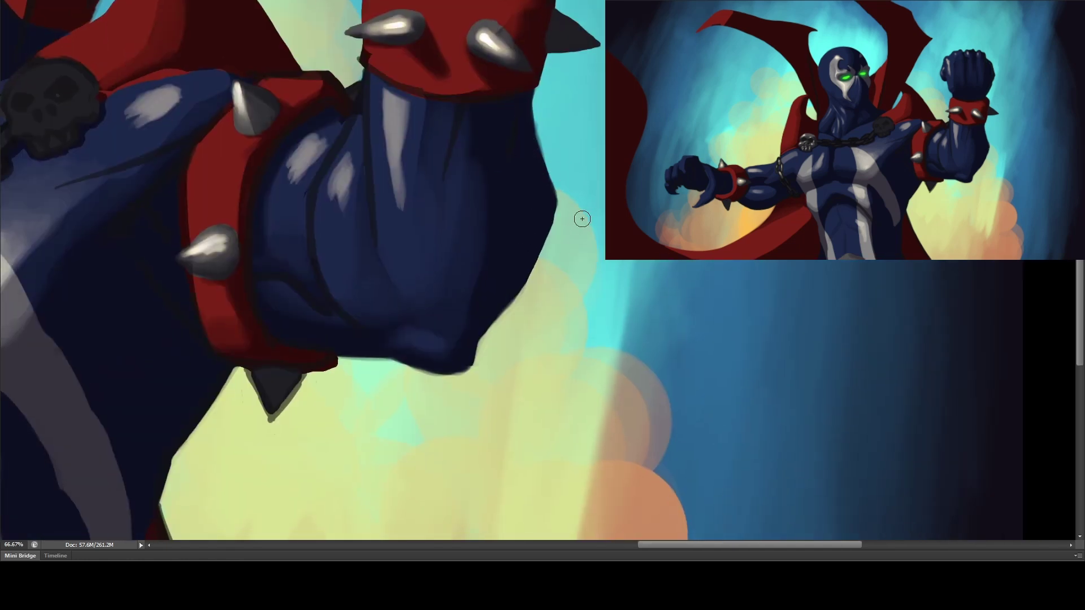
pyautogui.hotkey('ctrl', '-')
pyautogui.hotkey('ctrl', '-')
pyautogui.hotkey('ctrl', '-')
pyautogui.hotkey('ctrl', '-')
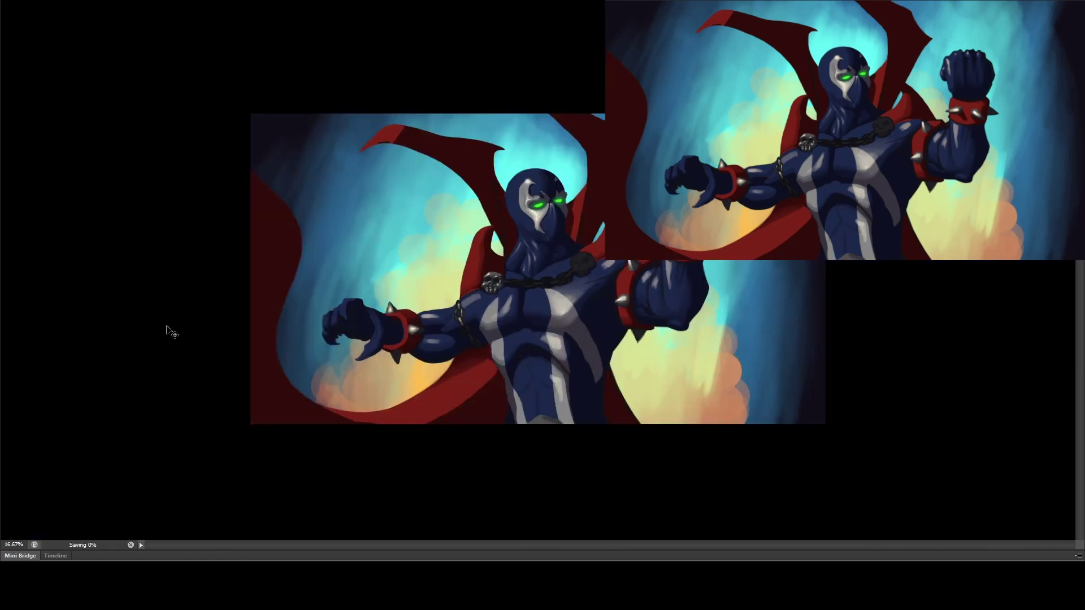
# - Darken and soften the cape's lower edge with a slightly larger brush
pyautogui.hotkey('ctrl', '+')
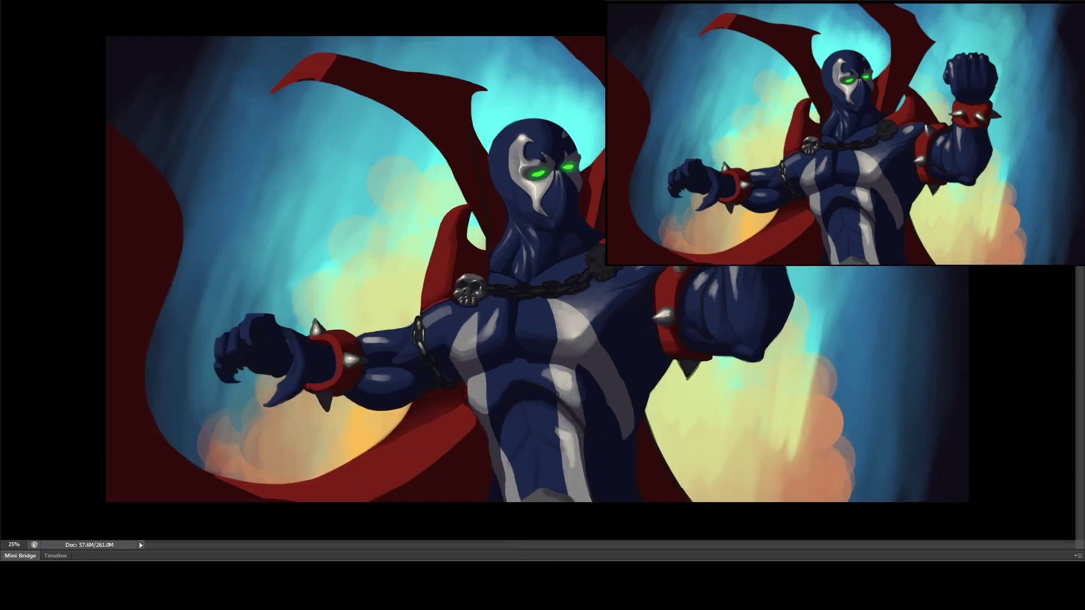
pyautogui.hotkey('ctrl', '+')
pyautogui.hotkey('ctrl', '+')
pyautogui.hotkey('ctrl', '+')
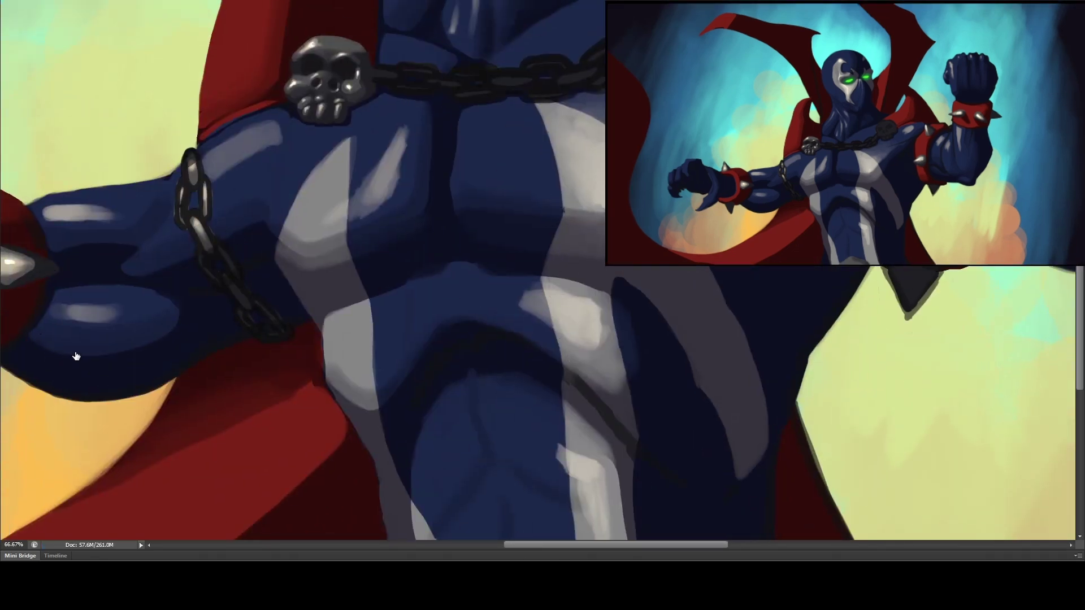
pyautogui.moveTo(76, 356); pyautogui.dragTo(541, 303)
pyautogui.press(']')
pyautogui.moveTo(277, 286); pyautogui.dragTo(444, 327)
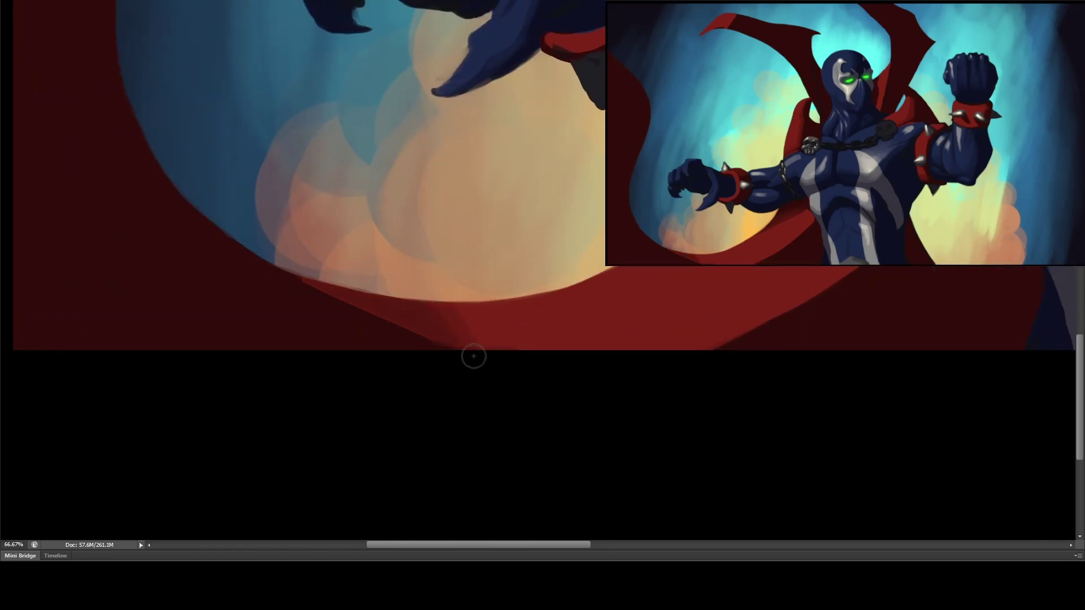
# - Add a light-blue rim highlight along the shoulder
pyautogui.press('h')
pyautogui.moveTo(426, 159); pyautogui.dragTo(552, 271)
pyautogui.moveTo(372, 200); pyautogui.dragTo(517, 126)
pyautogui.moveTo(495, 162); pyautogui.dragTo(321, 202)
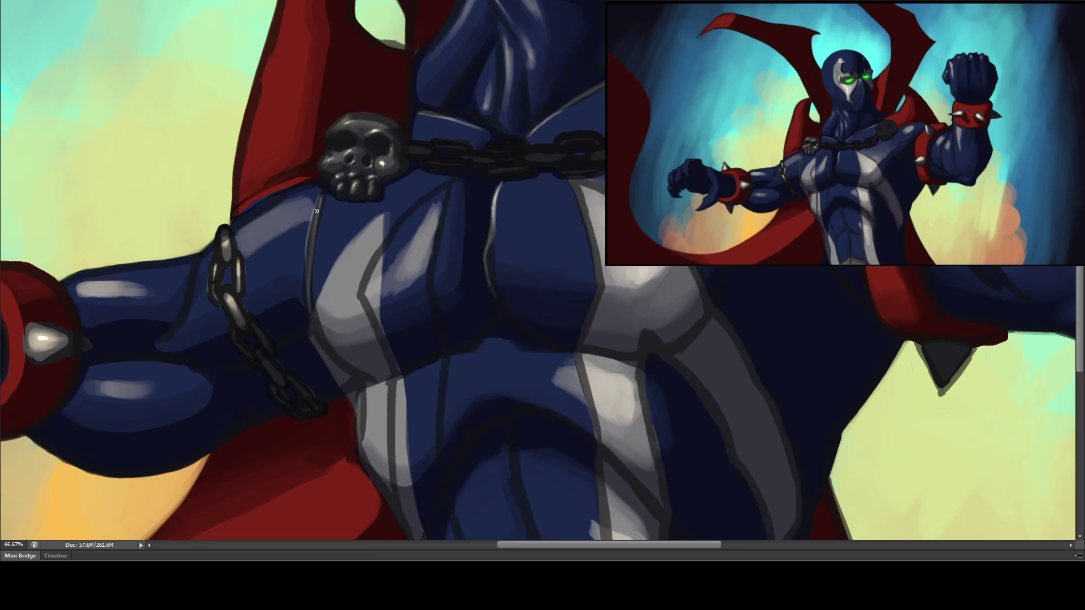
pyautogui.moveTo(72, 321); pyautogui.dragTo(374, 295)
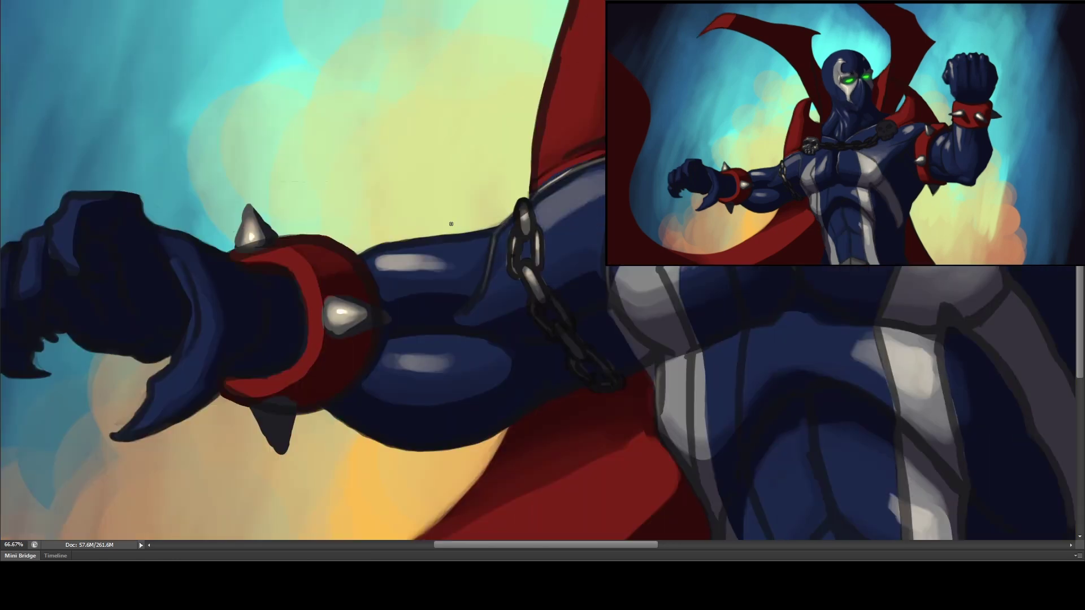
# - Paint light rim strokes along the neck edge and the top of the hood
pyautogui.hotkey('ctrl', '-')
pyautogui.hotkey('ctrl', '-')
pyautogui.hotkey('ctrl', '-')
pyautogui.hotkey('ctrl', '-')
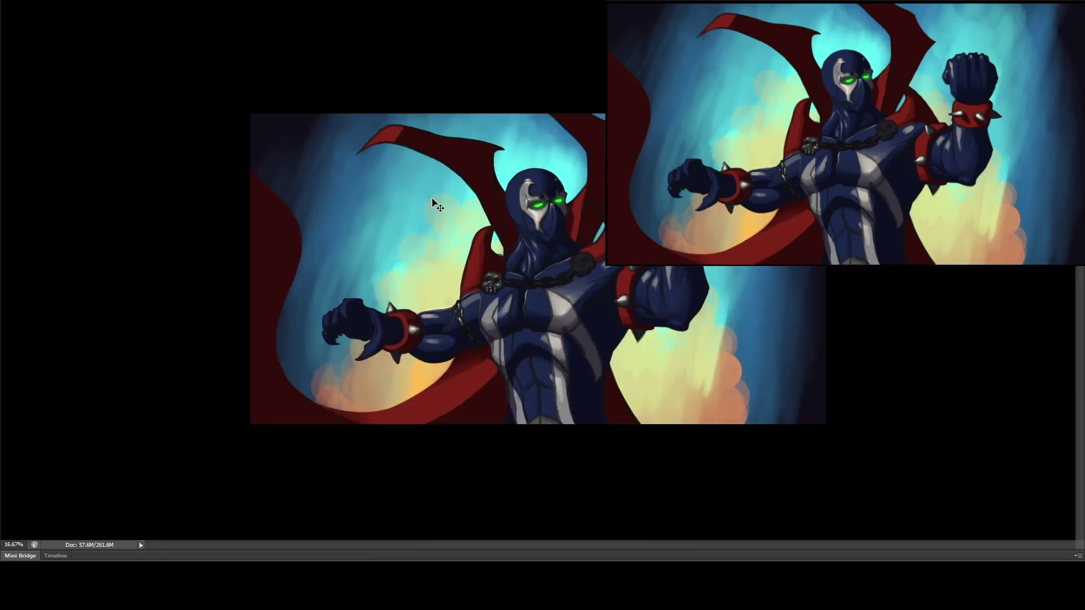
pyautogui.hotkey('ctrl', '-')
pyautogui.hotkey('ctrl', '+')
pyautogui.hotkey('ctrl', '+')
pyautogui.hotkey('ctrl', '+')
pyautogui.hotkey('ctrl', '+')
pyautogui.hotkey('ctrl', '+')
pyautogui.hotkey('ctrl', '+')
pyautogui.moveTo(528, 257)
pyautogui.mouseDown()
pyautogui.moveTo(483, 356)
pyautogui.moveTo(528, 257)
pyautogui.moveTo(481, 56)
pyautogui.moveTo(487, 181)
pyautogui.moveTo(480, 43)
pyautogui.moveTo(490, 45)
pyautogui.moveTo(391, 243)
pyautogui.moveTo(449, 198)
pyautogui.mouseUp()
pyautogui.moveTo(384, 242); pyautogui.dragTo(514, 195)
pyautogui.hotkey('ctrl', 'shift', 'd')
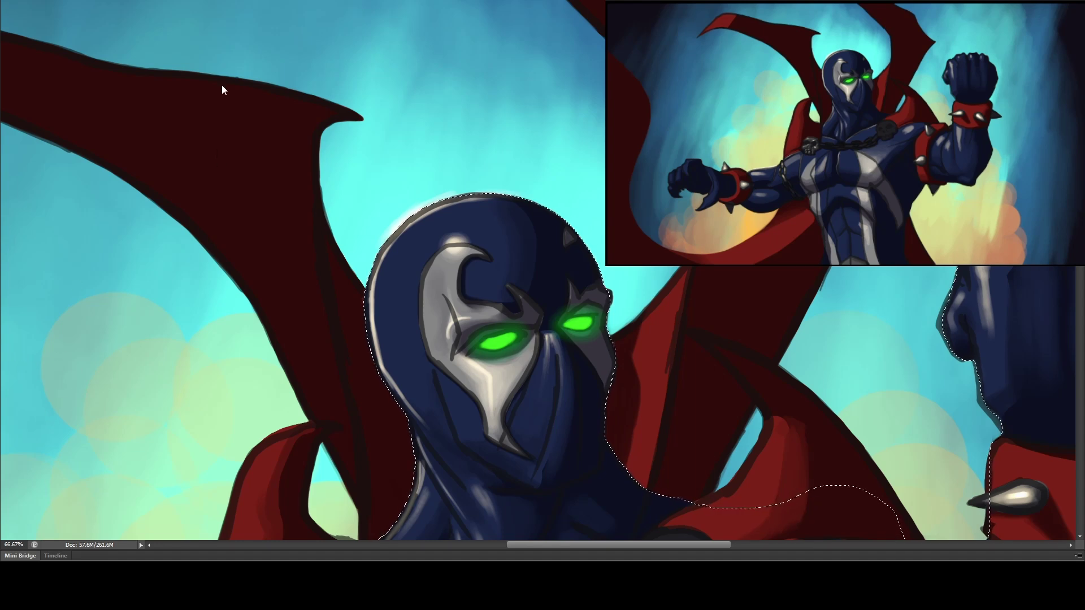
pyautogui.hotkey('ctrl', 'd')
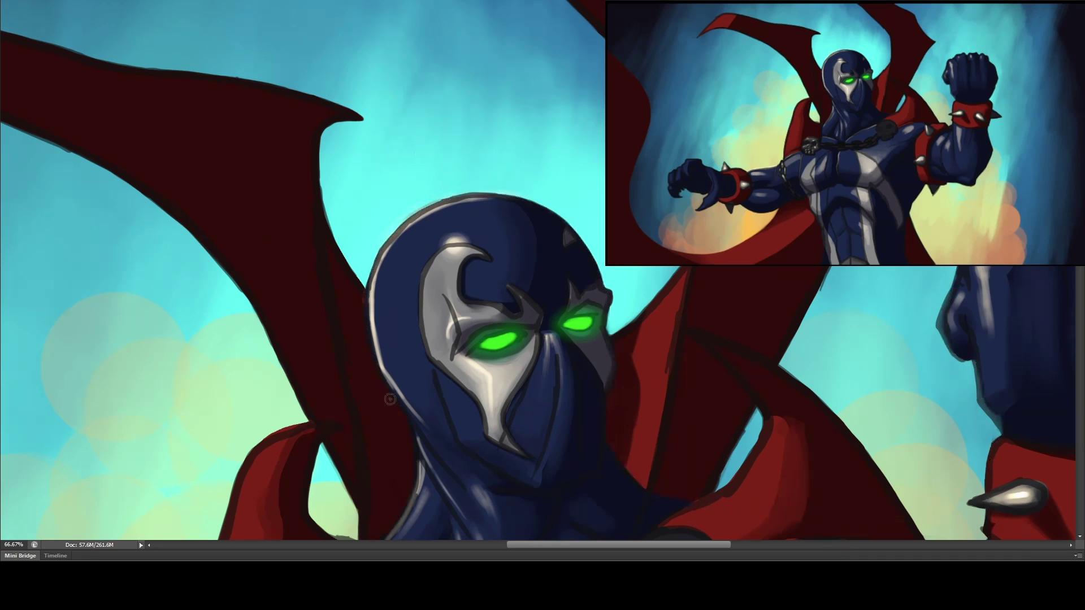
pyautogui.moveTo(403, 410); pyautogui.dragTo(454, 228)
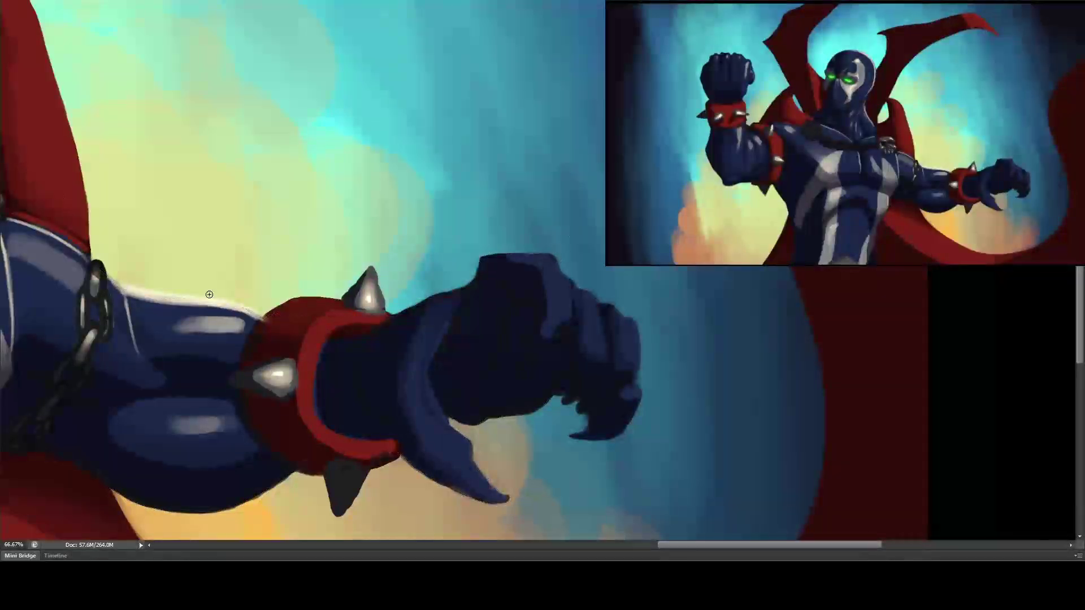
# - Paint highlights along the fist's upper edge, wrist and right knuckle edge
pyautogui.moveTo(564, 274); pyautogui.dragTo(571, 316)
pyautogui.moveTo(441, 331)
pyautogui.mouseDown()
pyautogui.moveTo(446, 418)
pyautogui.moveTo(499, 491)
pyautogui.mouseUp()
pyautogui.moveTo(590, 296)
pyautogui.mouseDown()
pyautogui.moveTo(636, 350)
pyautogui.moveTo(633, 429)
pyautogui.mouseUp()
# - Paint light highlights along the grey edge beside the torso
pyautogui.hotkey('ctrl', '0')
pyautogui.scroll(-2, 564, 436)
pyautogui.scroll(5, 468, 250)
pyautogui.scroll(-3, 511, 250)
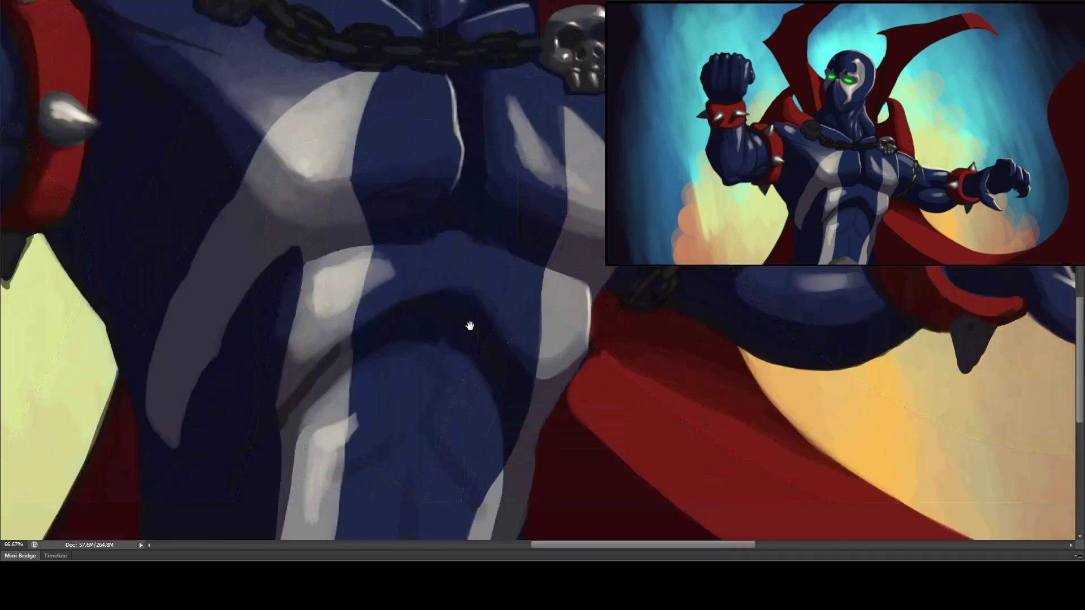
pyautogui.moveTo(591, 362); pyautogui.dragTo(573, 410)
pyautogui.moveTo(594, 333); pyautogui.dragTo(565, 432)
pyautogui.moveTo(599, 398)
pyautogui.mouseDown()
pyautogui.moveTo(565, 461)
pyautogui.moveTo(590, 441)
pyautogui.mouseUp()
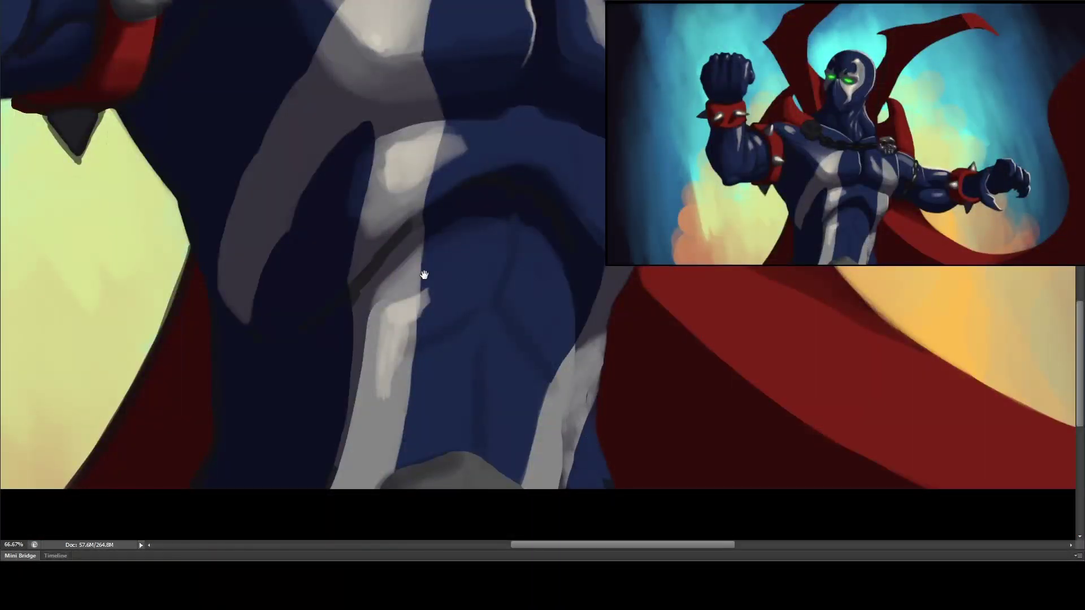
# - Smooth the dark cape's left edge
pyautogui.moveTo(432, 343); pyautogui.dragTo(464, 326)
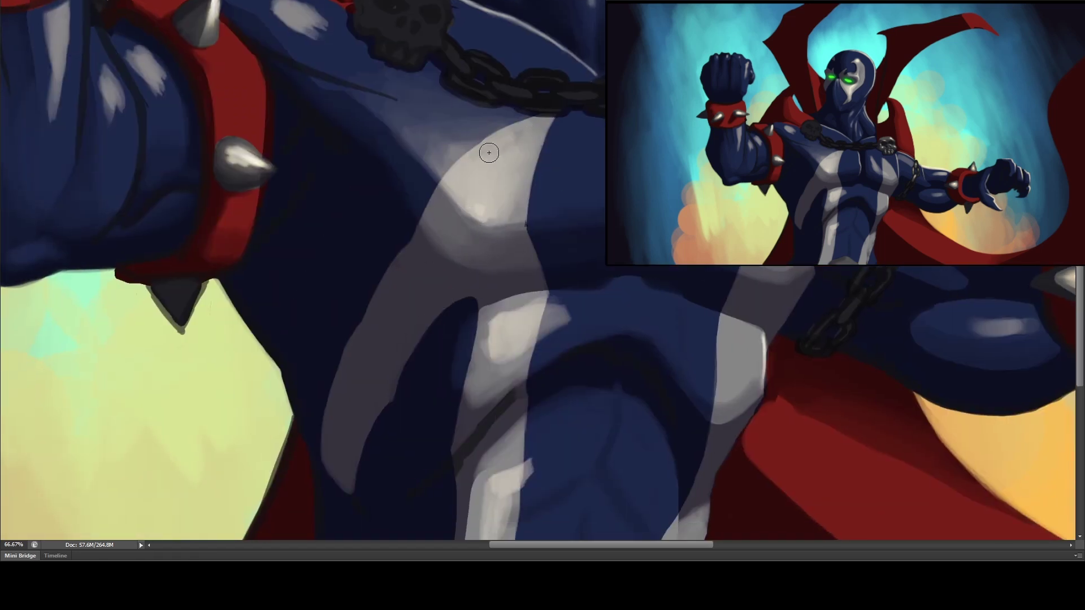
pyautogui.scroll(-5, 508, 261)
pyautogui.scroll(15, 509, 247)
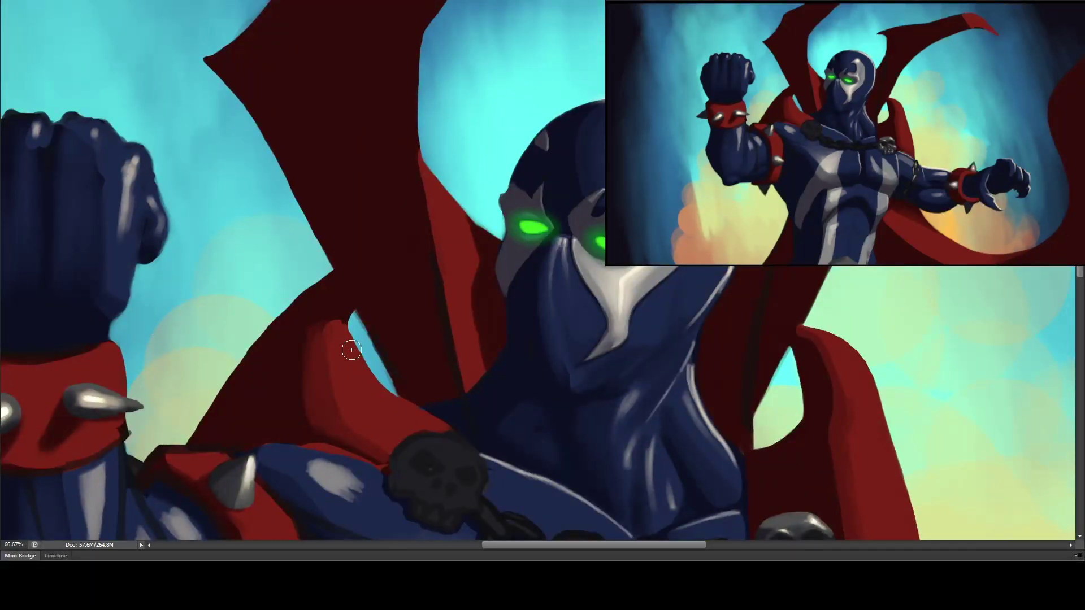
pyautogui.moveTo(299, 308)
pyautogui.mouseDown()
pyautogui.moveTo(274, 300)
pyautogui.moveTo(250, 367)
pyautogui.moveTo(303, 279)
pyautogui.mouseUp()
pyautogui.scroll(3, 303, 279)
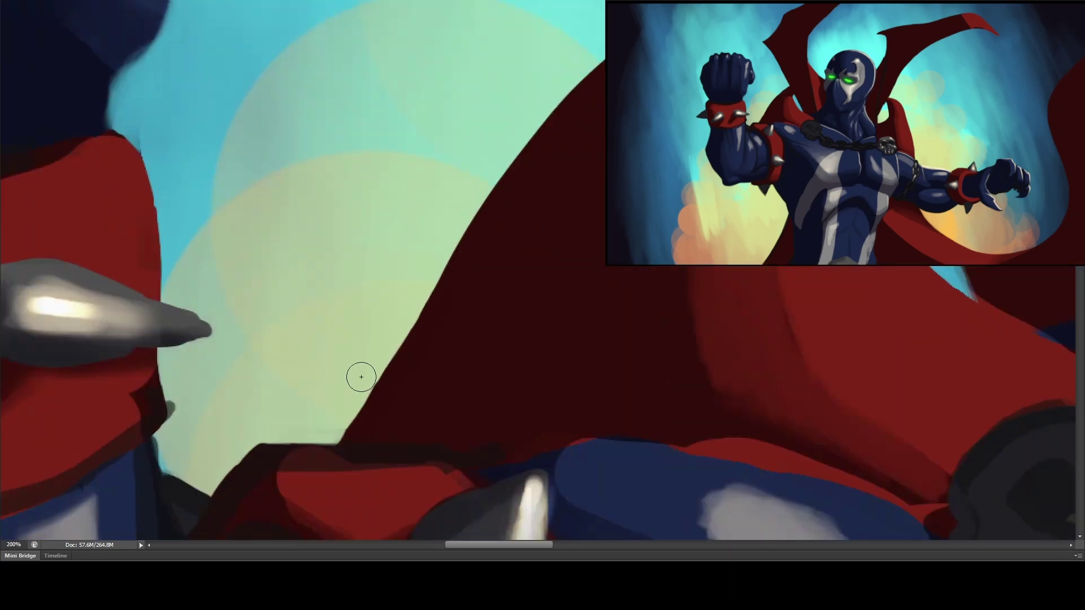
pyautogui.scroll(3, 331, 427)
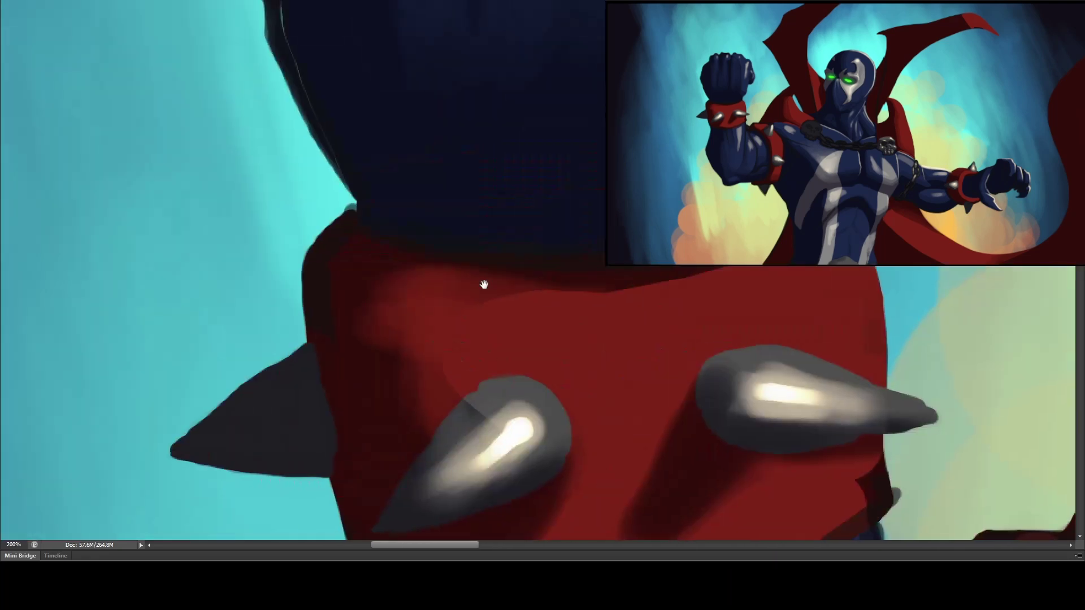
pyautogui.scroll(-8, 337, 358)
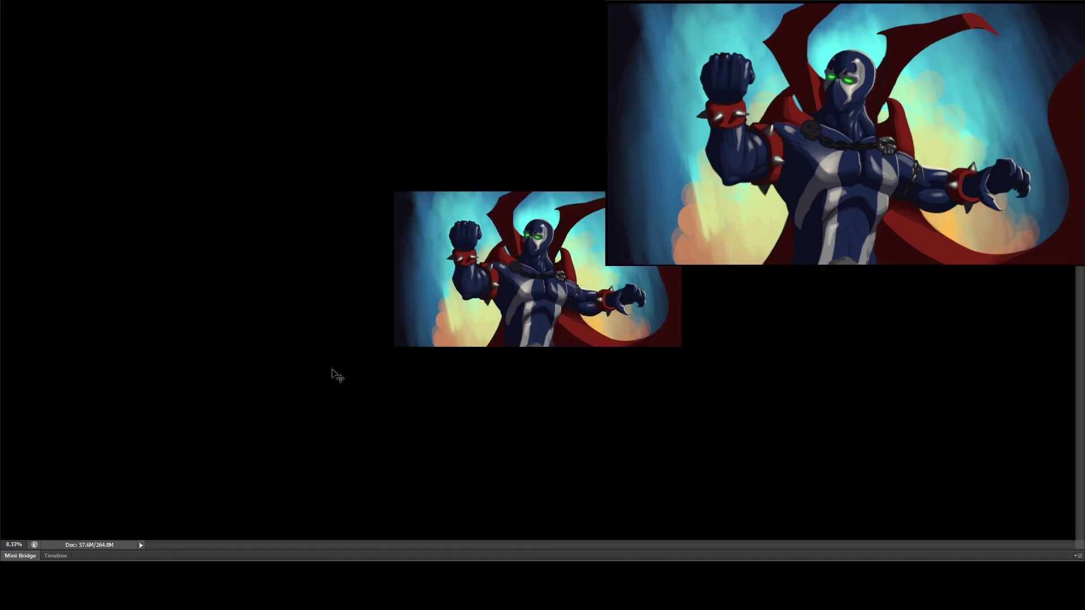
pyautogui.scroll(3, 333, 371)
# - Mirror the canvas, then darken the red wristband's lower and left edges and top spike
pyautogui.press('h')
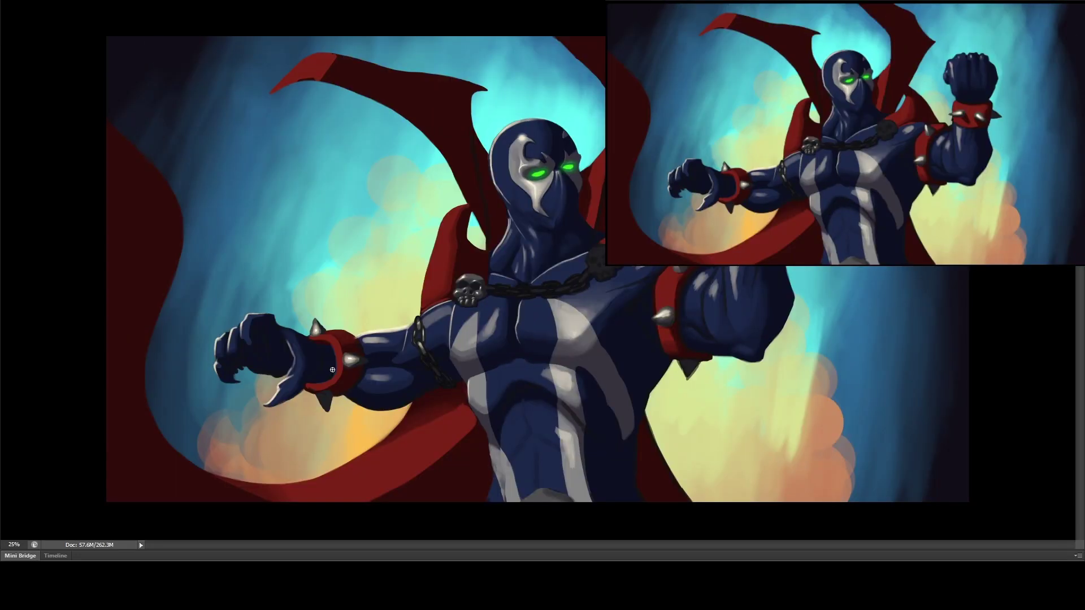
pyautogui.scroll(4, 326, 306)
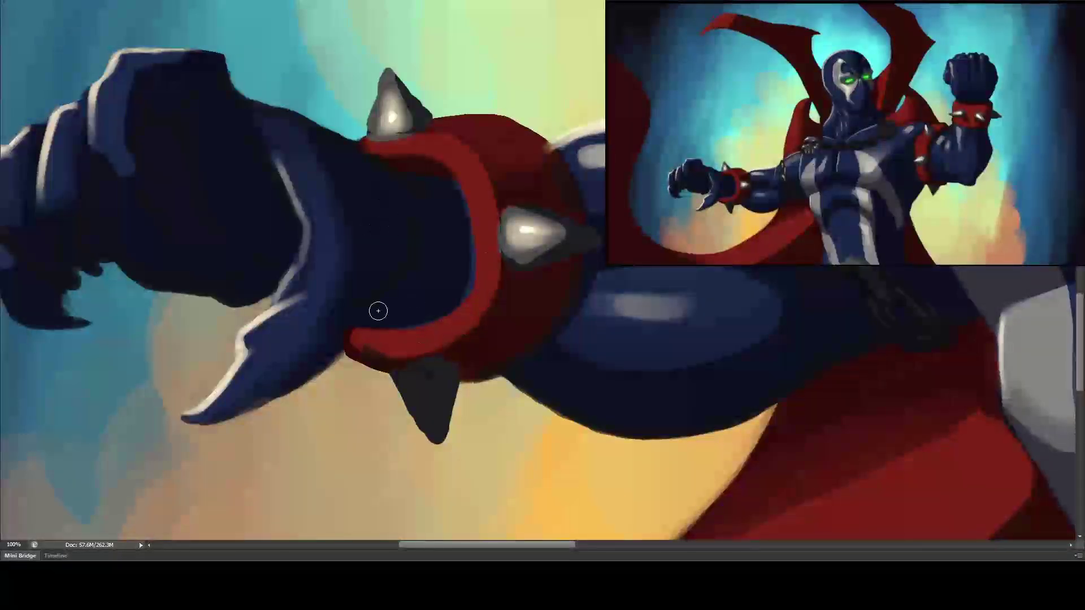
pyautogui.moveTo(358, 331); pyautogui.dragTo(441, 340)
pyautogui.moveTo(429, 127); pyautogui.dragTo(391, 86)
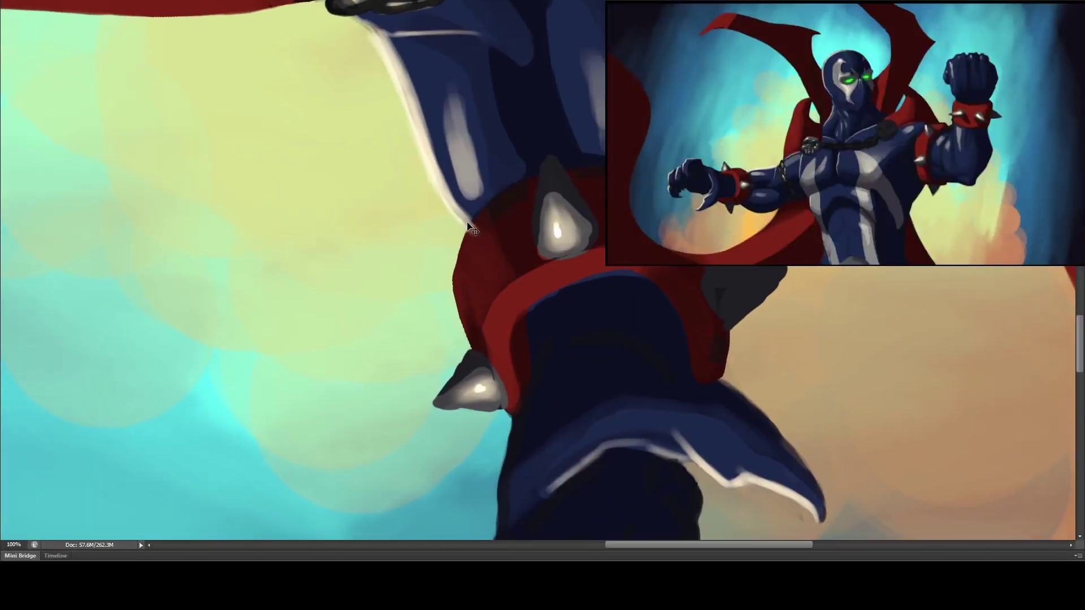
pyautogui.scroll(2, 41, 387)
pyautogui.moveTo(388, 259)
pyautogui.mouseDown()
pyautogui.moveTo(384, 303)
pyautogui.moveTo(401, 206)
pyautogui.moveTo(388, 334)
pyautogui.moveTo(407, 194)
pyautogui.mouseUp()
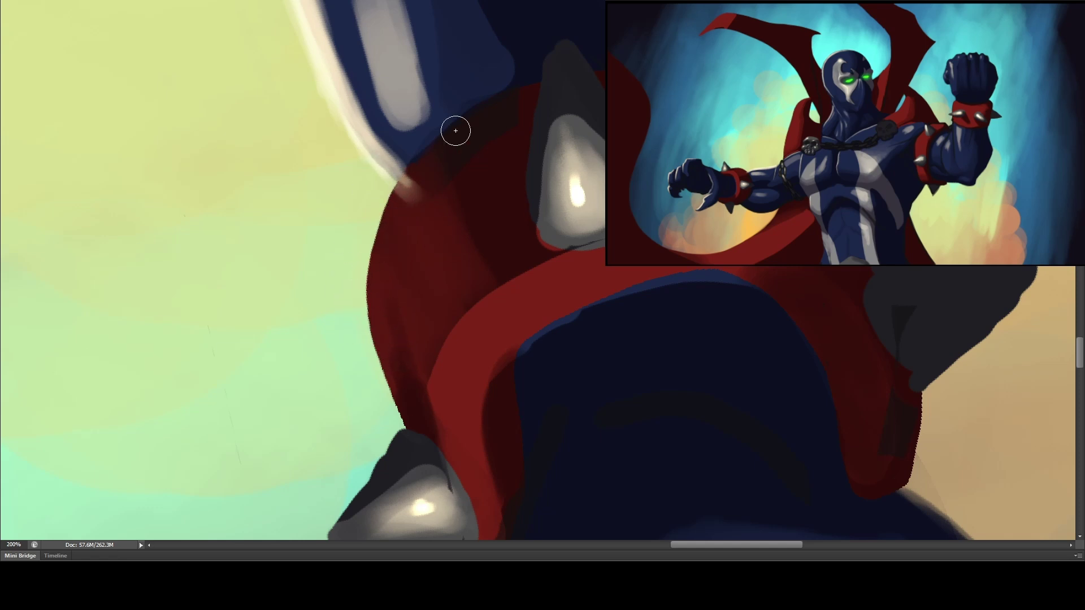
# - Paint over the cape's thin blue rim and shade the grey spike and the area below it
pyautogui.moveTo(520, 83)
pyautogui.mouseDown()
pyautogui.moveTo(514, 218)
pyautogui.moveTo(502, 90)
pyautogui.mouseUp()
pyautogui.moveTo(518, 158)
pyautogui.mouseDown()
pyautogui.moveTo(540, 314)
pyautogui.moveTo(537, 395)
pyautogui.mouseUp()
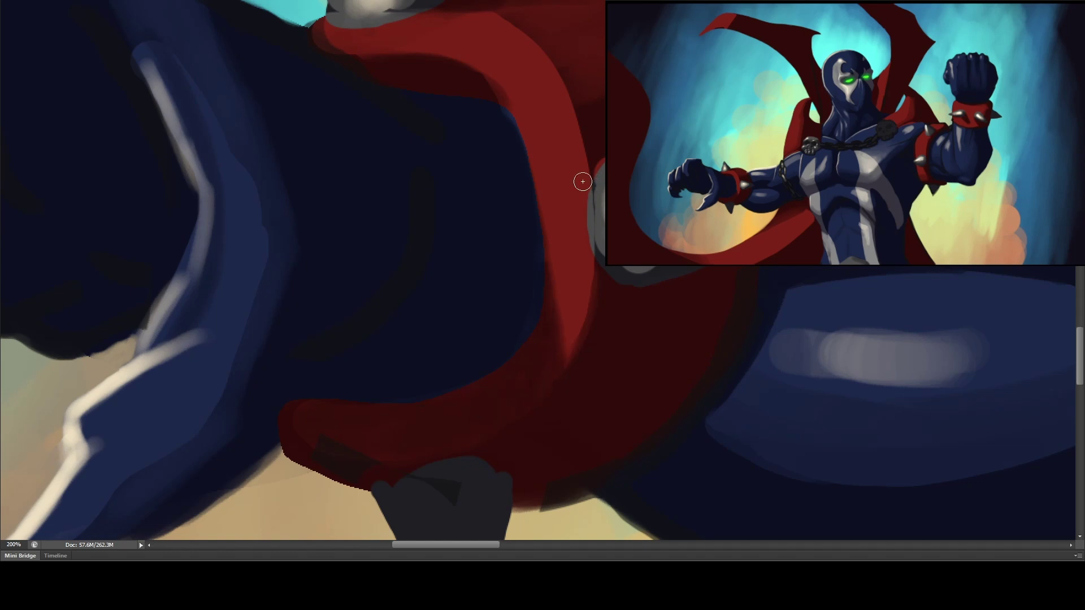
pyautogui.moveTo(585, 186)
pyautogui.mouseDown()
pyautogui.moveTo(426, 334)
pyautogui.moveTo(492, 235)
pyautogui.moveTo(592, 281)
pyautogui.moveTo(469, 327)
pyautogui.moveTo(380, 317)
pyautogui.mouseUp()
pyautogui.moveTo(673, 240)
pyautogui.mouseDown()
pyautogui.moveTo(469, 341)
pyautogui.moveTo(367, 298)
pyautogui.mouseUp()
pyautogui.moveTo(1018, 282); pyautogui.dragTo(484, 407)
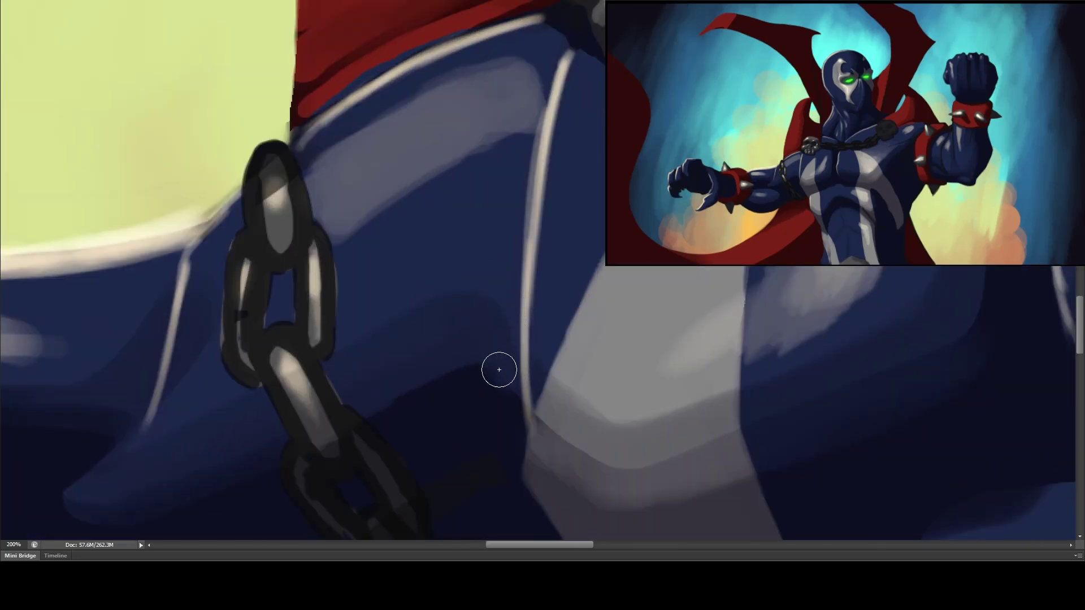
# - Reset the canvas rotation upright, refine the lower torso stripes in light grey, and save
pyautogui.moveTo(501, 242)
pyautogui.mouseDown()
pyautogui.moveTo(493, 335)
pyautogui.moveTo(518, 380)
pyautogui.mouseUp()
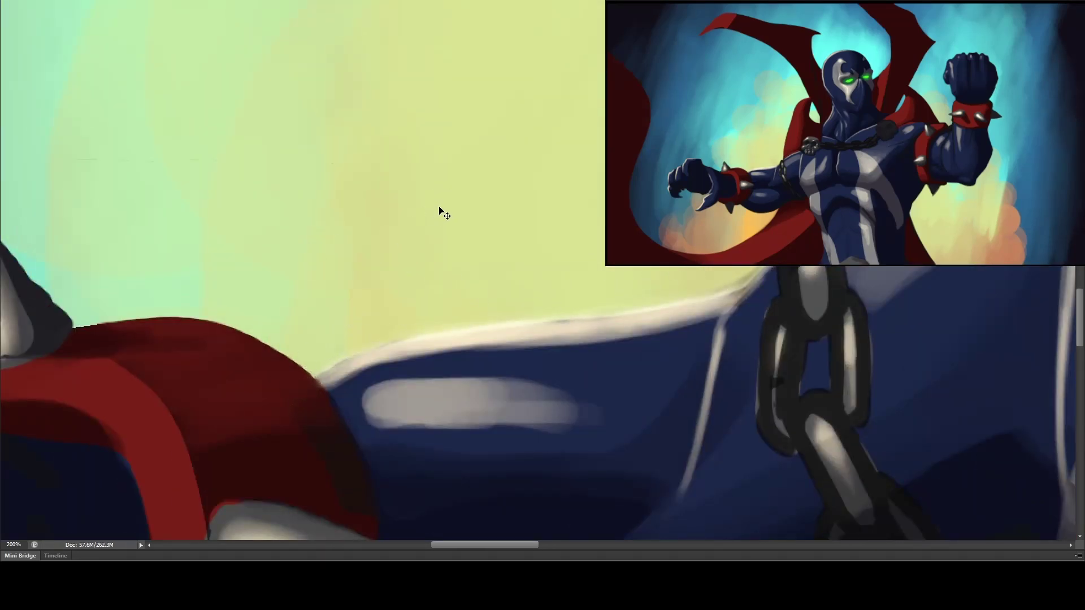
pyautogui.scroll(-7, 441, 212)
pyautogui.scroll(6, 441, 212)
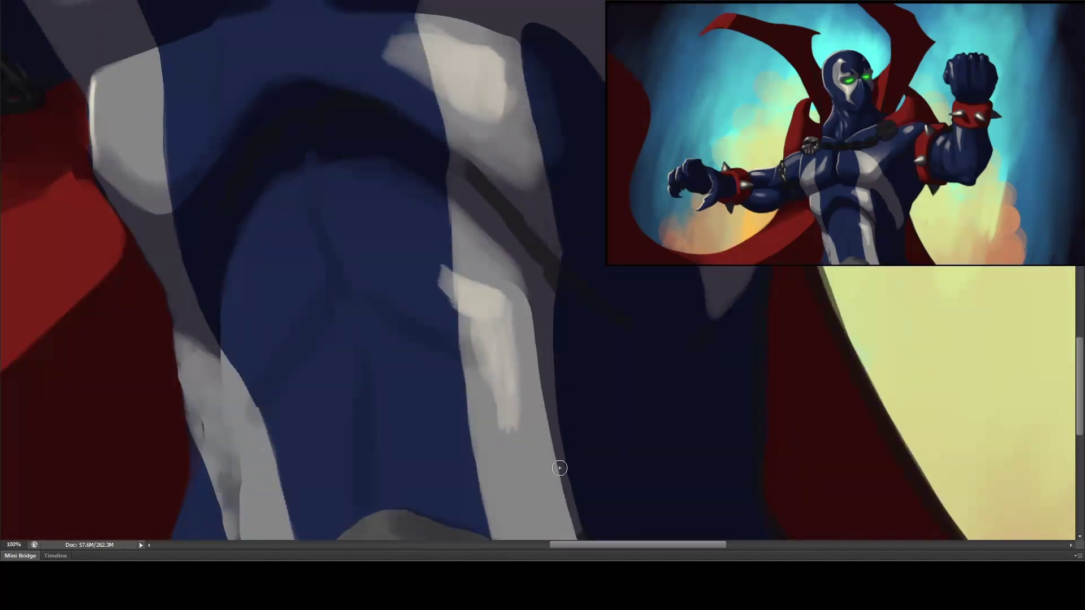
pyautogui.moveTo(564, 496); pyautogui.dragTo(410, 211)
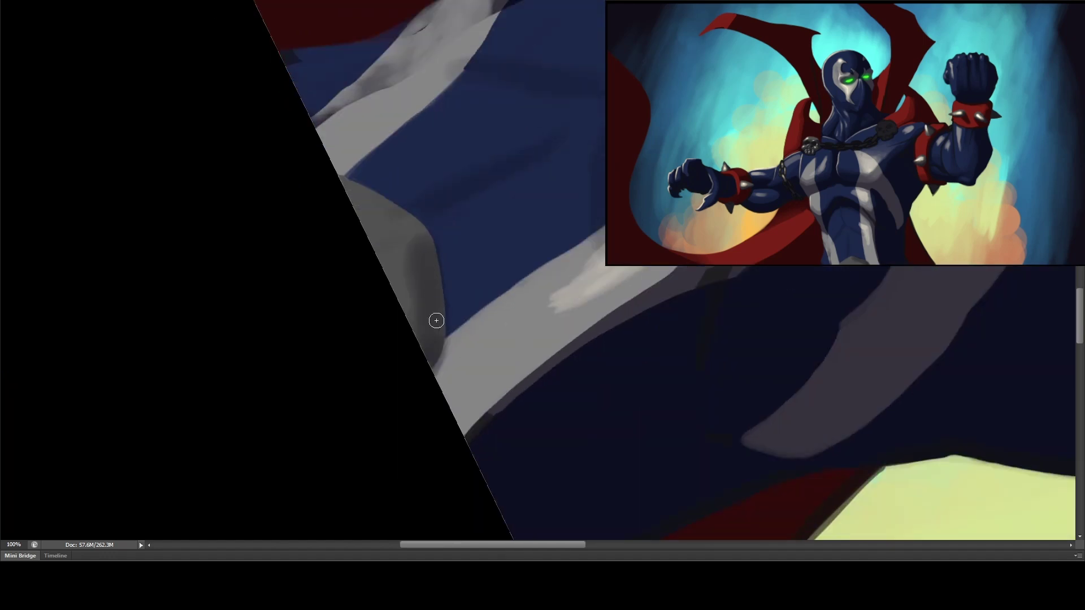
pyautogui.press('Escape')
pyautogui.moveTo(446, 284); pyautogui.dragTo(39, 390)
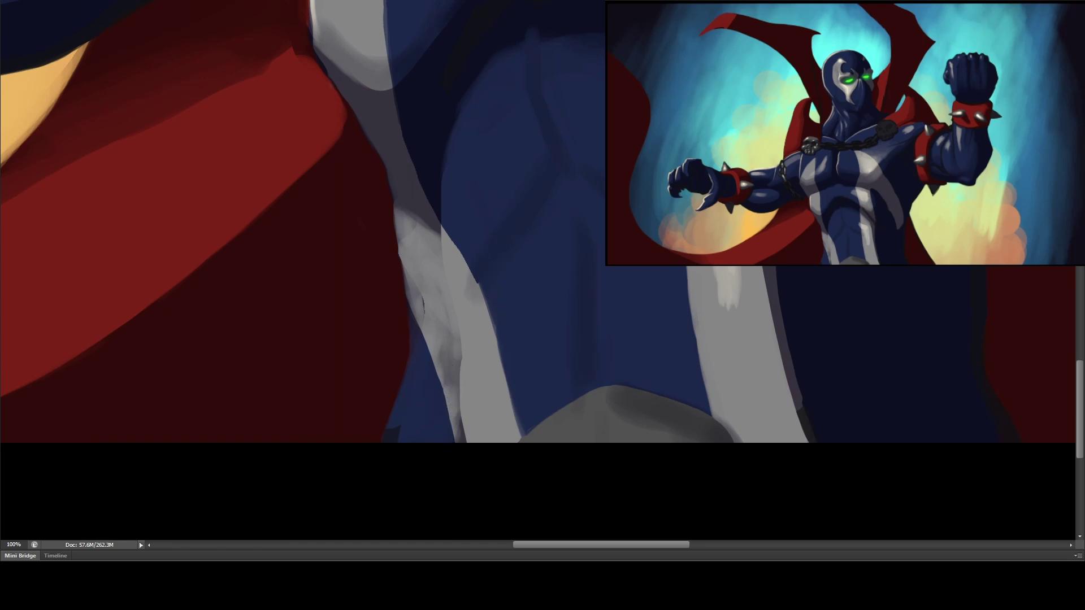
pyautogui.moveTo(503, 336); pyautogui.dragTo(394, 334)
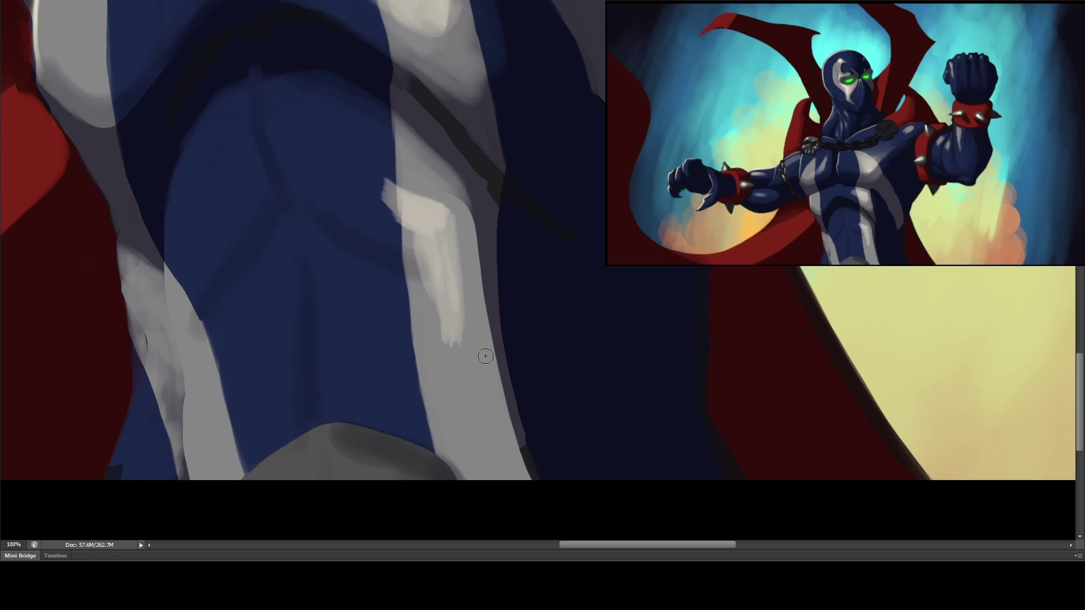
pyautogui.hotkey('ctrl', '-')
pyautogui.hotkey('ctrl', '-')
pyautogui.hotkey('ctrl', '-')
pyautogui.hotkey('ctrl', '-')
pyautogui.hotkey('ctrl', 's')
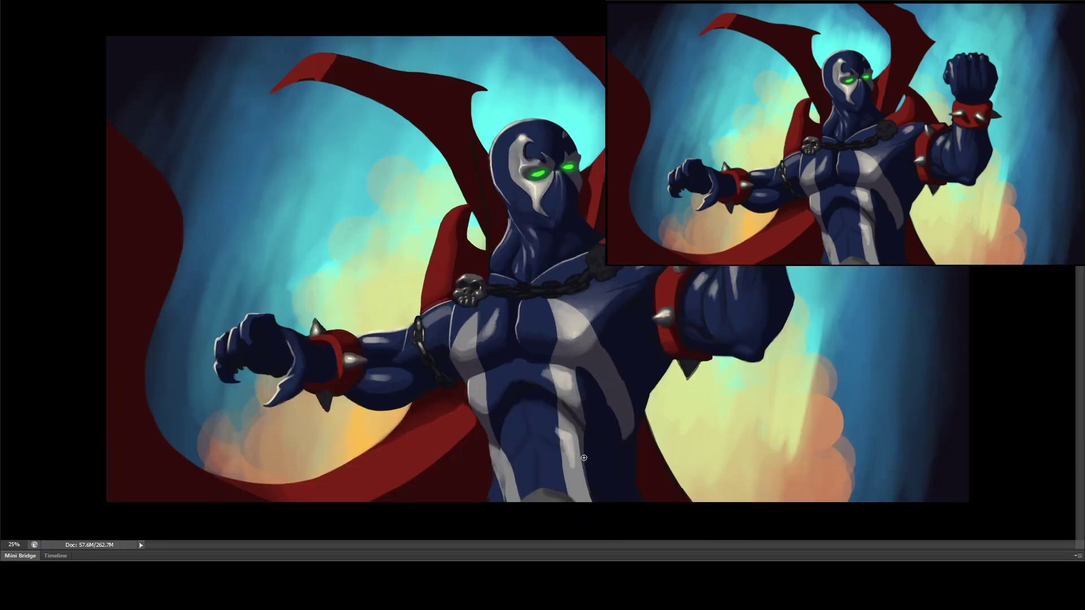
# - Paint light grey highlights on the skull's brow, nose, teeth, right eye and jaw
pyautogui.hotkey('ctrl', '+')
pyautogui.hotkey('ctrl', '+')
pyautogui.hotkey('ctrl', '+')
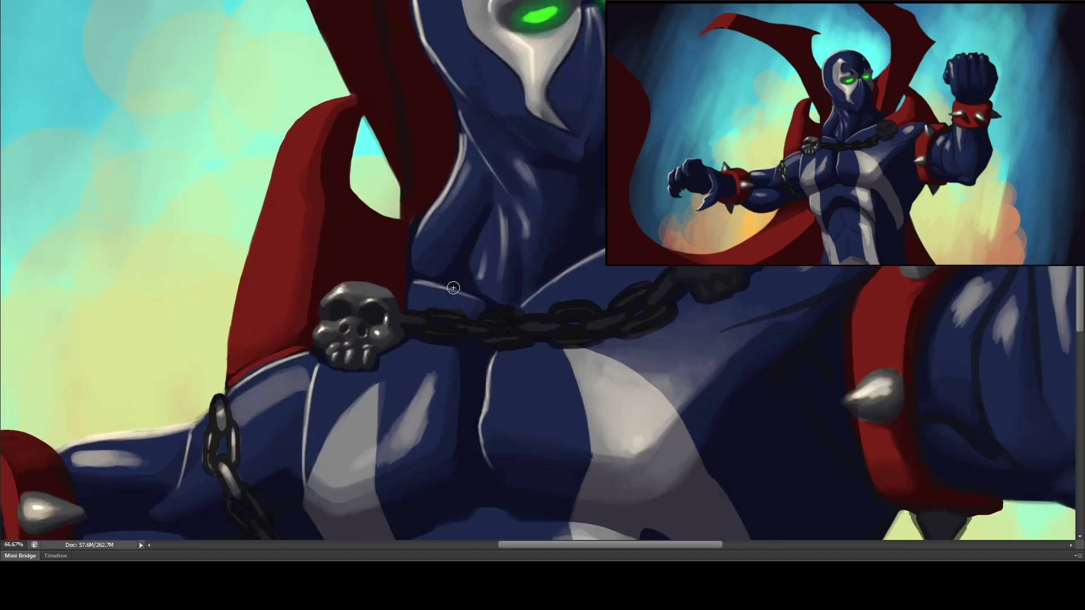
pyautogui.moveTo(450, 289); pyautogui.dragTo(308, 361)
pyautogui.hotkey('ctrl', '+')
pyautogui.hotkey('ctrl', '+')
pyautogui.moveTo(514, 160); pyautogui.dragTo(474, 213)
pyautogui.moveTo(476, 240); pyautogui.dragTo(439, 286)
pyautogui.moveTo(497, 302); pyautogui.dragTo(474, 345)
pyautogui.moveTo(531, 305); pyautogui.dragTo(528, 323)
pyautogui.moveTo(589, 215); pyautogui.dragTo(536, 261)
pyautogui.moveTo(382, 217)
pyautogui.mouseDown()
pyautogui.moveTo(371, 293)
pyautogui.moveTo(388, 324)
pyautogui.moveTo(452, 380)
pyautogui.moveTo(577, 350)
pyautogui.moveTo(552, 281)
pyautogui.moveTo(431, 191)
pyautogui.moveTo(446, 160)
pyautogui.mouseUp()
# - Add grey highlights on the chain links and between the chain and skull
pyautogui.hscroll(-5, 511, 234)
pyautogui.moveTo(584, 307)
pyautogui.mouseDown()
pyautogui.moveTo(599, 298)
pyautogui.moveTo(520, 332)
pyautogui.moveTo(571, 419)
pyautogui.mouseUp()
pyautogui.hscroll(-5, 465, 385)
pyautogui.moveTo(465, 385)
pyautogui.mouseDown()
pyautogui.moveTo(661, 400)
pyautogui.moveTo(465, 341)
pyautogui.moveTo(399, 417)
pyautogui.mouseUp()
pyautogui.hscroll(-5, 376, 322)
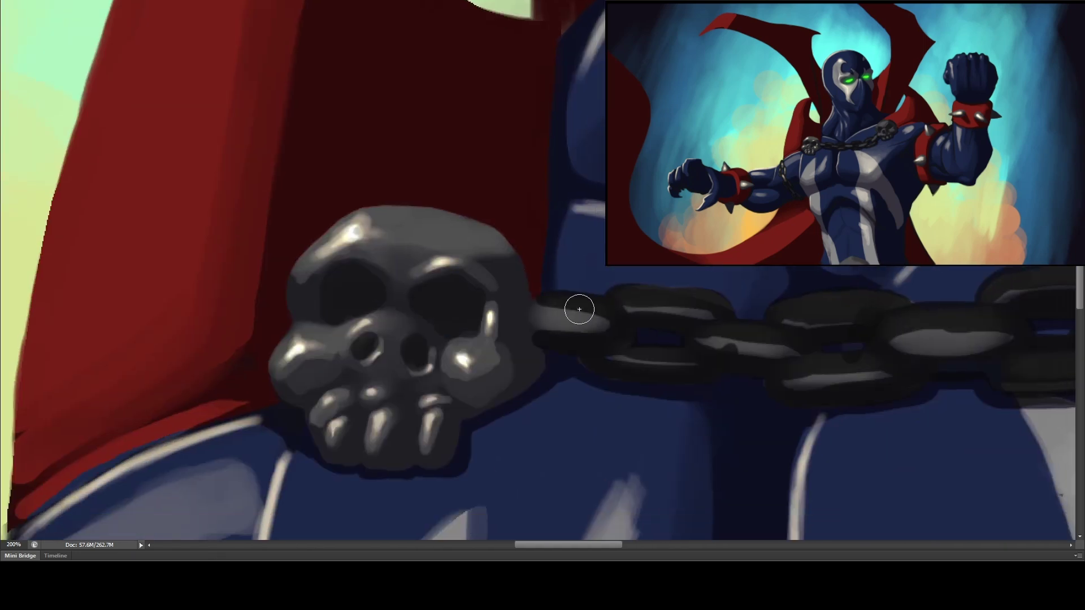
pyautogui.hotkey('ctrl', '-')
pyautogui.hotkey('ctrl', '-')
pyautogui.hscroll(5, 361, 360)
pyautogui.scroll(3, 362, 360)
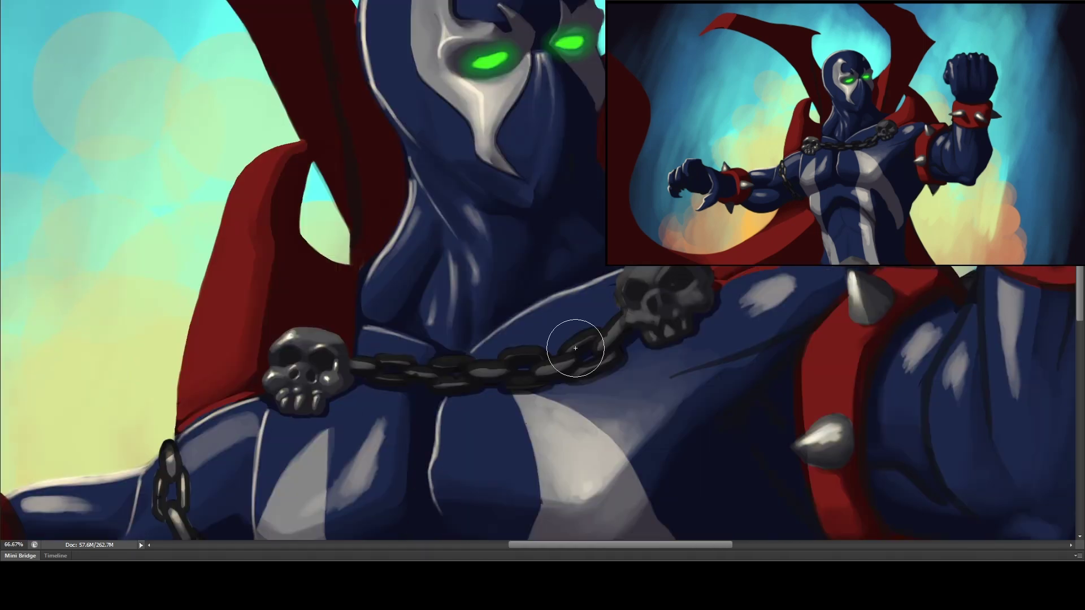
pyautogui.moveTo(617, 337); pyautogui.dragTo(647, 269)
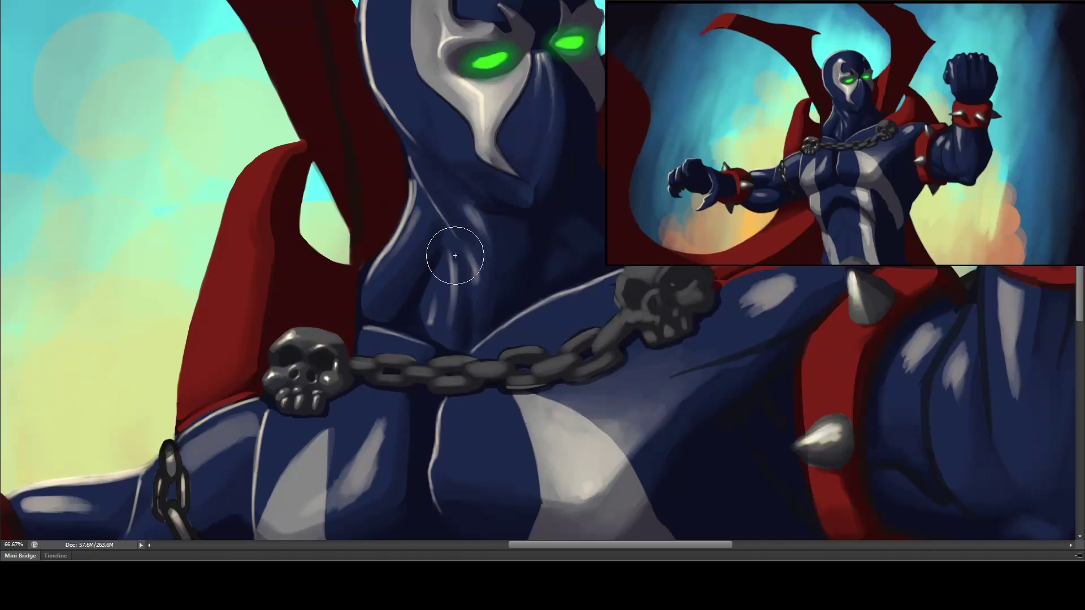
pyautogui.scroll(3, 450, 261)
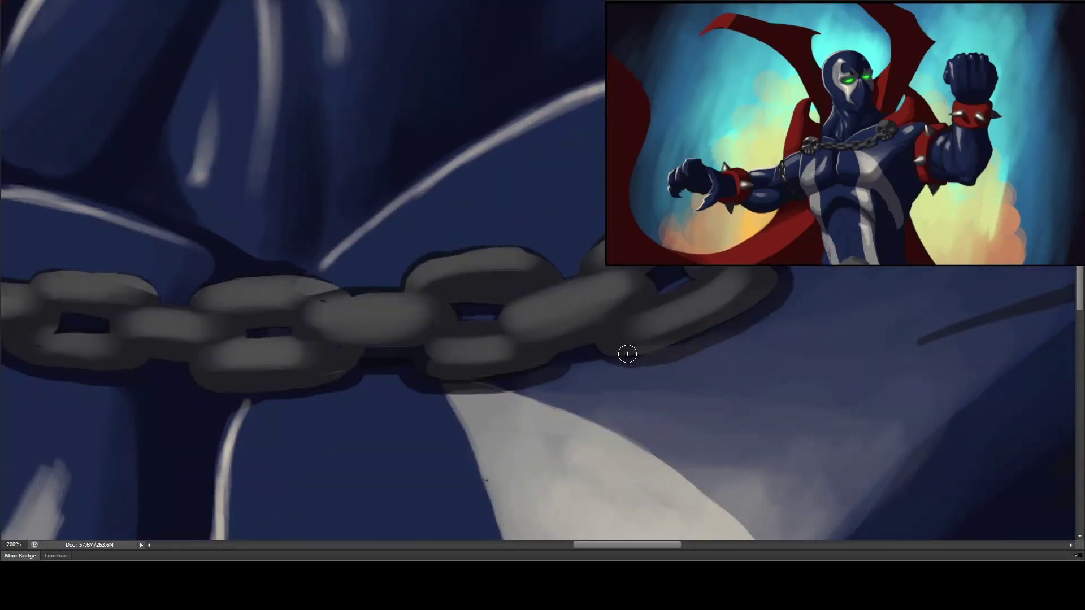
pyautogui.scroll(3, 644, 355)
pyautogui.hscroll(-3, 644, 355)
# - Load a selection of the chain with its outline hidden
pyautogui.click(535, 365)
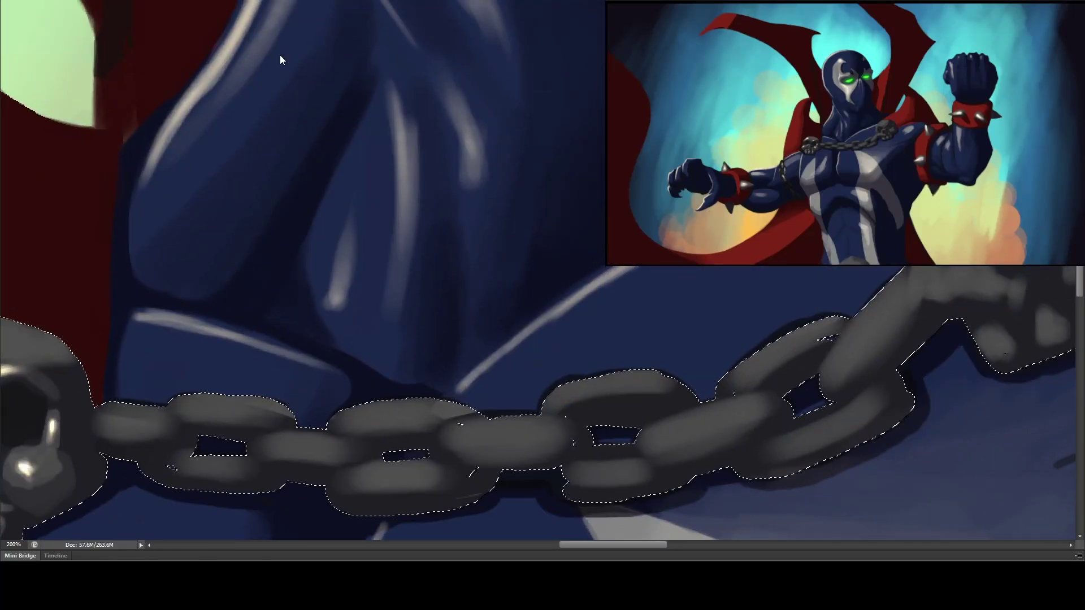
pyautogui.hotkey('ctrl', 'h')
pyautogui.hotkey('ctrl', '-')
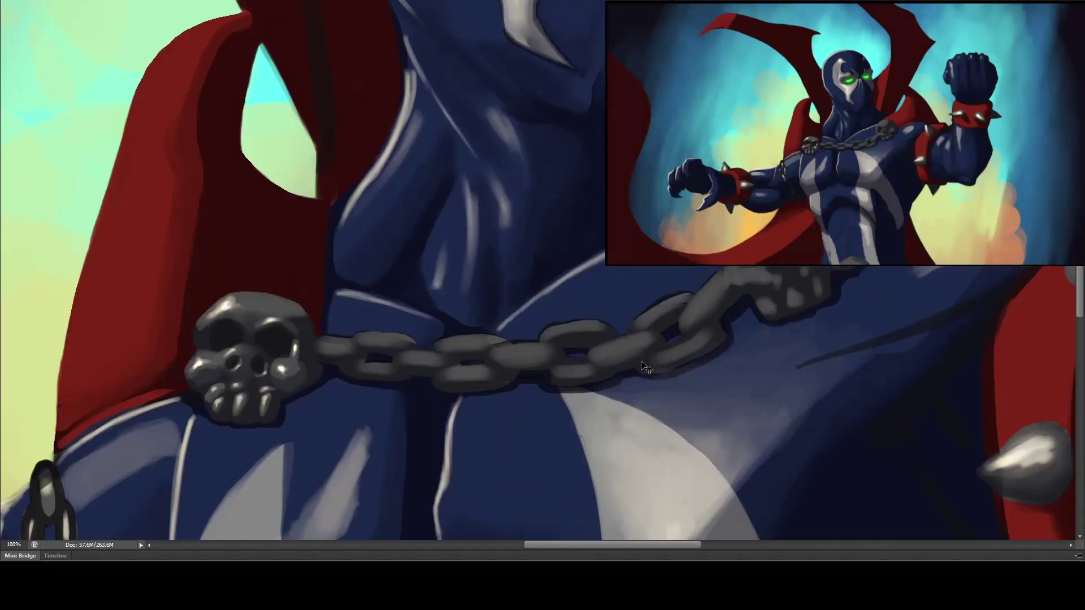
pyautogui.scroll(3, 657, 292)
pyautogui.hscroll(3, 657, 292)
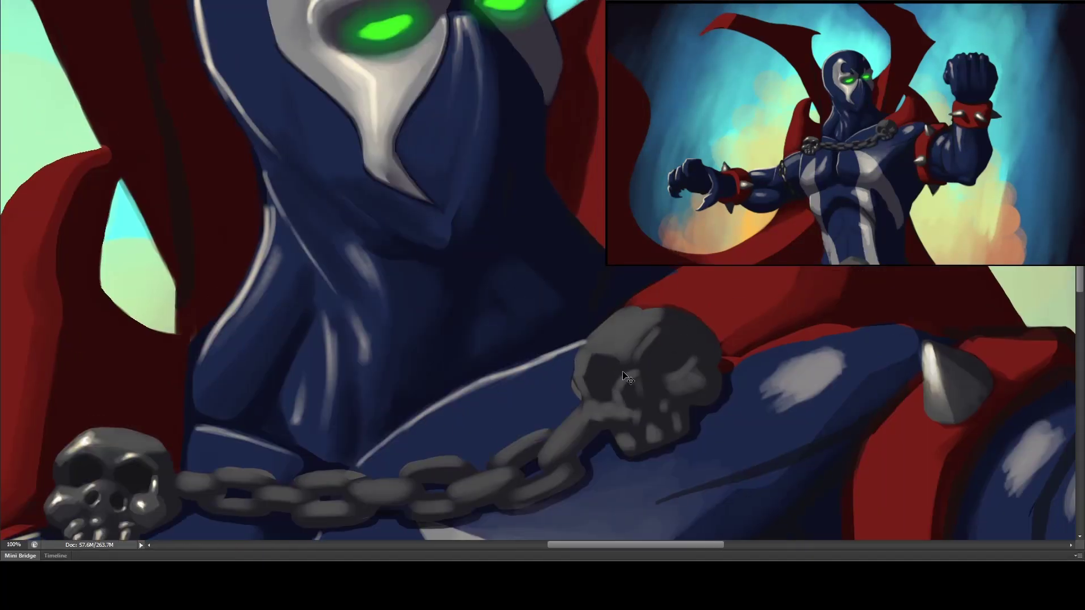
pyautogui.scroll(2, 628, 376)
# - Highlight the chain skull's top, both brows and eye-socket rims
pyautogui.moveTo(415, 192); pyautogui.dragTo(517, 149)
pyautogui.moveTo(506, 265); pyautogui.dragTo(528, 235)
pyautogui.moveTo(605, 334); pyautogui.dragTo(672, 289)
pyautogui.moveTo(509, 327); pyautogui.dragTo(446, 395)
pyautogui.moveTo(365, 432)
pyautogui.mouseDown()
pyautogui.moveTo(380, 417)
pyautogui.moveTo(429, 414)
pyautogui.mouseUp()
pyautogui.moveTo(410, 446); pyautogui.dragTo(469, 449)
pyautogui.moveTo(313, 327); pyautogui.dragTo(356, 373)
pyautogui.moveTo(356, 333); pyautogui.dragTo(345, 260)
pyautogui.moveTo(336, 254); pyautogui.dragTo(426, 261)
# - Paint light grey metallic highlights across the chain links
pyautogui.scroll(-3, 480, 381)
pyautogui.hscroll(2, 480, 380)
pyautogui.hscroll(-5, 524, 237)
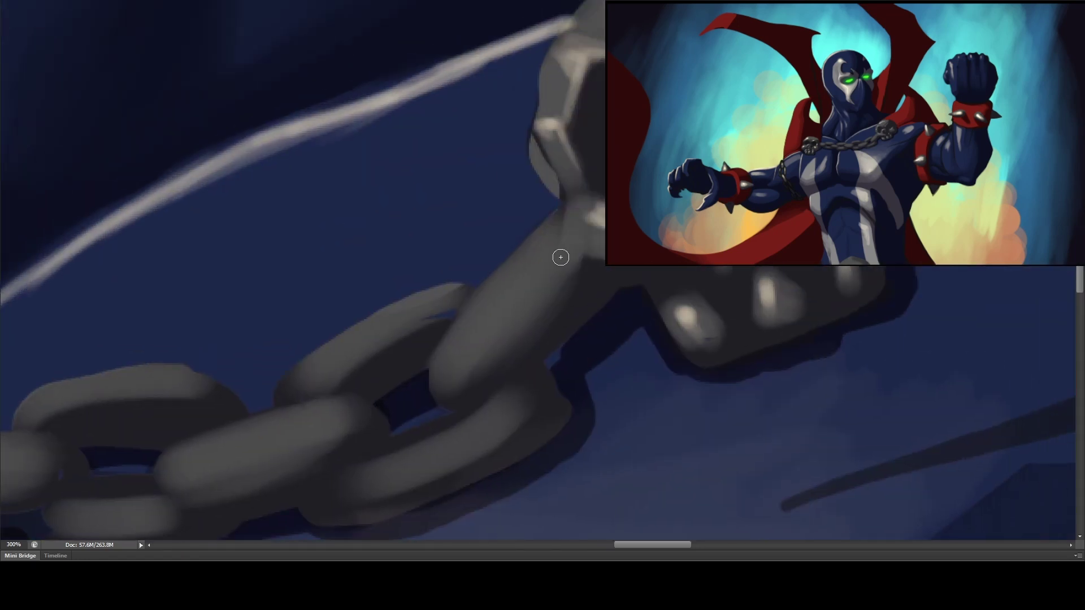
pyautogui.moveTo(524, 237); pyautogui.dragTo(480, 333)
pyautogui.moveTo(497, 415); pyautogui.dragTo(407, 475)
pyautogui.moveTo(398, 316)
pyautogui.mouseDown()
pyautogui.moveTo(305, 390)
pyautogui.moveTo(311, 382)
pyautogui.mouseUp()
pyautogui.hscroll(-3, 634, 334)
pyautogui.moveTo(565, 382); pyautogui.dragTo(700, 331)
pyautogui.moveTo(421, 322); pyautogui.dragTo(554, 285)
pyautogui.moveTo(463, 428); pyautogui.dragTo(523, 419)
pyautogui.moveTo(373, 361)
pyautogui.mouseDown()
pyautogui.moveTo(260, 385)
pyautogui.moveTo(387, 376)
pyautogui.mouseUp()
pyautogui.hscroll(-3, 606, 390)
pyautogui.moveTo(588, 395); pyautogui.dragTo(707, 385)
pyautogui.moveTo(560, 316); pyautogui.dragTo(761, 302)
pyautogui.moveTo(557, 346); pyautogui.dragTo(463, 345)
pyautogui.moveTo(435, 288); pyautogui.dragTo(328, 291)
pyautogui.moveTo(435, 379); pyautogui.dragTo(333, 379)
pyautogui.moveTo(291, 308); pyautogui.dragTo(203, 308)
# - Add more short metallic highlight strokes along the rest of the chain
pyautogui.hscroll(-3, 460, 286)
pyautogui.moveTo(452, 272); pyautogui.dragTo(498, 269)
pyautogui.moveTo(571, 252); pyautogui.dragTo(604, 248)
pyautogui.moveTo(576, 341); pyautogui.dragTo(622, 340)
pyautogui.hscroll(3, 622, 339)
pyautogui.moveTo(441, 382); pyautogui.dragTo(500, 379)
pyautogui.moveTo(585, 321); pyautogui.dragTo(653, 318)
pyautogui.moveTo(777, 376); pyautogui.dragTo(819, 370)
pyautogui.moveTo(873, 329); pyautogui.dragTo(922, 310)
pyautogui.hscroll(3, 905, 316)
pyautogui.moveTo(452, 373); pyautogui.dragTo(495, 330)
pyautogui.moveTo(551, 458); pyautogui.dragTo(624, 421)
pyautogui.hscroll(3, 621, 282)
pyautogui.moveTo(557, 400); pyautogui.dragTo(559, 418)
pyautogui.moveTo(472, 429); pyautogui.dragTo(480, 446)
pyautogui.moveTo(632, 368); pyautogui.dragTo(636, 387)
pyautogui.moveTo(593, 328); pyautogui.dragTo(600, 341)
pyautogui.moveTo(390, 327); pyautogui.dragTo(395, 348)
pyautogui.moveTo(455, 283); pyautogui.dragTo(497, 249)
pyautogui.moveTo(401, 127); pyautogui.dragTo(475, 84)
pyautogui.moveTo(347, 195)
pyautogui.mouseDown()
pyautogui.moveTo(396, 170)
pyautogui.moveTo(362, 231)
pyautogui.mouseUp()
pyautogui.hscroll(3, 522, 313)
pyautogui.scroll(-9, 506, 333)
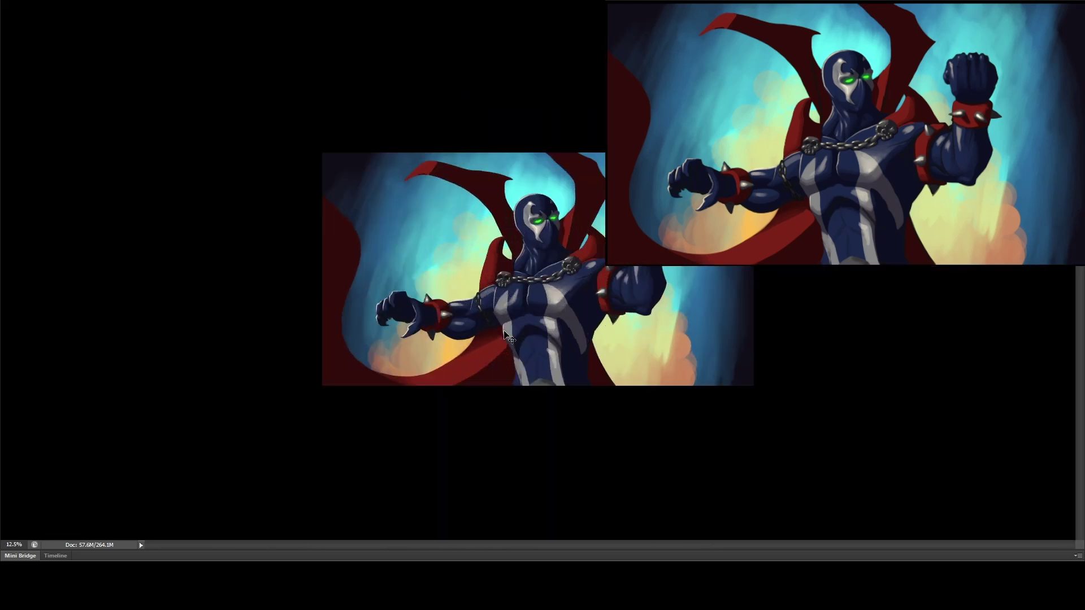
pyautogui.scroll(5, 506, 334)
# - Clear the selection, brighten the cape's left and upper edges, and highlight the raised wristband
pyautogui.hotkey('ctrl', 'shift', 'd')
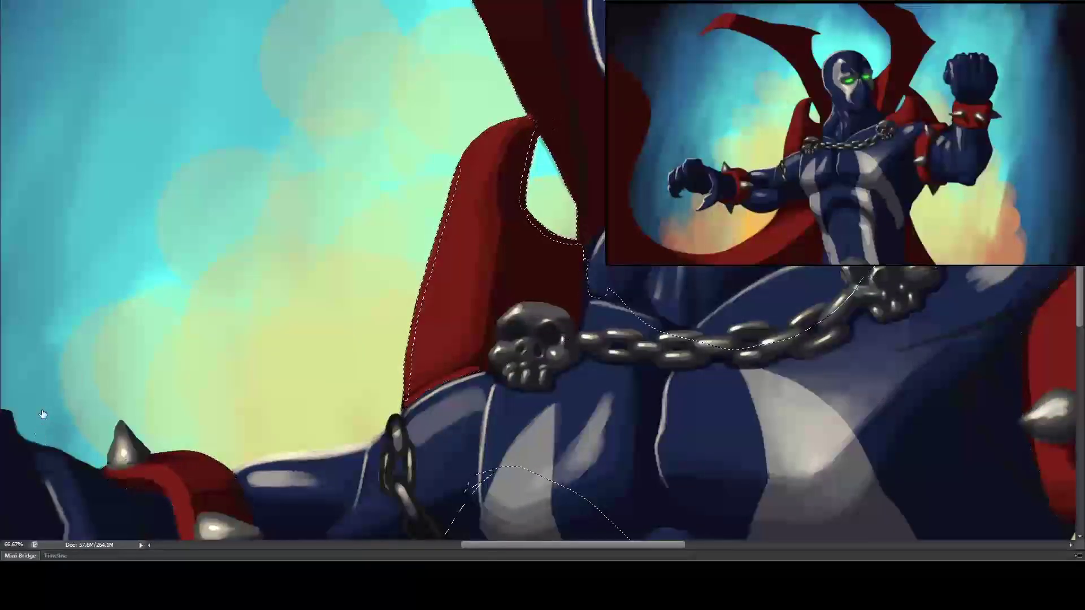
pyautogui.hotkey('ctrl', 'd')
pyautogui.moveTo(443, 214); pyautogui.dragTo(409, 352)
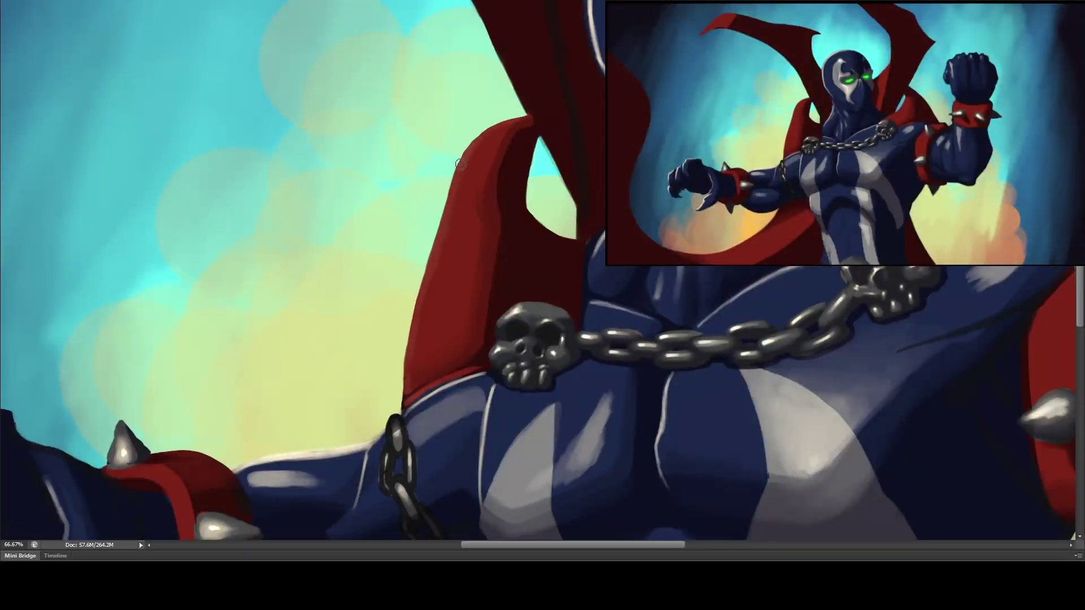
pyautogui.moveTo(462, 163); pyautogui.dragTo(423, 305)
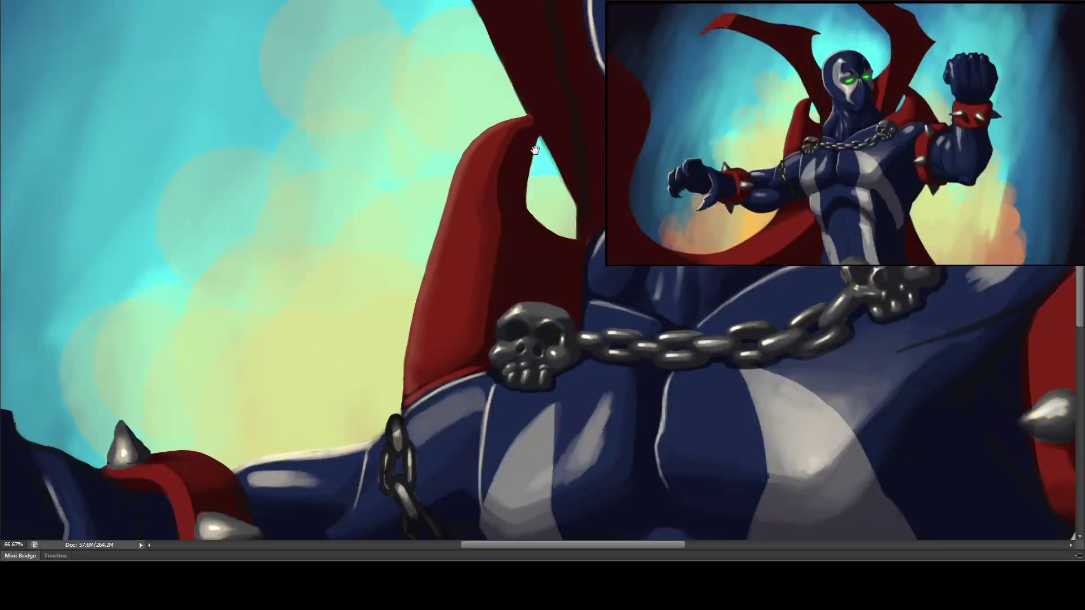
pyautogui.moveTo(537, 174); pyautogui.dragTo(617, 275)
pyautogui.moveTo(515, 374)
pyautogui.mouseDown()
pyautogui.moveTo(566, 362)
pyautogui.moveTo(644, 316)
pyautogui.moveTo(457, 382)
pyautogui.mouseUp()
pyautogui.moveTo(592, 270)
pyautogui.mouseDown()
pyautogui.moveTo(660, 375)
pyautogui.moveTo(643, 508)
pyautogui.moveTo(494, 378)
pyautogui.moveTo(545, 435)
pyautogui.moveTo(469, 331)
pyautogui.moveTo(570, 326)
pyautogui.mouseUp()
pyautogui.moveTo(497, 325)
pyautogui.mouseDown()
pyautogui.moveTo(661, 269)
pyautogui.moveTo(552, 351)
pyautogui.moveTo(567, 351)
pyautogui.moveTo(560, 388)
pyautogui.moveTo(568, 372)
pyautogui.moveTo(534, 412)
pyautogui.moveTo(545, 337)
pyautogui.moveTo(556, 361)
pyautogui.moveTo(534, 325)
pyautogui.moveTo(557, 390)
pyautogui.moveTo(520, 403)
pyautogui.mouseUp()
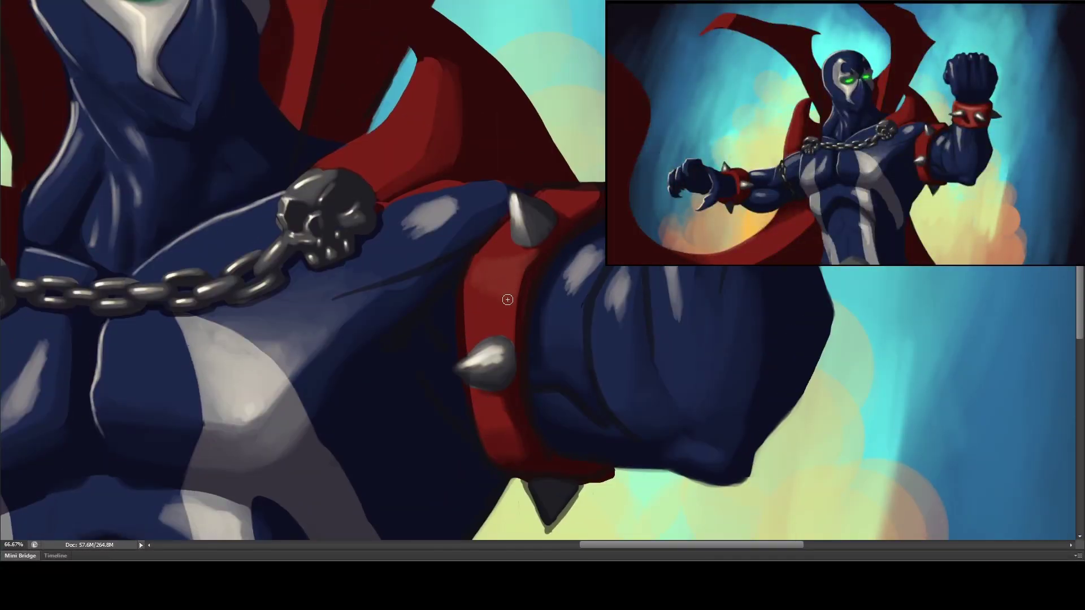
# - Lighten the red wristband's left edge, dab a lighter red highlight and darken its lower edge
pyautogui.moveTo(509, 338); pyautogui.dragTo(486, 245)
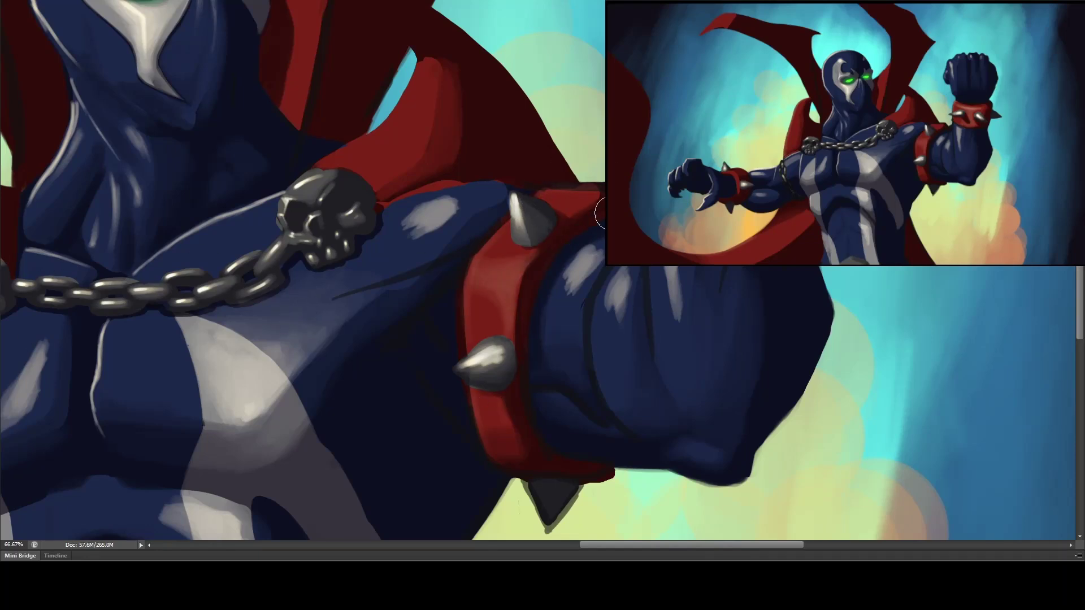
pyautogui.click(577, 183)
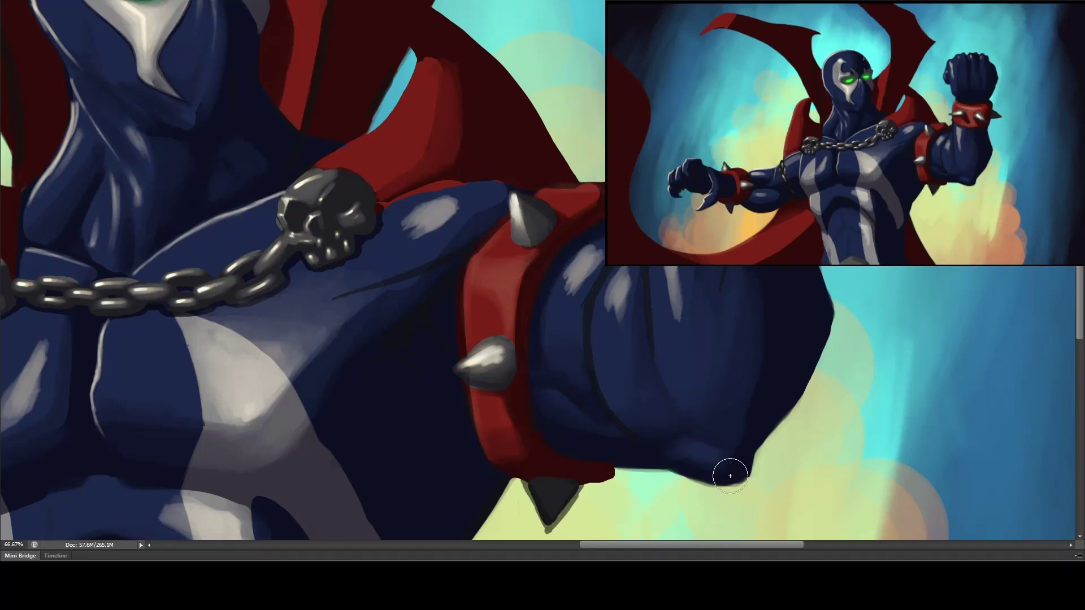
pyautogui.moveTo(765, 213); pyautogui.dragTo(528, 247)
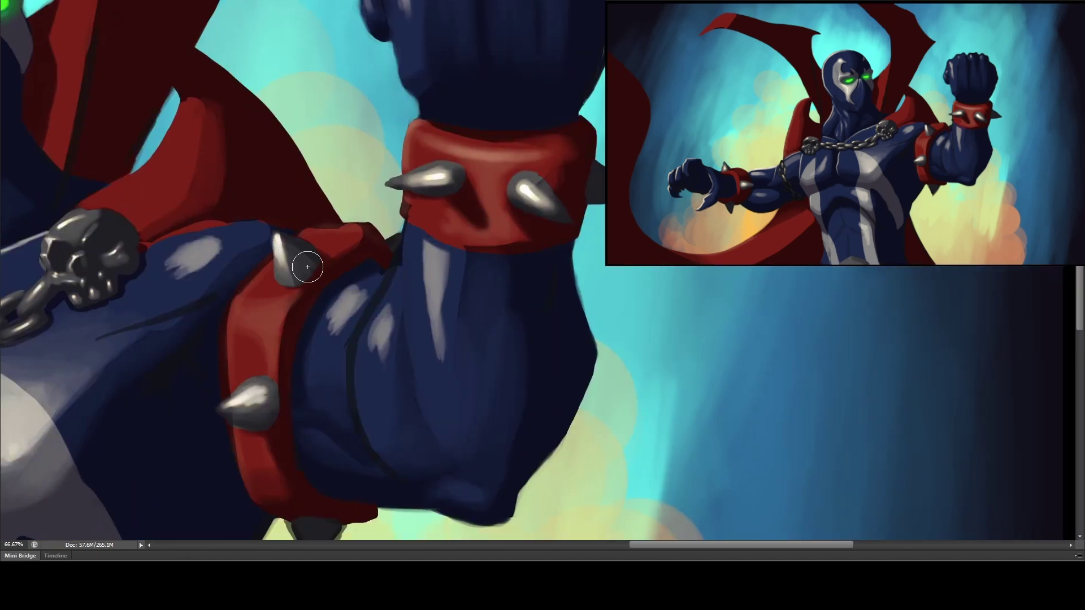
pyautogui.moveTo(412, 226); pyautogui.dragTo(424, 231)
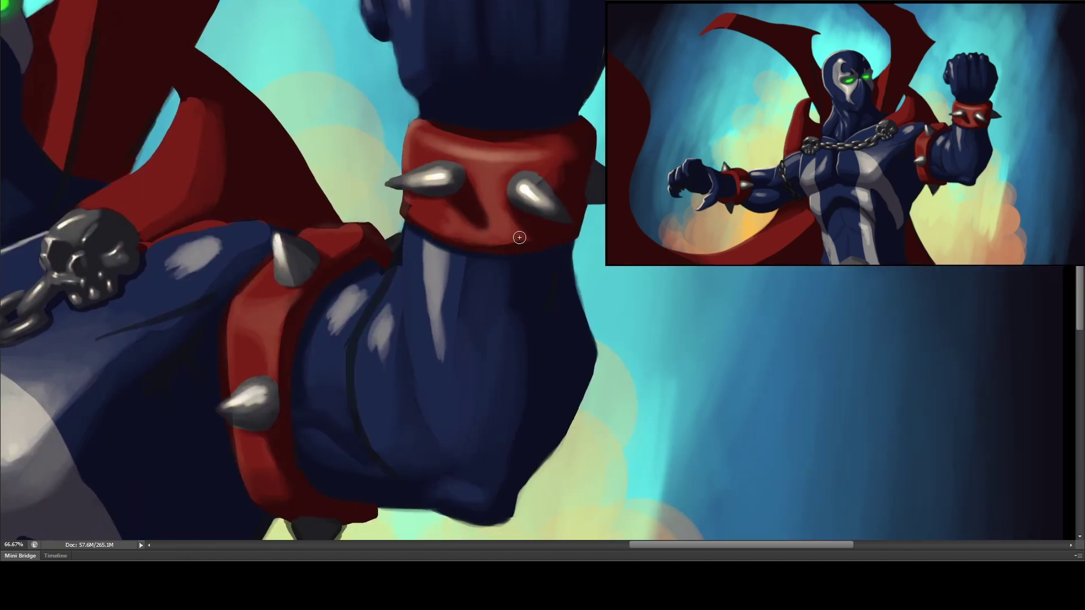
# - Paint highlight strokes across the raised fist
pyautogui.scroll(5, 429, 186)
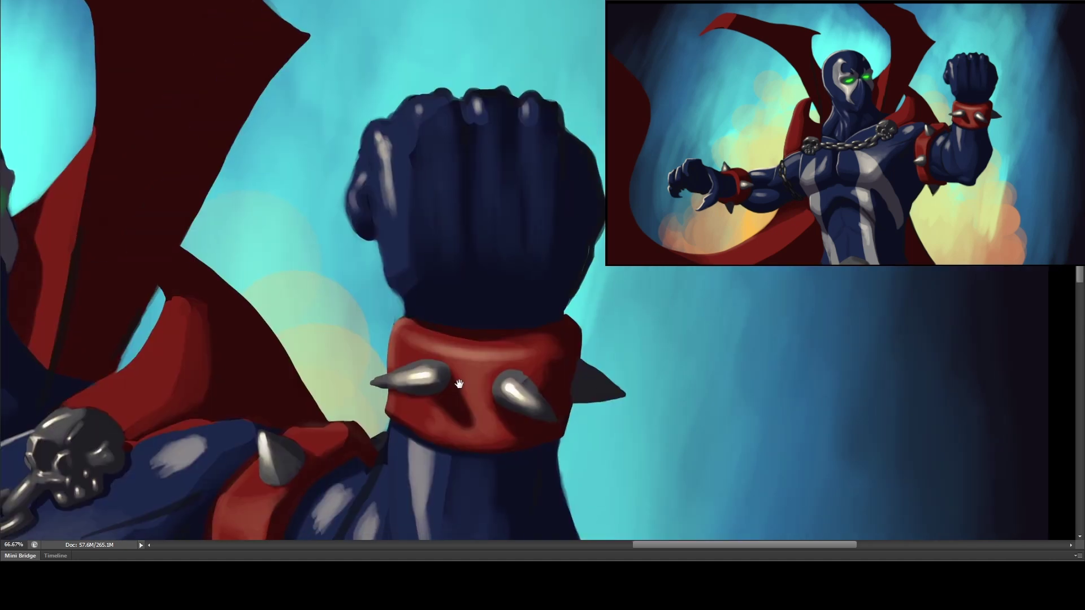
pyautogui.moveTo(545, 244)
pyautogui.mouseDown()
pyautogui.moveTo(484, 257)
pyautogui.moveTo(558, 409)
pyautogui.mouseUp()
pyautogui.scroll(-3, 472, 295)
pyautogui.scroll(3, 68, 294)
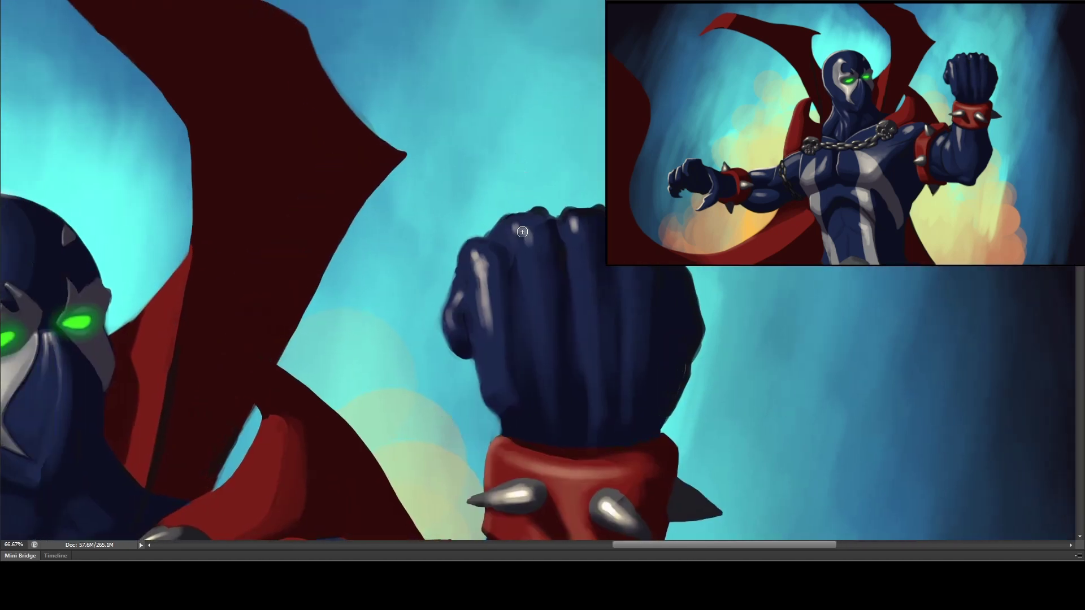
pyautogui.moveTo(519, 227); pyautogui.dragTo(625, 339)
pyautogui.moveTo(622, 396); pyautogui.dragTo(664, 421)
pyautogui.moveTo(503, 266); pyautogui.dragTo(492, 384)
pyautogui.moveTo(525, 249); pyautogui.dragTo(593, 234)
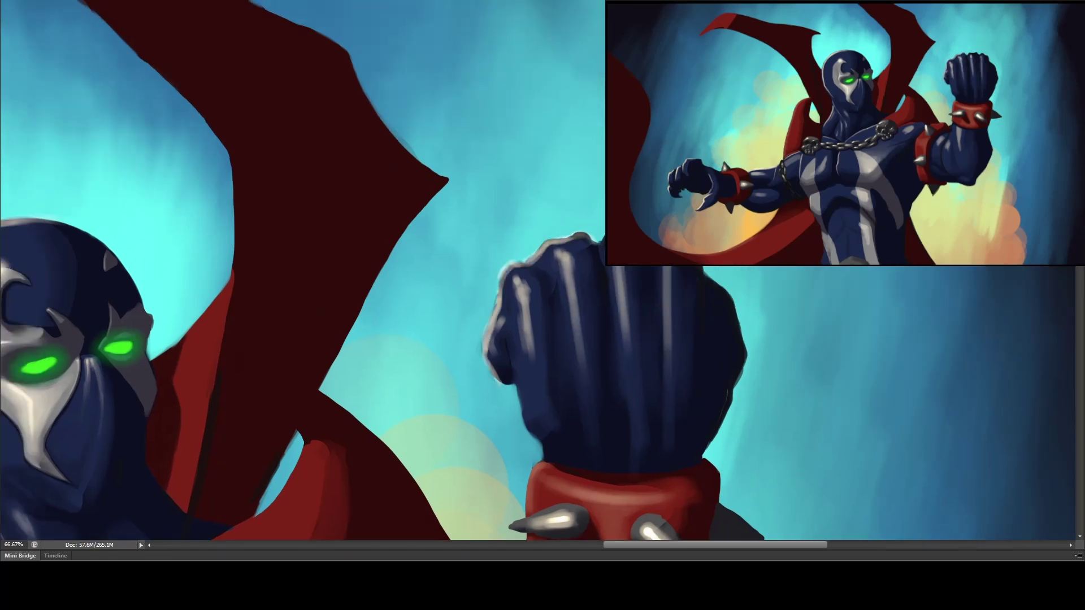
# - Add a faint shadow along the forearm highlight near the wristband
pyautogui.press('h')
pyautogui.moveTo(546, 189); pyautogui.dragTo(472, 390)
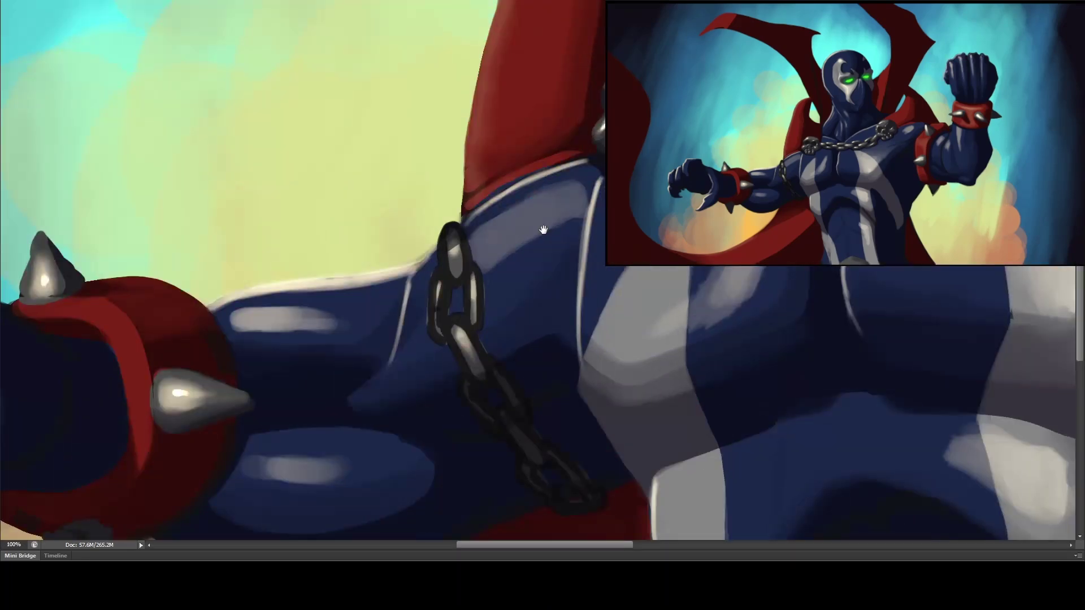
pyautogui.moveTo(543, 229); pyautogui.dragTo(701, 178)
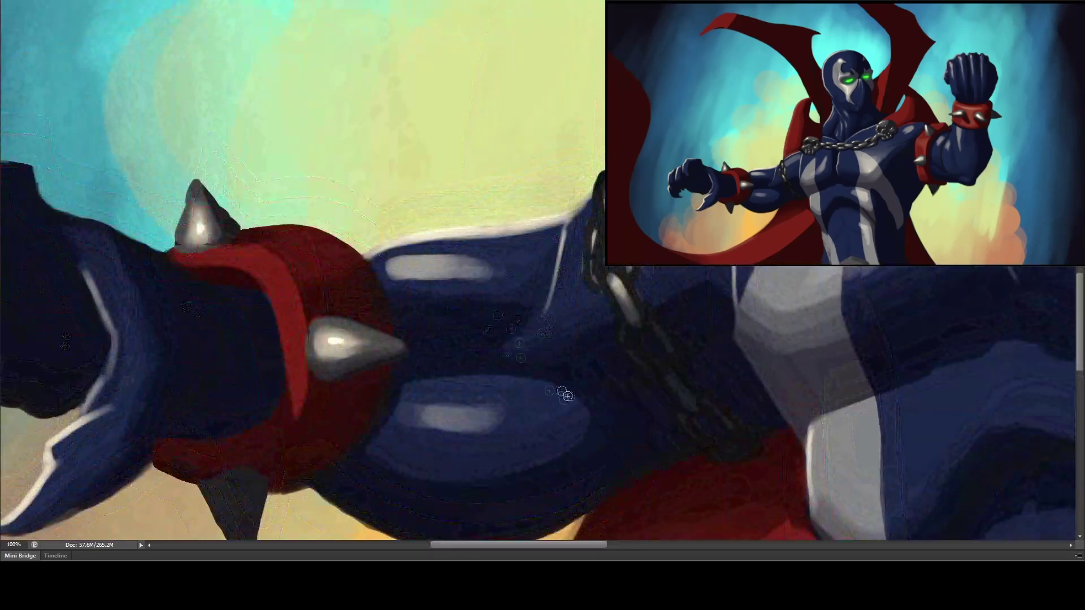
pyautogui.moveTo(509, 366); pyautogui.dragTo(563, 391)
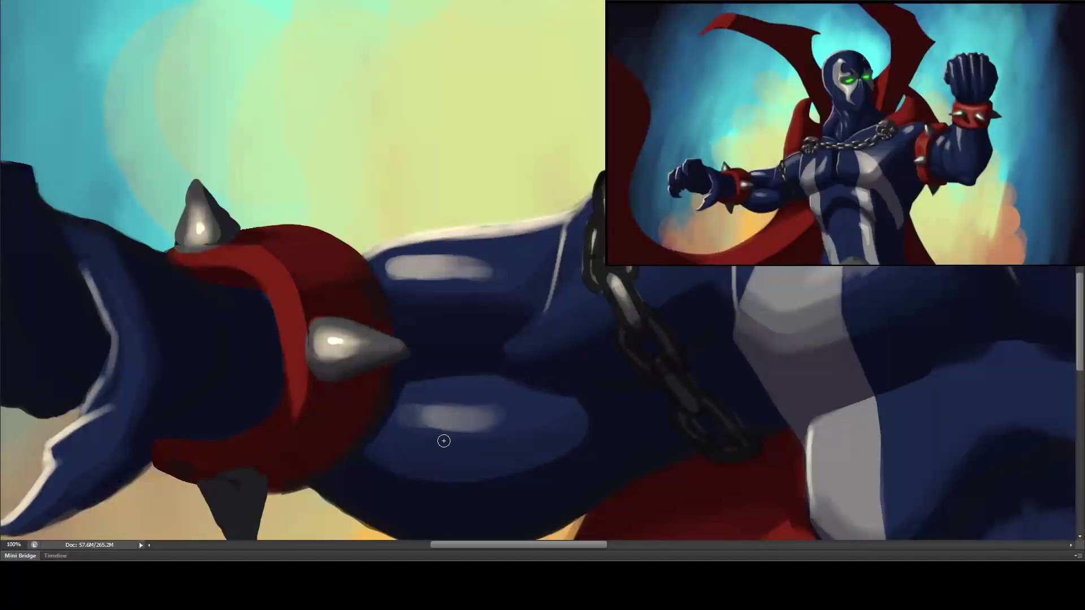
# - Paint pale light strokes along the rim of Spawn's head and neck, then view the whole painting
pyautogui.press('h')
pyautogui.moveTo(577, 443)
pyautogui.mouseDown()
pyautogui.moveTo(671, 429)
pyautogui.moveTo(668, 453)
pyautogui.mouseUp()
pyautogui.scroll(4, 472, 261)
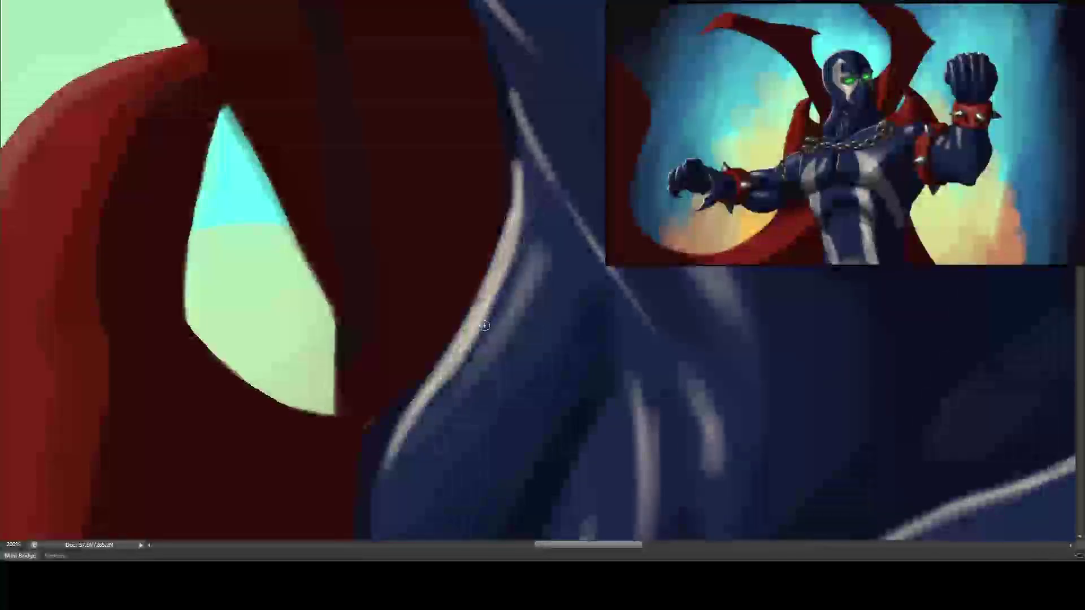
pyautogui.scroll(3, 489, 341)
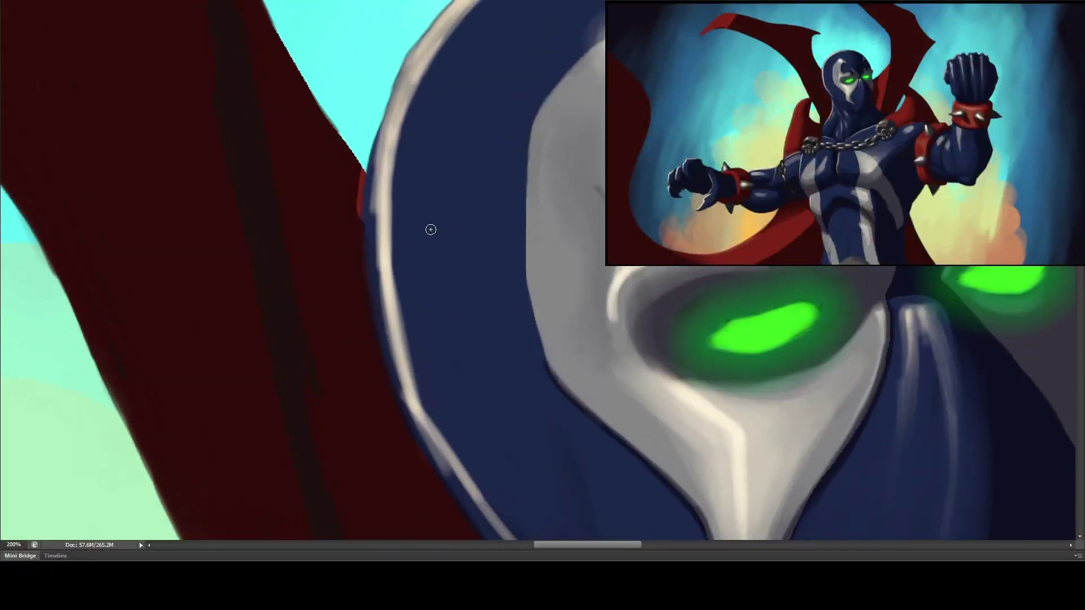
pyautogui.scroll(3, 432, 232)
pyautogui.moveTo(376, 183)
pyautogui.mouseDown()
pyautogui.moveTo(395, 396)
pyautogui.moveTo(474, 503)
pyautogui.mouseUp()
pyautogui.scroll(-3, 475, 502)
pyautogui.moveTo(345, 221); pyautogui.dragTo(452, 373)
pyautogui.press(']')
pyautogui.press(']')
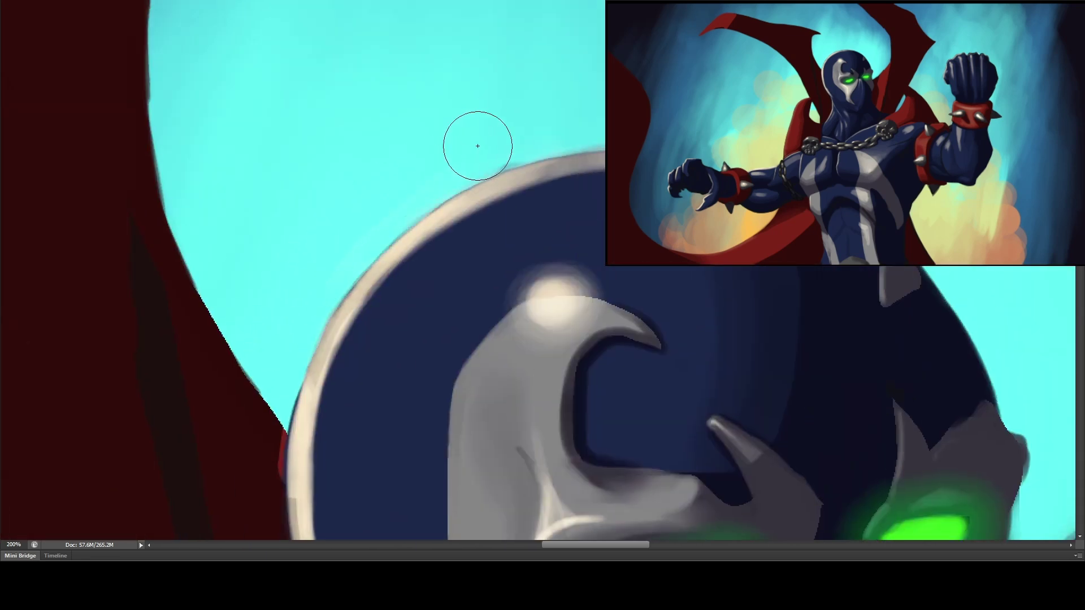
pyautogui.press('[')
pyautogui.press('[')
pyautogui.press('[')
pyautogui.press('[')
pyautogui.press('[')
pyautogui.moveTo(299, 390)
pyautogui.mouseDown()
pyautogui.moveTo(289, 486)
pyautogui.moveTo(334, 310)
pyautogui.moveTo(367, 266)
pyautogui.mouseUp()
pyautogui.hotkey('ctrl', '-')
pyautogui.hotkey('ctrl', '-')
pyautogui.hotkey('ctrl', '-')
pyautogui.hotkey('ctrl', '-')
pyautogui.hotkey('ctrl', '-')
pyautogui.hotkey('ctrl', '-')
pyautogui.hotkey('ctrl', '-')
pyautogui.hotkey('ctrl', '-')
pyautogui.hotkey('ctrl', '-')
pyautogui.hotkey('ctrl', '-')
pyautogui.hotkey('ctrl', '+')
pyautogui.hotkey('ctrl', '+')
pyautogui.hotkey('ctrl', '+')
pyautogui.hotkey('ctrl', '+')
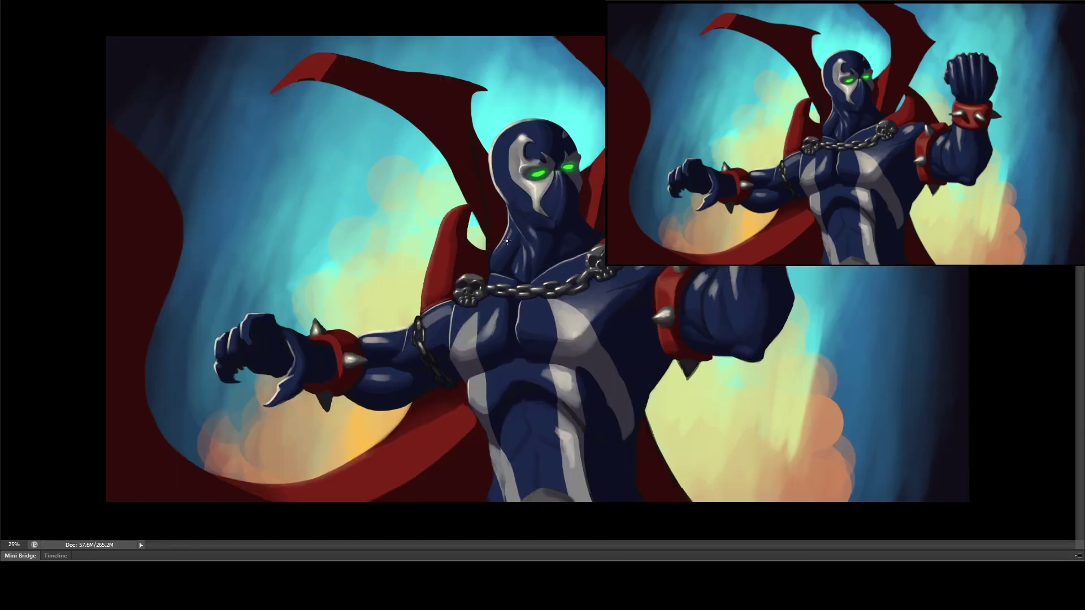
# - Brush blue over the white lines on Spawn's abdomen to tone them down
pyautogui.scroll(3, 545, 330)
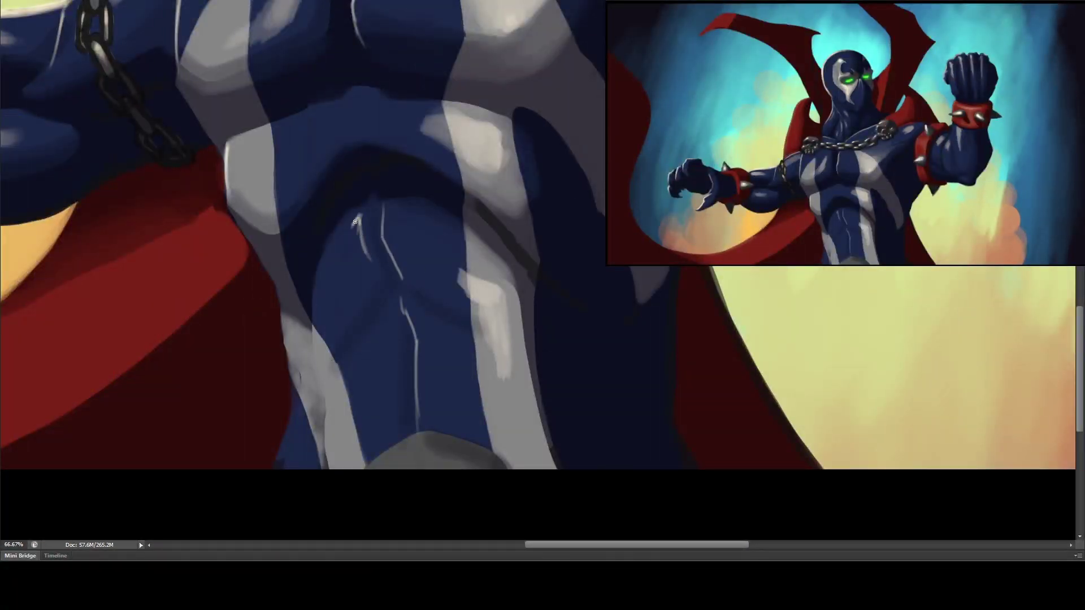
pyautogui.moveTo(362, 218)
pyautogui.mouseDown()
pyautogui.moveTo(390, 310)
pyautogui.moveTo(380, 235)
pyautogui.mouseUp()
pyautogui.moveTo(401, 306)
pyautogui.mouseDown()
pyautogui.moveTo(412, 402)
pyautogui.moveTo(398, 316)
pyautogui.mouseUp()
pyautogui.moveTo(362, 220); pyautogui.dragTo(371, 304)
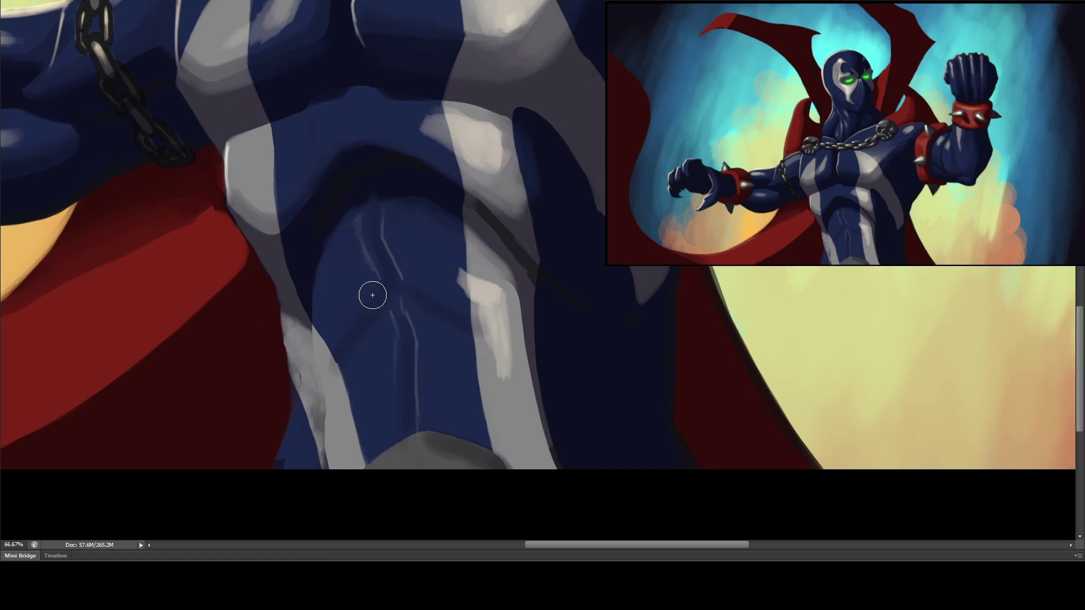
# - Paint a white highlight along the lower edge of the chest stripe
pyautogui.scroll(3, 395, 294)
pyautogui.moveTo(446, 331)
pyautogui.mouseDown()
pyautogui.moveTo(480, 342)
pyautogui.moveTo(466, 362)
pyautogui.mouseUp()
pyautogui.moveTo(524, 198); pyautogui.dragTo(481, 227)
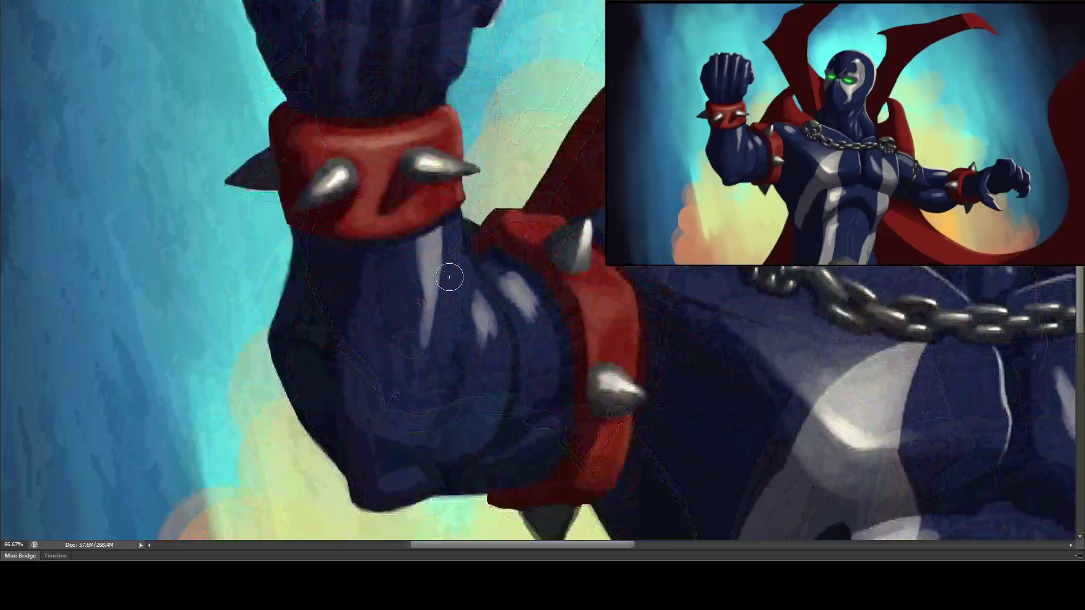
# - Brighten the fist's white streak, the arm contour and the wristband's top edge
pyautogui.moveTo(437, 227)
pyautogui.mouseDown()
pyautogui.moveTo(433, 308)
pyautogui.moveTo(434, 254)
pyautogui.moveTo(512, 386)
pyautogui.mouseUp()
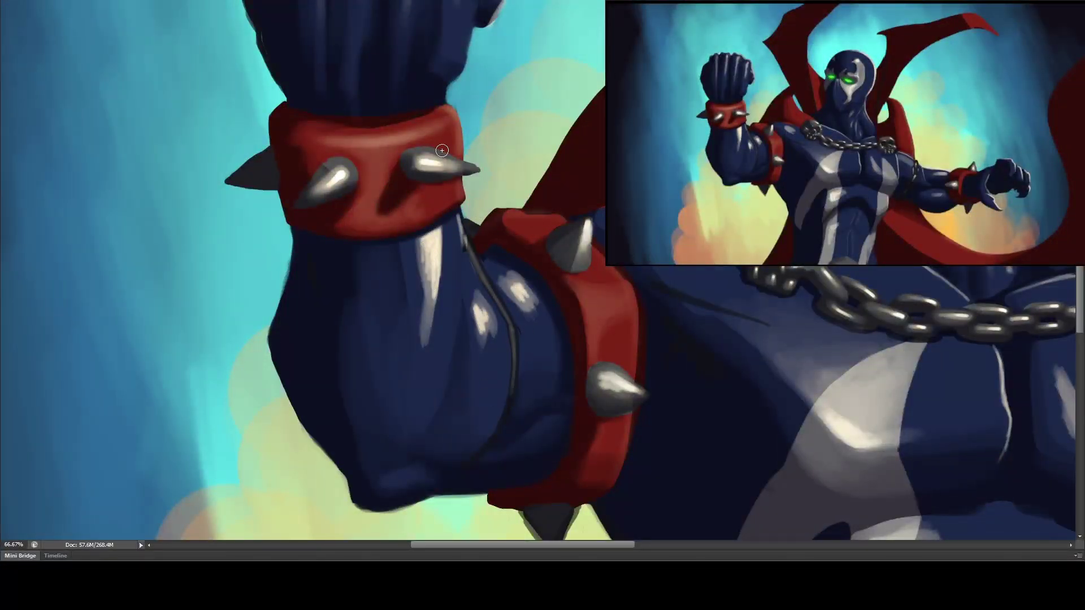
pyautogui.moveTo(460, 224); pyautogui.dragTo(512, 373)
pyautogui.hotkey('ctrl', '-')
pyautogui.hotkey('ctrl', '-')
pyautogui.hotkey('ctrl', '-')
pyautogui.hotkey('ctrl', '-')
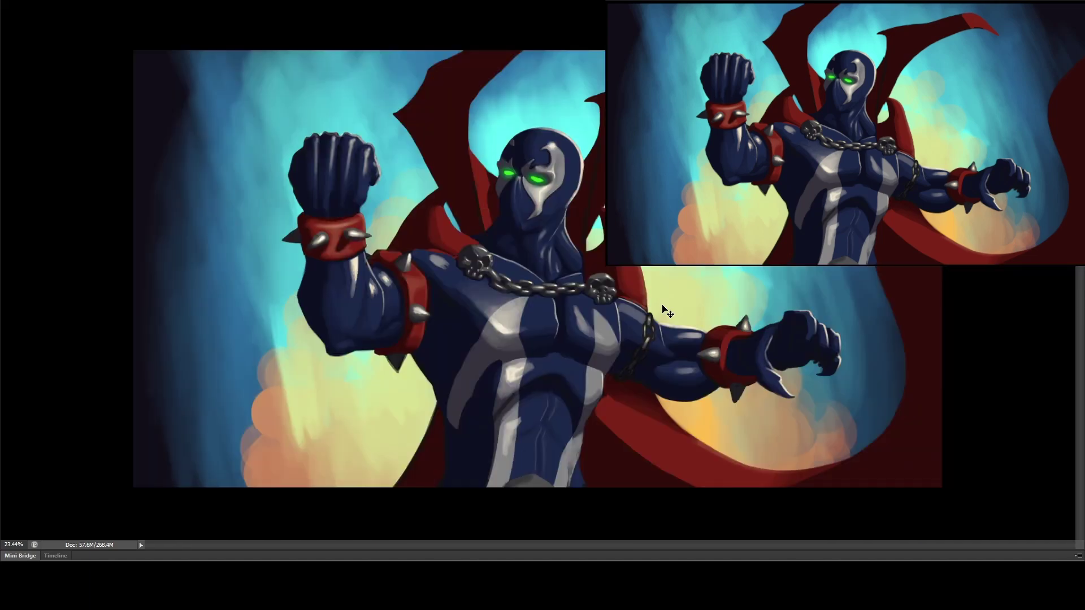
pyautogui.scroll(10, 664, 313)
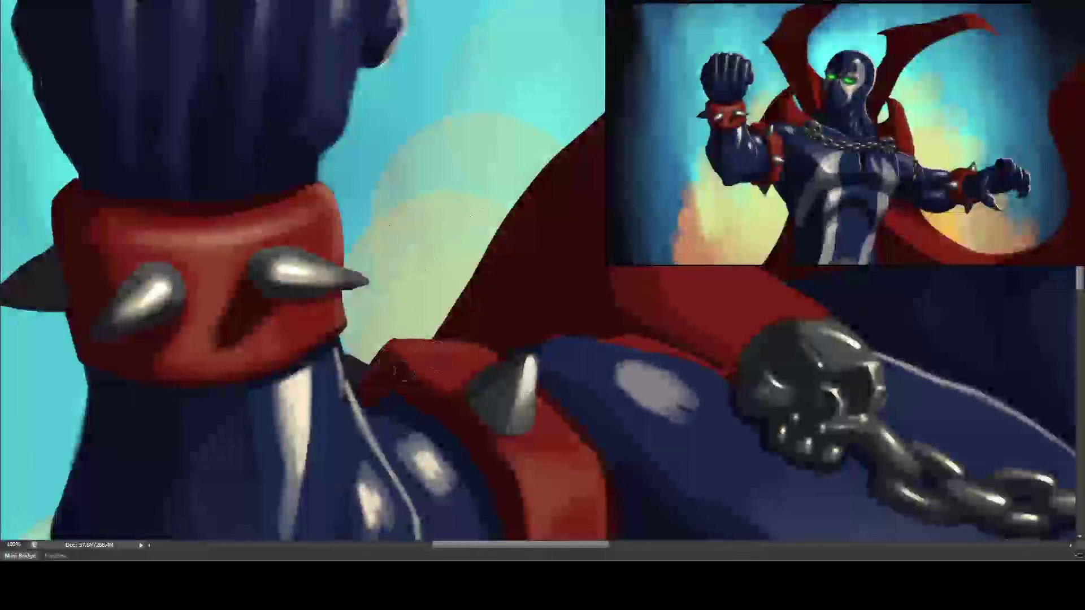
pyautogui.moveTo(242, 170); pyautogui.dragTo(448, 235)
pyautogui.moveTo(500, 267); pyautogui.dragTo(412, 286)
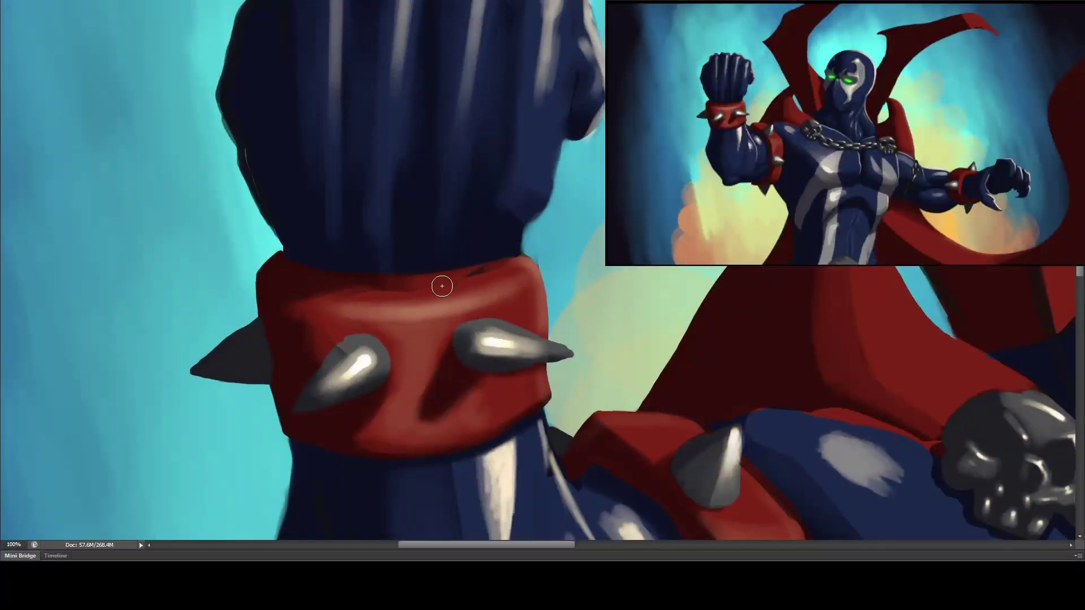
pyautogui.moveTo(530, 414)
pyautogui.mouseDown()
pyautogui.moveTo(555, 222)
pyautogui.moveTo(73, 339)
pyautogui.moveTo(51, 366)
pyautogui.mouseUp()
# - Brighten the abdomen highlight beside the grey stripe
pyautogui.press('r')
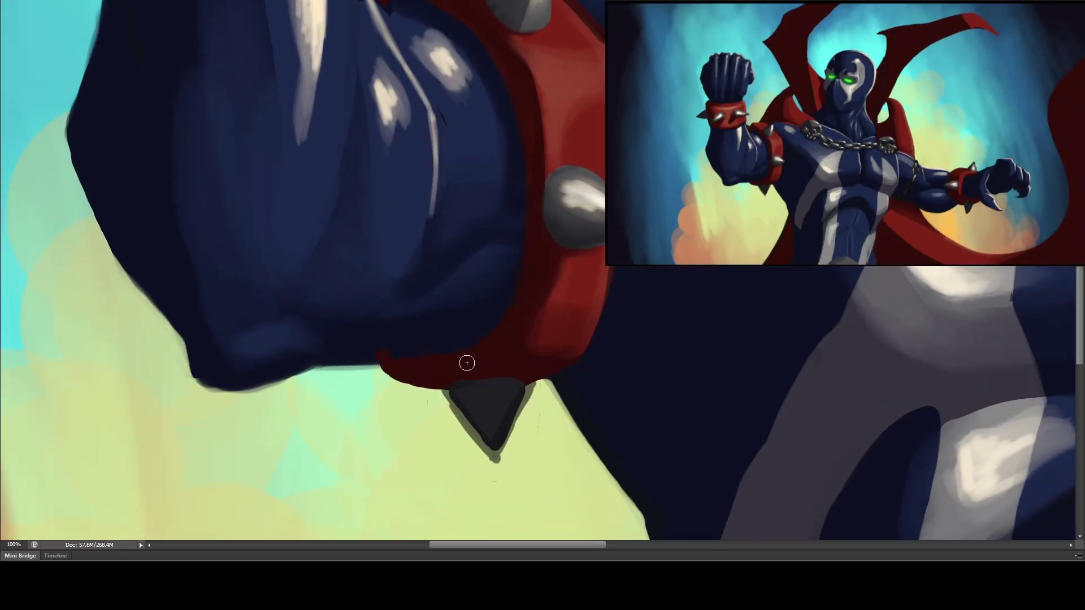
pyautogui.press('r')
pyautogui.press('Escape')
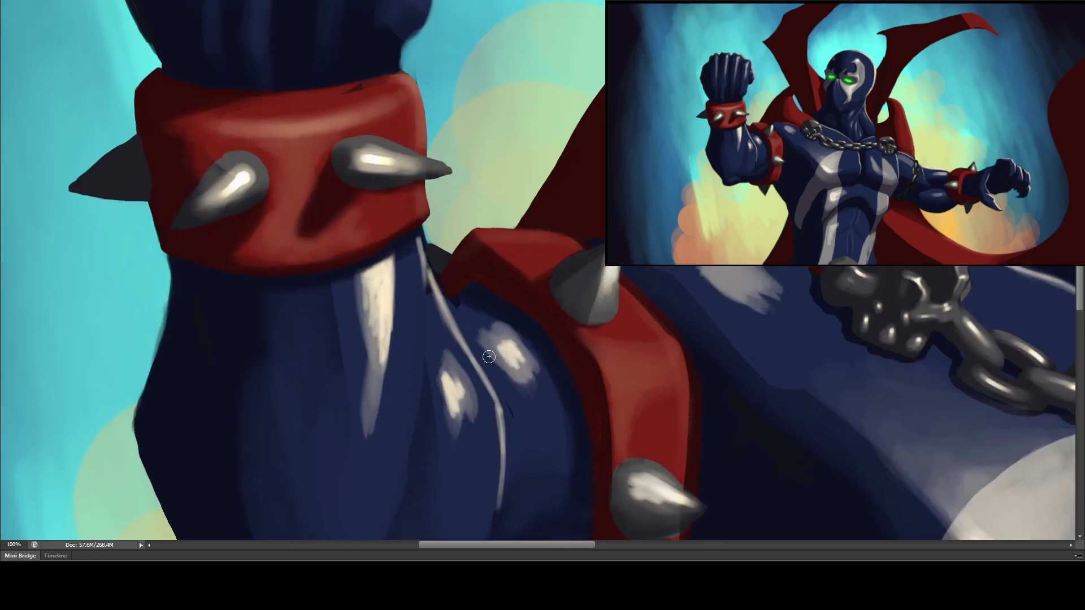
pyautogui.hotkey('ctrl', '-')
pyautogui.hotkey('ctrl', '-')
pyautogui.hotkey('ctrl', '-')
pyautogui.hotkey('ctrl', '-')
pyautogui.hotkey('ctrl', '-')
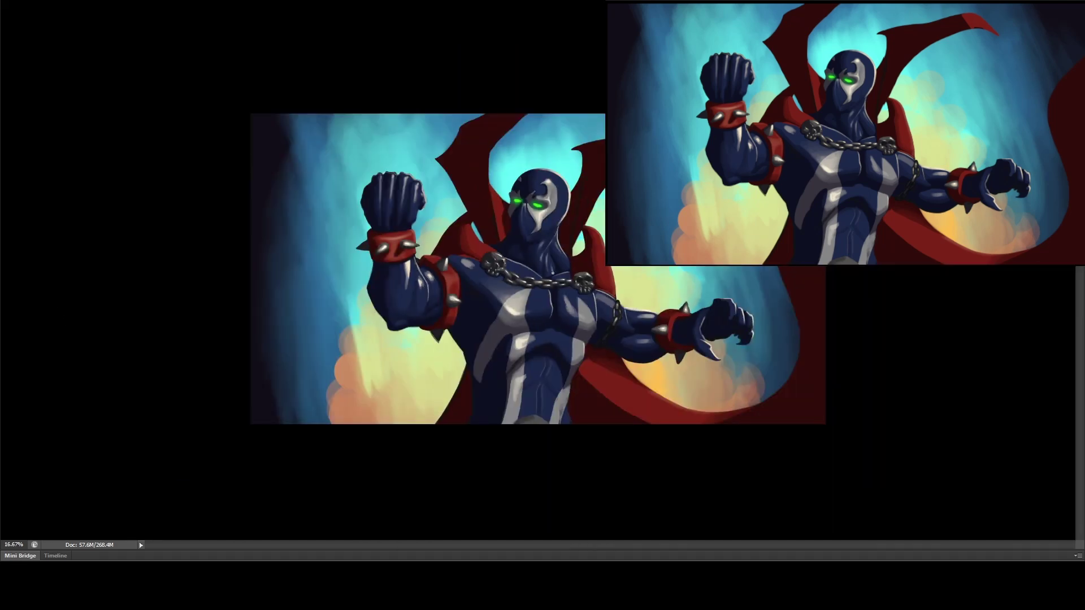
pyautogui.hotkey('ctrl', '+')
pyautogui.hotkey('ctrl', '+')
pyautogui.hotkey('ctrl', '+')
pyautogui.hotkey('ctrl', '+')
pyautogui.hotkey('ctrl', '+')
pyautogui.moveTo(497, 274)
pyautogui.mouseDown()
pyautogui.moveTo(500, 362)
pyautogui.moveTo(582, 440)
pyautogui.moveTo(554, 296)
pyautogui.mouseUp()
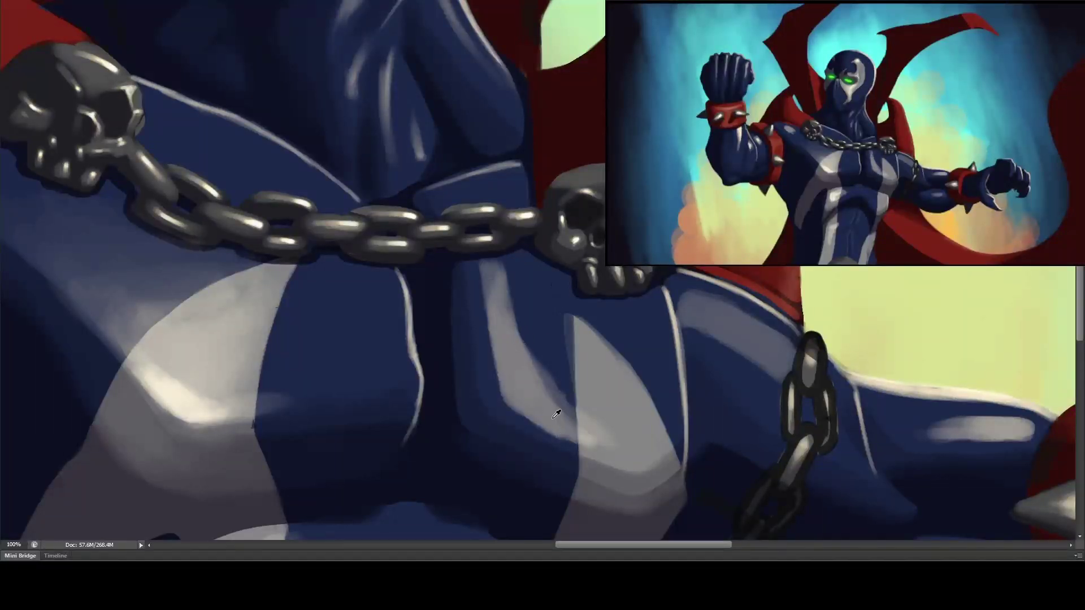
pyautogui.moveTo(552, 417); pyautogui.dragTo(628, 450)
# - Darken left of the grey abdomen stripe with sampled dark blue, then extend a cream highlight
pyautogui.keyDown('alt'); pyautogui.click(555, 378); pyautogui.keyUp('alt')
pyautogui.moveTo(545, 381)
pyautogui.mouseDown()
pyautogui.moveTo(528, 320)
pyautogui.moveTo(609, 426)
pyautogui.mouseUp()
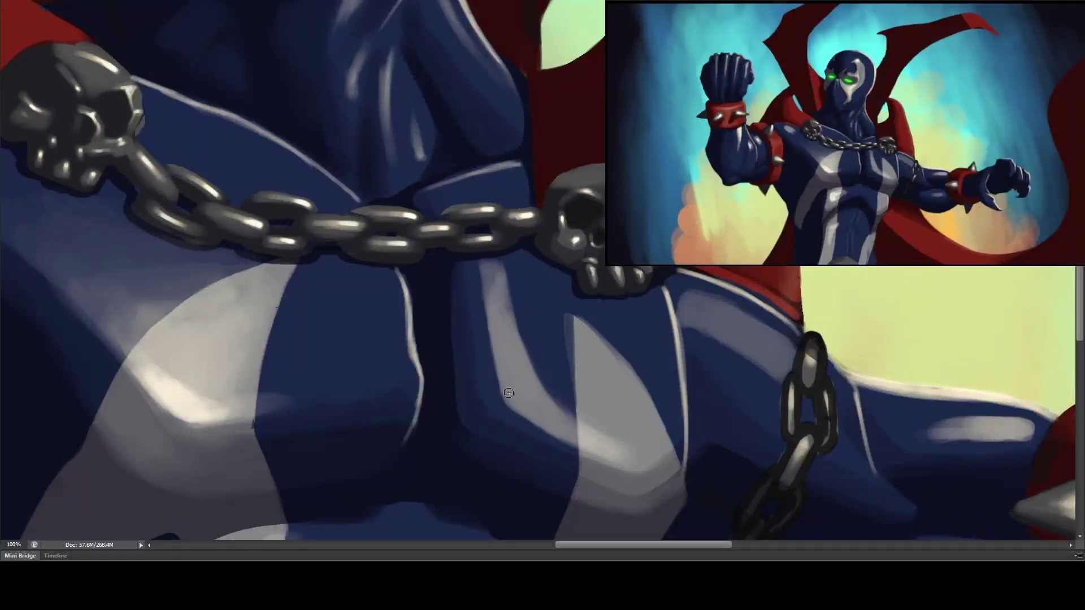
pyautogui.moveTo(509, 394)
pyautogui.mouseDown()
pyautogui.moveTo(500, 346)
pyautogui.moveTo(515, 327)
pyautogui.moveTo(502, 364)
pyautogui.moveTo(508, 327)
pyautogui.moveTo(517, 398)
pyautogui.mouseUp()
pyautogui.hotkey('ctrl', '-')
pyautogui.hotkey('ctrl', '-')
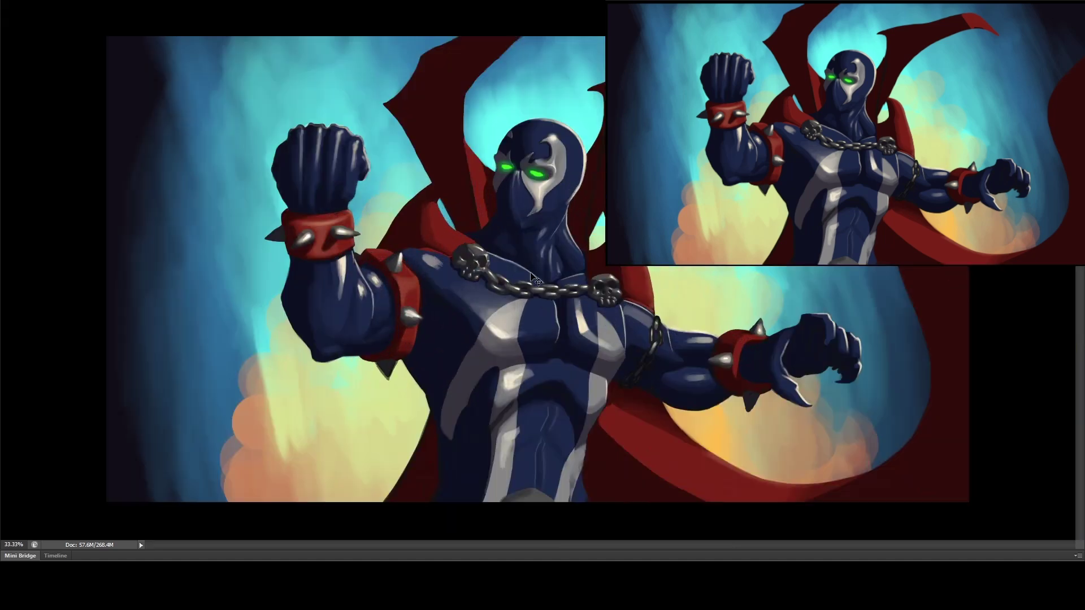
pyautogui.hotkey('ctrl', '+')
pyautogui.hotkey('ctrl', '+')
pyautogui.moveTo(446, 384)
pyautogui.mouseDown()
pyautogui.moveTo(460, 381)
pyautogui.moveTo(517, 421)
pyautogui.mouseUp()
# - Paint cream highlights along the lower torso stripes, undoing the last grey-shape stroke
pyautogui.scroll(-5, 531, 360)
pyautogui.hscroll(-5, 530, 361)
pyautogui.moveTo(422, 296)
pyautogui.mouseDown()
pyautogui.moveTo(411, 330)
pyautogui.moveTo(392, 312)
pyautogui.moveTo(431, 320)
pyautogui.mouseUp()
pyautogui.scroll(-5, 432, 320)
pyautogui.moveTo(423, 265); pyautogui.dragTo(419, 305)
pyautogui.moveTo(460, 184); pyautogui.dragTo(453, 213)
pyautogui.moveTo(444, 314); pyautogui.dragTo(398, 452)
pyautogui.moveTo(533, 429)
pyautogui.mouseDown()
pyautogui.moveTo(526, 472)
pyautogui.moveTo(552, 460)
pyautogui.moveTo(571, 481)
pyautogui.moveTo(519, 476)
pyautogui.moveTo(545, 441)
pyautogui.mouseUp()
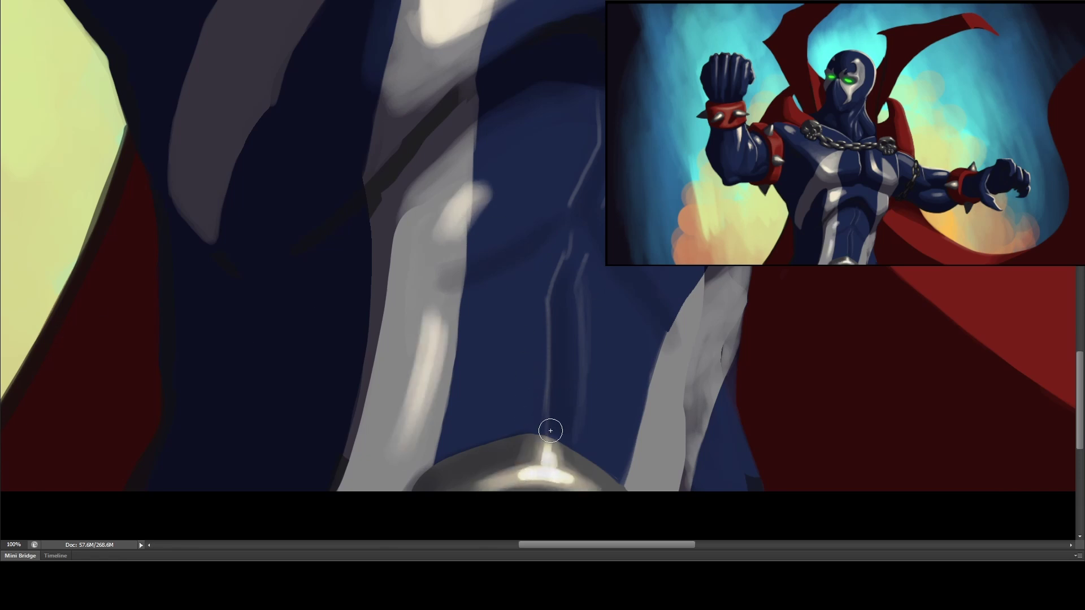
pyautogui.hotkey('ctrl', 'z')
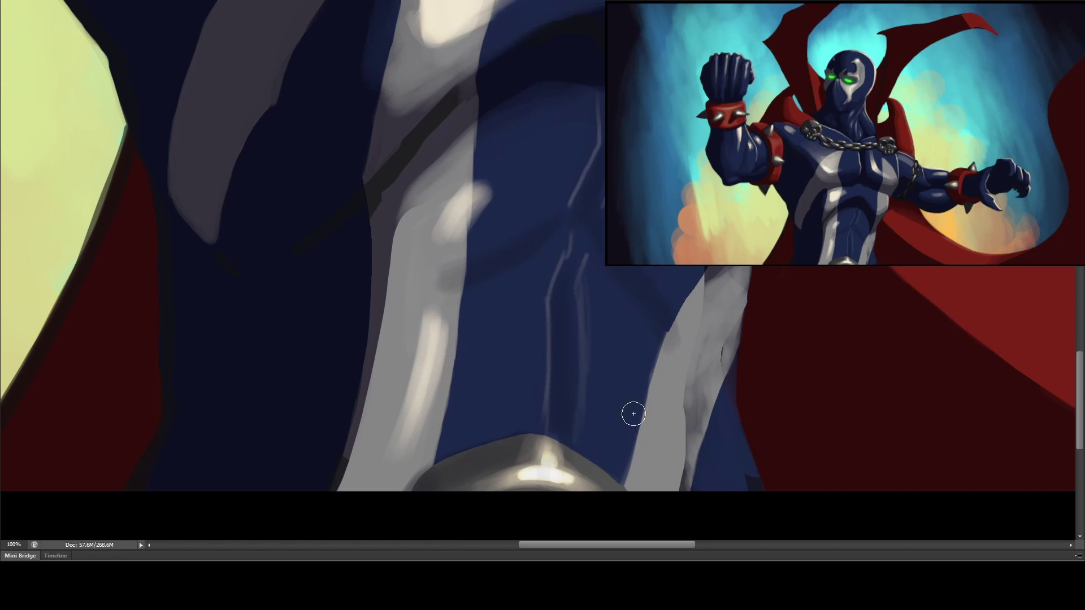
# - Narrow the grey band from both edges with dark blue
pyautogui.moveTo(625, 421)
pyautogui.mouseDown()
pyautogui.moveTo(634, 388)
pyautogui.moveTo(632, 424)
pyautogui.mouseUp()
pyautogui.moveTo(752, 335); pyautogui.dragTo(735, 402)
pyautogui.hotkey('ctrl', '-')
pyautogui.hotkey('ctrl', '-')
pyautogui.hotkey('ctrl', '-')
pyautogui.hotkey('ctrl', '-')
pyautogui.hotkey('ctrl', '-')
pyautogui.hotkey('ctrl', '-')
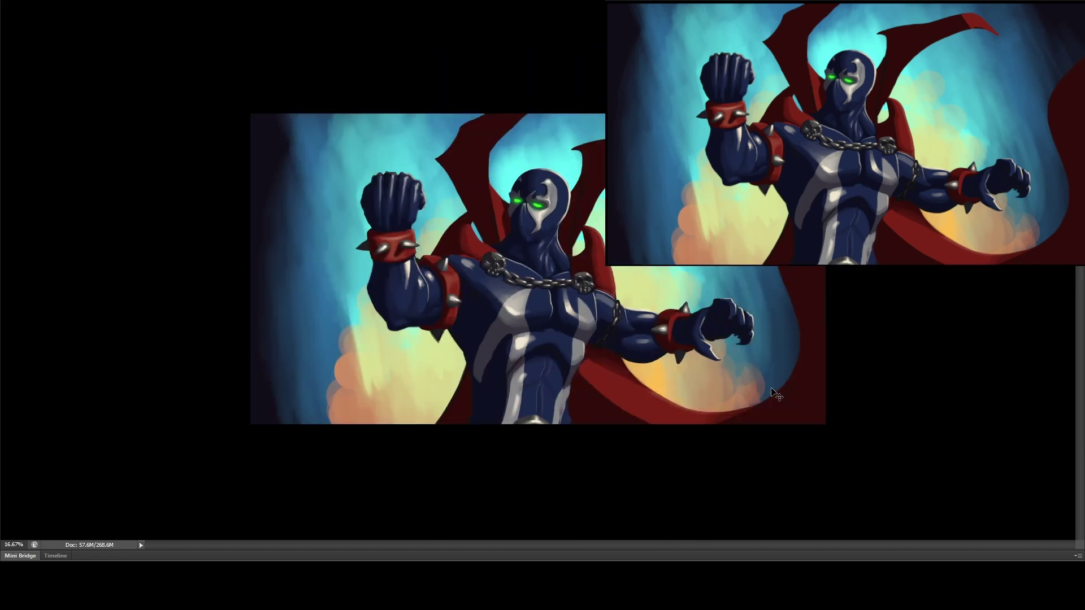
# - Flip the canvas view back to normal and save the painting
pyautogui.hotkey('ctrl', '+')
pyautogui.hotkey('ctrl', 'shift', 'h')
pyautogui.hotkey('ctrl', 's')
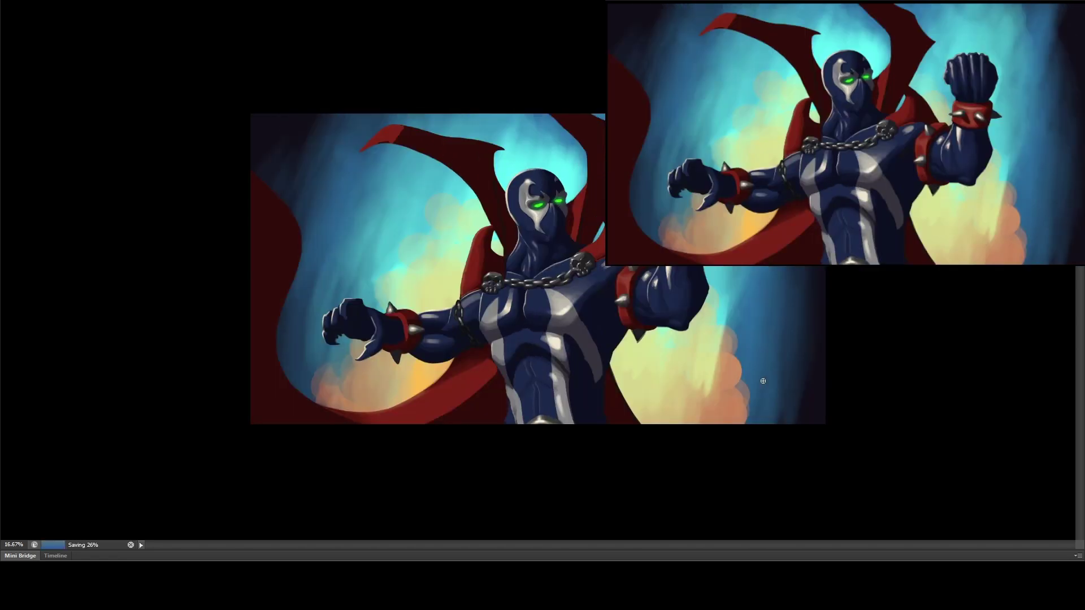
# - Blend the shoulder and chest highlights near the skull and darken the central chest crease
pyautogui.hotkey('ctrl', '+')
pyautogui.hotkey('ctrl', '+')
pyautogui.hotkey('ctrl', '+')
pyautogui.hotkey('ctrl', '+')
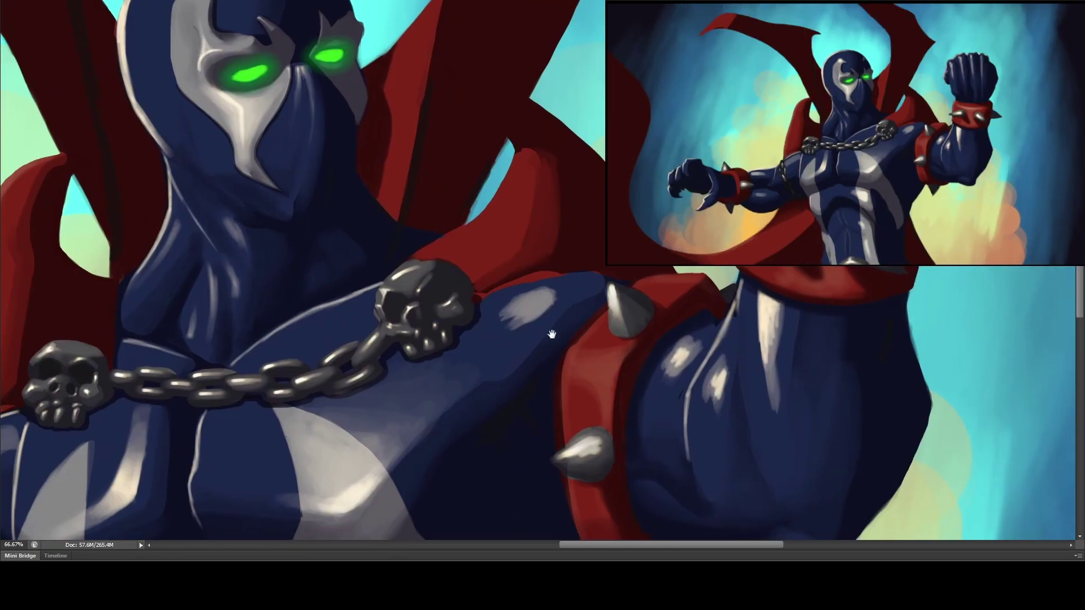
pyautogui.moveTo(549, 276)
pyautogui.mouseDown()
pyautogui.moveTo(534, 291)
pyautogui.moveTo(546, 285)
pyautogui.mouseUp()
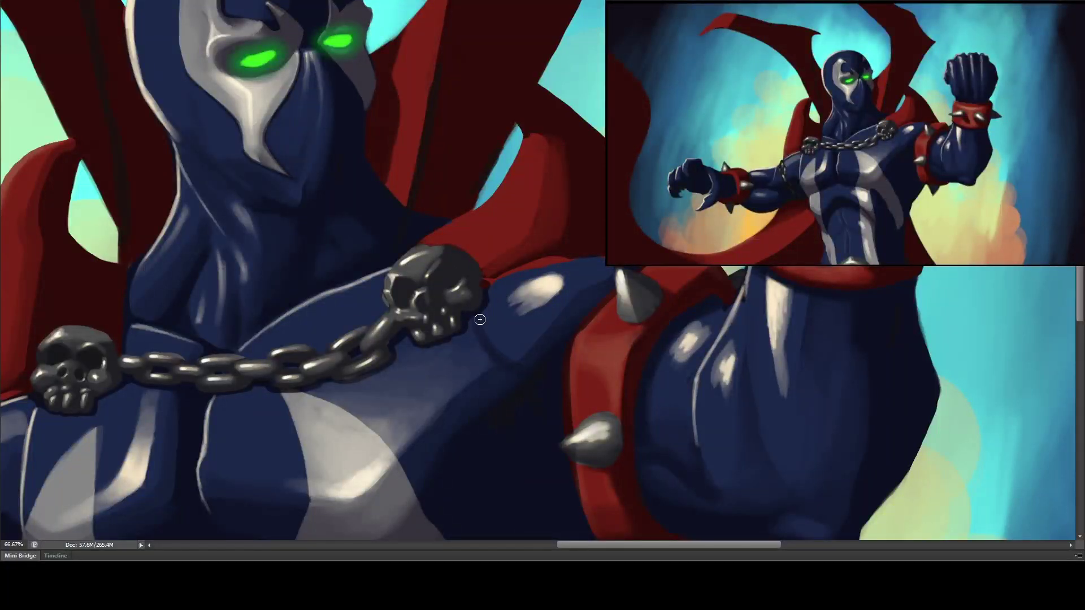
pyautogui.hscroll(-4, 468, 360)
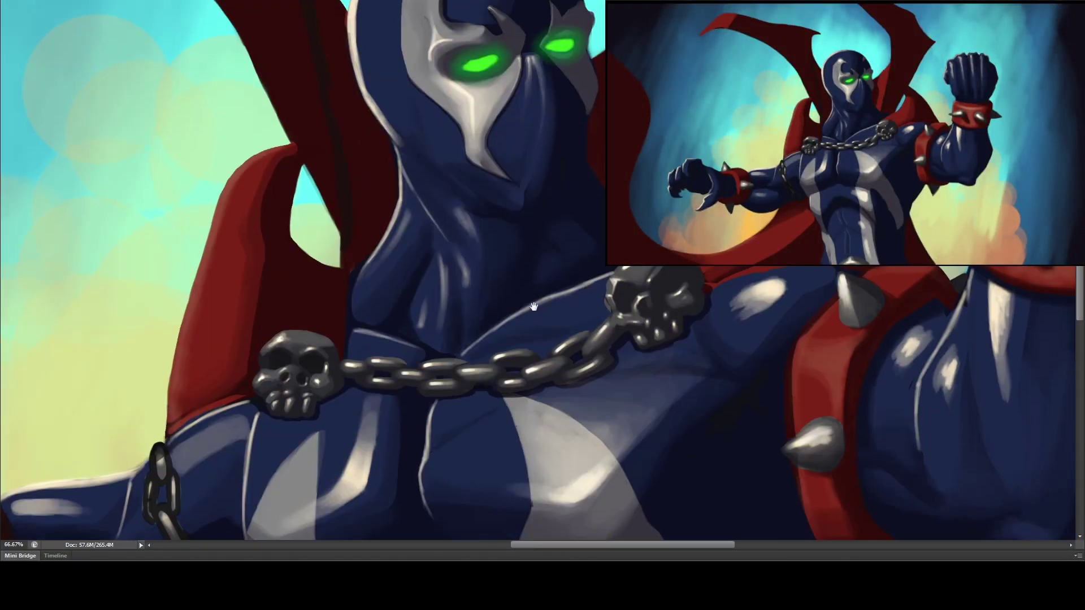
pyautogui.moveTo(531, 308); pyautogui.dragTo(440, 232)
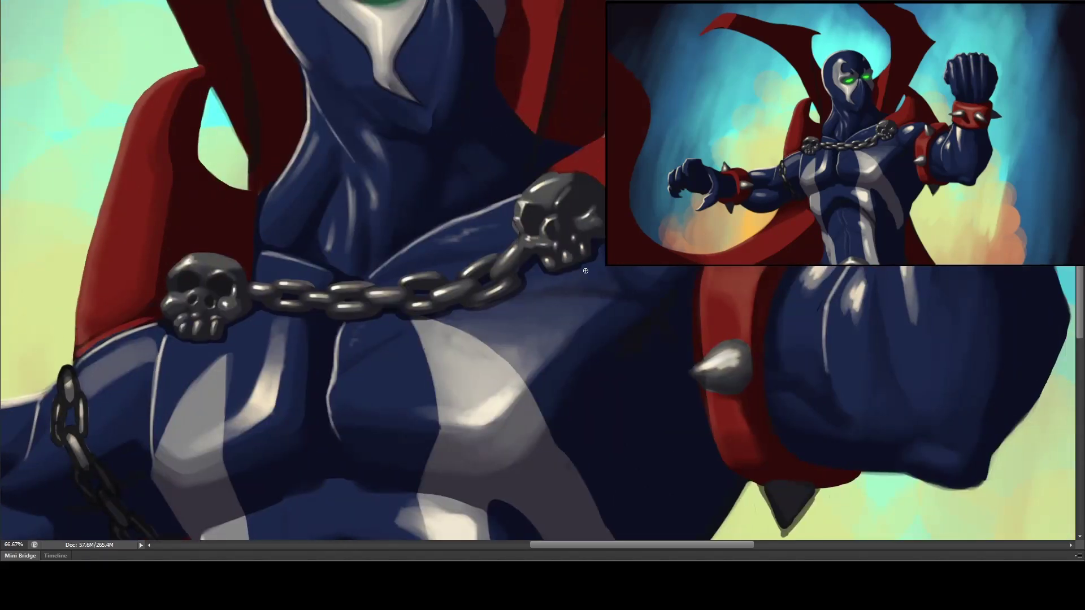
pyautogui.moveTo(548, 333)
pyautogui.mouseDown()
pyautogui.moveTo(590, 305)
pyautogui.moveTo(520, 354)
pyautogui.mouseUp()
pyautogui.moveTo(579, 308)
pyautogui.mouseDown()
pyautogui.moveTo(616, 294)
pyautogui.moveTo(760, 296)
pyautogui.mouseUp()
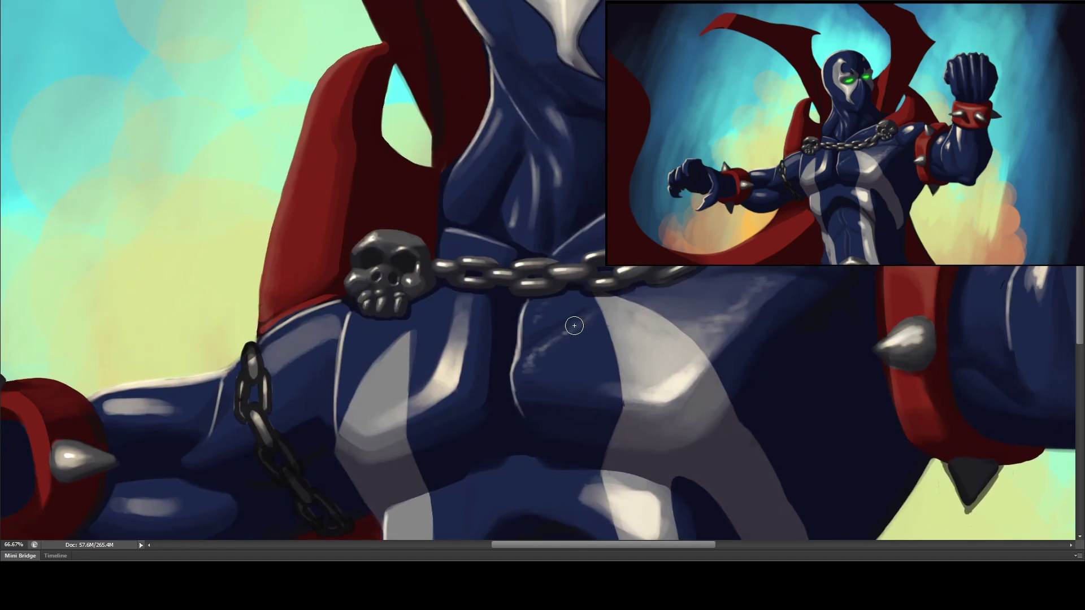
pyautogui.moveTo(534, 421); pyautogui.dragTo(518, 370)
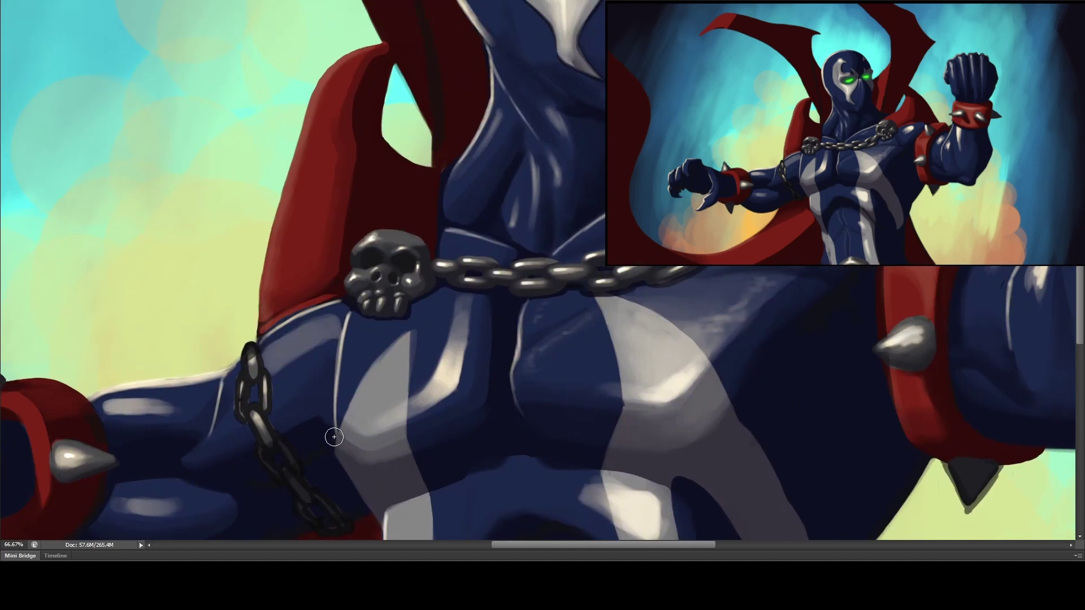
pyautogui.moveTo(334, 432); pyautogui.dragTo(339, 378)
# - Review the painting at fit, 33.33%, 100% and 50% zoom across chest, chain and cape
pyautogui.hotkey('ctrl', '-')
pyautogui.hotkey('ctrl', '-')
pyautogui.hotkey('ctrl', '-')
pyautogui.hotkey('ctrl', '-')
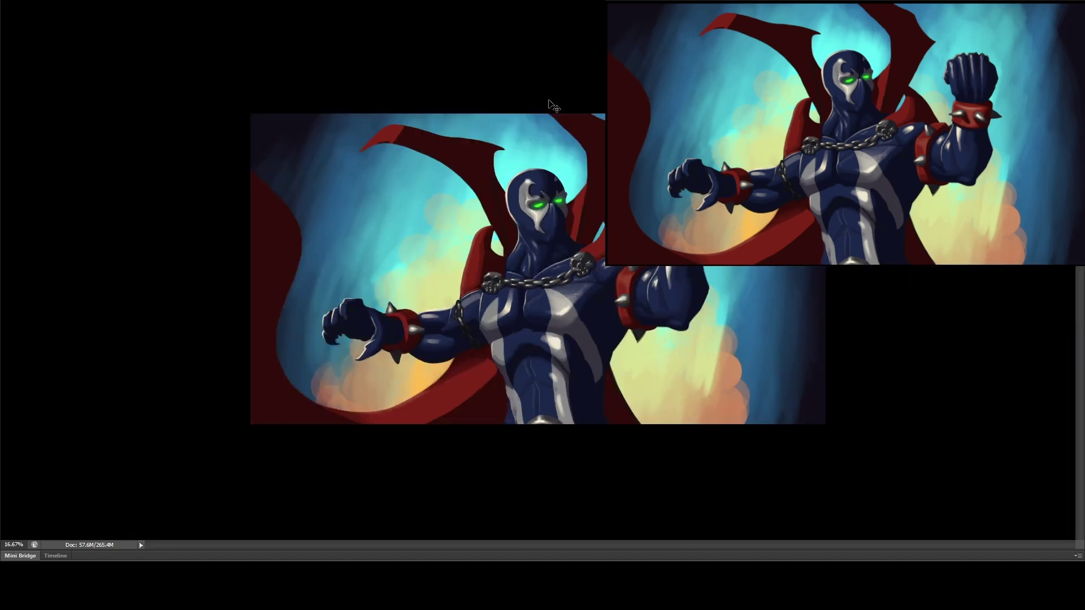
pyautogui.hotkey('ctrl', '-')
pyautogui.hotkey('ctrl', '-')
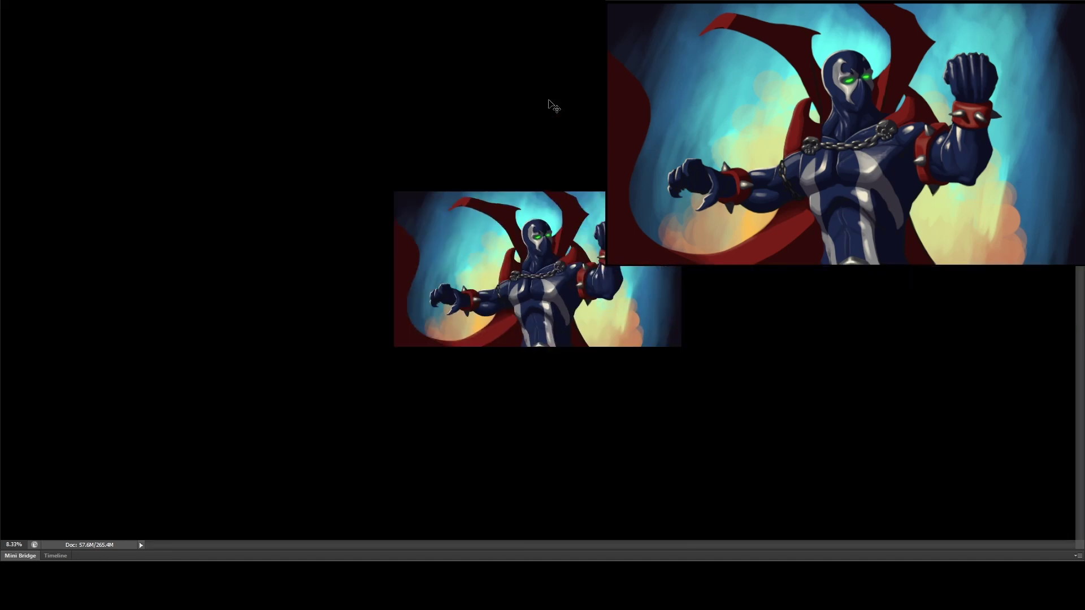
pyautogui.scroll(5, 552, 105)
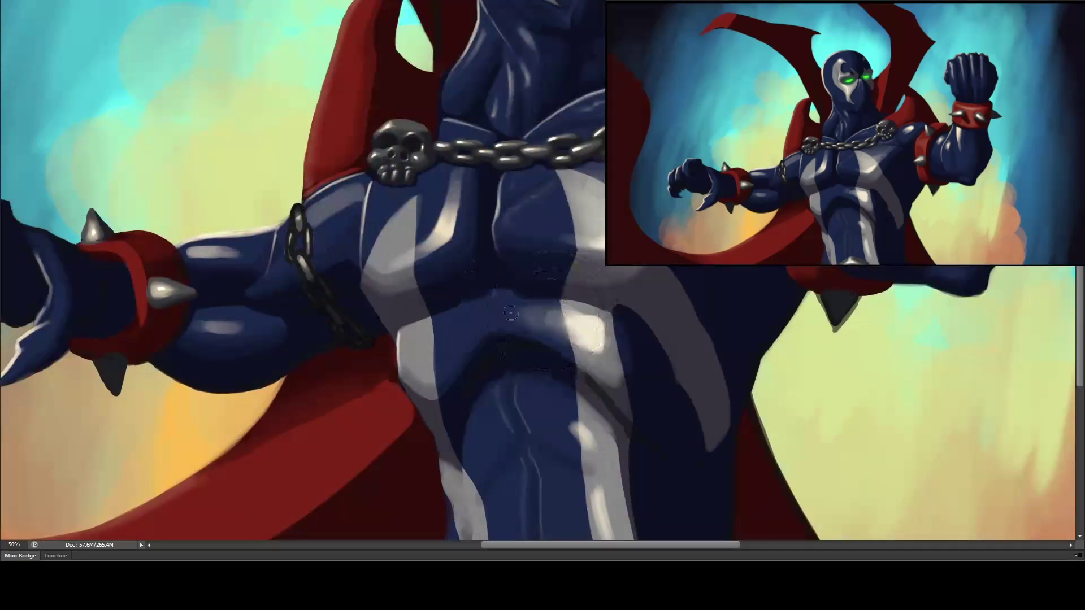
pyautogui.scroll(-3, 488, 371)
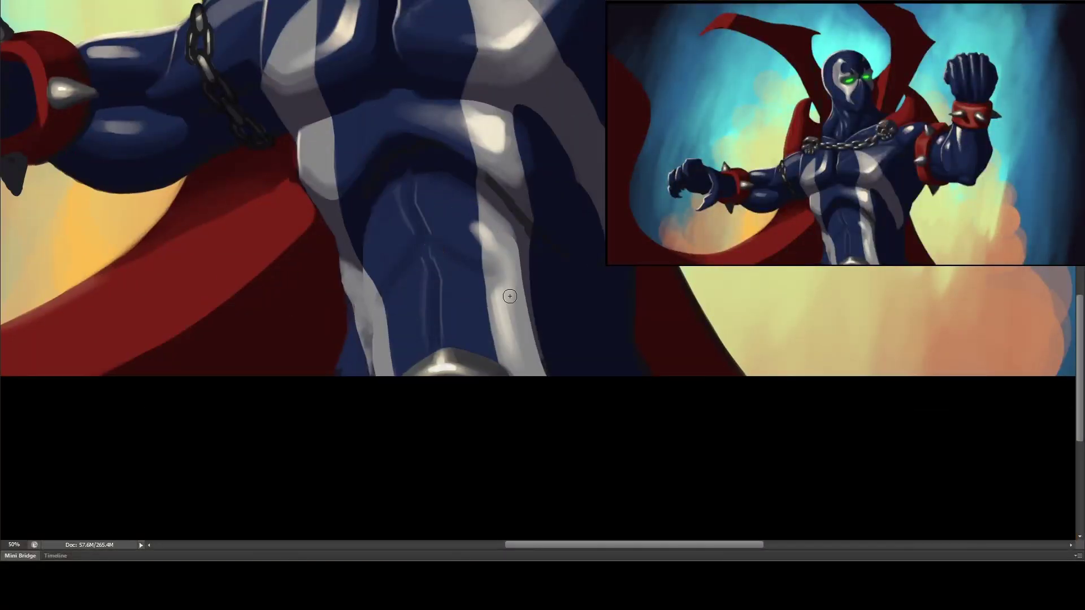
pyautogui.moveTo(421, 256); pyautogui.dragTo(448, 401)
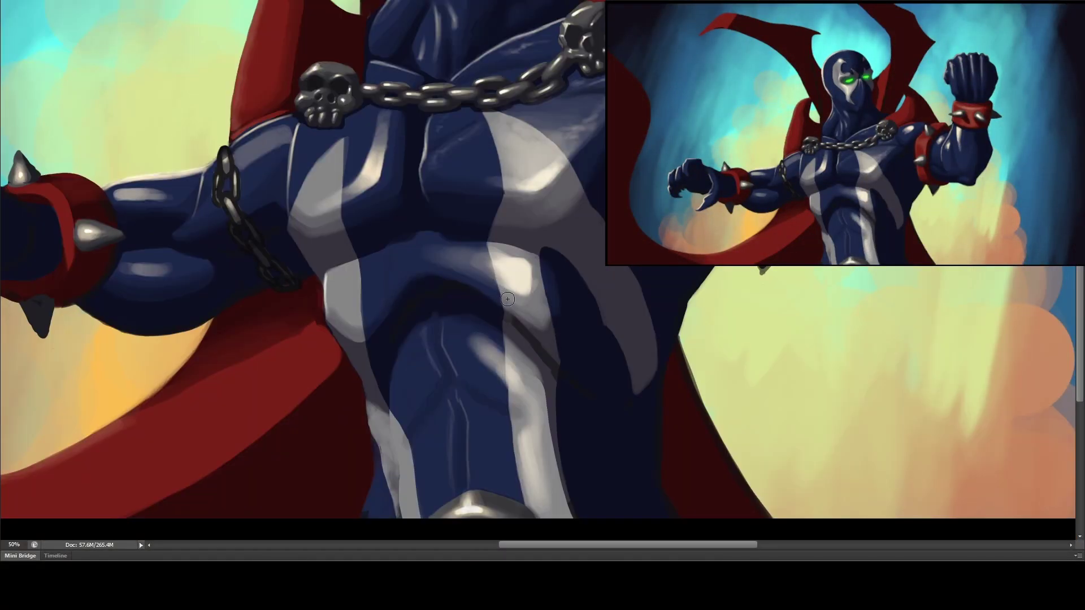
pyautogui.scroll(5, 491, 378)
pyautogui.hotkey('ctrl', '0')
pyautogui.hotkey('ctrl', '+')
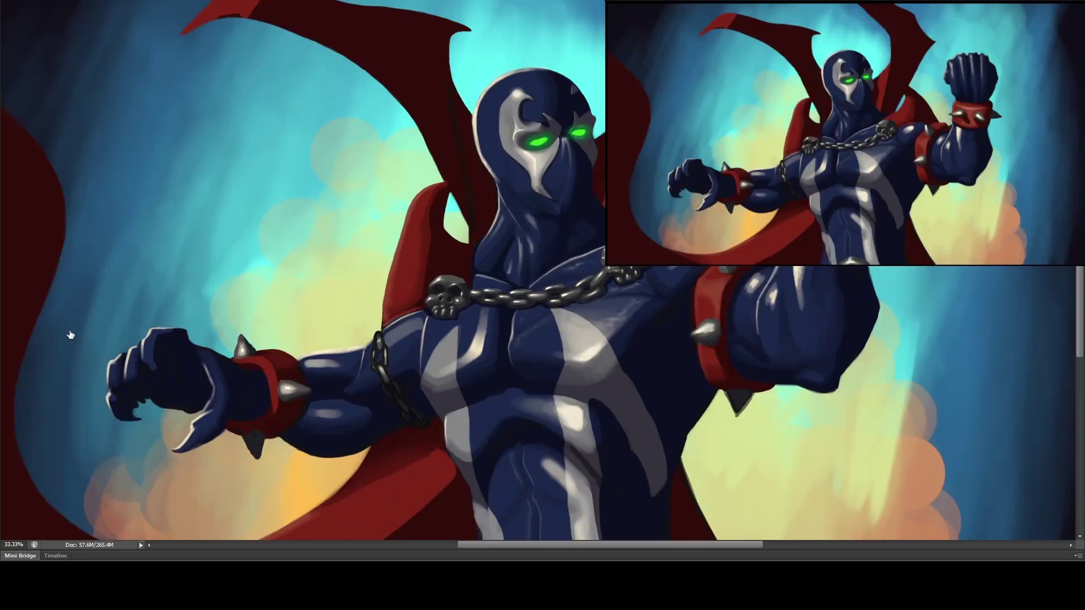
pyautogui.scroll(-5, 70, 335)
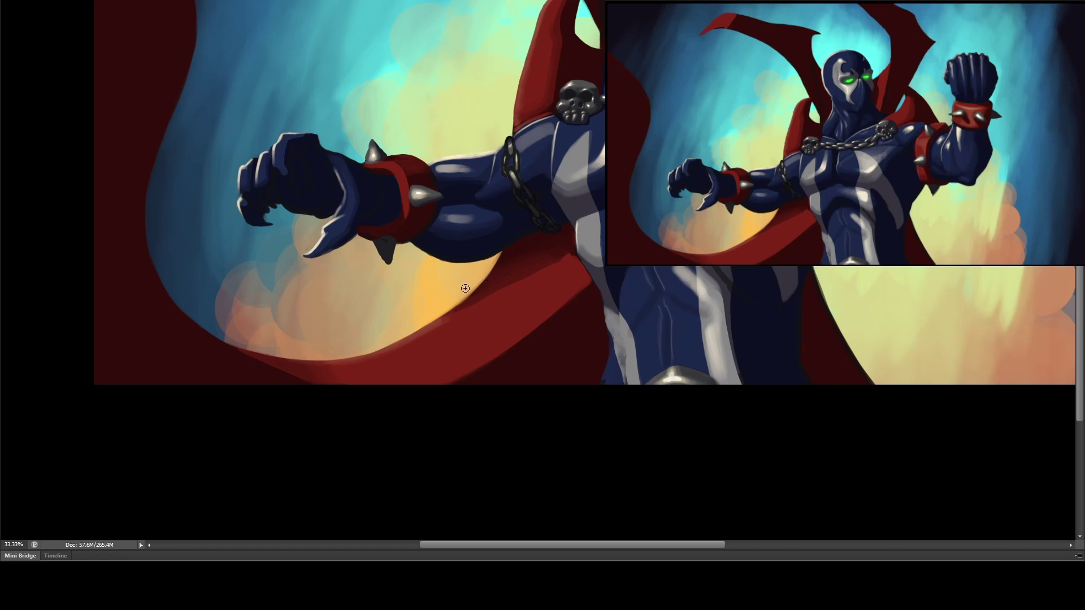
pyautogui.hotkey('ctrl', '1')
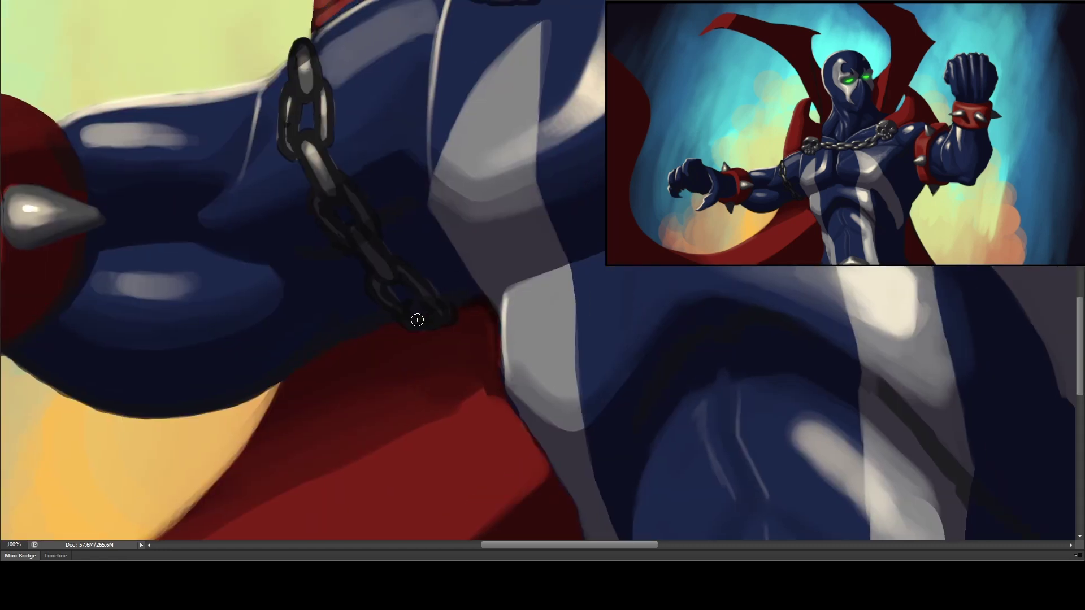
pyautogui.moveTo(562, 484); pyautogui.dragTo(484, 189)
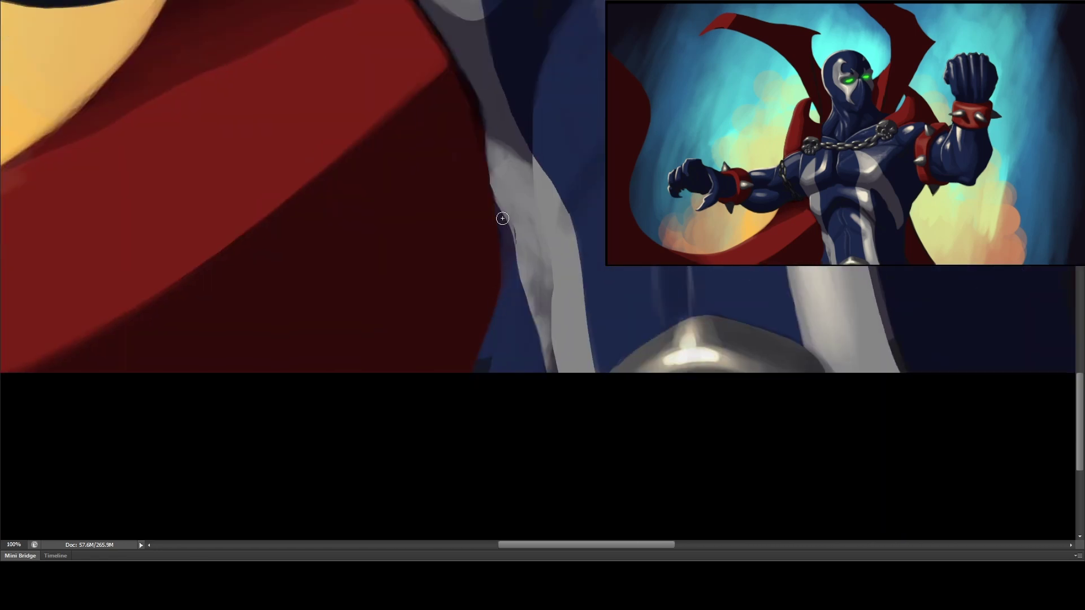
pyautogui.hotkey('ctrl', '-')
pyautogui.hotkey('ctrl', '-')
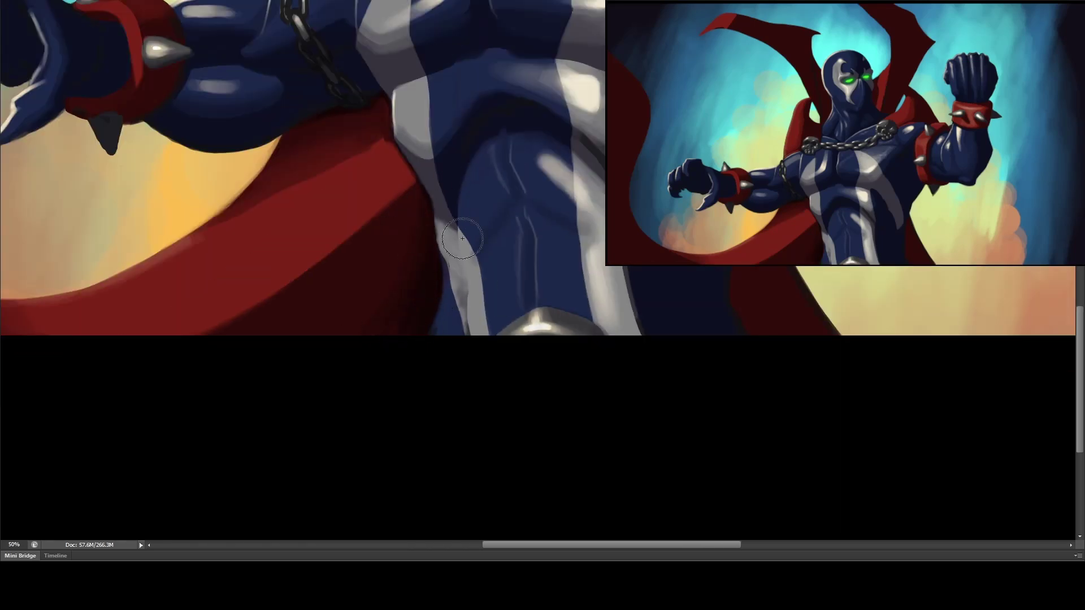
# - Switch the reference image to grayscale to check values around the chest and head
pyautogui.press(']')
pyautogui.press(']')
pyautogui.press(']')
pyautogui.press(']')
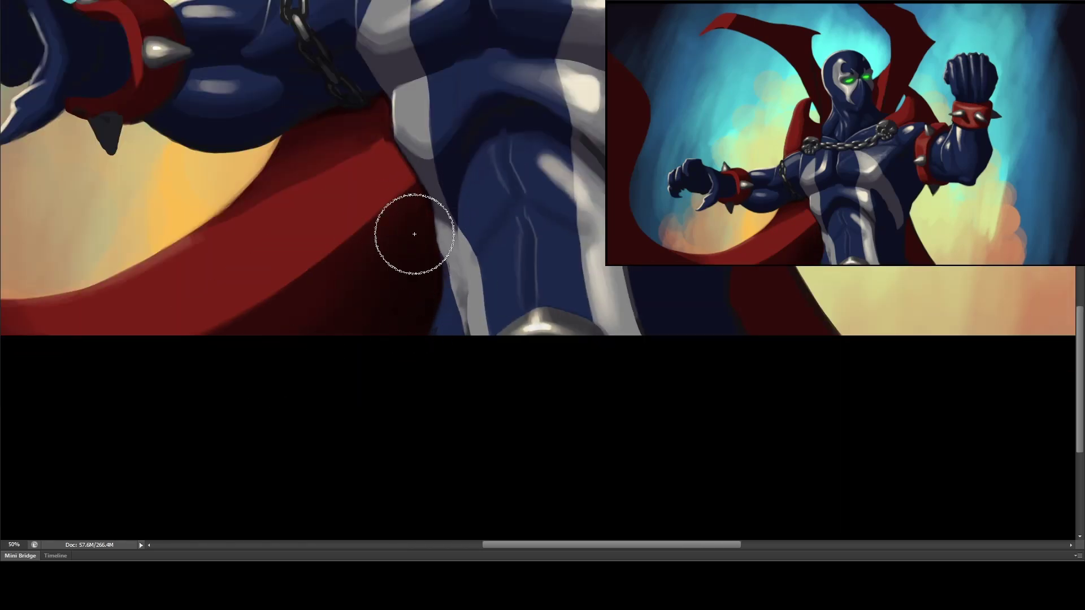
pyautogui.hotkey('ctrl', 'y')
pyautogui.press('[')
pyautogui.press('[')
pyautogui.press('[')
pyautogui.moveTo(787, 338); pyautogui.dragTo(537, 407)
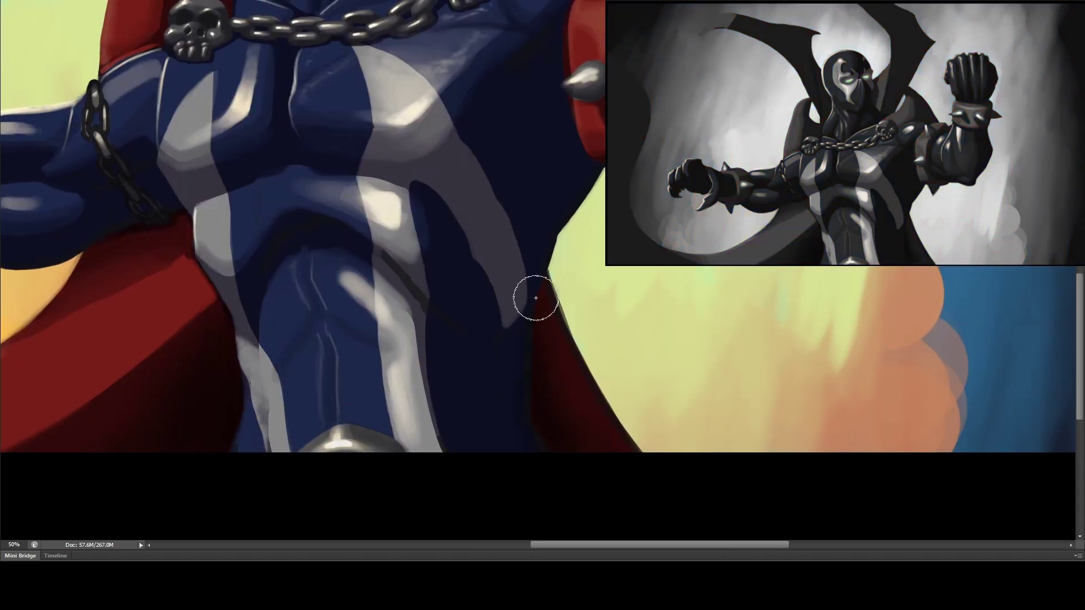
pyautogui.moveTo(525, 245); pyautogui.dragTo(516, 417)
pyautogui.press('[')
pyautogui.press('[')
pyautogui.press('[')
pyautogui.press('[')
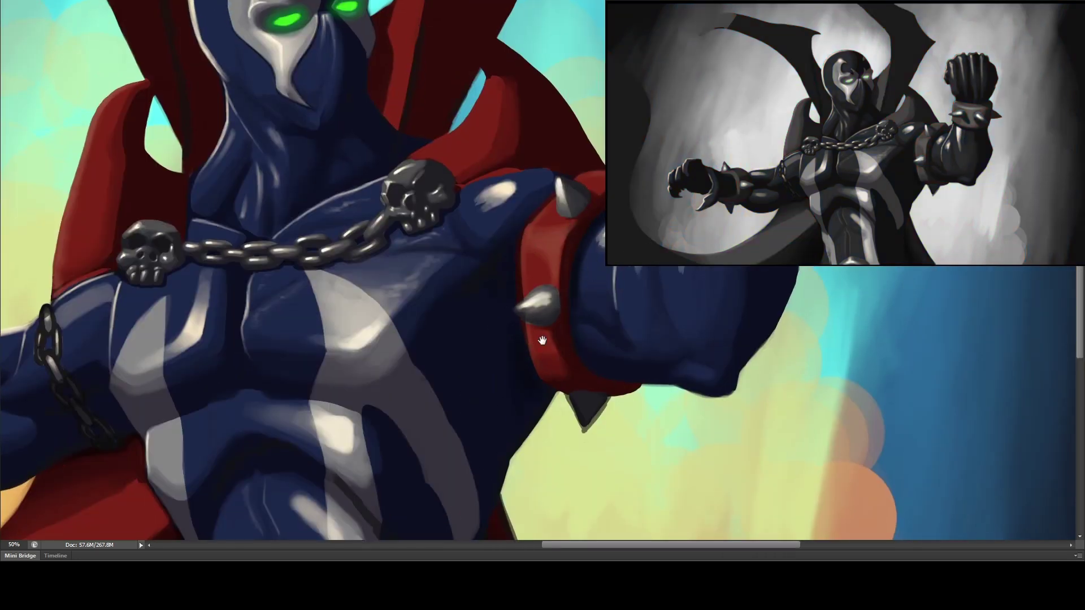
pyautogui.moveTo(548, 325); pyautogui.dragTo(551, 410)
pyautogui.hotkey('ctrl', '-')
pyautogui.hotkey('ctrl', '-')
pyautogui.hotkey('ctrl', '-')
pyautogui.hotkey('ctrl', '+')
pyautogui.hotkey('ctrl', '+')
pyautogui.hotkey('ctrl', '+')
pyautogui.hotkey('ctrl', '+')
pyautogui.hotkey('ctrl', '+')
pyautogui.hotkey('ctrl', '+')
pyautogui.hotkey('ctrl', '+')
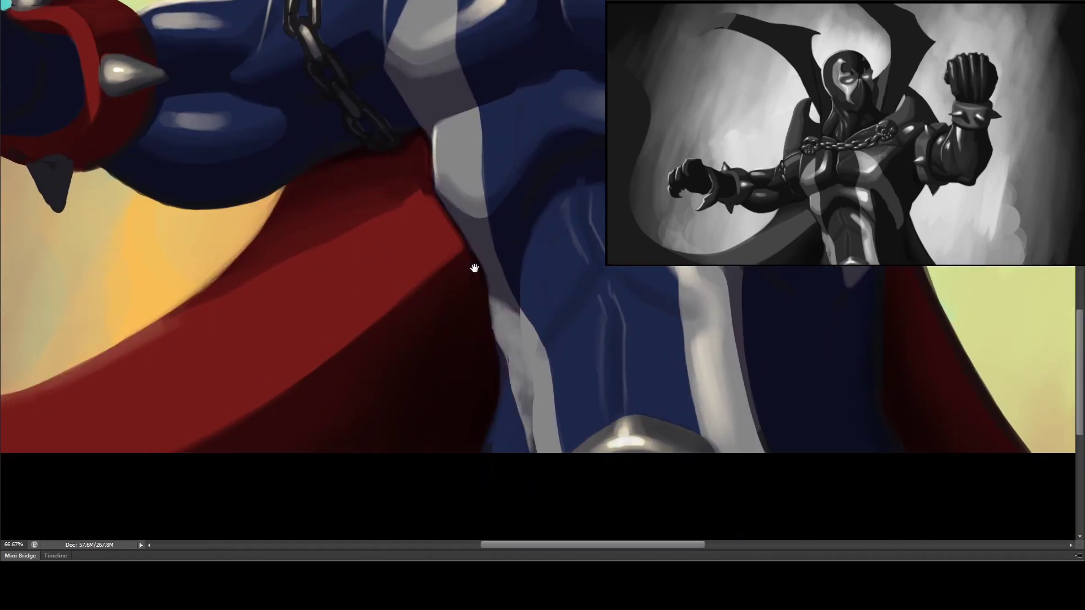
# - Darken the spike tip below the red wristband at 100% zoom
pyautogui.moveTo(474, 268); pyautogui.dragTo(344, 209)
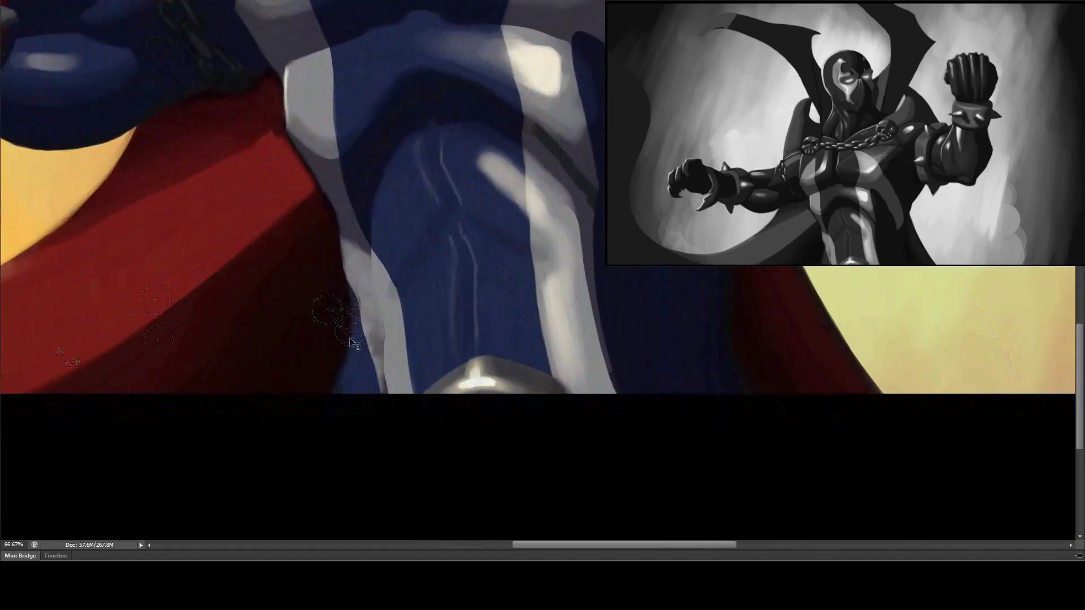
pyautogui.hotkey('ctrl', '+')
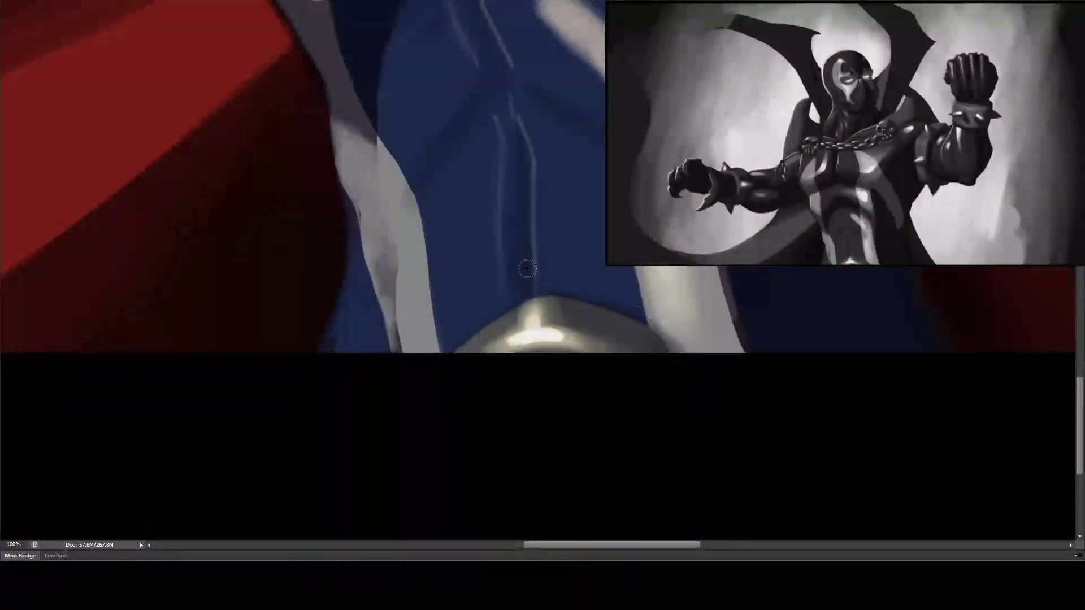
pyautogui.moveTo(456, 336); pyautogui.dragTo(402, 346)
pyautogui.press(']')
pyautogui.press(']')
pyautogui.press(']')
pyautogui.press(']')
pyautogui.press(']')
pyautogui.press(']')
pyautogui.press(']')
pyautogui.press(']')
pyautogui.moveTo(378, 209)
pyautogui.mouseDown()
pyautogui.moveTo(443, 412)
pyautogui.moveTo(426, 328)
pyautogui.moveTo(132, 234)
pyautogui.mouseUp()
pyautogui.moveTo(485, 351)
pyautogui.mouseDown()
pyautogui.moveTo(499, 409)
pyautogui.moveTo(522, 385)
pyautogui.moveTo(490, 341)
pyautogui.moveTo(514, 337)
pyautogui.mouseUp()
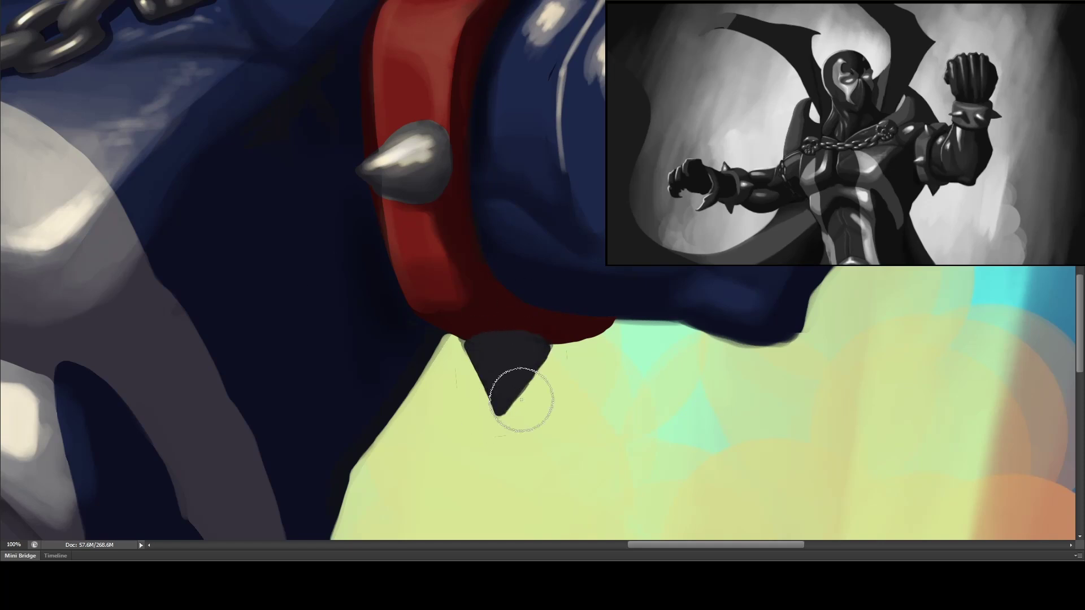
# - Repaint the red band's left edge slightly wider with a finer brush and save
pyautogui.moveTo(560, 118); pyautogui.dragTo(606, 310)
pyautogui.press('[')
pyautogui.press('[')
pyautogui.press('[')
pyautogui.press('[')
pyautogui.press('[')
pyautogui.press('[')
pyautogui.press('[')
pyautogui.press('[')
pyautogui.moveTo(456, 167)
pyautogui.mouseDown()
pyautogui.moveTo(420, 256)
pyautogui.moveTo(448, 390)
pyautogui.mouseUp()
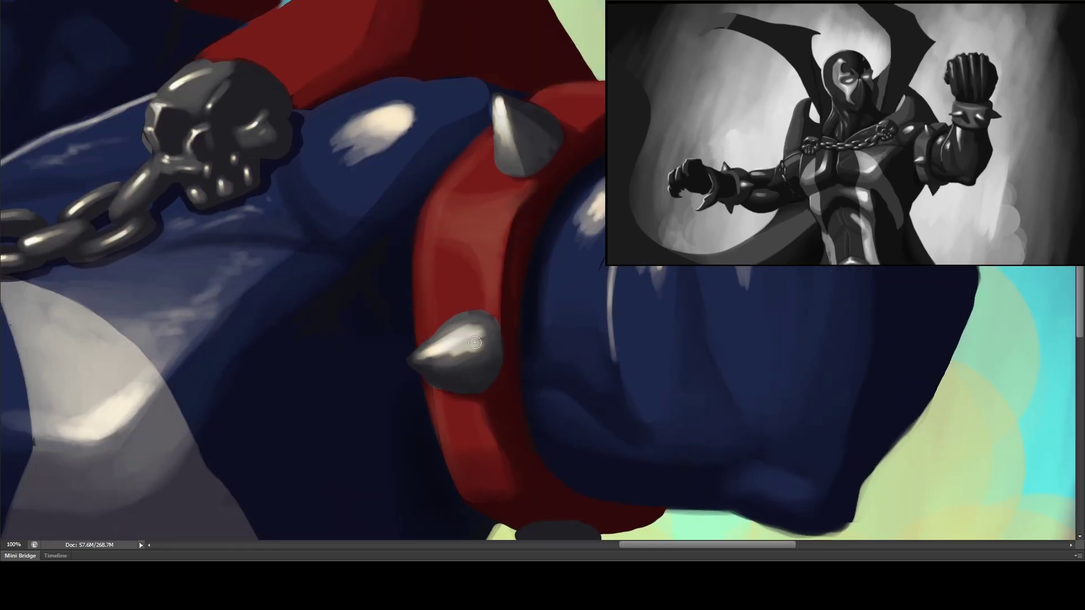
pyautogui.moveTo(537, 300); pyautogui.dragTo(467, 534)
pyautogui.moveTo(492, 351)
pyautogui.mouseDown()
pyautogui.moveTo(640, 277)
pyautogui.moveTo(742, 350)
pyautogui.mouseUp()
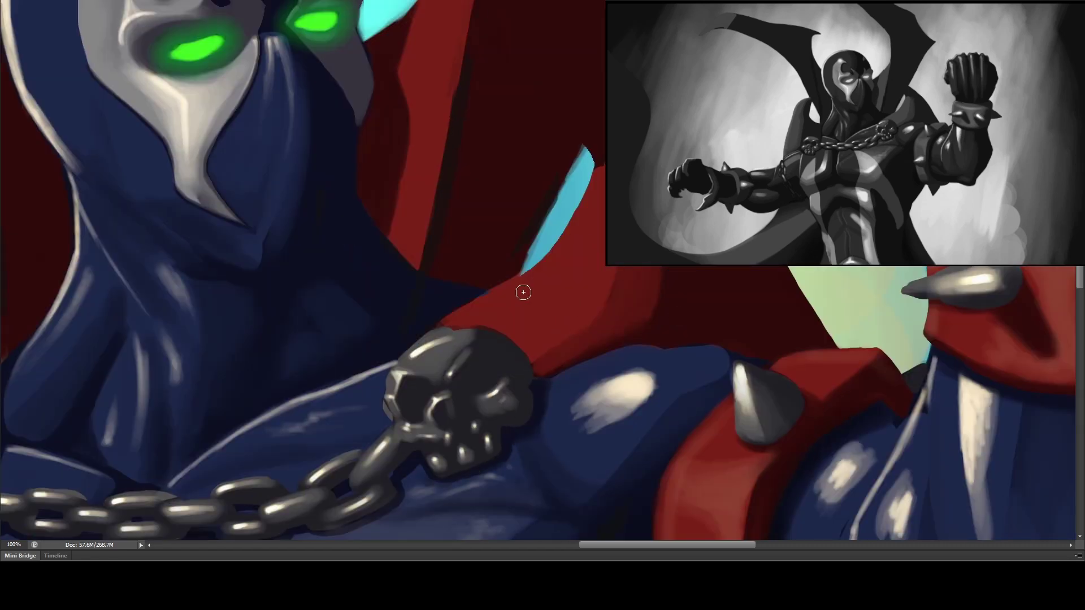
pyautogui.hotkey('ctrl', '-')
pyautogui.hotkey('ctrl', '-')
pyautogui.hotkey('ctrl', '-')
pyautogui.hotkey('ctrl', '-')
pyautogui.hotkey('ctrl', 's')
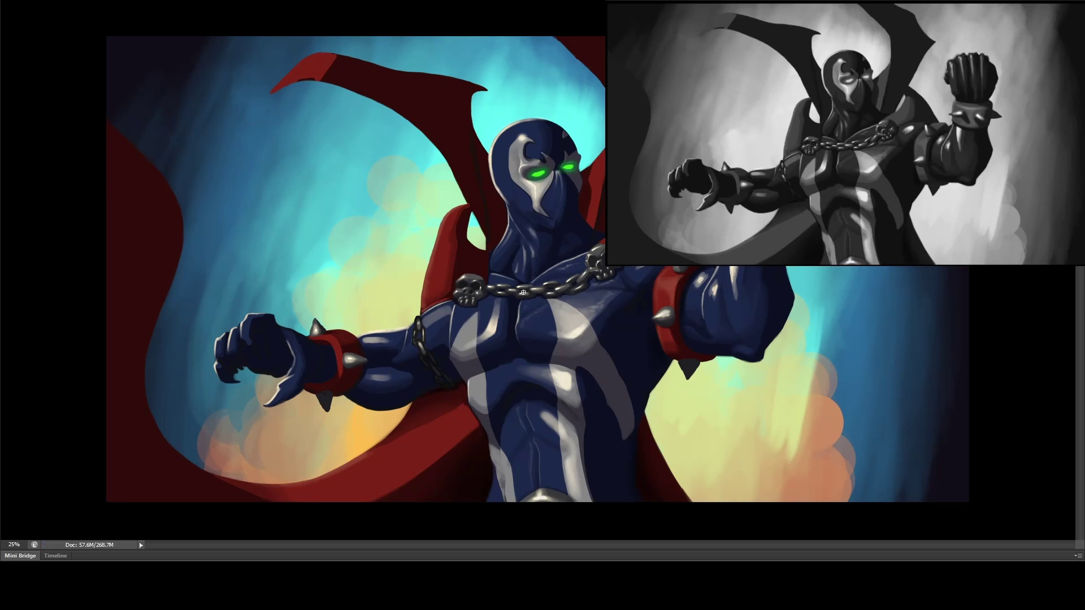
# - Restore the colour reference, then darken and repaint the torso's light highlight
pyautogui.hotkey('ctrl', '-')
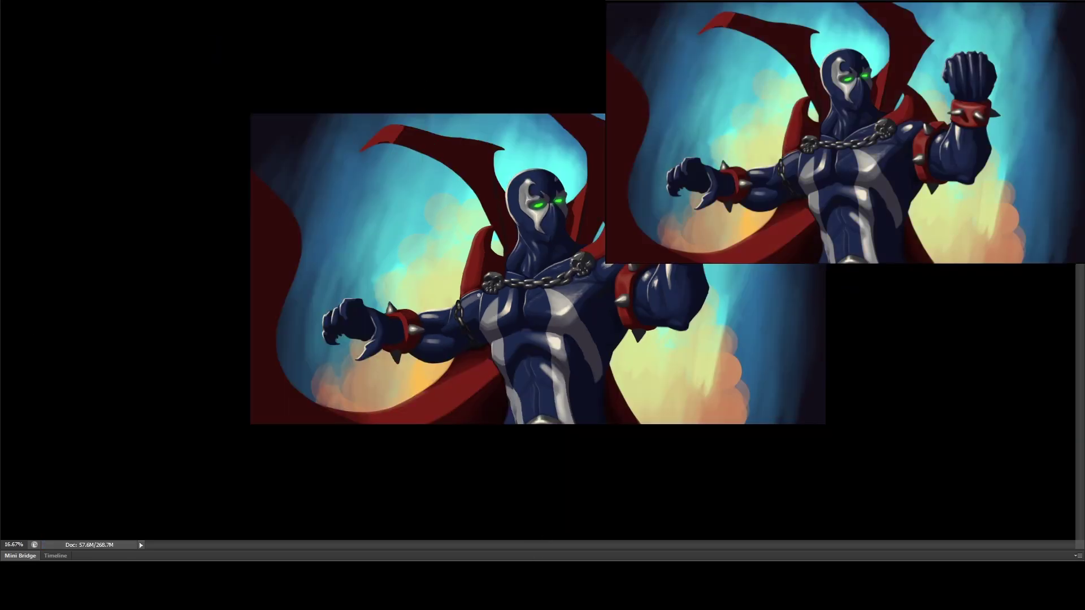
pyautogui.hotkey('ctrl', '+')
pyautogui.hotkey('ctrl', '+')
pyautogui.hotkey('ctrl', '+')
pyautogui.hotkey('ctrl', '+')
pyautogui.hotkey('ctrl', '+')
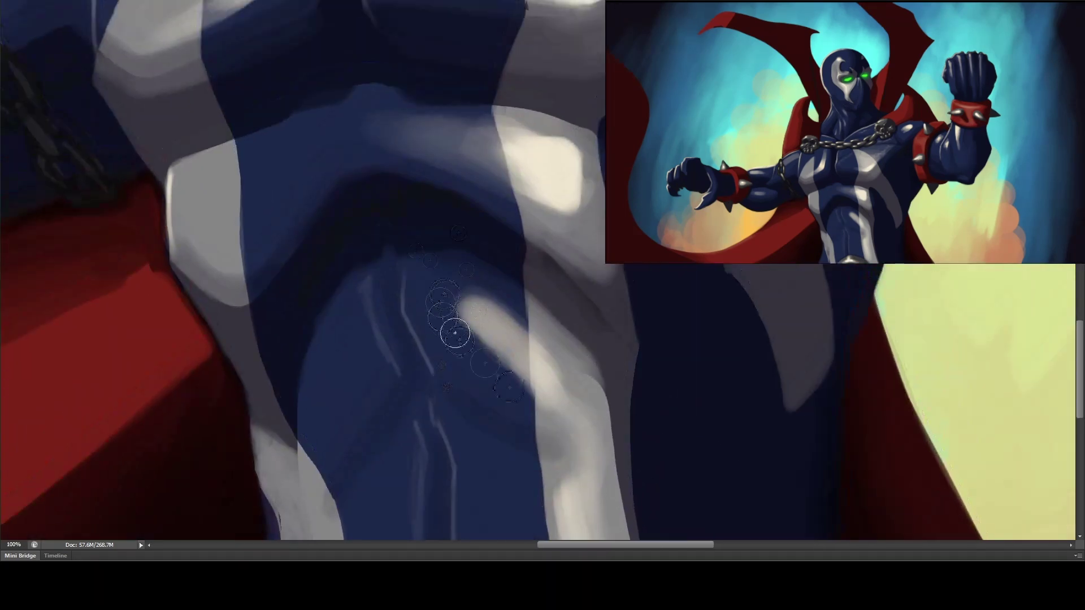
pyautogui.moveTo(510, 386)
pyautogui.mouseDown()
pyautogui.moveTo(536, 402)
pyautogui.moveTo(505, 366)
pyautogui.moveTo(498, 379)
pyautogui.moveTo(452, 299)
pyautogui.moveTo(494, 283)
pyautogui.moveTo(568, 409)
pyautogui.moveTo(532, 353)
pyautogui.mouseUp()
pyautogui.press('h')
pyautogui.moveTo(497, 305)
pyautogui.mouseDown()
pyautogui.moveTo(424, 357)
pyautogui.moveTo(429, 377)
pyautogui.mouseUp()
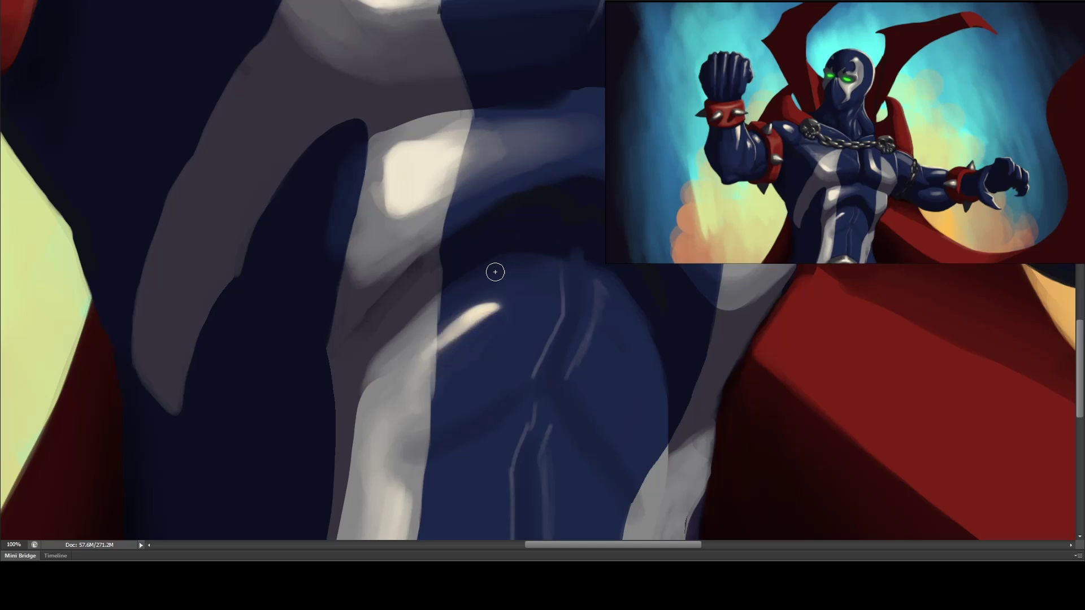
# - Extend the torso highlight downward along the edge after a Lasso selection
pyautogui.press('l')
pyautogui.moveTo(496, 276); pyautogui.dragTo(498, 278)
pyautogui.click(480, 312)
pyautogui.moveTo(433, 350)
pyautogui.mouseDown()
pyautogui.moveTo(412, 380)
pyautogui.moveTo(494, 308)
pyautogui.mouseUp()
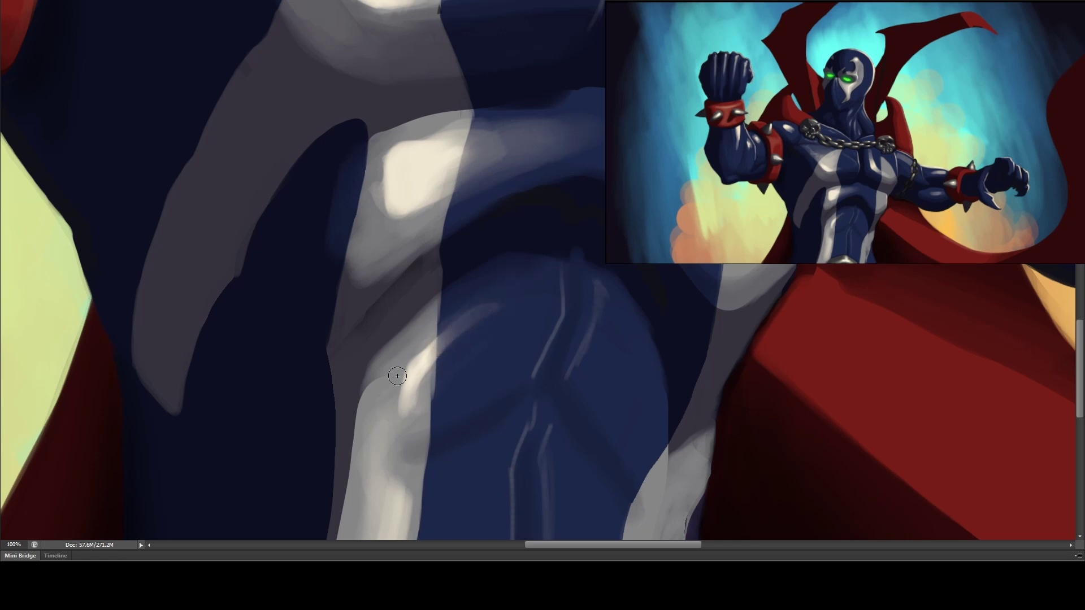
# - Reshape the shoulder highlight's left edge and brighten the shoulder with light grey
pyautogui.moveTo(368, 152); pyautogui.dragTo(385, 339)
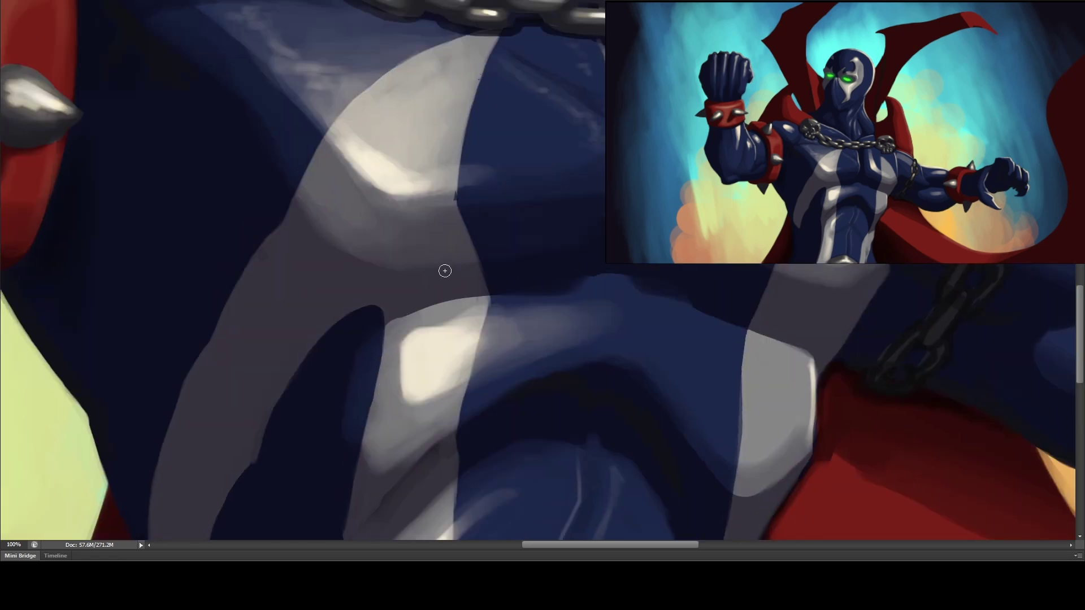
pyautogui.moveTo(450, 229); pyautogui.dragTo(386, 249)
pyautogui.moveTo(389, 184); pyautogui.dragTo(370, 277)
pyautogui.moveTo(367, 238); pyautogui.dragTo(377, 315)
pyautogui.moveTo(409, 179)
pyautogui.mouseDown()
pyautogui.moveTo(426, 201)
pyautogui.moveTo(428, 133)
pyautogui.mouseUp()
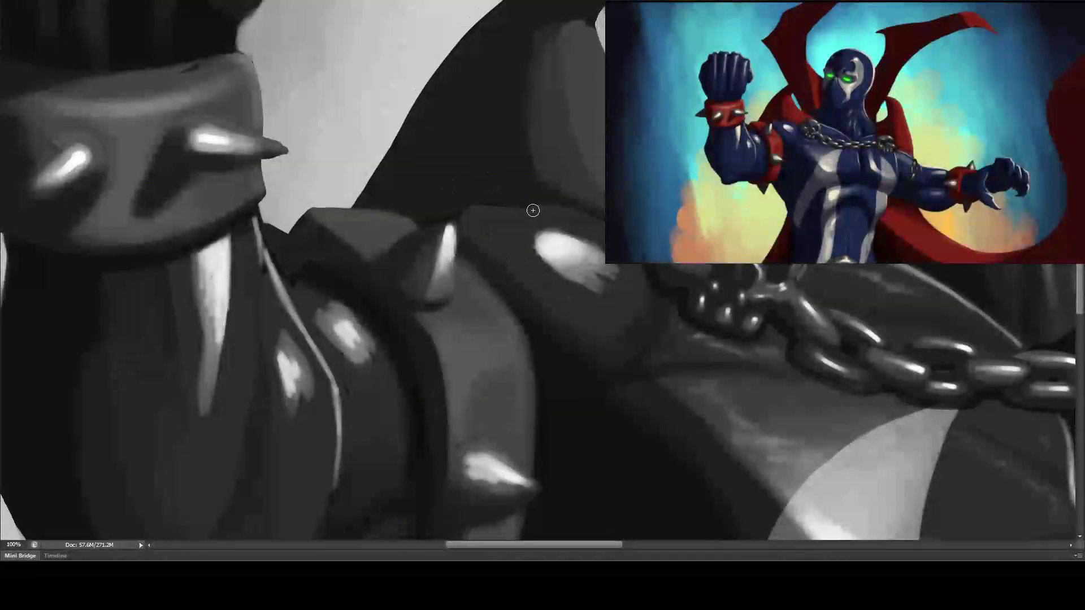
# - Repaint the wristband spike's upper-edge highlight slimmer and straighter at 300% zoom
pyautogui.scroll(-3, 438, 221)
pyautogui.scroll(5, 498, 344)
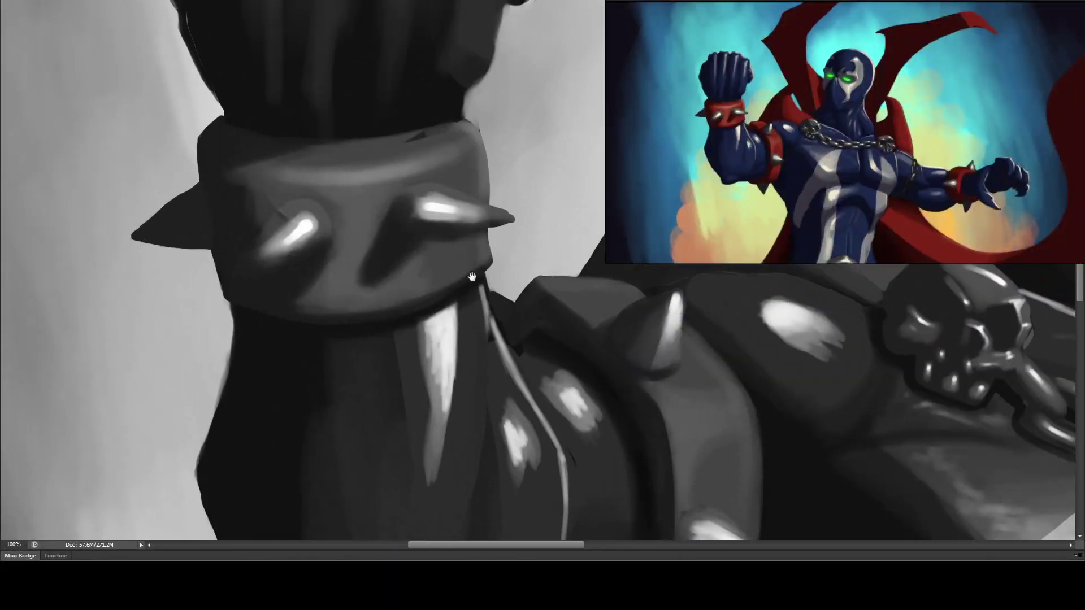
pyautogui.hscroll(-3, 495, 347)
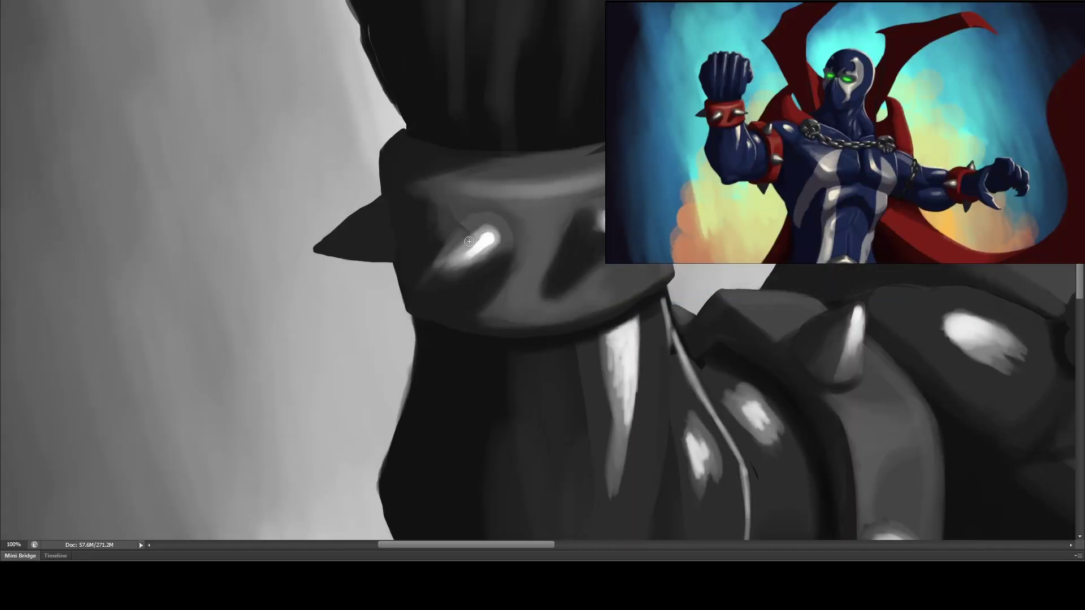
pyautogui.moveTo(91, 284); pyautogui.dragTo(52, 346)
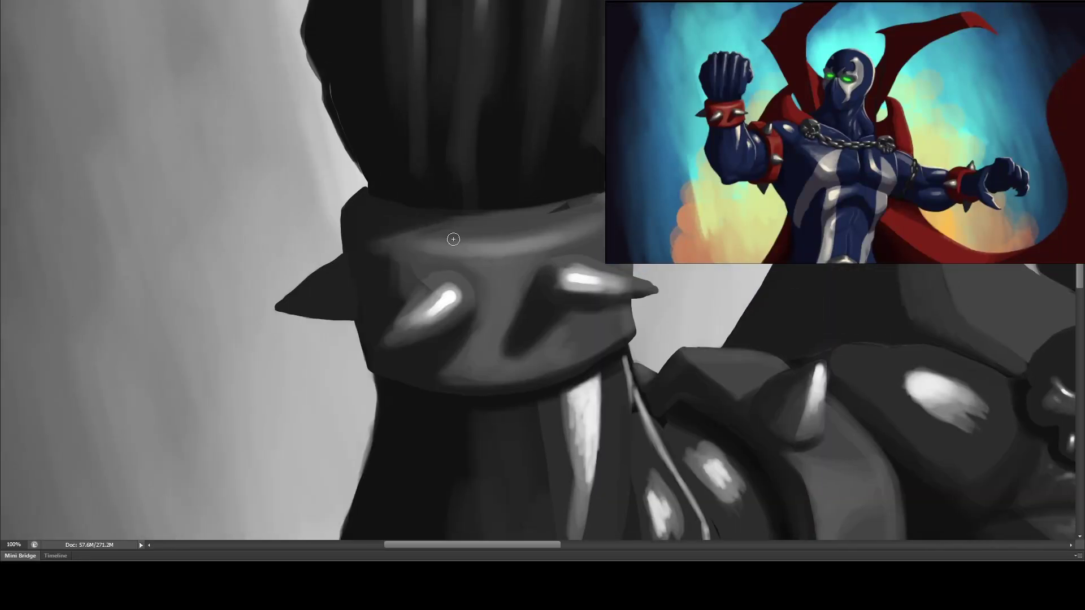
pyautogui.scroll(2, 422, 231)
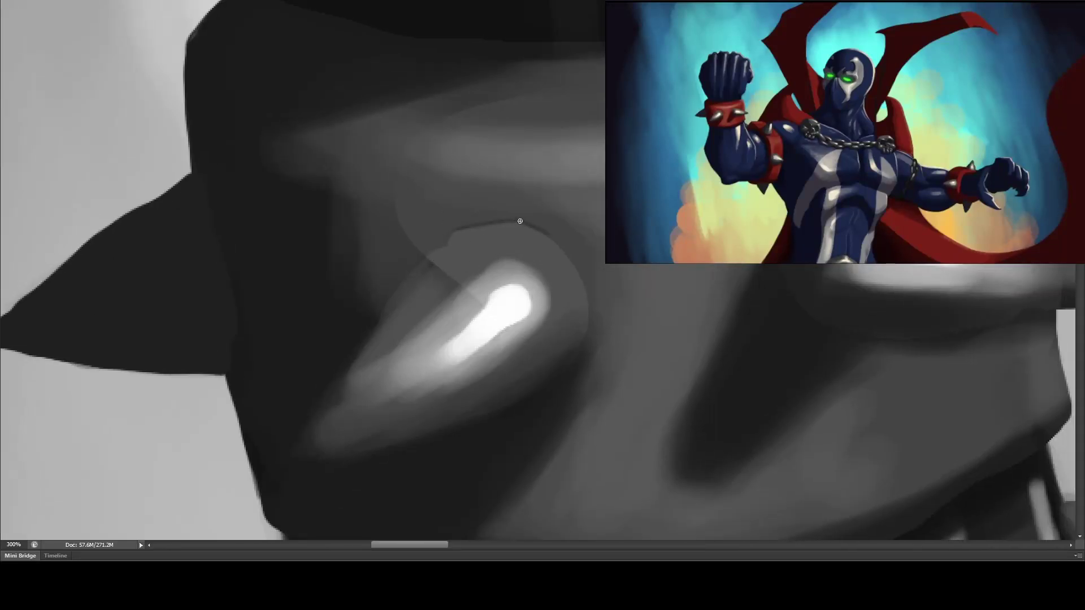
pyautogui.moveTo(527, 202); pyautogui.dragTo(417, 296)
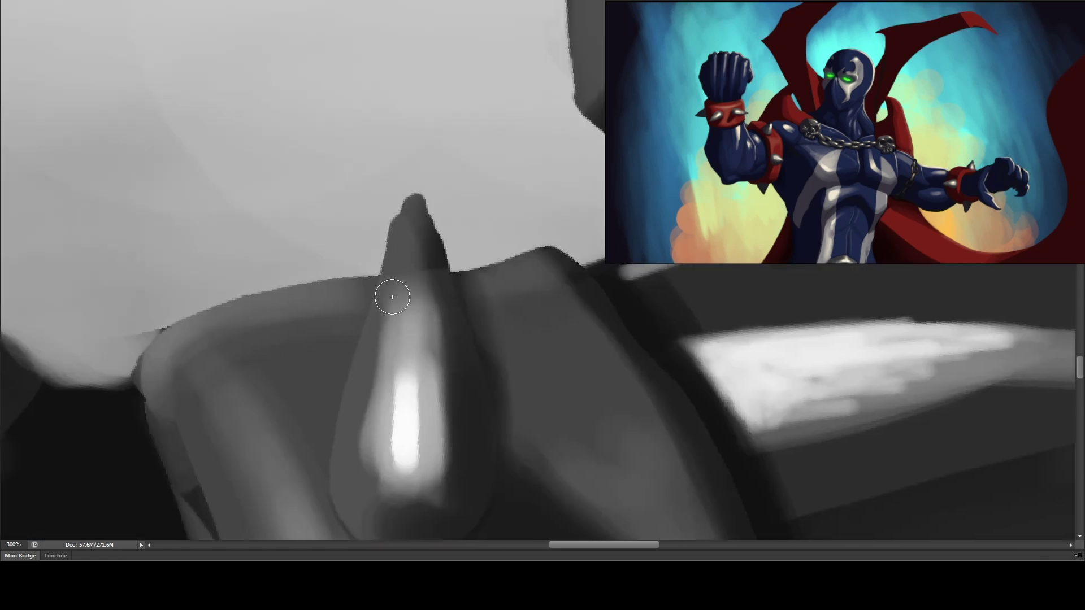
pyautogui.press(']')
pyautogui.press(']')
pyautogui.press(']')
pyautogui.press(']')
pyautogui.press(']')
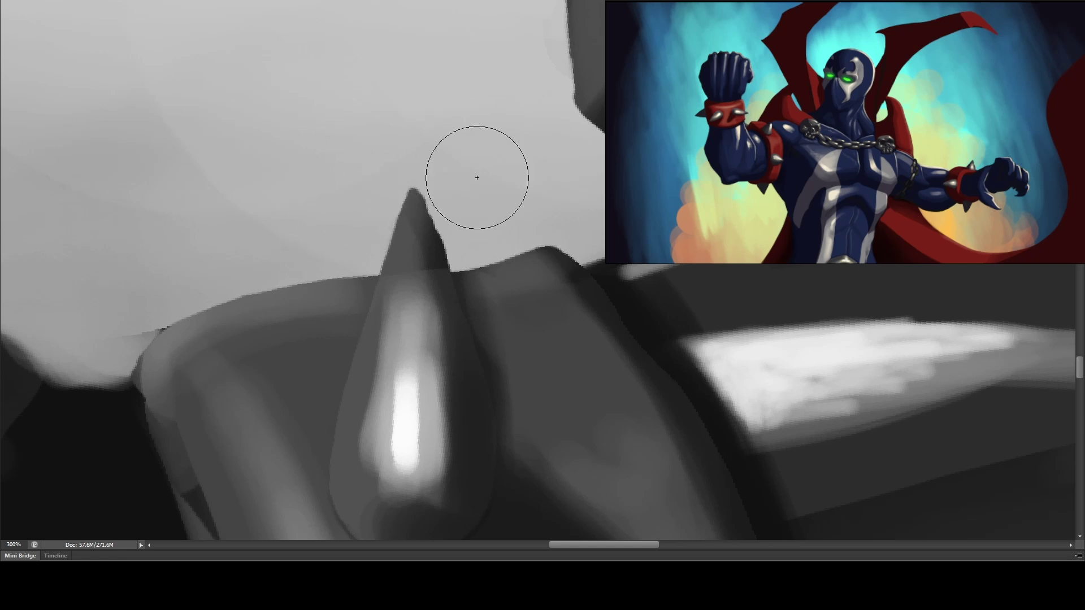
pyautogui.press('[')
pyautogui.press('[')
pyautogui.press('[')
pyautogui.press('[')
pyautogui.press('[')
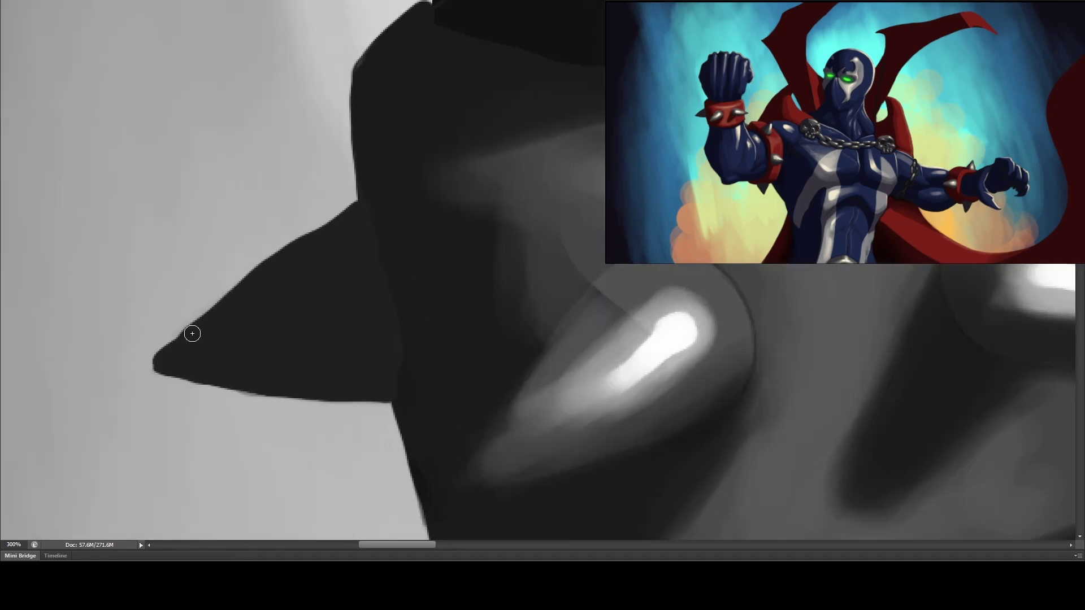
pyautogui.press(']')
pyautogui.press(']')
pyautogui.press(']')
pyautogui.press(']')
pyautogui.press(']')
pyautogui.moveTo(271, 194); pyautogui.dragTo(184, 260)
pyautogui.press('[')
pyautogui.press('[')
pyautogui.press('[')
pyautogui.press('[')
pyautogui.press('[')
pyautogui.press(']')
pyautogui.press(']')
pyautogui.press(']')
# - Touch up the mask area with a larger brush, then zoom out to show face, neck and chain
pyautogui.hotkey('ctrl', '-')
pyautogui.hotkey('ctrl', '-')
pyautogui.hotkey('ctrl', '-')
pyautogui.hotkey('ctrl', '-')
pyautogui.hotkey('ctrl', '-')
pyautogui.hotkey('ctrl', '-')
pyautogui.hotkey('ctrl', '-')
pyautogui.hotkey('ctrl', '-')
pyautogui.hotkey('ctrl', '+')
pyautogui.hotkey('ctrl', '+')
pyautogui.hotkey('ctrl', '+')
pyautogui.hotkey('ctrl', '+')
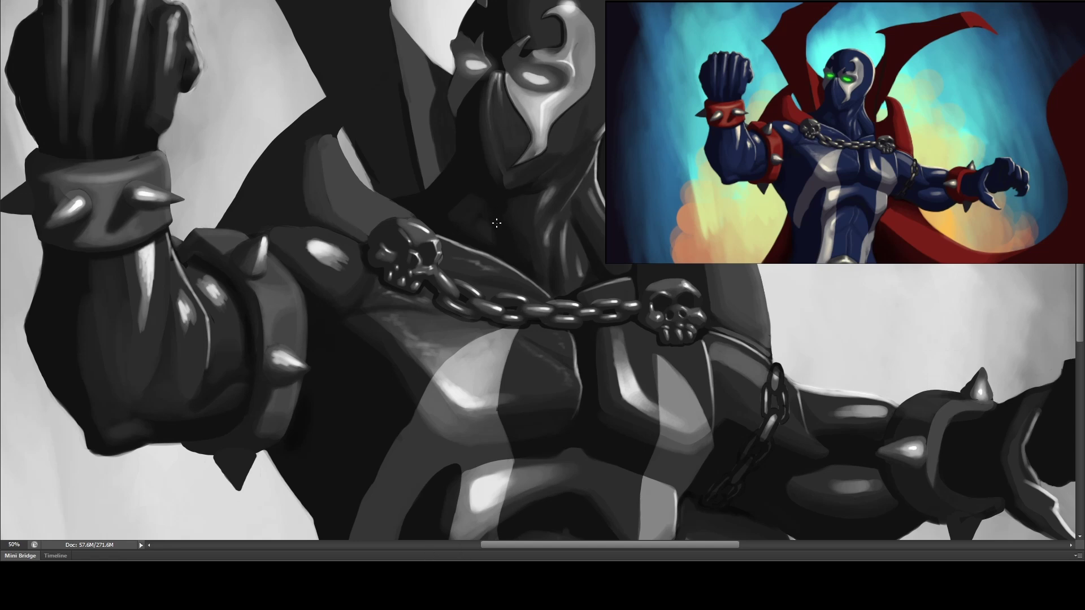
pyautogui.hotkey('ctrl', '+')
pyautogui.hotkey('ctrl', '+')
pyautogui.hotkey('ctrl', '+')
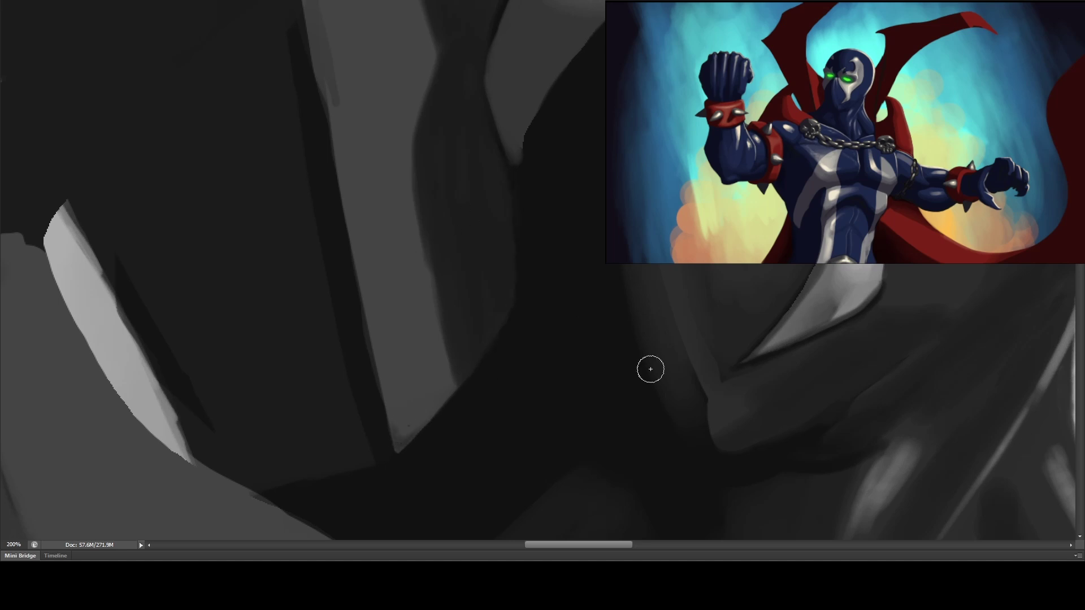
pyautogui.press(']')
pyautogui.press(']')
pyautogui.press(']')
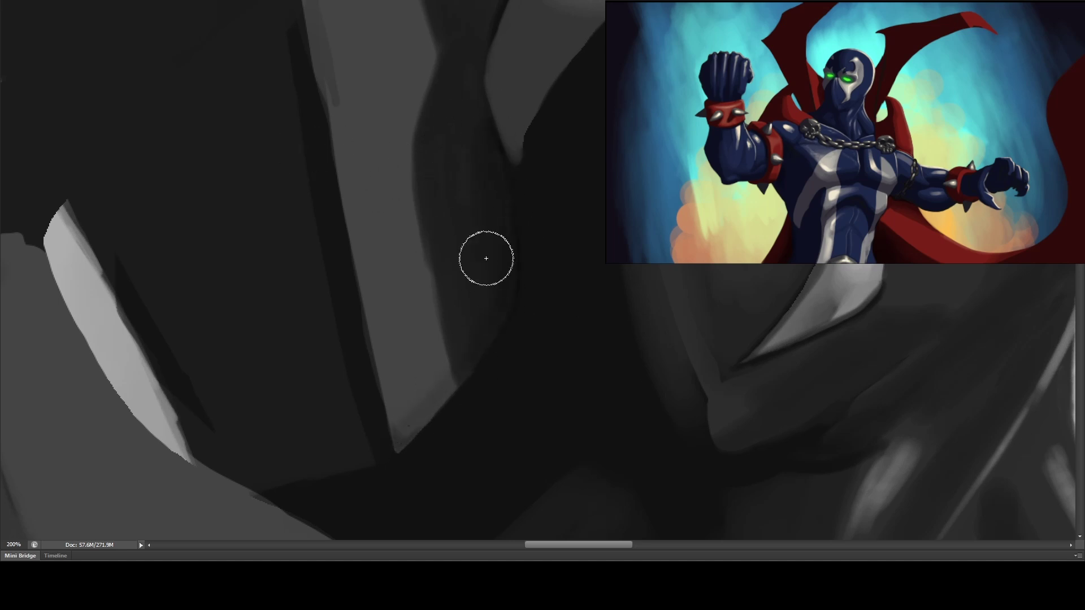
pyautogui.moveTo(469, 221); pyautogui.dragTo(446, 364)
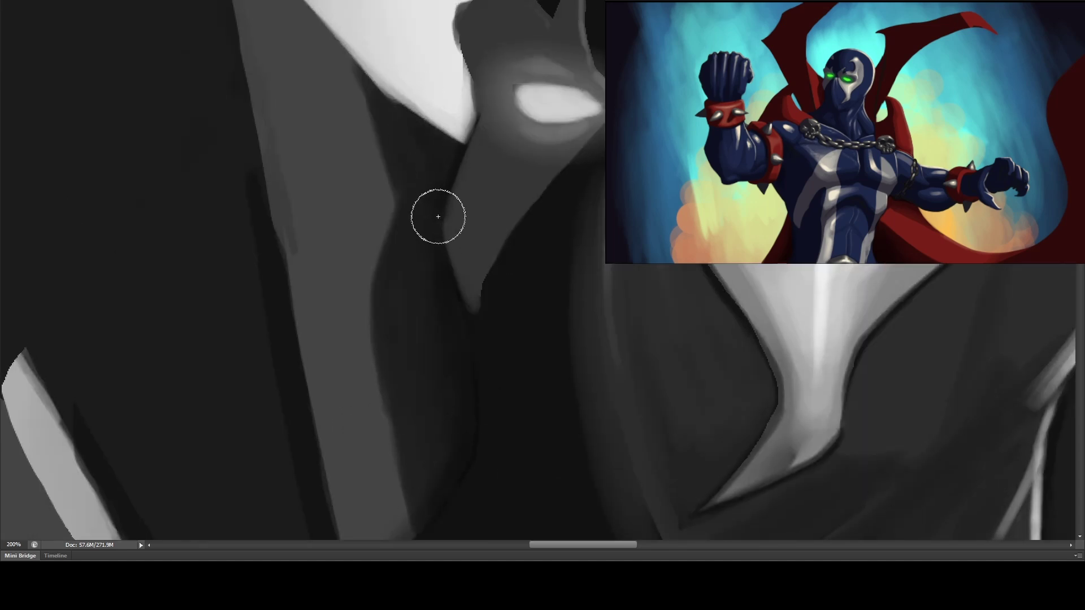
pyautogui.scroll(-5, 463, 175)
pyautogui.hscroll(5, 508, 151)
pyautogui.hotkey('ctrl', '-')
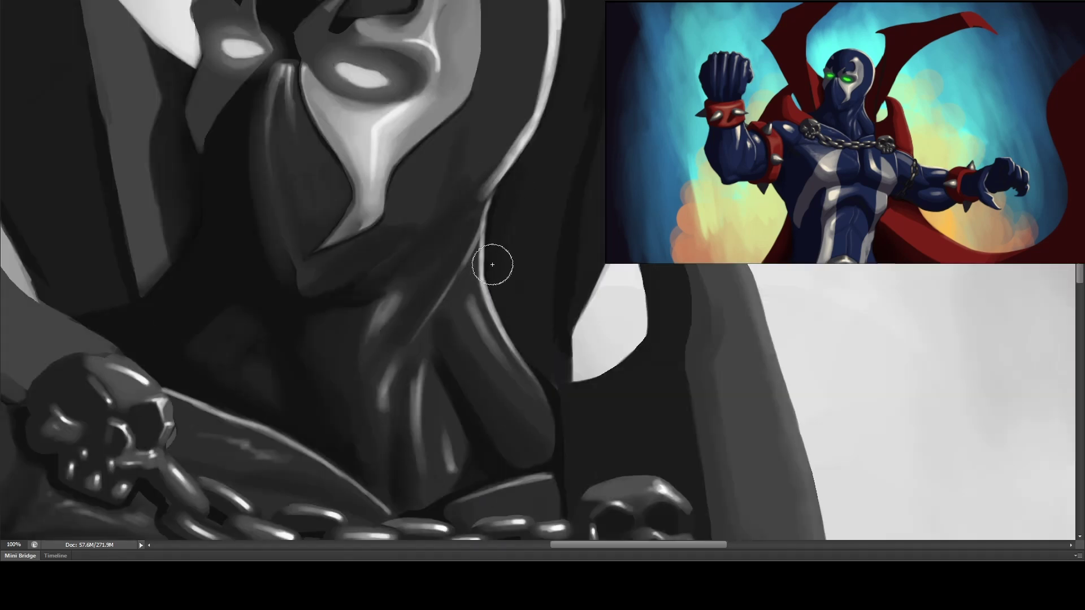
pyautogui.moveTo(574, 187); pyautogui.dragTo(419, 417)
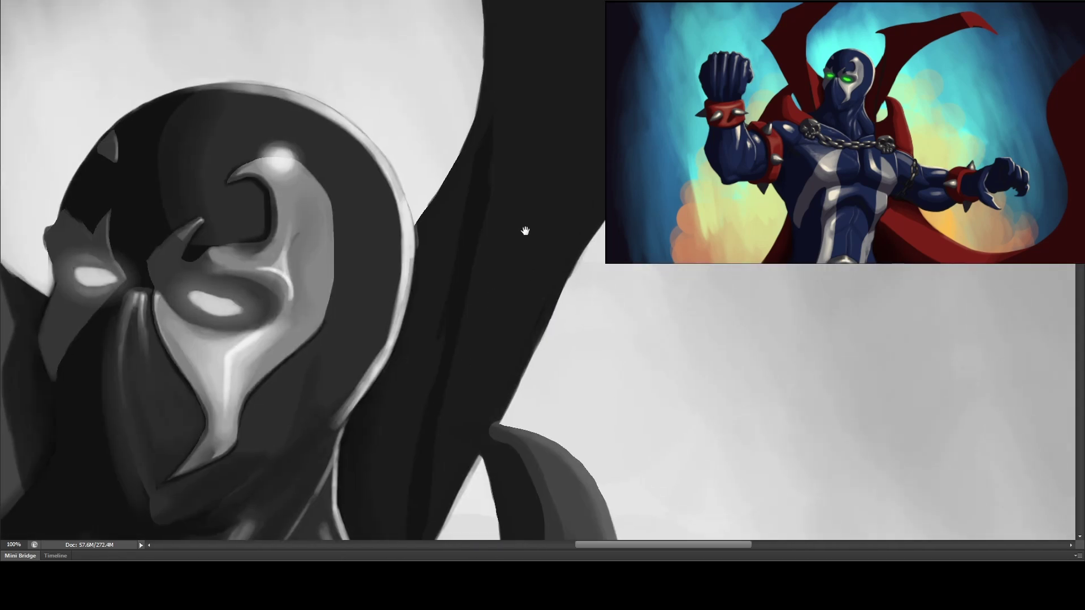
# - At 66.67% zoom, paint dark over the fist's right knuckle edge and bright finger highlights
pyautogui.hotkey('ctrl', '-')
pyautogui.hotkey('ctrl', '-')
pyautogui.hotkey('ctrl', '-')
pyautogui.hotkey('ctrl', '-')
pyautogui.hotkey('ctrl', '-')
pyautogui.hotkey('ctrl', '-')
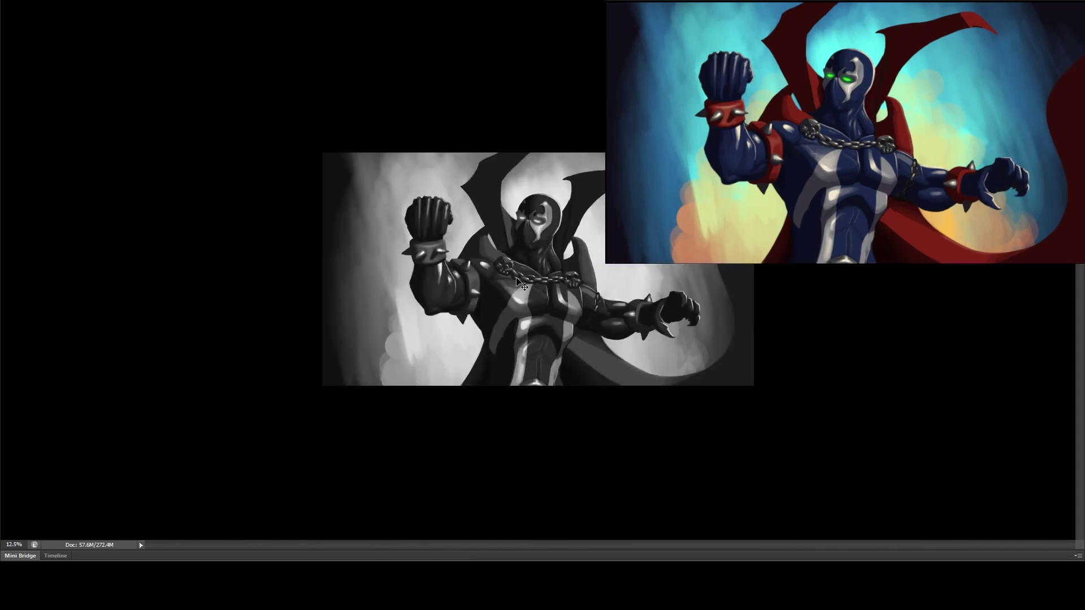
pyautogui.hotkey('ctrl', '+')
pyautogui.hotkey('ctrl', '+')
pyautogui.hotkey('ctrl', '+')
pyautogui.hotkey('ctrl', '+')
pyautogui.hotkey('ctrl', '+')
pyautogui.hotkey('ctrl', '+')
pyautogui.moveTo(519, 281); pyautogui.dragTo(497, 274)
pyautogui.hotkey('ctrl', '-')
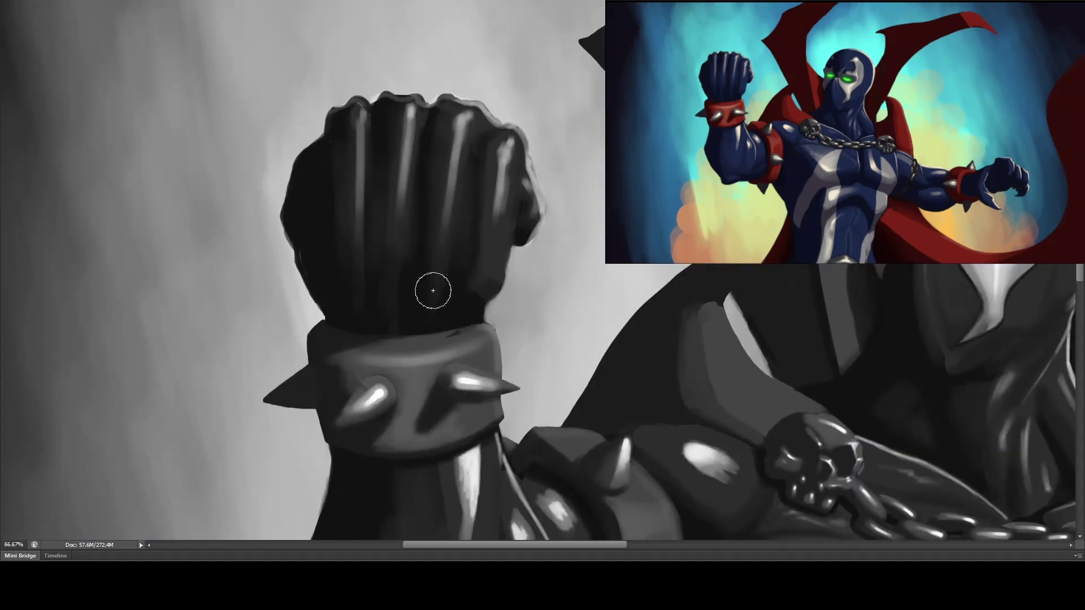
pyautogui.moveTo(507, 191); pyautogui.dragTo(516, 241)
pyautogui.moveTo(514, 167); pyautogui.dragTo(504, 159)
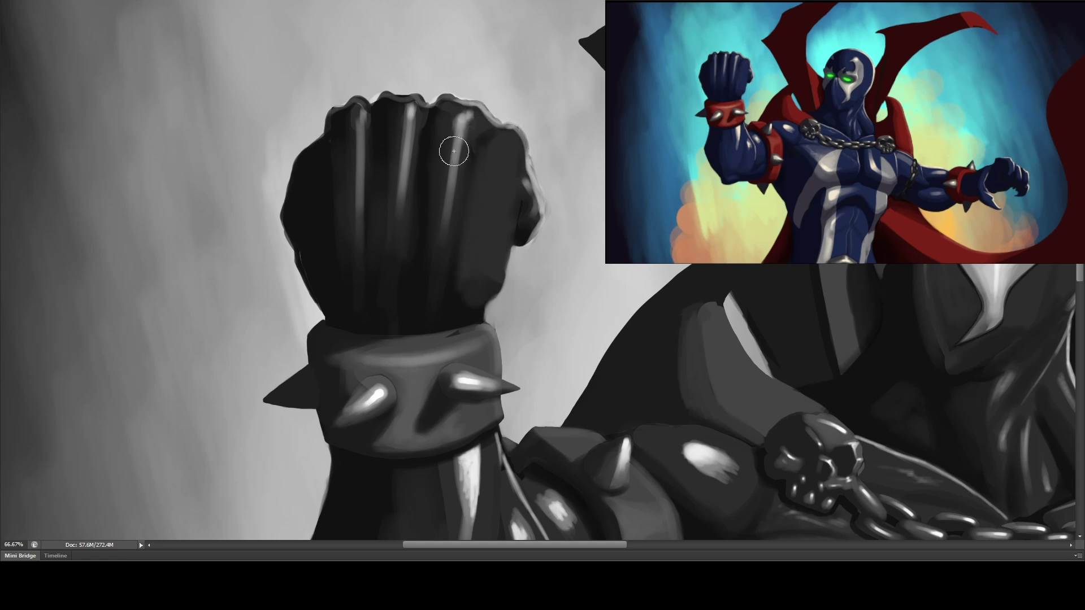
pyautogui.moveTo(424, 226); pyautogui.dragTo(484, 146)
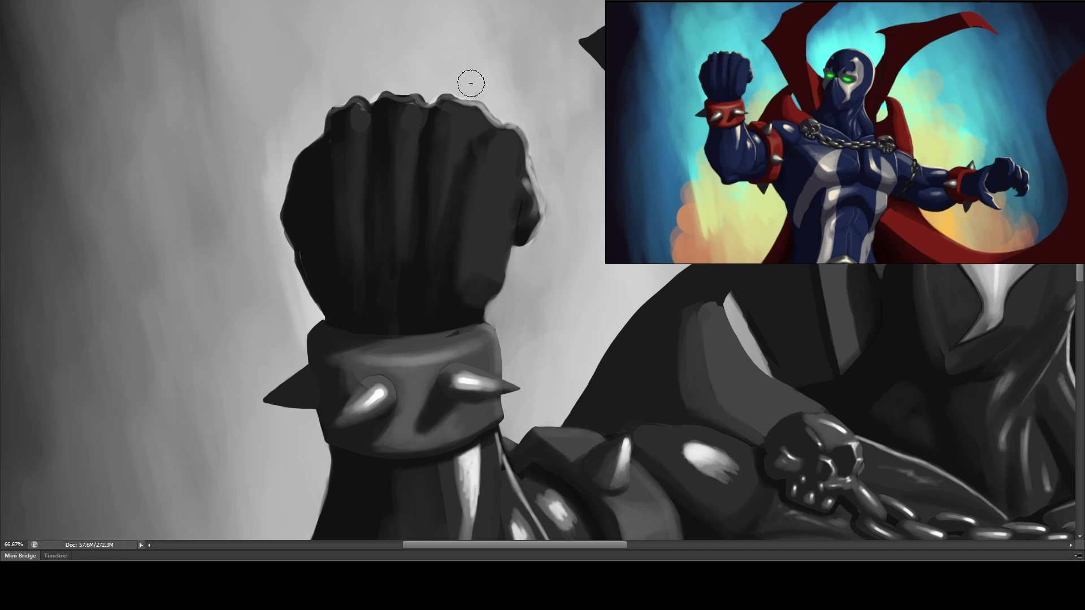
pyautogui.moveTo(452, 226); pyautogui.dragTo(450, 289)
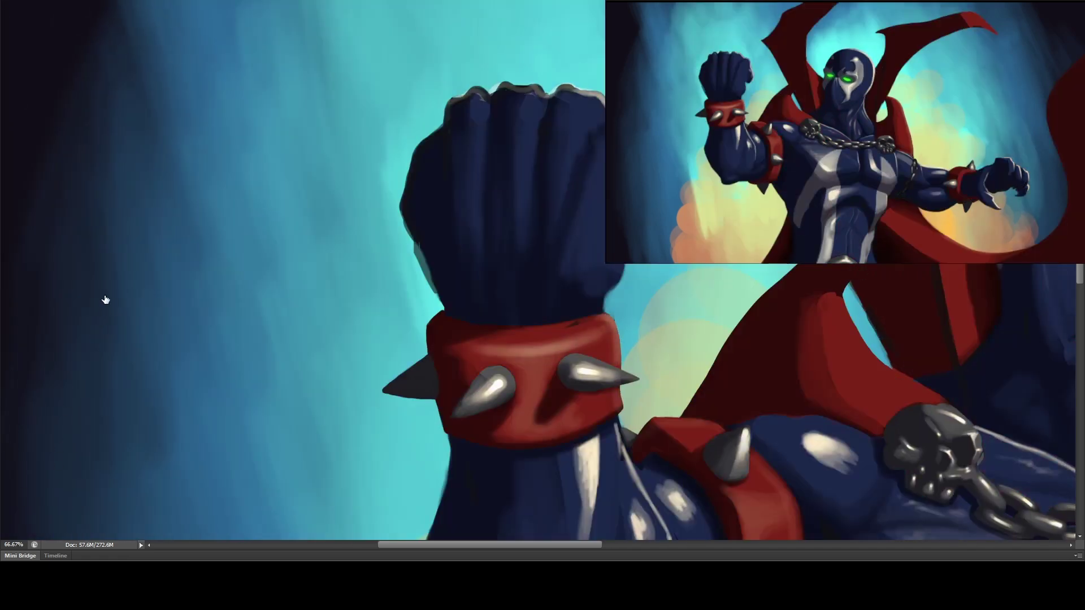
# - Trim the fist's left edge and silhouette with background-colour strokes
pyautogui.hotkey('ctrl', '-')
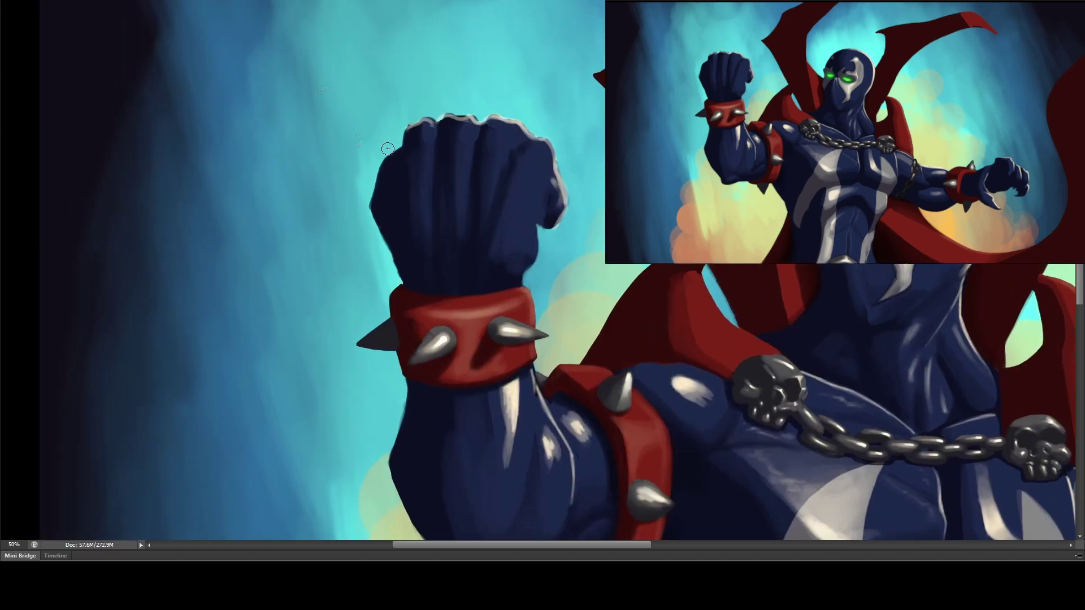
pyautogui.moveTo(384, 155)
pyautogui.mouseDown()
pyautogui.moveTo(363, 228)
pyautogui.moveTo(388, 156)
pyautogui.mouseUp()
pyautogui.moveTo(370, 206); pyautogui.dragTo(401, 289)
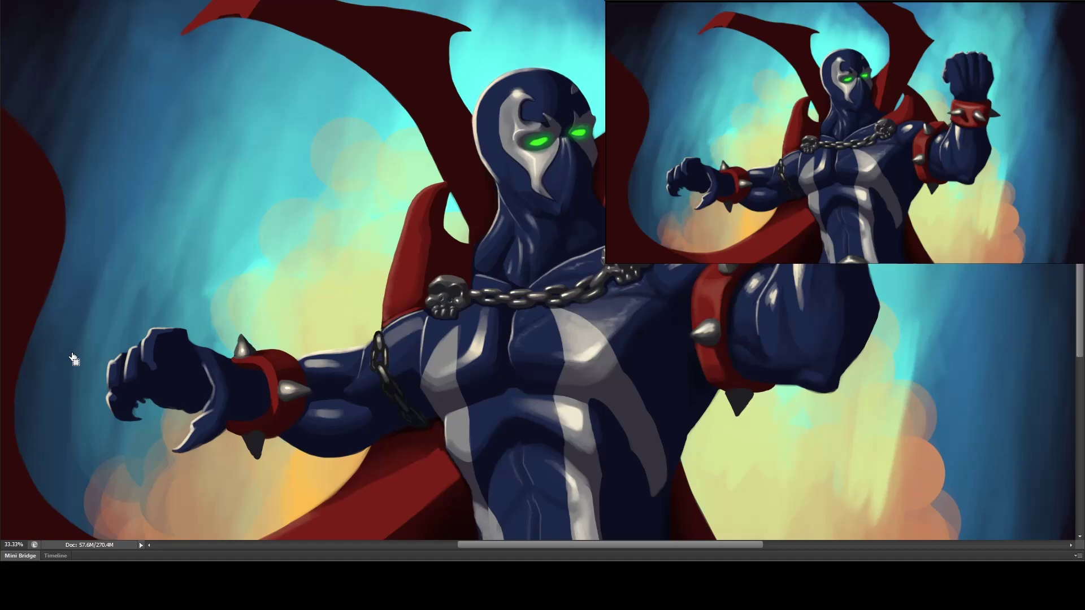
pyautogui.hotkey('ctrl', '+')
pyautogui.moveTo(501, 221)
pyautogui.mouseDown()
pyautogui.moveTo(501, 345)
pyautogui.moveTo(478, 158)
pyautogui.mouseUp()
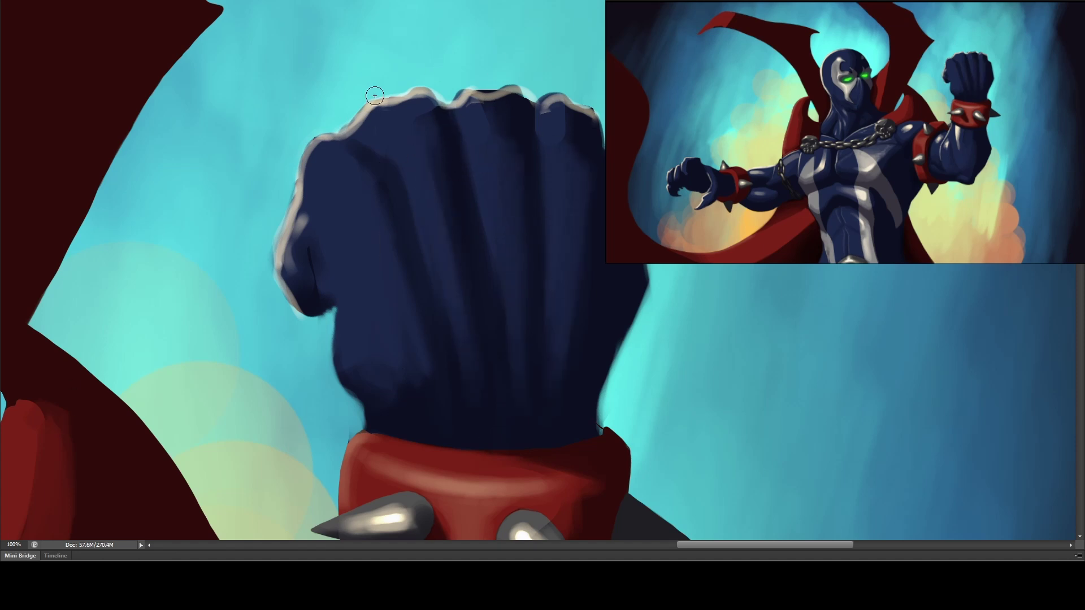
# - Hide the fist's rim highlights, smooth the knuckle top and darken the lower-left edge
pyautogui.hotkey('ctrl', 'z')
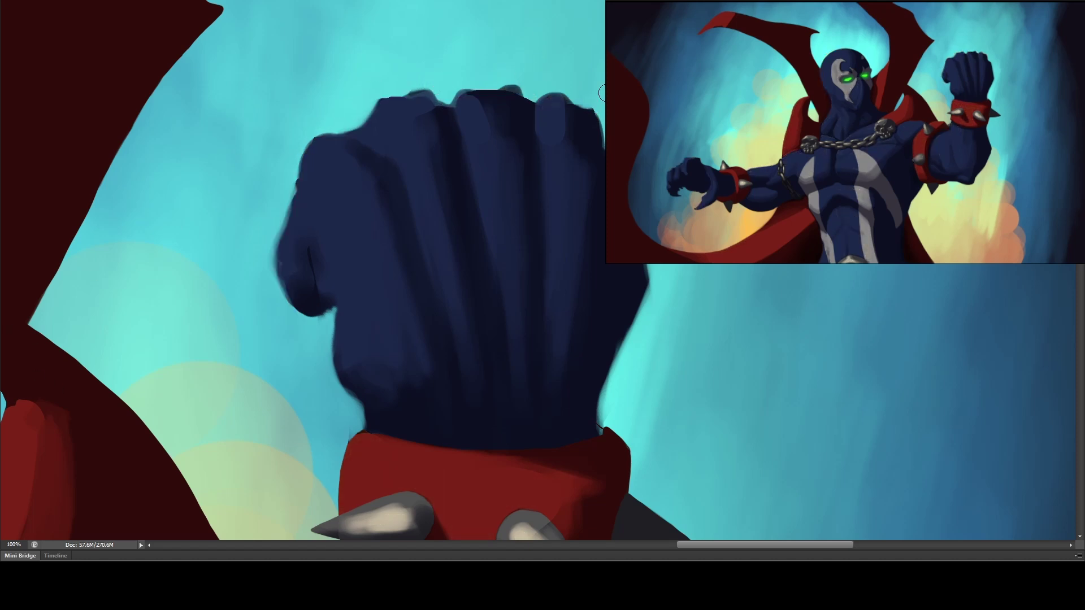
pyautogui.moveTo(387, 113); pyautogui.dragTo(588, 110)
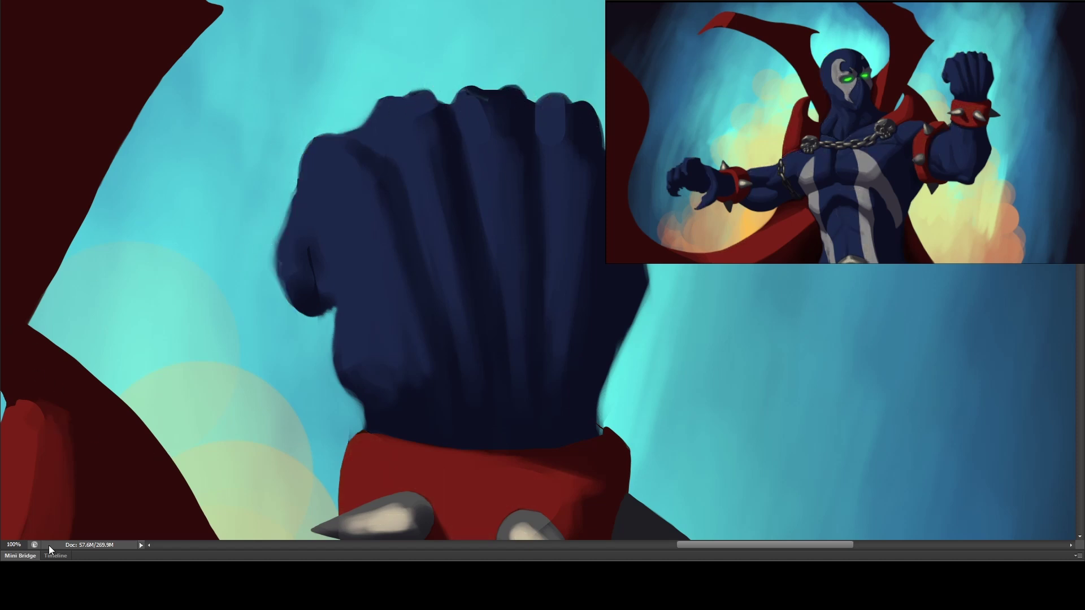
pyautogui.moveTo(318, 316); pyautogui.dragTo(303, 308)
pyautogui.moveTo(506, 150); pyautogui.dragTo(506, 177)
pyautogui.moveTo(334, 192); pyautogui.dragTo(308, 274)
pyautogui.moveTo(367, 328); pyautogui.dragTo(370, 390)
pyautogui.moveTo(370, 347); pyautogui.dragTo(390, 421)
# - Undo the left-edge strokes and rebuild the fist's left edge in dark blue
pyautogui.hotkey('ctrl', 'alt', 'z')
pyautogui.hotkey('ctrl', 'alt', 'z')
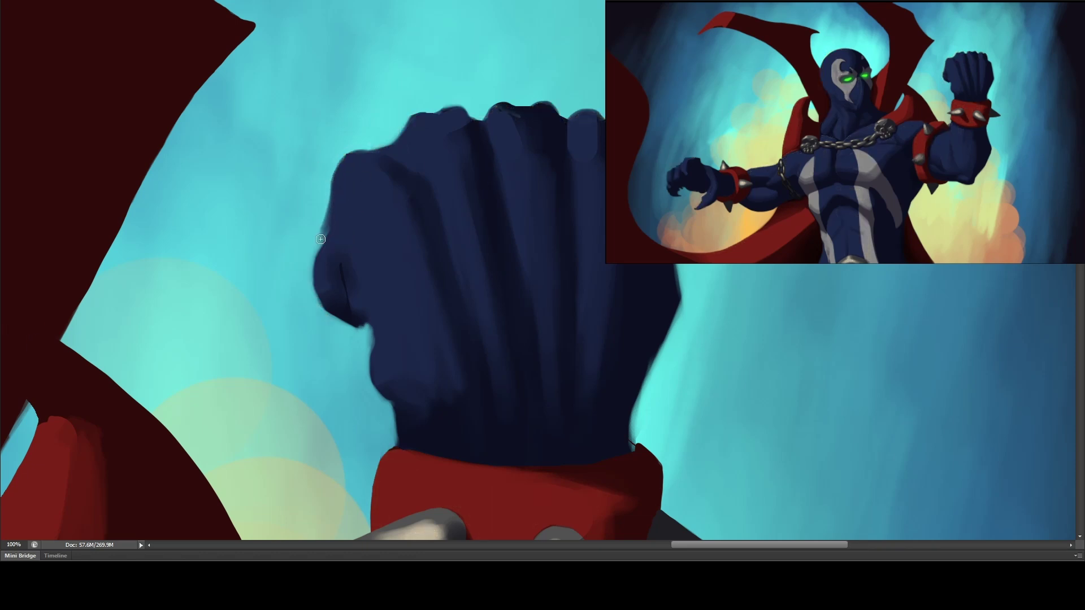
pyautogui.press(']')
pyautogui.press(']')
pyautogui.press(']')
pyautogui.press(']')
pyautogui.press(']')
pyautogui.press(']')
pyautogui.press(']')
pyautogui.press(']')
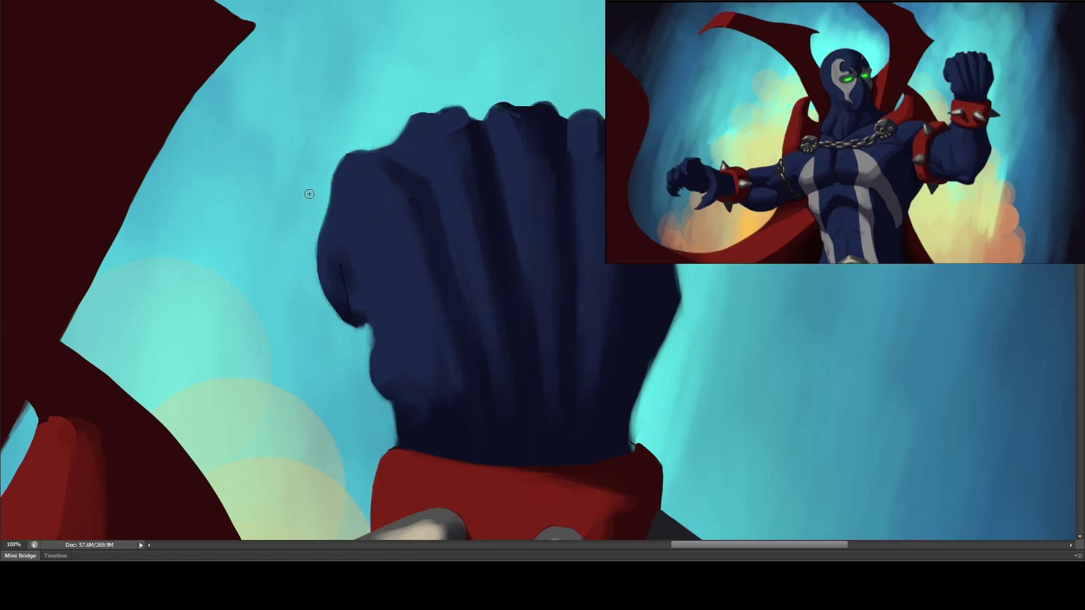
pyautogui.moveTo(336, 223)
pyautogui.mouseDown()
pyautogui.moveTo(322, 291)
pyautogui.moveTo(314, 249)
pyautogui.mouseUp()
pyautogui.press('[')
pyautogui.press('[')
pyautogui.press('[')
pyautogui.press('[')
pyautogui.press('[')
pyautogui.press('[')
pyautogui.press('[')
pyautogui.hotkey('ctrl', '-')
pyautogui.hotkey('ctrl', '-')
pyautogui.hotkey('ctrl', '-')
pyautogui.hotkey('ctrl', '-')
pyautogui.hotkey('ctrl', '-')
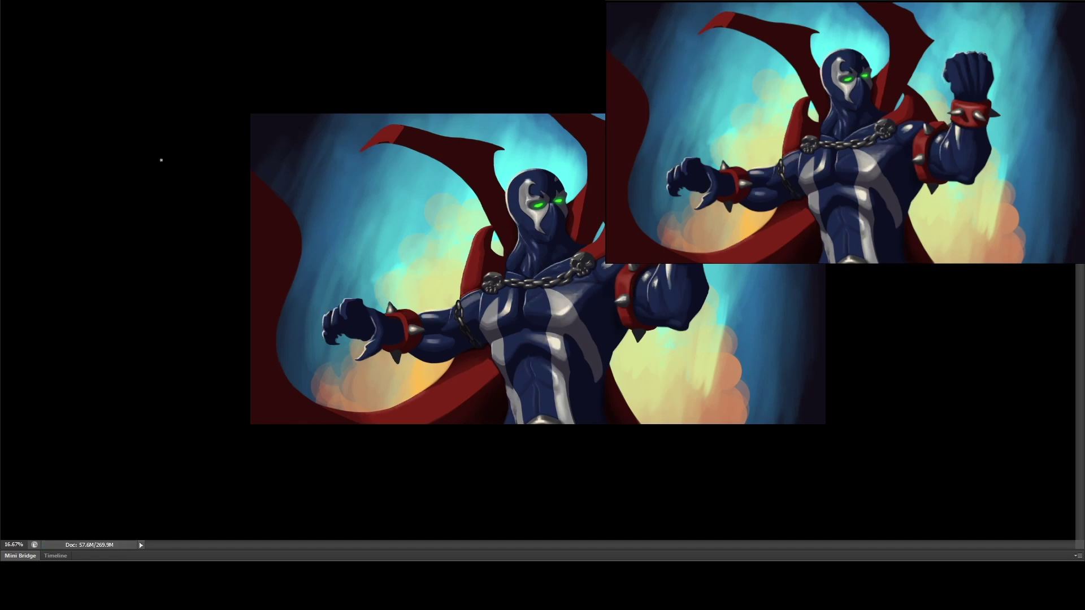
# - Paint light rim and highlight streaks down the fist's knuckles and left fingers
pyautogui.hotkey('ctrl', '+')
pyautogui.hotkey('ctrl', '+')
pyautogui.hotkey('ctrl', '+')
pyautogui.hotkey('ctrl', '+')
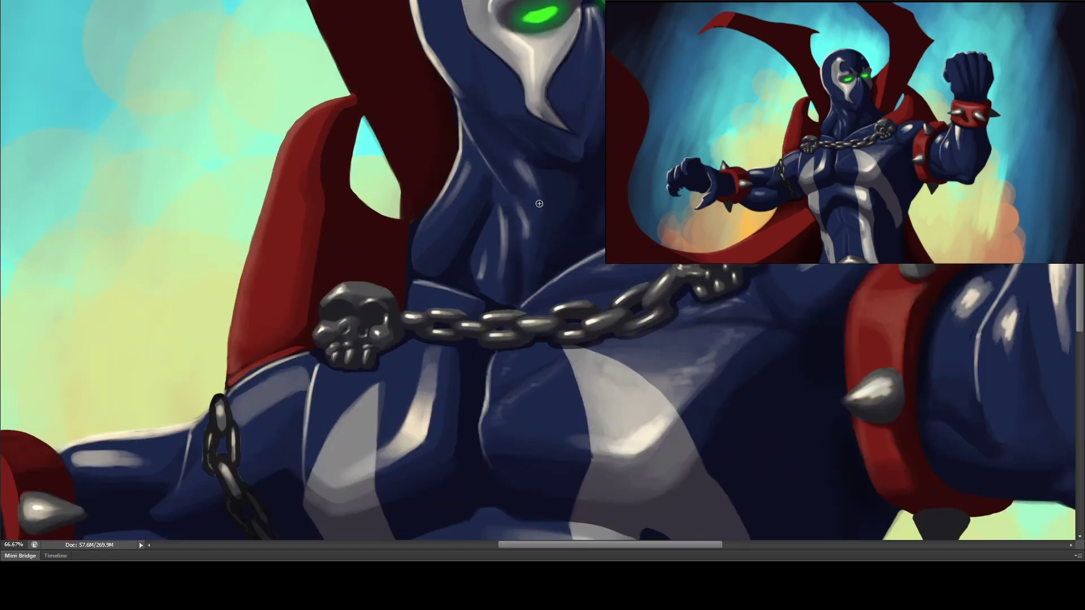
pyautogui.moveTo(904, 282); pyautogui.dragTo(367, 296)
pyautogui.moveTo(416, 321); pyautogui.dragTo(426, 255)
pyautogui.moveTo(494, 197)
pyautogui.mouseDown()
pyautogui.moveTo(461, 225)
pyautogui.moveTo(517, 263)
pyautogui.moveTo(526, 294)
pyautogui.mouseUp()
pyautogui.moveTo(551, 200); pyautogui.dragTo(559, 252)
pyautogui.moveTo(458, 328)
pyautogui.mouseDown()
pyautogui.moveTo(468, 375)
pyautogui.moveTo(452, 223)
pyautogui.mouseUp()
pyautogui.moveTo(476, 303)
pyautogui.mouseDown()
pyautogui.moveTo(465, 250)
pyautogui.moveTo(486, 368)
pyautogui.mouseUp()
pyautogui.moveTo(452, 307)
pyautogui.mouseDown()
pyautogui.moveTo(452, 241)
pyautogui.moveTo(424, 314)
pyautogui.mouseUp()
# - Add highlights and darker shading along the edges of the grey chest plates
pyautogui.hotkey('ctrl', '-')
pyautogui.hotkey('ctrl', '-')
pyautogui.hotkey('ctrl', '-')
pyautogui.hotkey('ctrl', '-')
pyautogui.hotkey('ctrl', '-')
pyautogui.hotkey('ctrl', '-')
pyautogui.hotkey('ctrl', '+')
pyautogui.hotkey('ctrl', '+')
pyautogui.hotkey('ctrl', '+')
pyautogui.hotkey('ctrl', '+')
pyautogui.hotkey('ctrl', '+')
pyautogui.hotkey('ctrl', '+')
pyautogui.hotkey('ctrl', '+')
pyautogui.hotkey('ctrl', '+')
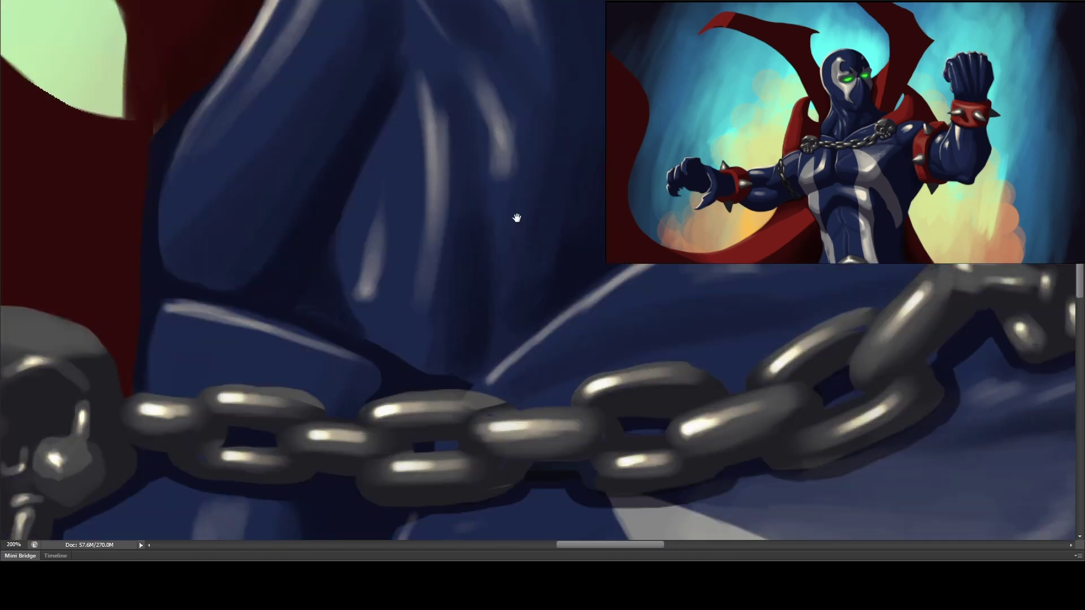
pyautogui.moveTo(354, 371)
pyautogui.mouseDown()
pyautogui.moveTo(396, 237)
pyautogui.moveTo(475, 223)
pyautogui.moveTo(531, 87)
pyautogui.mouseUp()
pyautogui.moveTo(452, 159)
pyautogui.mouseDown()
pyautogui.moveTo(489, 82)
pyautogui.moveTo(537, 184)
pyautogui.mouseUp()
pyautogui.scroll(-5, 471, 313)
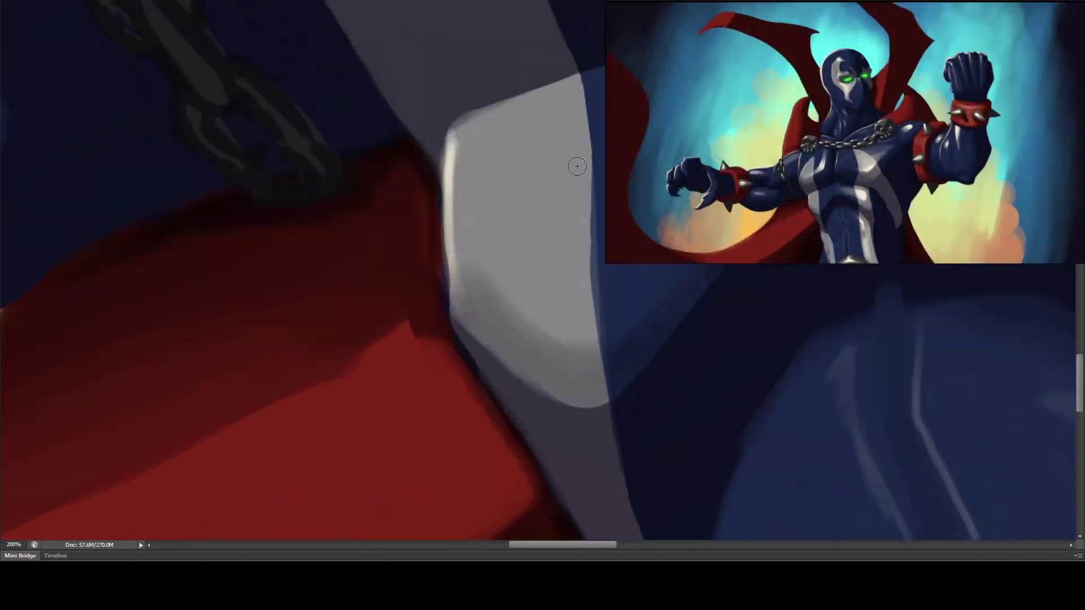
pyautogui.moveTo(455, 146); pyautogui.dragTo(452, 243)
pyautogui.moveTo(452, 170); pyautogui.dragTo(460, 133)
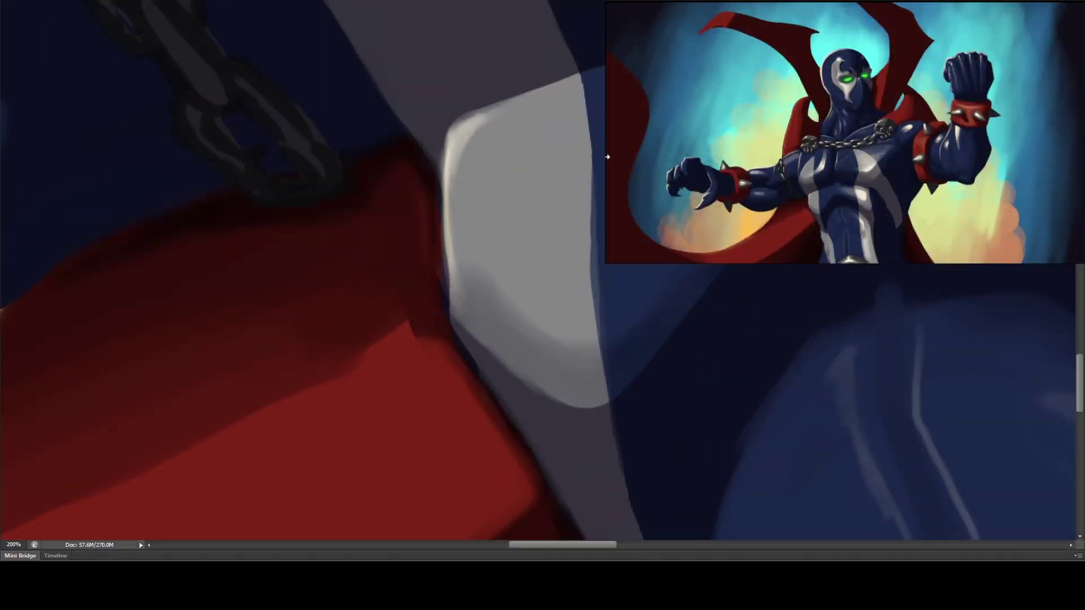
pyautogui.moveTo(576, 198); pyautogui.dragTo(528, 284)
pyautogui.scroll(5, 564, 230)
pyautogui.moveTo(564, 230)
pyautogui.mouseDown()
pyautogui.moveTo(514, 252)
pyautogui.moveTo(418, 254)
pyautogui.mouseUp()
pyautogui.moveTo(427, 84); pyautogui.dragTo(478, 220)
pyautogui.moveTo(464, 184); pyautogui.dragTo(491, 282)
# - Continue adding highlight strokes on the lower armour plates
pyautogui.scroll(-5, 537, 235)
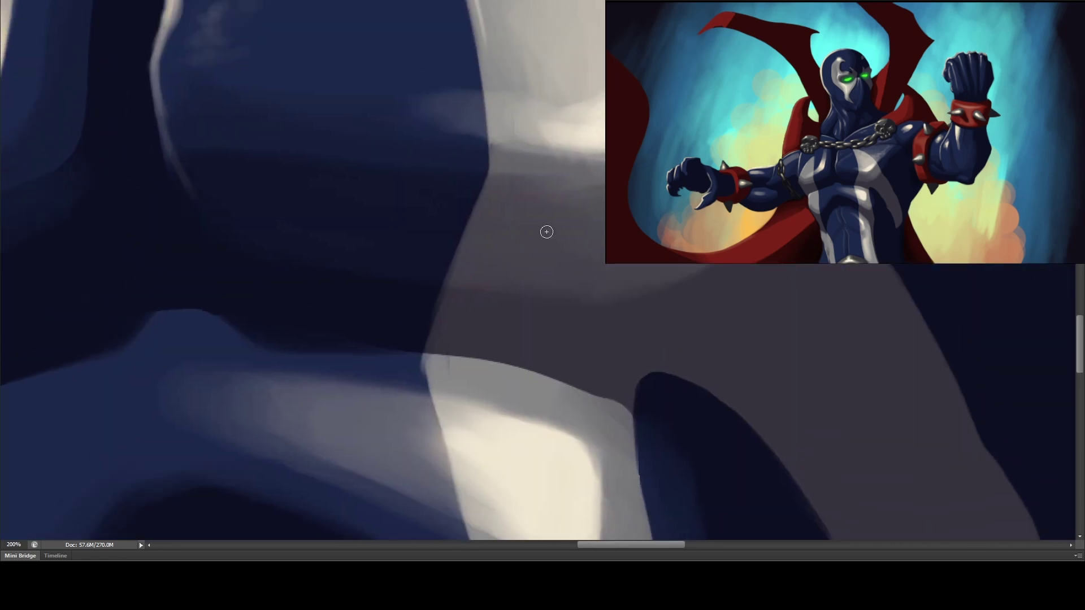
pyautogui.scroll(-5, 446, 188)
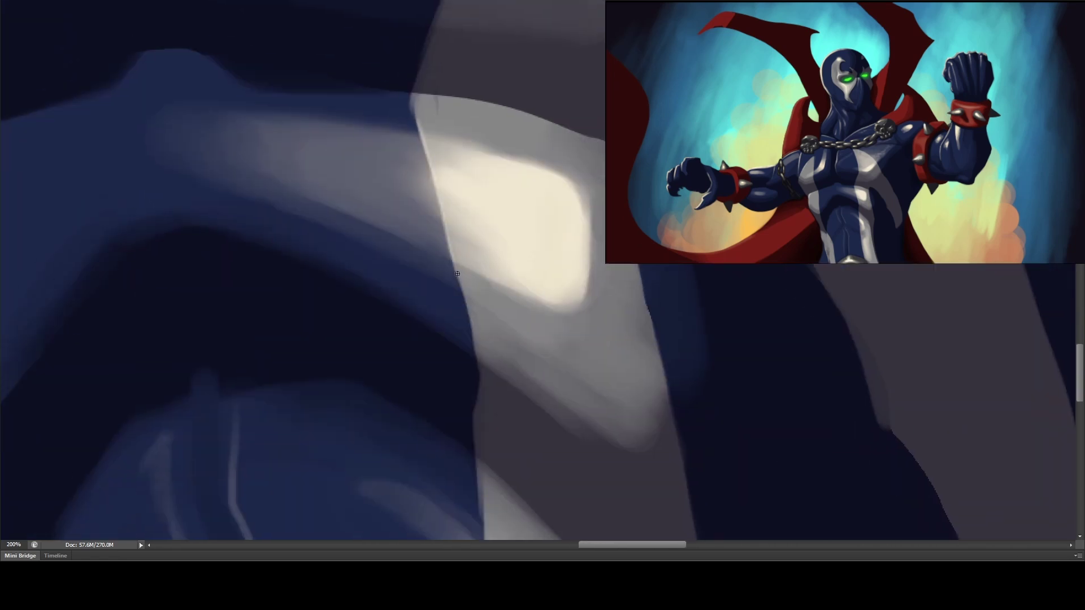
pyautogui.scroll(-5, 456, 270)
pyautogui.moveTo(468, 146); pyautogui.dragTo(470, 172)
pyautogui.moveTo(481, 256); pyautogui.dragTo(480, 351)
pyautogui.scroll(-5, 483, 254)
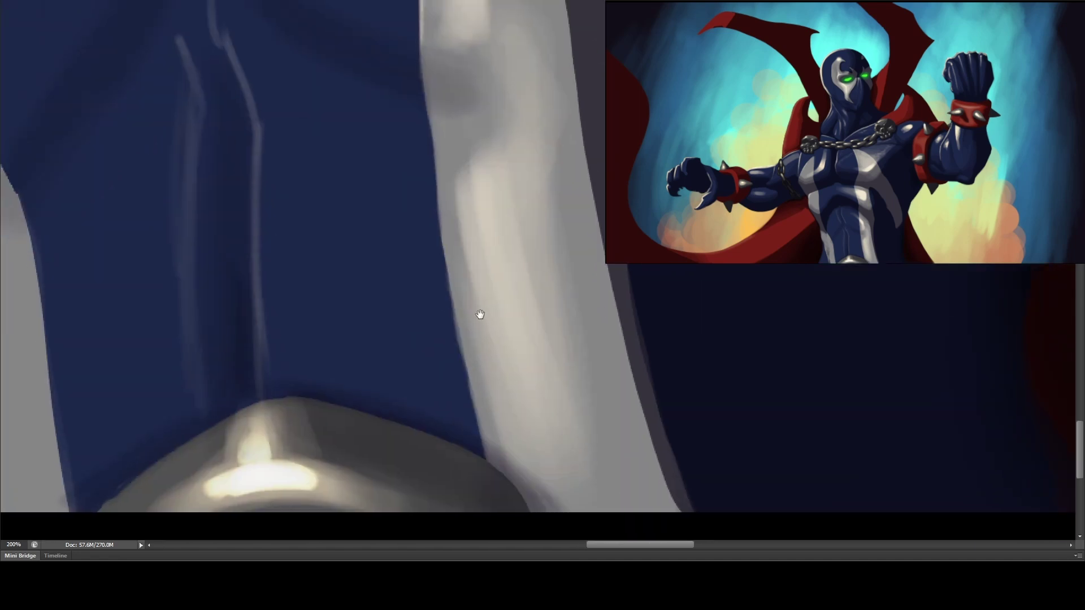
pyautogui.moveTo(441, 221); pyautogui.dragTo(447, 260)
pyautogui.scroll(-5, 552, 194)
pyautogui.scroll(-7, 556, 293)
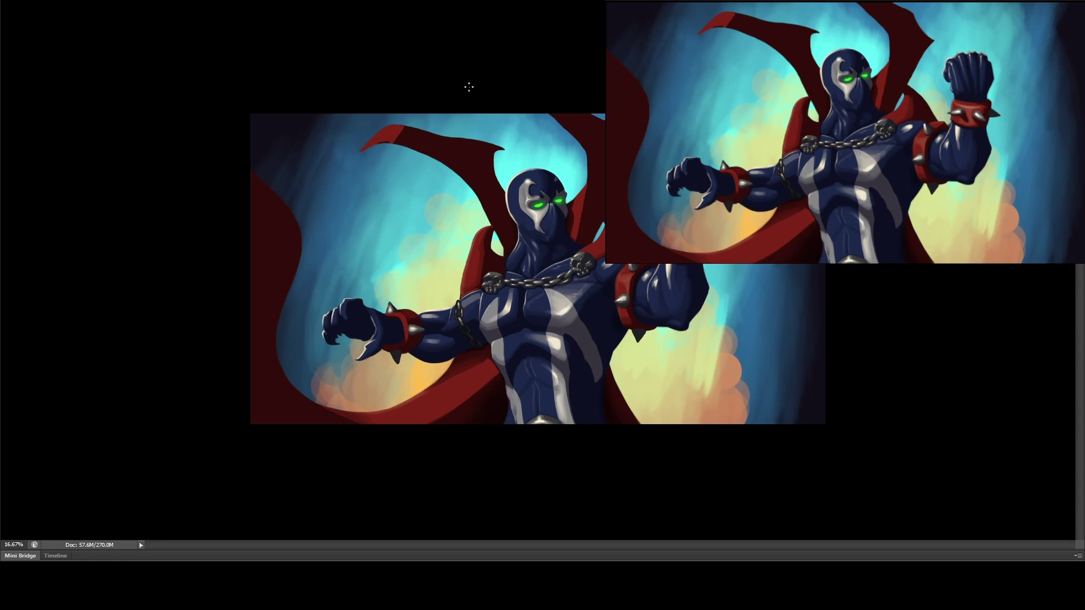
# - With the view rotated, brighten the leg highlights and blend the left one with darker strokes
pyautogui.scroll(5, 513, 261)
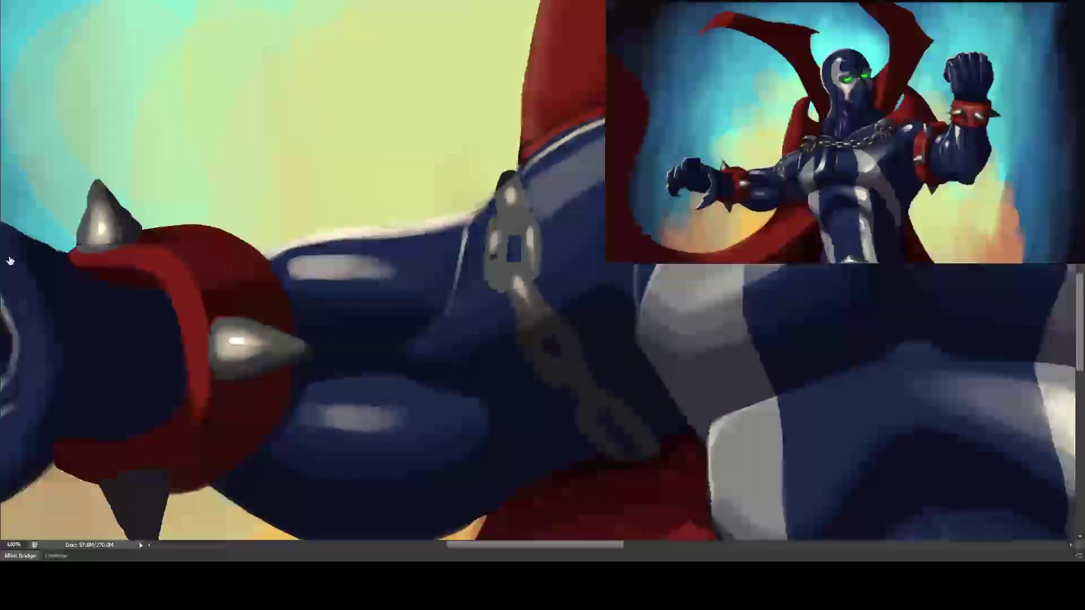
pyautogui.moveTo(10, 261); pyautogui.dragTo(426, 215)
pyautogui.moveTo(394, 314); pyautogui.dragTo(402, 226)
pyautogui.moveTo(551, 249); pyautogui.dragTo(543, 284)
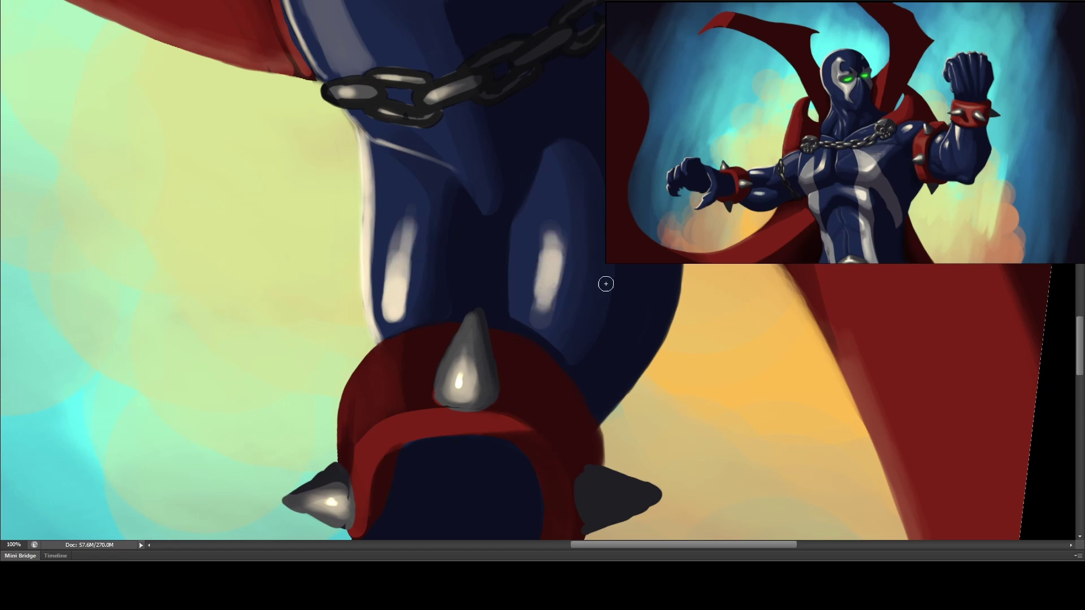
pyautogui.press(']')
pyautogui.press(']')
pyautogui.moveTo(402, 198)
pyautogui.mouseDown()
pyautogui.moveTo(392, 256)
pyautogui.moveTo(402, 232)
pyautogui.mouseUp()
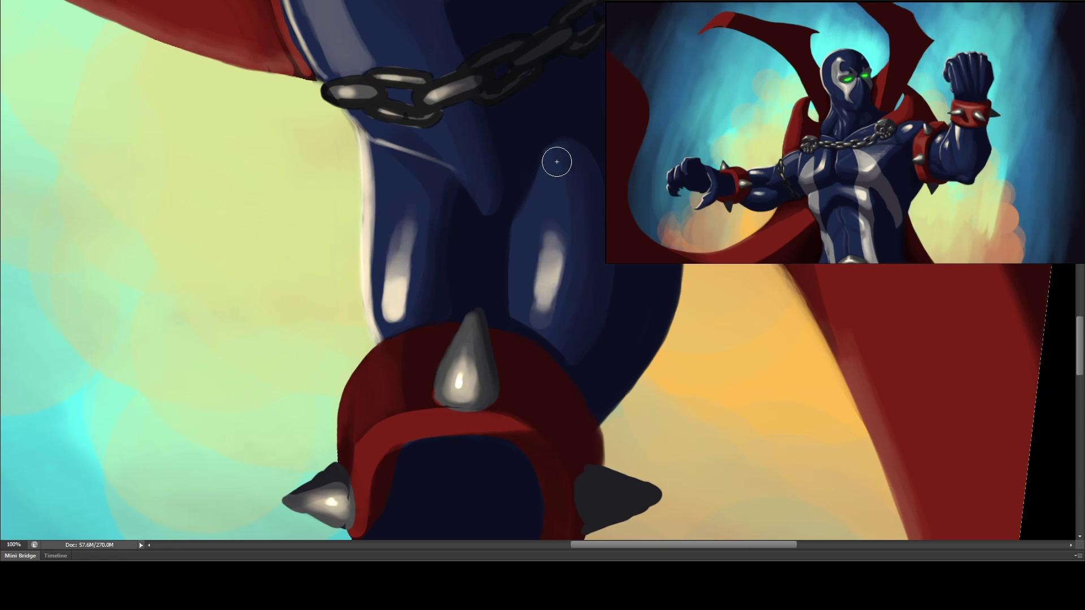
pyautogui.press('Escape')
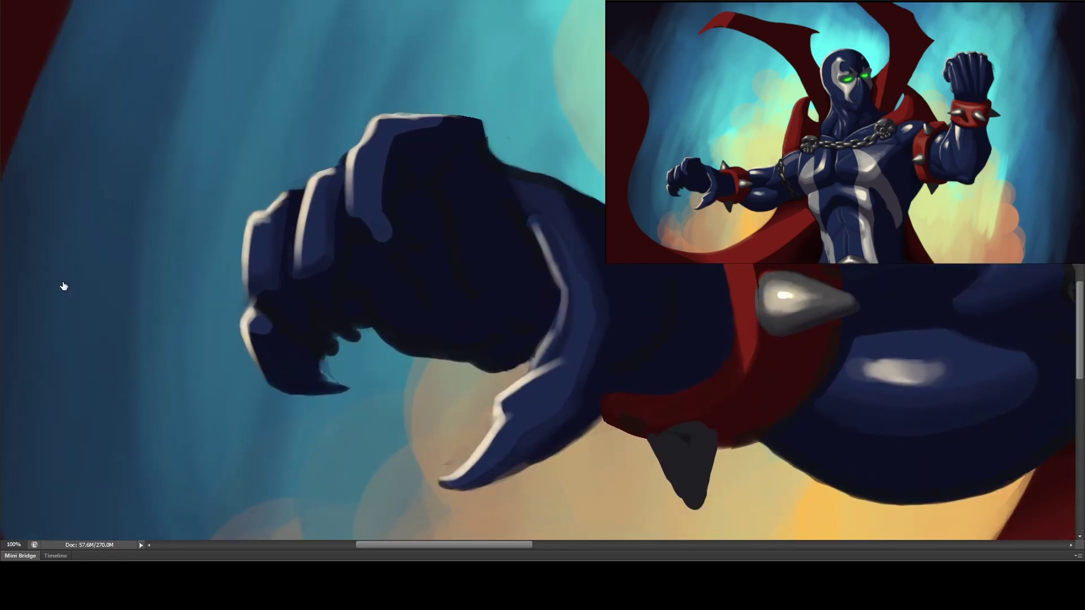
# - Paint over the stray light finger edge on the fist in dark
pyautogui.moveTo(362, 186); pyautogui.dragTo(525, 56)
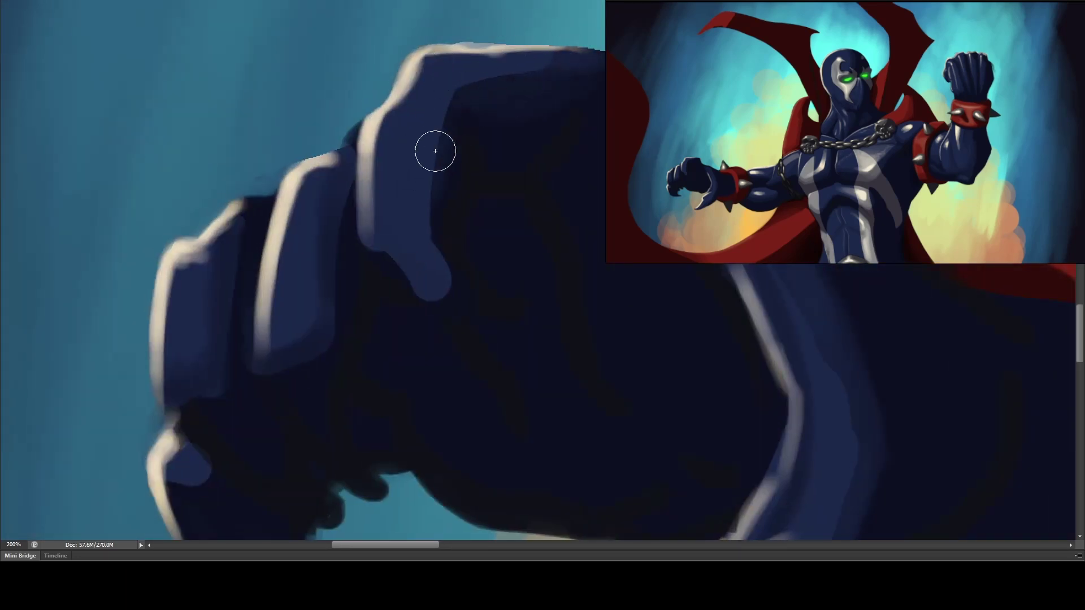
pyautogui.press('[')
pyautogui.press('[')
pyautogui.press('[')
pyautogui.press(']')
pyautogui.press(']')
pyautogui.press(']')
pyautogui.moveTo(387, 229); pyautogui.dragTo(421, 277)
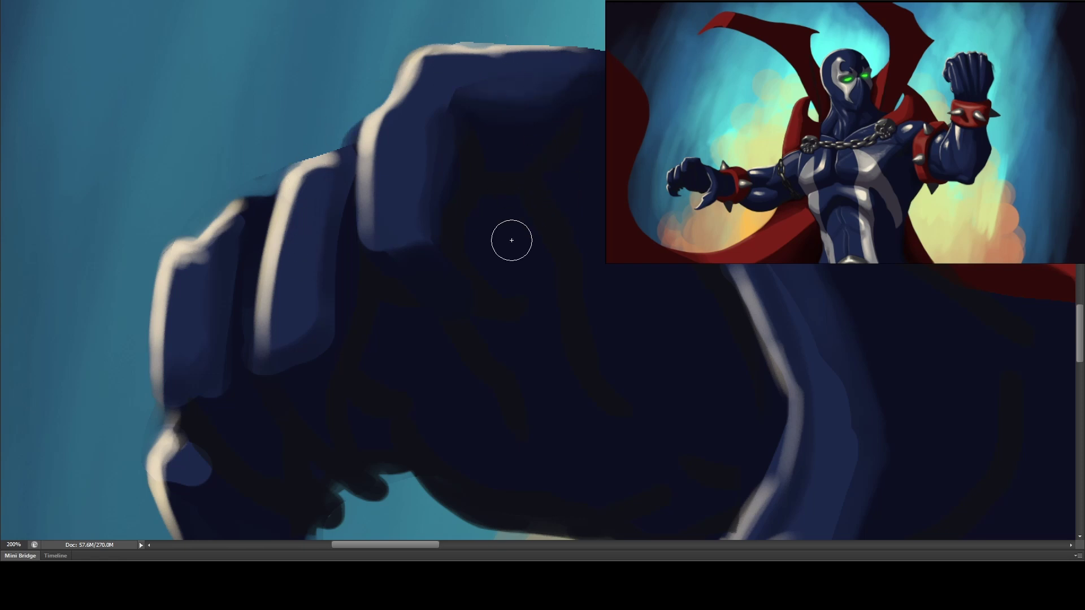
# - Lighten and smooth the lower edge of the red cape
pyautogui.hotkey('ctrl', '0')
pyautogui.moveTo(515, 247); pyautogui.dragTo(65, 340)
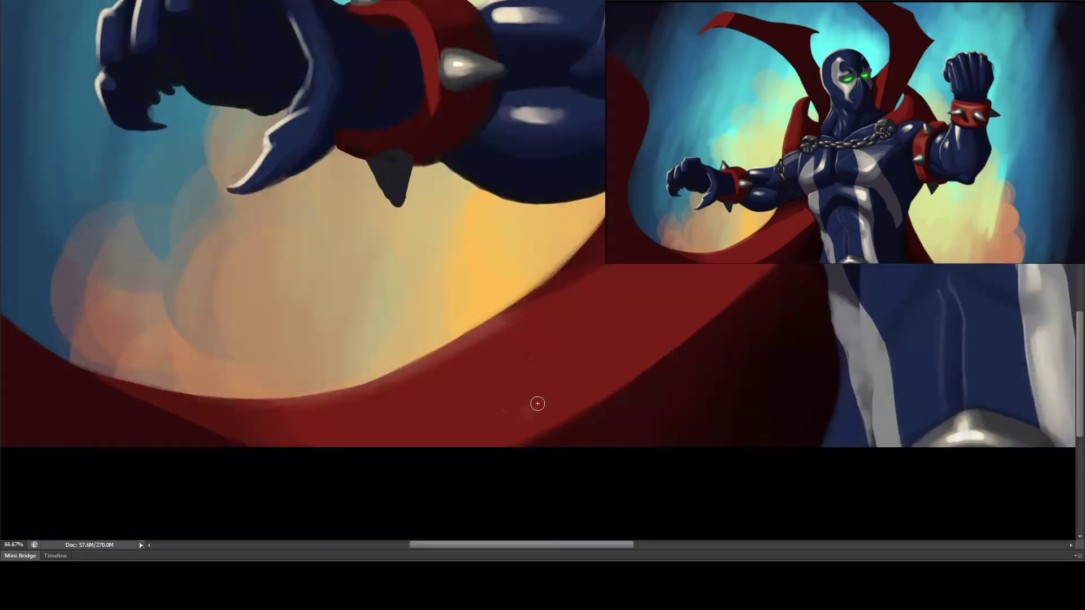
pyautogui.moveTo(545, 401)
pyautogui.mouseDown()
pyautogui.moveTo(475, 439)
pyautogui.moveTo(314, 431)
pyautogui.mouseUp()
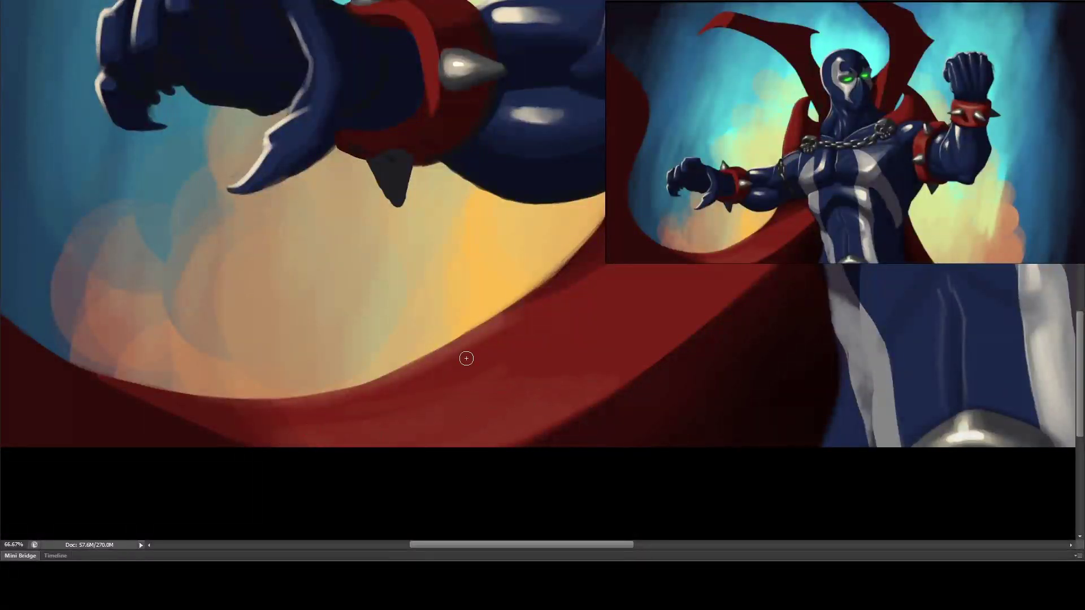
pyautogui.moveTo(446, 432); pyautogui.dragTo(492, 432)
# - Undo the old thin stroke and repaint light highlight strokes down the raised fist
pyautogui.scroll(-5, 620, 377)
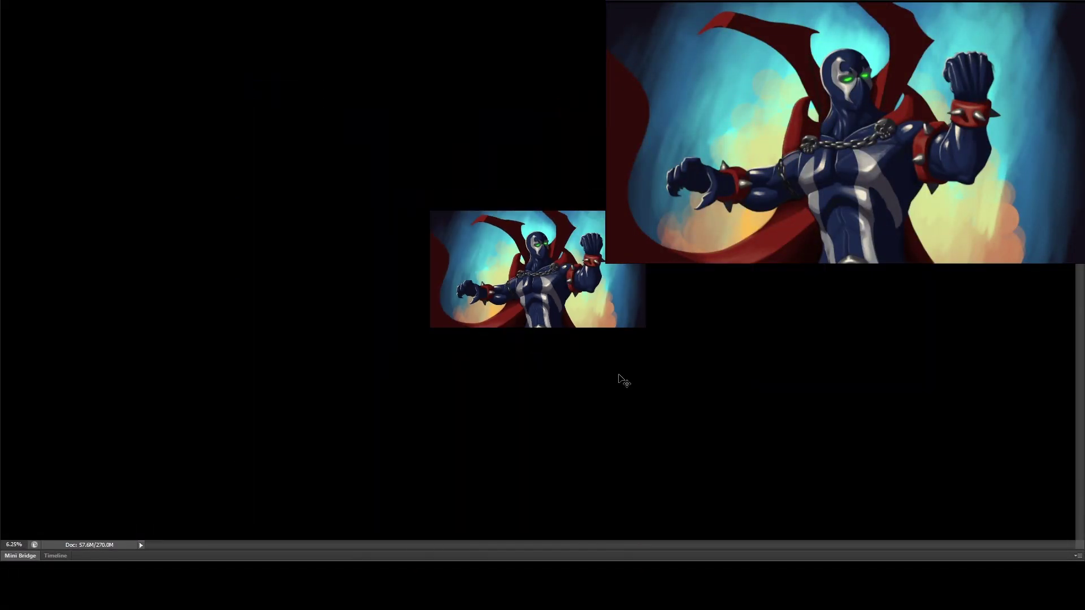
pyautogui.scroll(3, 597, 339)
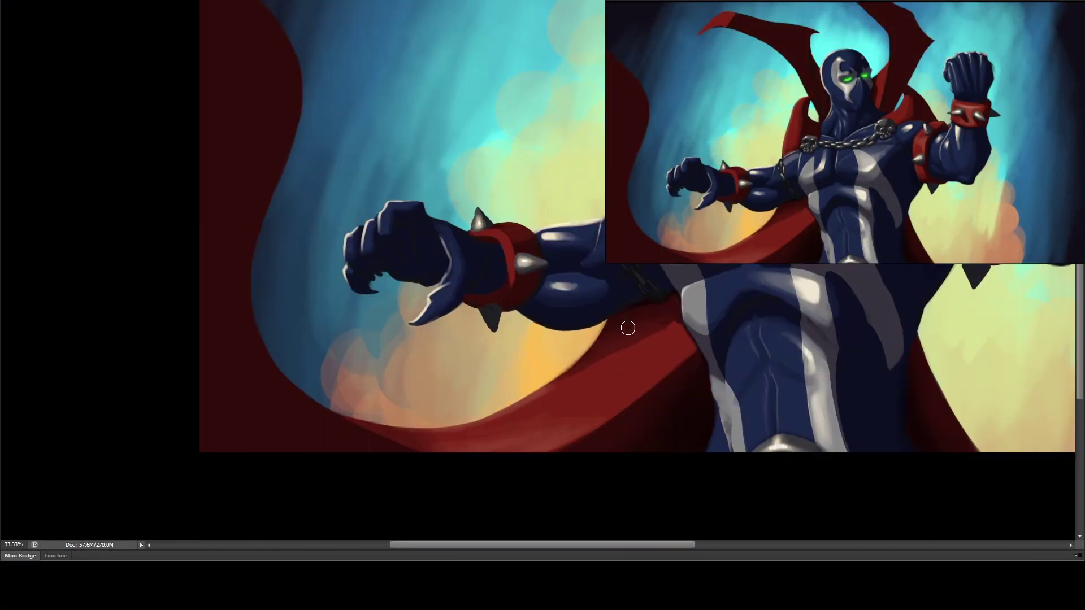
pyautogui.scroll(3, 622, 254)
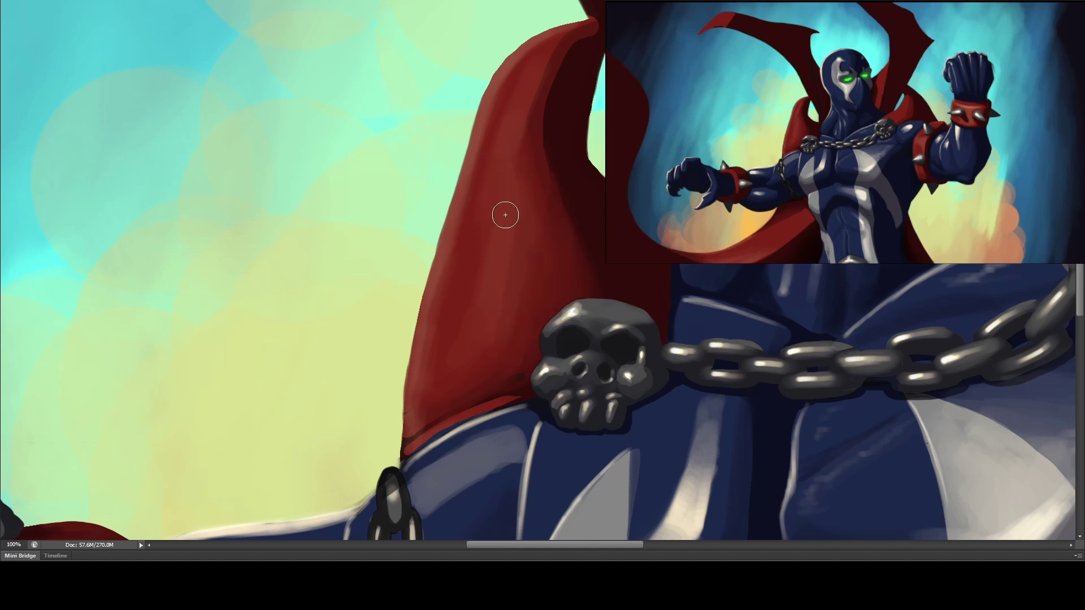
pyautogui.hotkey('ctrl', '-')
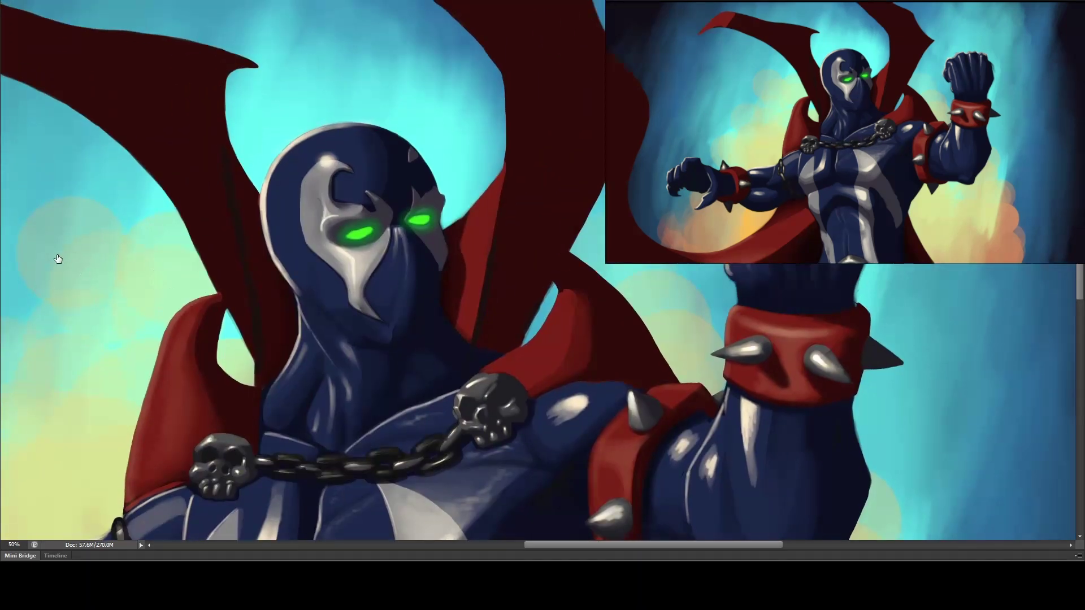
pyautogui.hotkey('ctrl', '+')
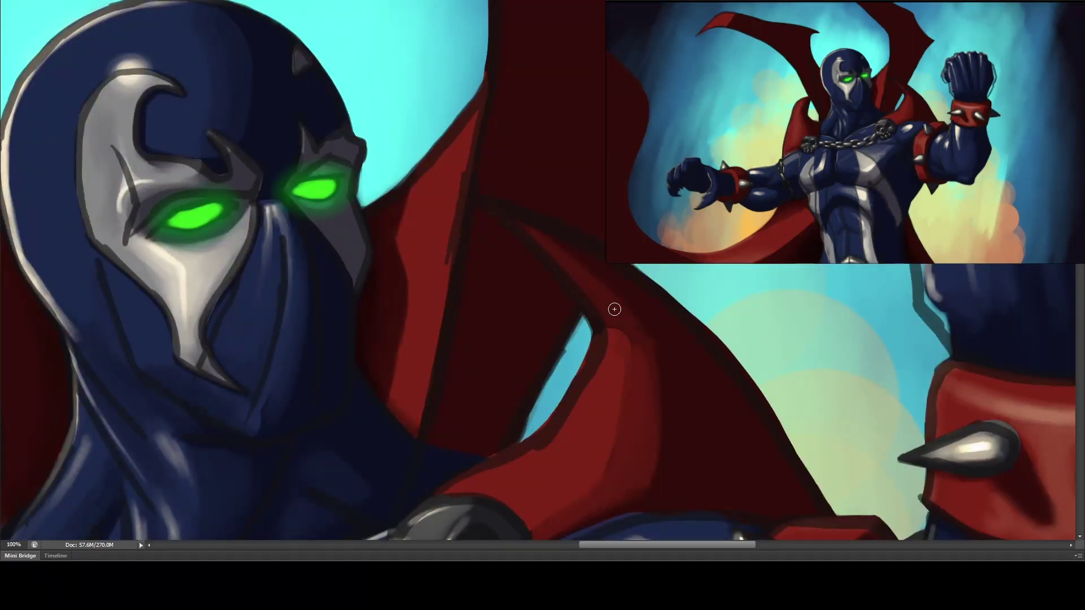
pyautogui.moveTo(39, 397); pyautogui.dragTo(63, 295)
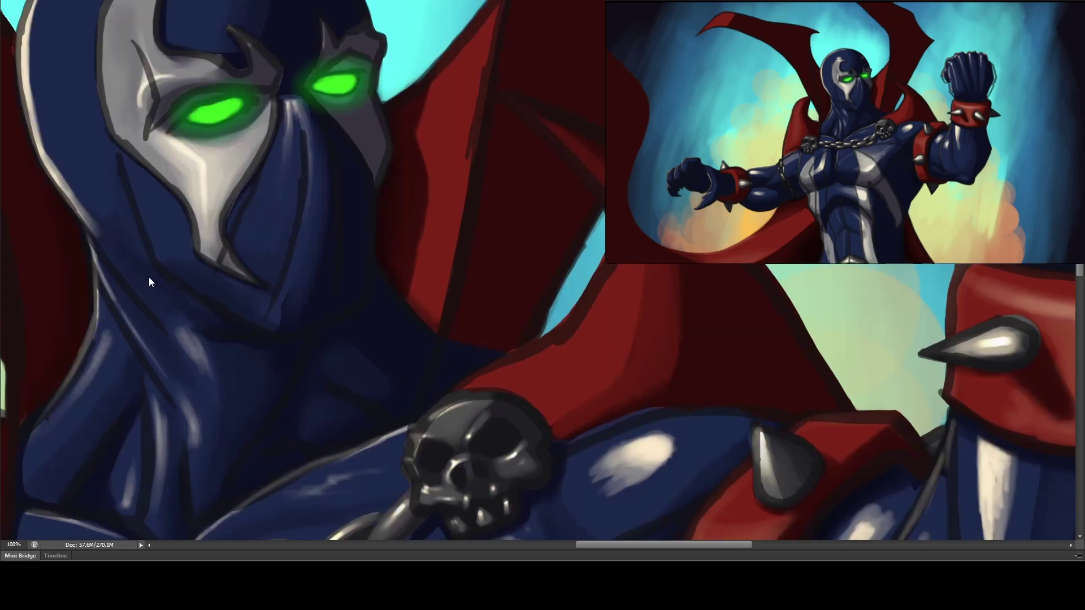
pyautogui.moveTo(673, 312); pyautogui.dragTo(447, 239)
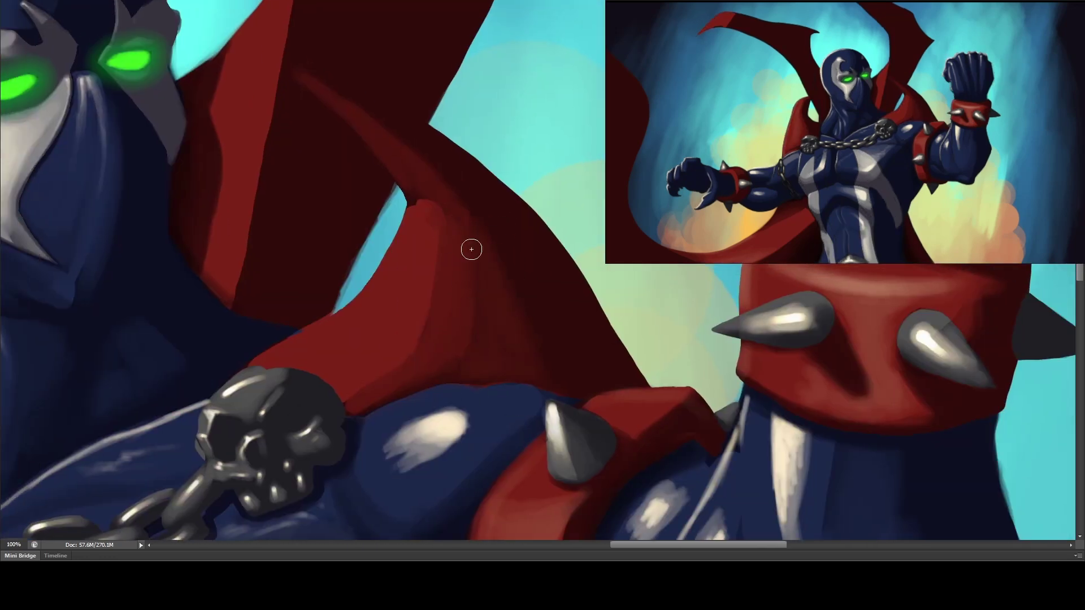
pyautogui.scroll(-3, 317, 260)
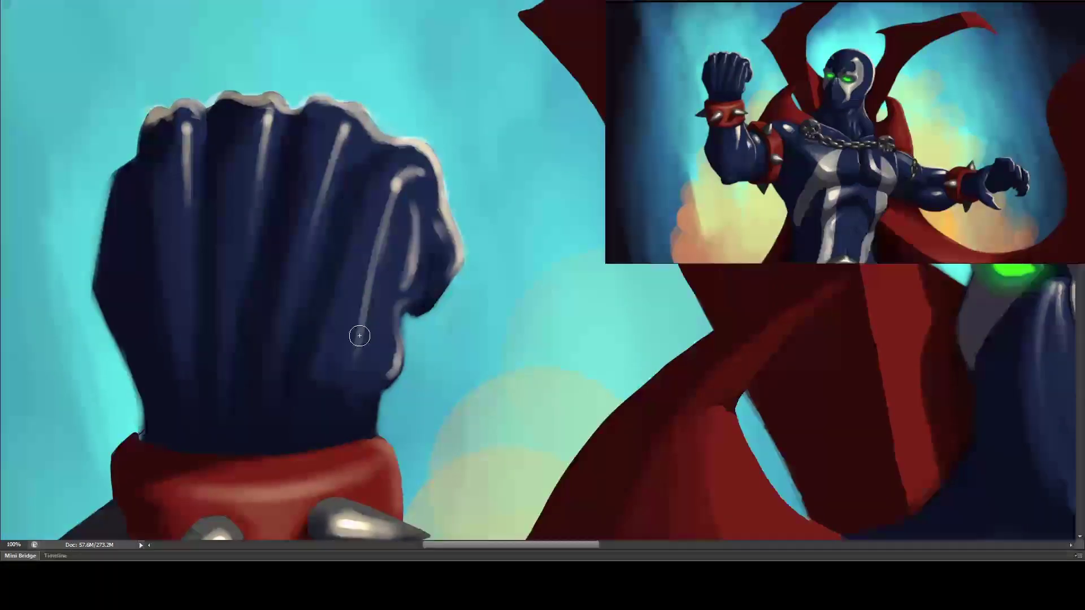
pyautogui.hotkey('ctrl', 'z')
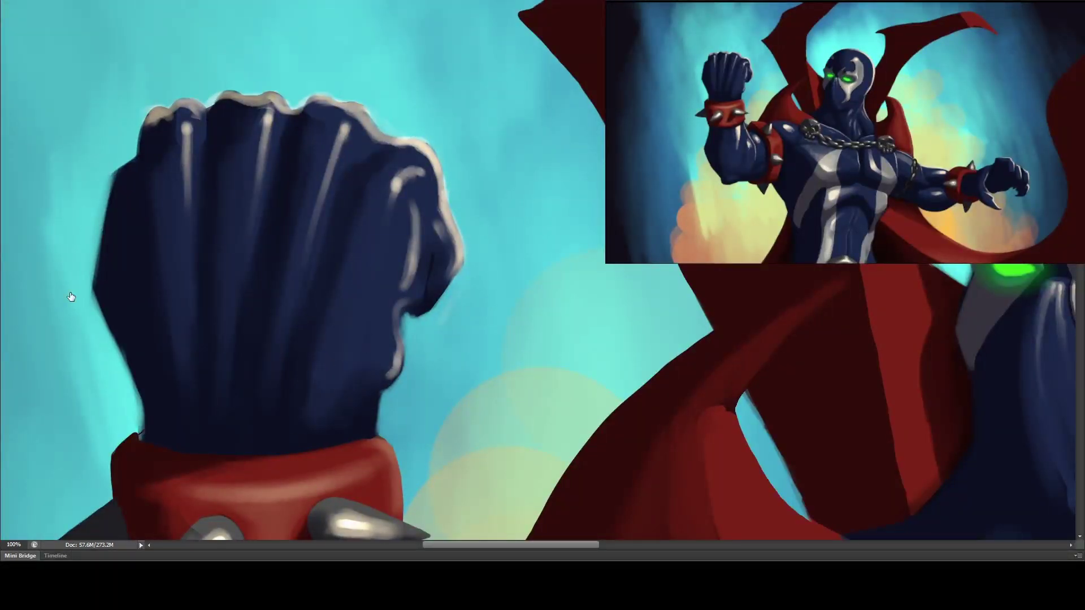
pyautogui.moveTo(394, 178); pyautogui.dragTo(341, 339)
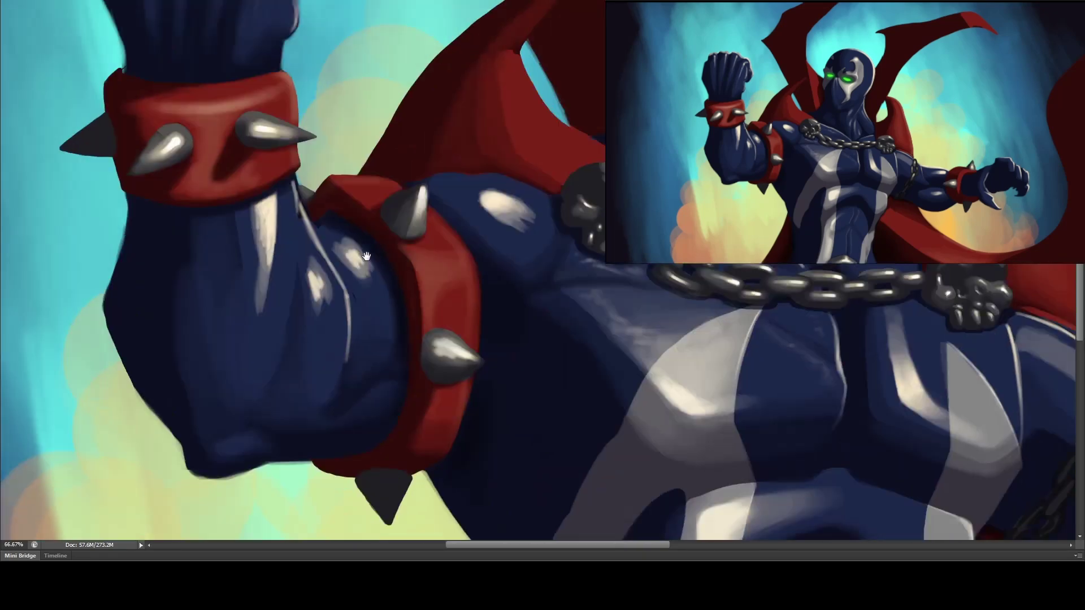
pyautogui.moveTo(366, 257); pyautogui.dragTo(350, 269)
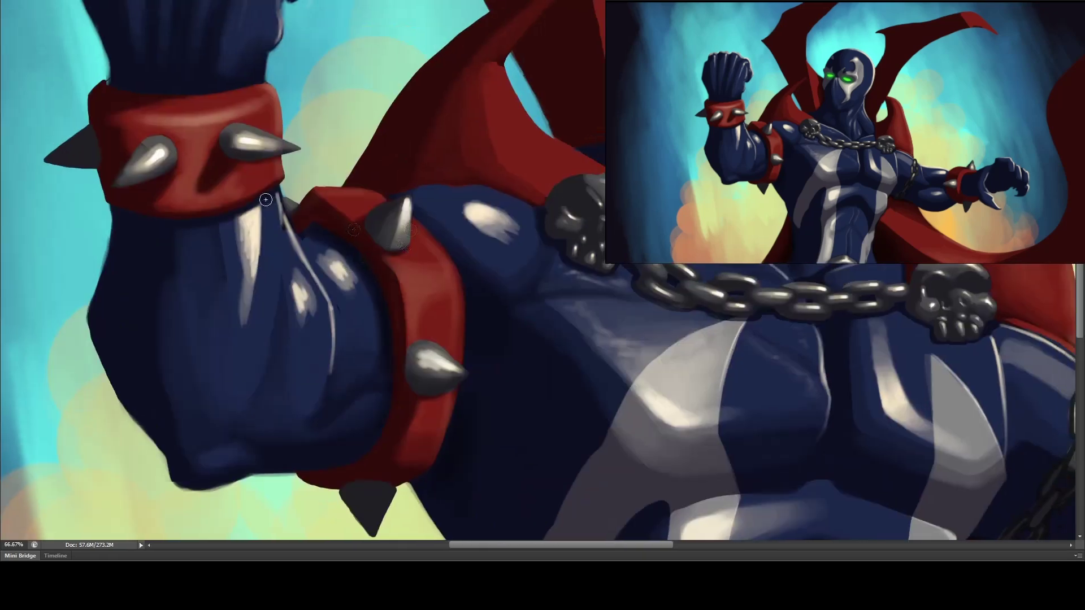
pyautogui.moveTo(268, 257); pyautogui.dragTo(236, 374)
pyautogui.moveTo(318, 295); pyautogui.dragTo(299, 371)
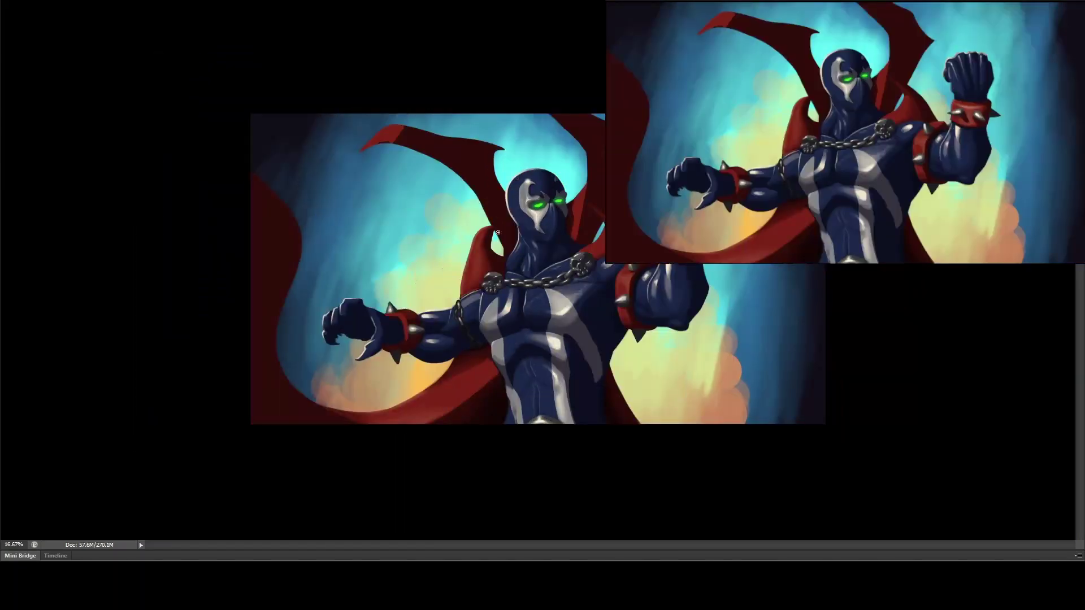
# - Select the metal parts and add bright grey glints to the wristband spikes
pyautogui.hotkey('ctrl', '+')
pyautogui.hotkey('ctrl', '+')
pyautogui.hotkey('ctrl', '+')
pyautogui.moveTo(456, 330); pyautogui.dragTo(434, 395)
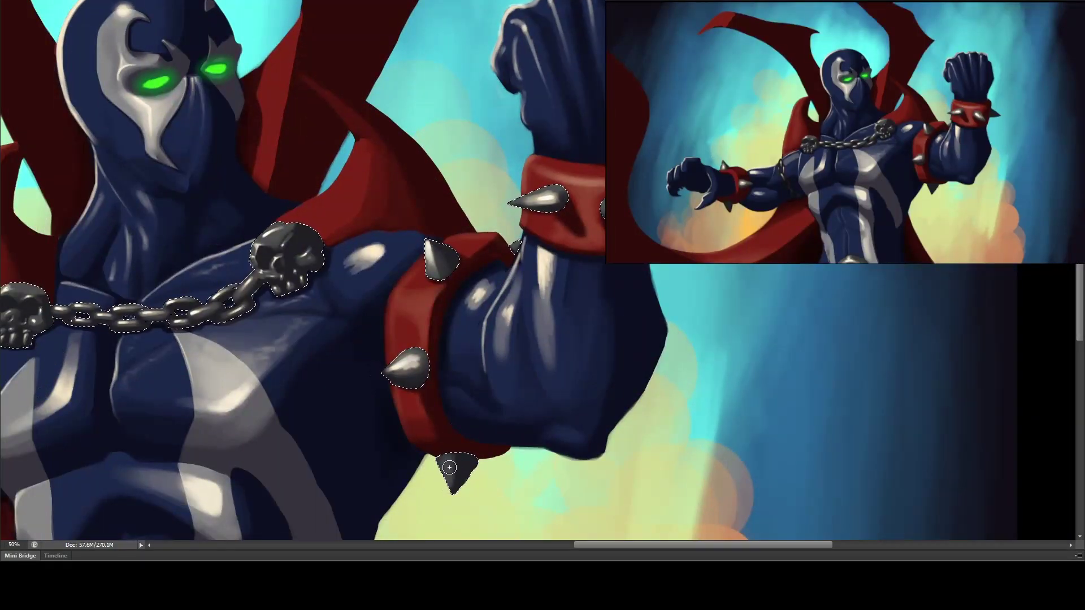
pyautogui.hotkey('ctrl', 'shift', 'd')
pyautogui.moveTo(451, 460); pyautogui.dragTo(454, 476)
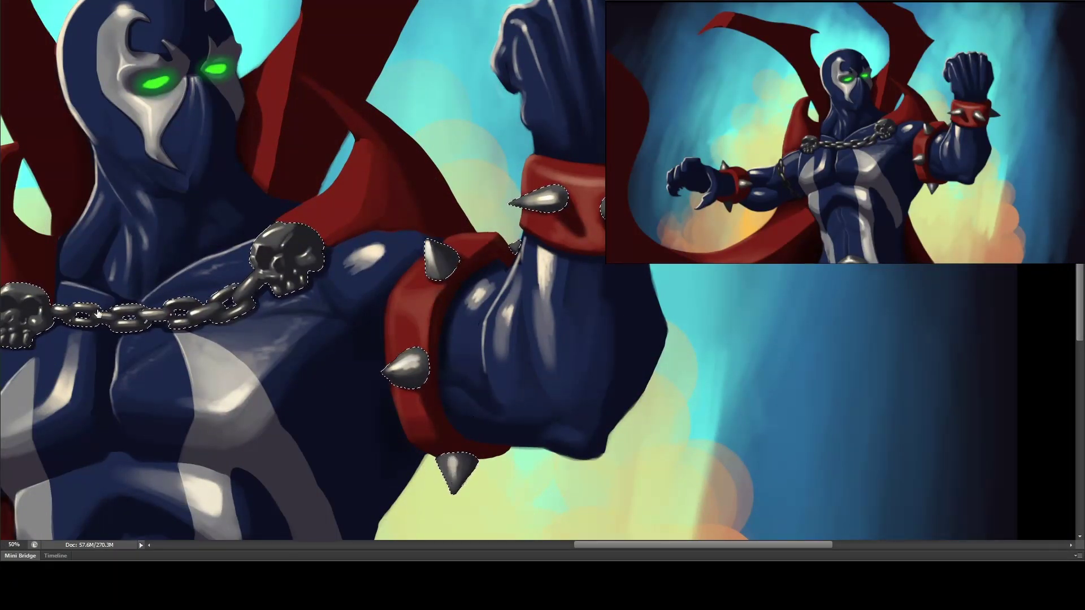
pyautogui.hotkey('ctrl', 'd')
pyautogui.moveTo(512, 358); pyautogui.dragTo(474, 276)
pyautogui.scroll(3, 421, 288)
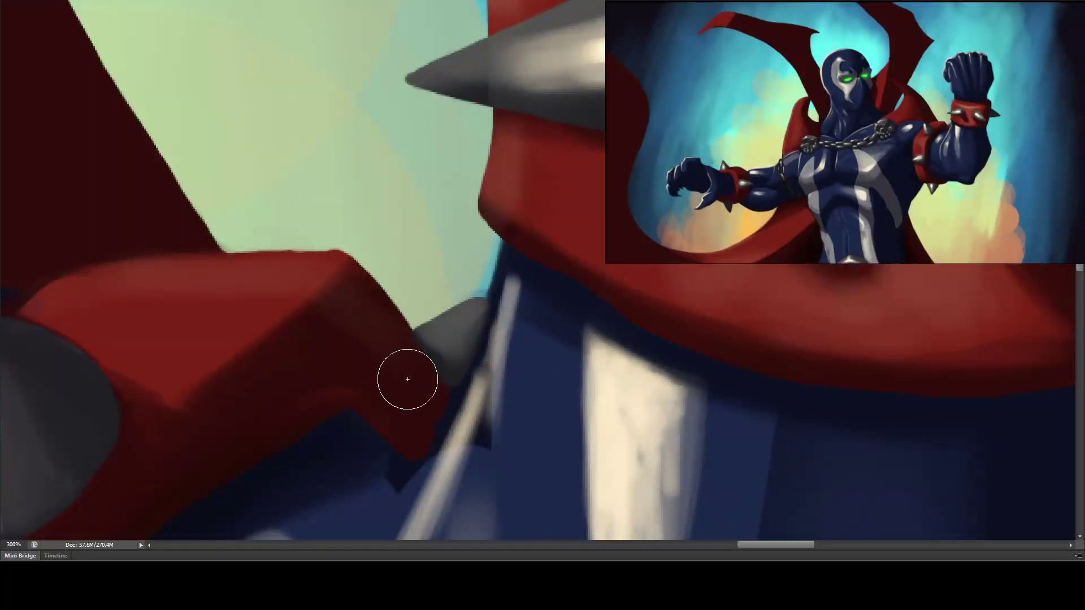
pyautogui.press('[')
pyautogui.press('[')
pyautogui.press('[')
pyautogui.press('[')
pyautogui.moveTo(449, 340)
pyautogui.mouseDown()
pyautogui.moveTo(477, 308)
pyautogui.moveTo(461, 319)
pyautogui.mouseUp()
# - Paint a thin stroke along the cape edge and extend the red cape edge over the sky
pyautogui.scroll(-10, 516, 231)
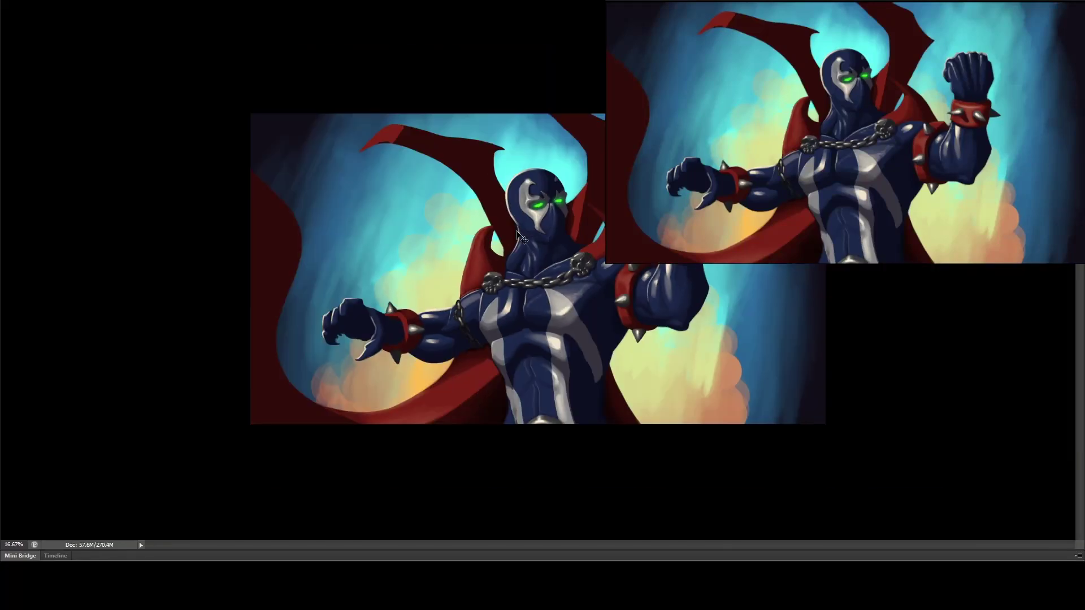
pyautogui.scroll(4, 517, 233)
pyautogui.moveTo(504, 163); pyautogui.dragTo(478, 421)
pyautogui.hscroll(-5, 48, 387)
pyautogui.click(402, 296)
pyautogui.scroll(3, 387, 279)
pyautogui.press('b')
pyautogui.scroll(-2, 395, 248)
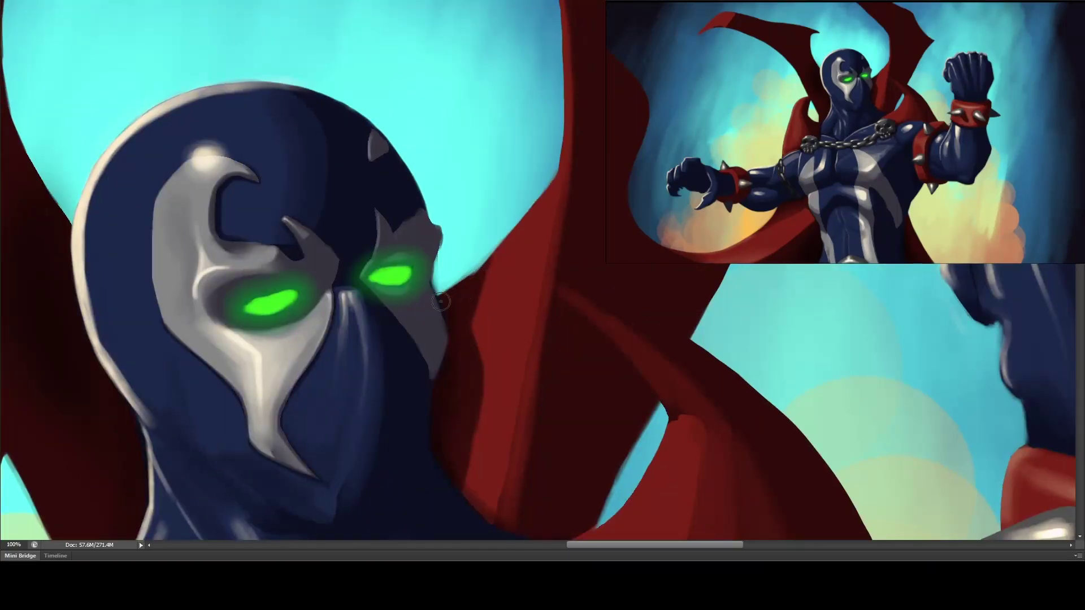
pyautogui.moveTo(441, 301); pyautogui.dragTo(539, 195)
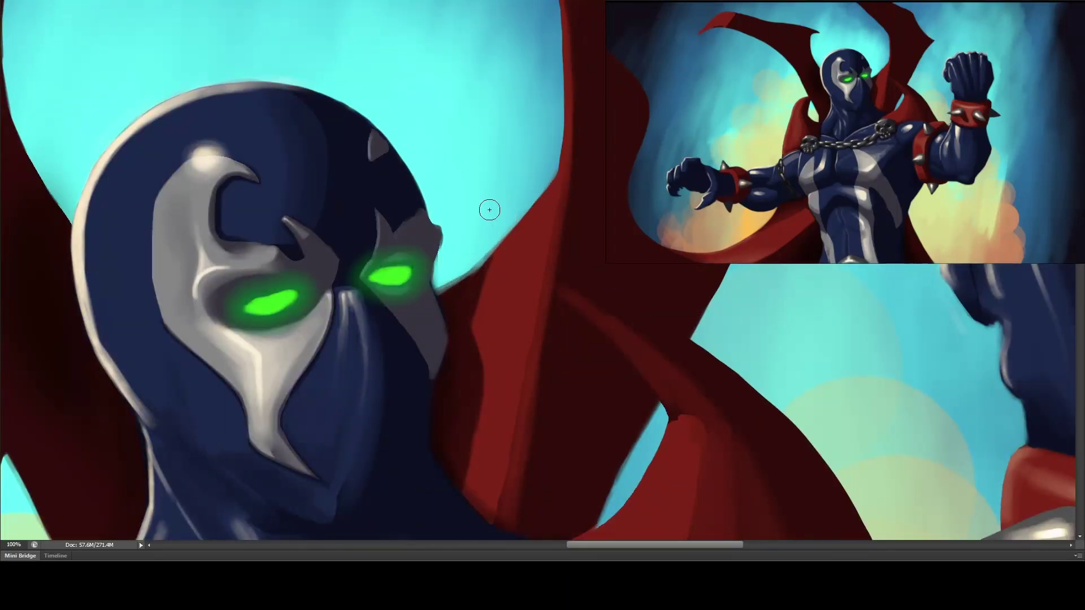
# - Extend the dark red cape edge into the background beside the chest and skull chain
pyautogui.moveTo(549, 129); pyautogui.dragTo(383, 132)
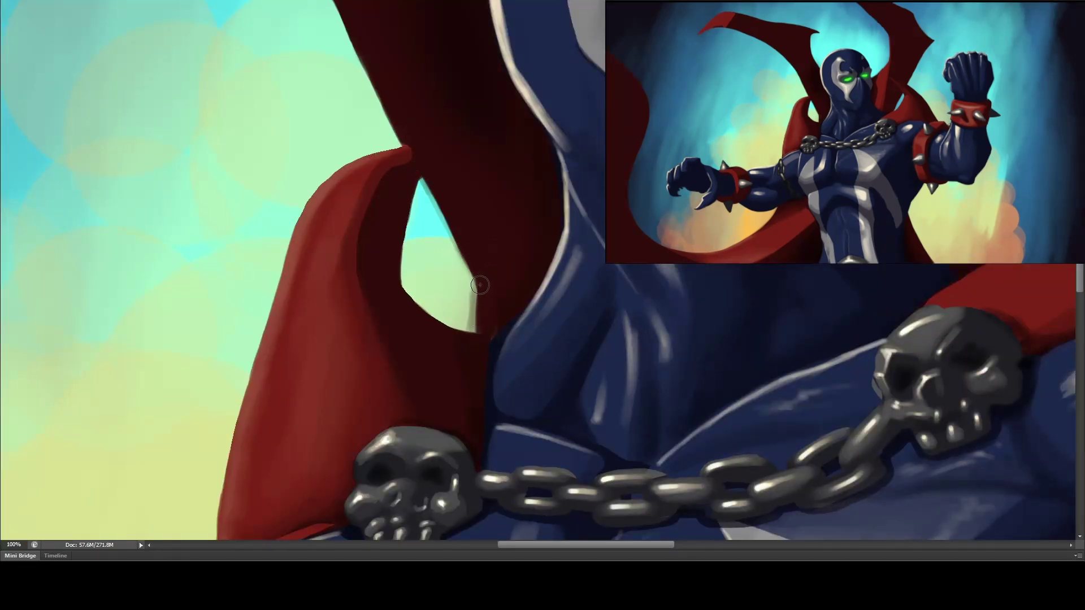
pyautogui.moveTo(520, 230); pyautogui.dragTo(506, 232)
pyautogui.scroll(-5, 454, 260)
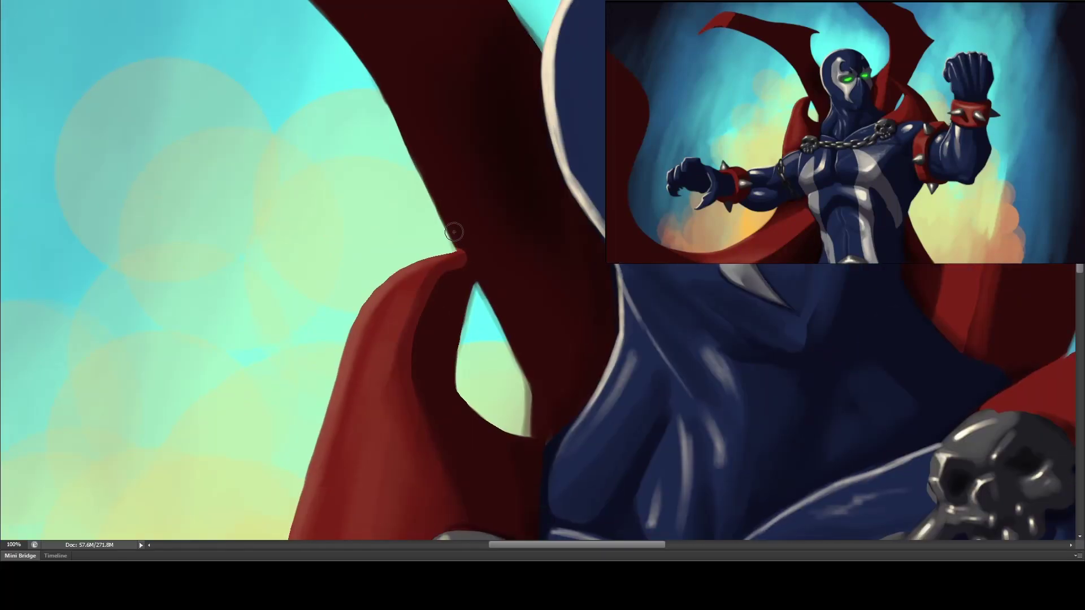
pyautogui.hotkey('ctrl', '-')
pyautogui.hotkey('ctrl', '-')
pyautogui.hotkey('ctrl', '-')
pyautogui.hotkey('ctrl', '-')
pyautogui.hotkey('ctrl', '-')
pyautogui.hotkey('ctrl', '+')
pyautogui.hotkey('ctrl', '+')
pyautogui.hotkey('ctrl', '+')
pyautogui.hotkey('ctrl', '+')
pyautogui.hotkey('ctrl', '+')
pyautogui.scroll(-5, 456, 246)
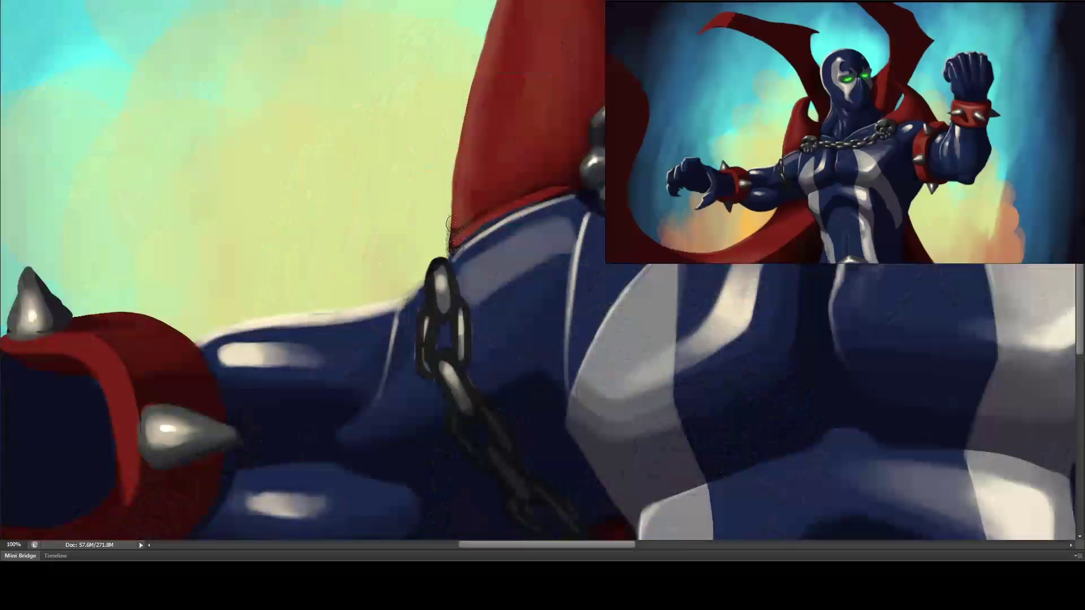
pyautogui.scroll(-5, 508, 243)
pyautogui.scroll(-5, 540, 241)
pyautogui.scroll(5, 541, 241)
pyautogui.hscroll(5, 540, 241)
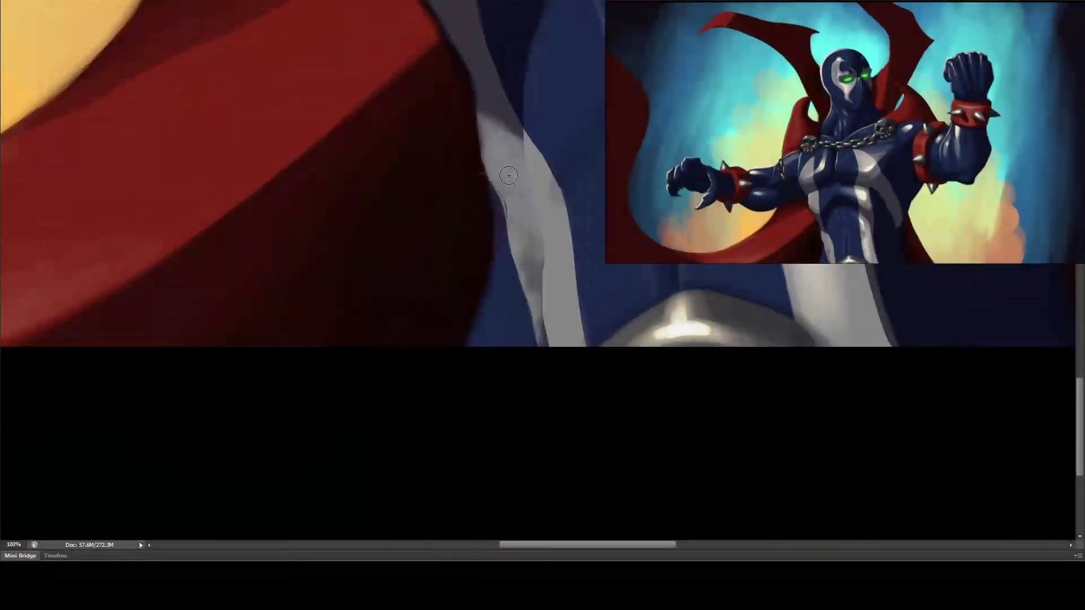
pyautogui.moveTo(525, 361)
pyautogui.mouseDown()
pyautogui.moveTo(582, 378)
pyautogui.moveTo(558, 389)
pyautogui.mouseUp()
# - Smooth the lower edge of the red cuff
pyautogui.scroll(5, 600, 443)
pyautogui.hscroll(3, 501, 235)
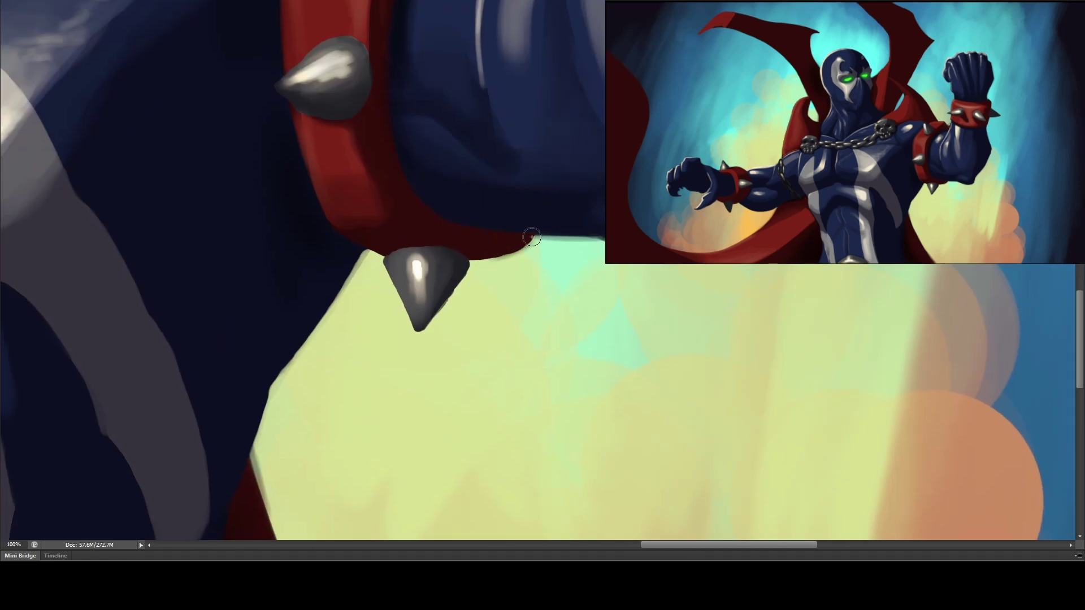
pyautogui.moveTo(502, 252); pyautogui.dragTo(531, 241)
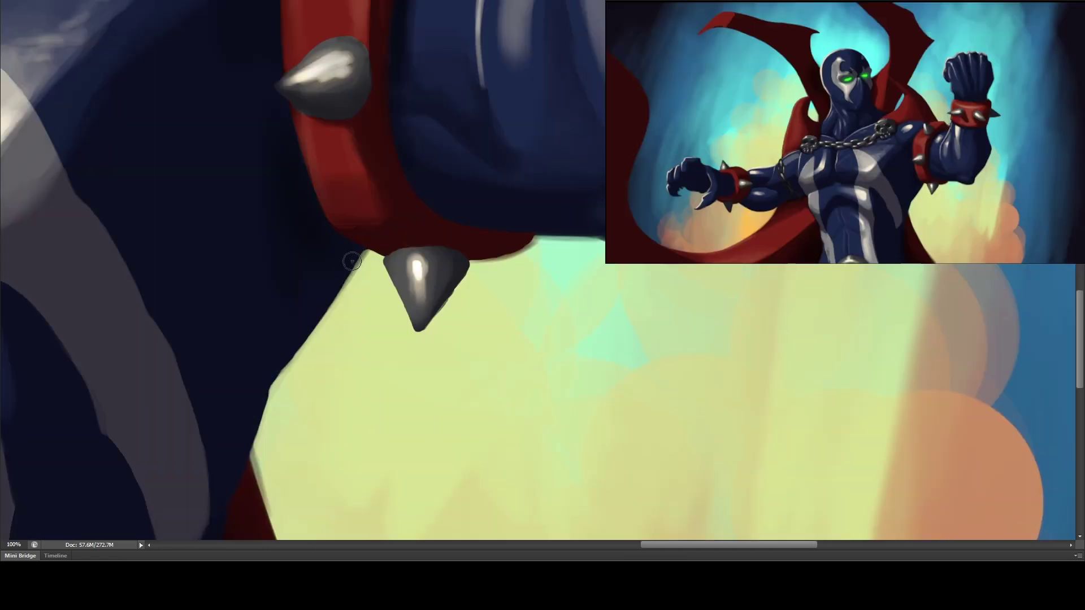
pyautogui.scroll(1, 347, 270)
pyautogui.scroll(-1, 455, 237)
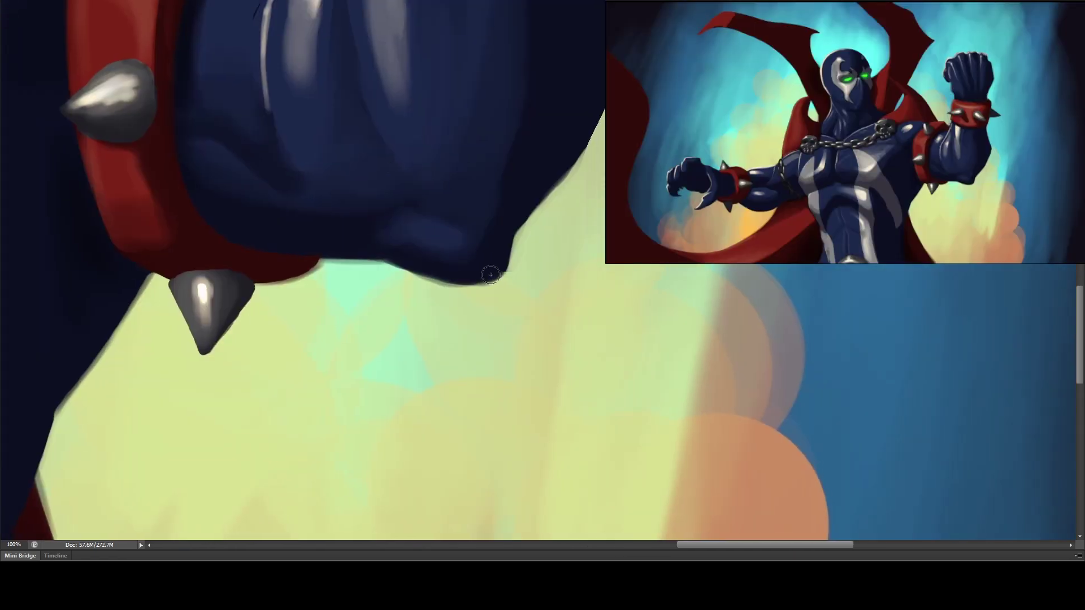
# - Darken the glove's right edge and the fist's lower-left edge above the cuff in dark navy
pyautogui.moveTo(559, 175); pyautogui.dragTo(503, 235)
pyautogui.moveTo(368, 254); pyautogui.dragTo(231, 452)
pyautogui.moveTo(492, 231); pyautogui.dragTo(461, 313)
pyautogui.scroll(5, 471, 143)
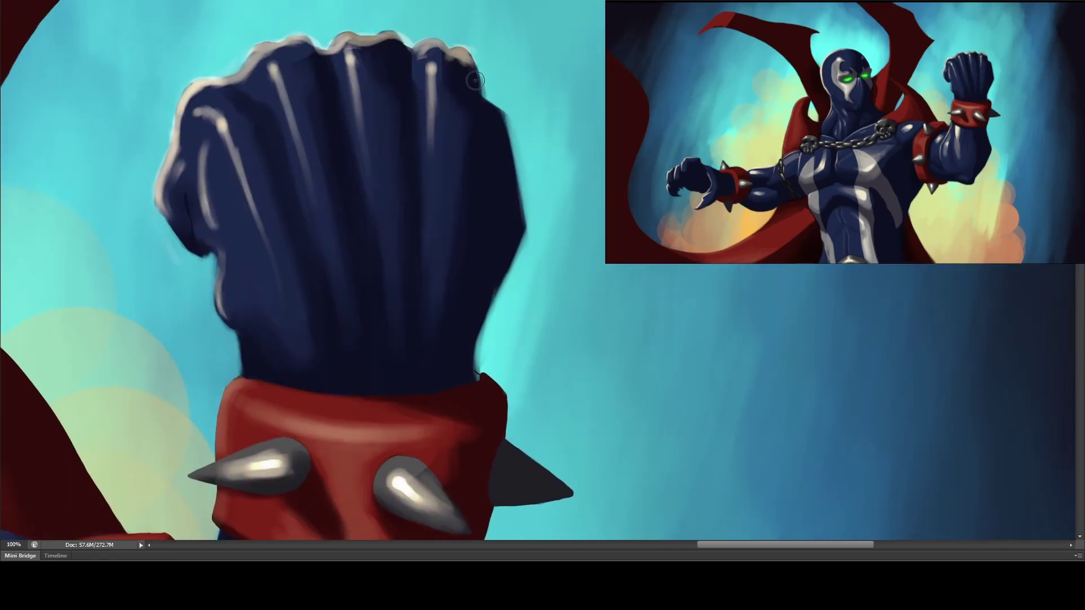
pyautogui.moveTo(237, 321)
pyautogui.mouseDown()
pyautogui.moveTo(461, 285)
pyautogui.moveTo(447, 310)
pyautogui.mouseUp()
pyautogui.moveTo(472, 353); pyautogui.dragTo(455, 333)
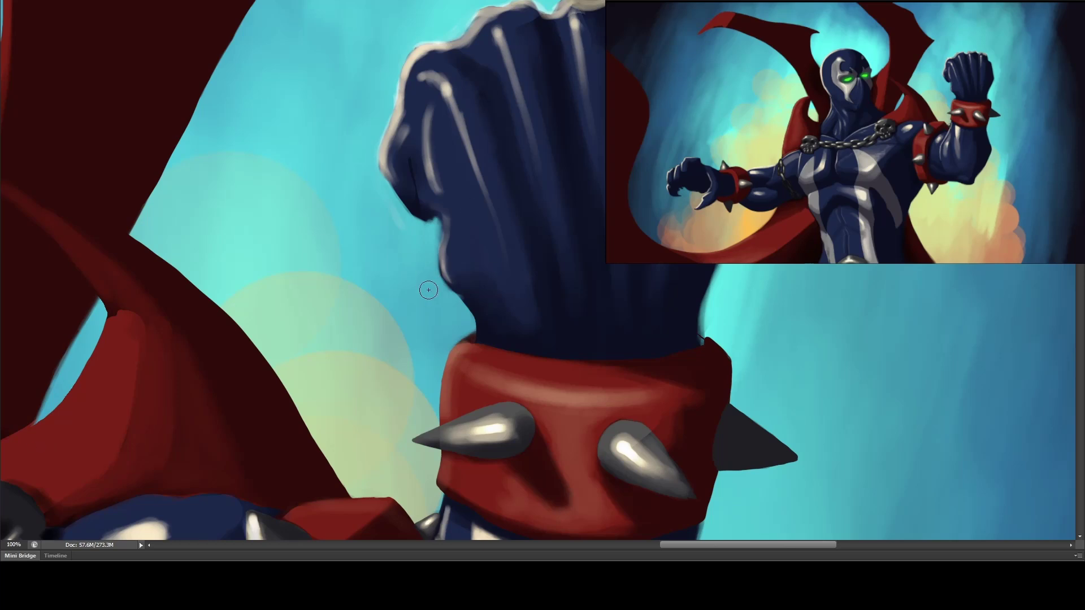
pyautogui.hotkey('ctrl', '-')
pyautogui.hotkey('ctrl', '-')
pyautogui.hotkey('ctrl', '-')
pyautogui.hotkey('ctrl', '-')
pyautogui.hotkey('ctrl', '-')
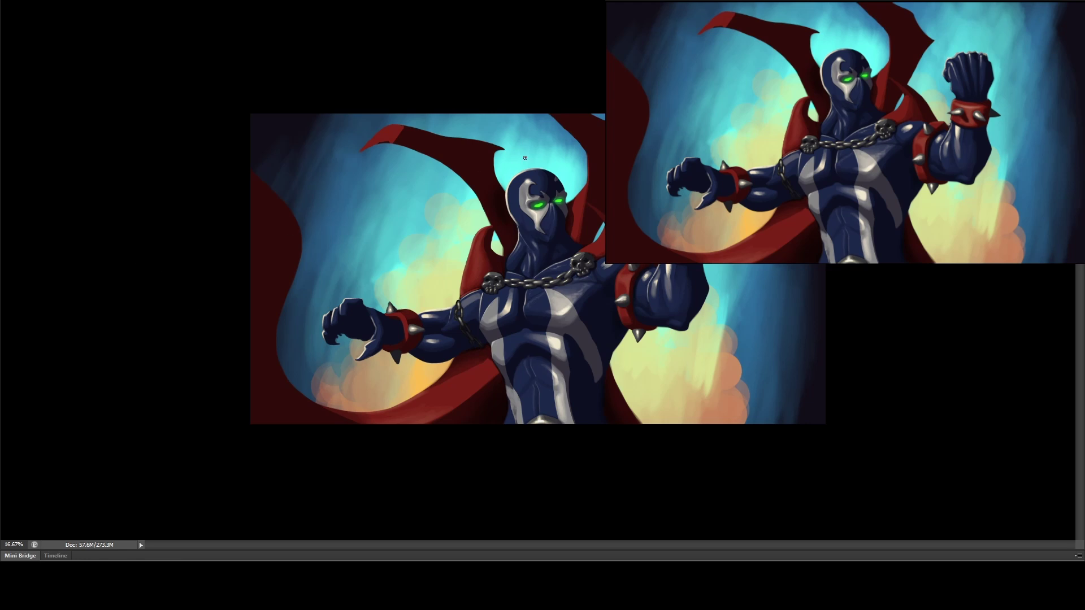
# - Paint lighter red patches over the left cape wing with a smaller brush
pyautogui.hotkey('ctrl', '+')
pyautogui.hotkey('ctrl', '+')
pyautogui.hotkey('ctrl', '+')
pyautogui.hscroll(-3, 482, 158)
pyautogui.scroll(5, 482, 158)
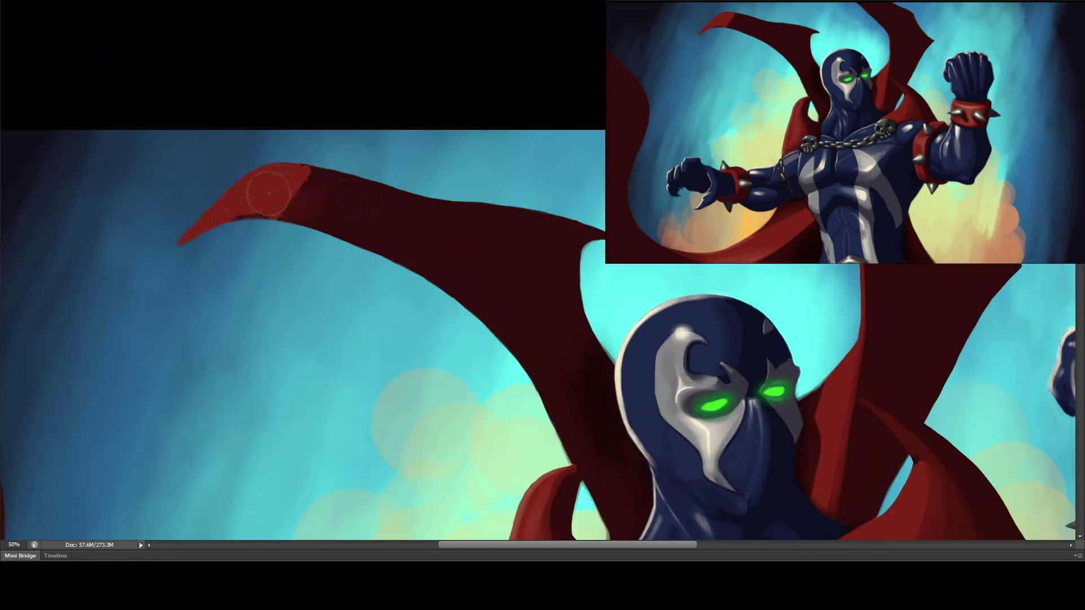
pyautogui.moveTo(311, 201)
pyautogui.mouseDown()
pyautogui.moveTo(451, 215)
pyautogui.moveTo(534, 253)
pyautogui.moveTo(498, 259)
pyautogui.moveTo(597, 247)
pyautogui.moveTo(245, 197)
pyautogui.moveTo(254, 207)
pyautogui.moveTo(466, 214)
pyautogui.moveTo(520, 230)
pyautogui.mouseUp()
pyautogui.hotkey('ctrl', '-')
pyautogui.hotkey('ctrl', '-')
pyautogui.hotkey('ctrl', '-')
pyautogui.hotkey('ctrl', '-')
pyautogui.hotkey('ctrl', '+')
pyautogui.hotkey('ctrl', '+')
pyautogui.hotkey('ctrl', '+')
pyautogui.hotkey('ctrl', '+')
pyautogui.hotkey('ctrl', '+')
pyautogui.hotkey('ctrl', '+')
pyautogui.hotkey('ctrl', '-')
pyautogui.scroll(6, 414, 112)
pyautogui.hscroll(-3, 414, 112)
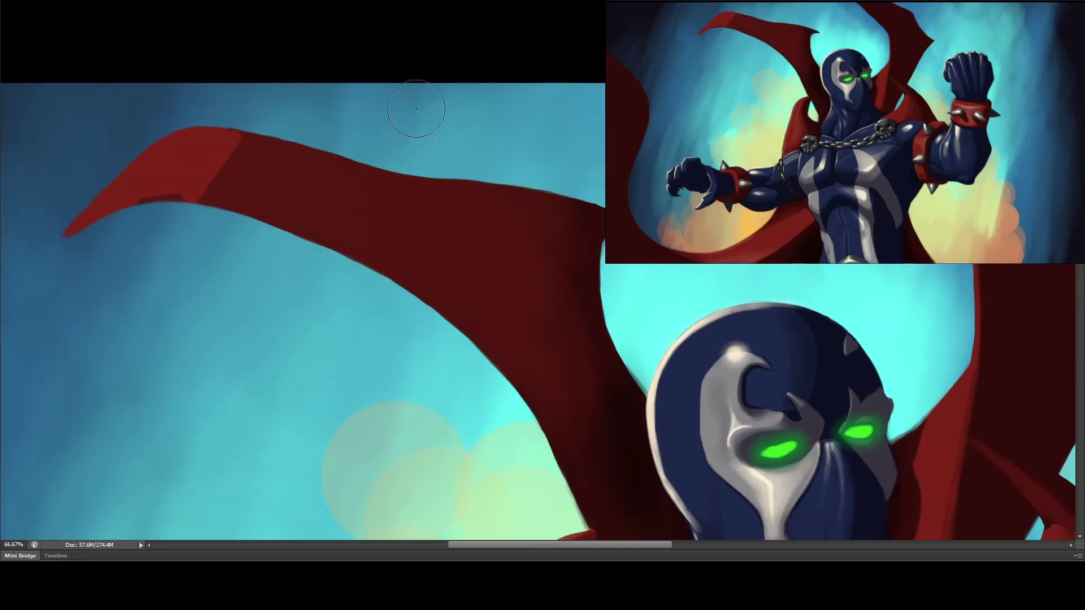
pyautogui.press('[')
pyautogui.press('[')
pyautogui.press('[')
pyautogui.press('[')
pyautogui.press('[')
pyautogui.press('[')
pyautogui.moveTo(431, 193)
pyautogui.mouseDown()
pyautogui.moveTo(522, 198)
pyautogui.moveTo(442, 199)
pyautogui.moveTo(493, 212)
pyautogui.moveTo(493, 243)
pyautogui.moveTo(525, 194)
pyautogui.moveTo(503, 259)
pyautogui.moveTo(560, 258)
pyautogui.mouseUp()
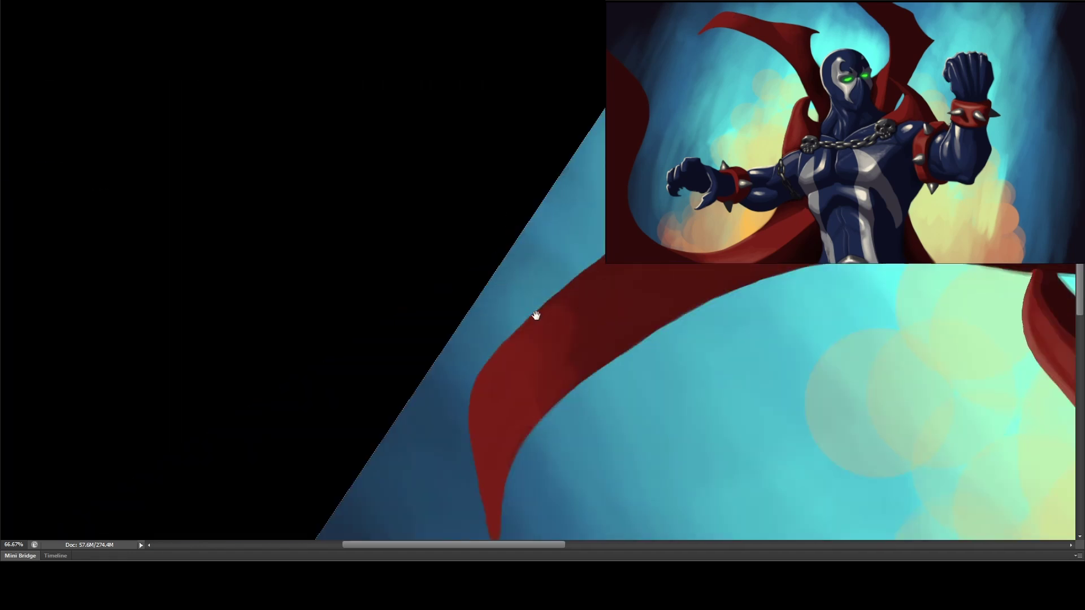
# - Darken the cape's lower edge and brush darker red shading onto the wing
pyautogui.moveTo(536, 316); pyautogui.dragTo(356, 195)
pyautogui.moveTo(340, 325)
pyautogui.mouseDown()
pyautogui.moveTo(313, 417)
pyautogui.moveTo(355, 285)
pyautogui.mouseUp()
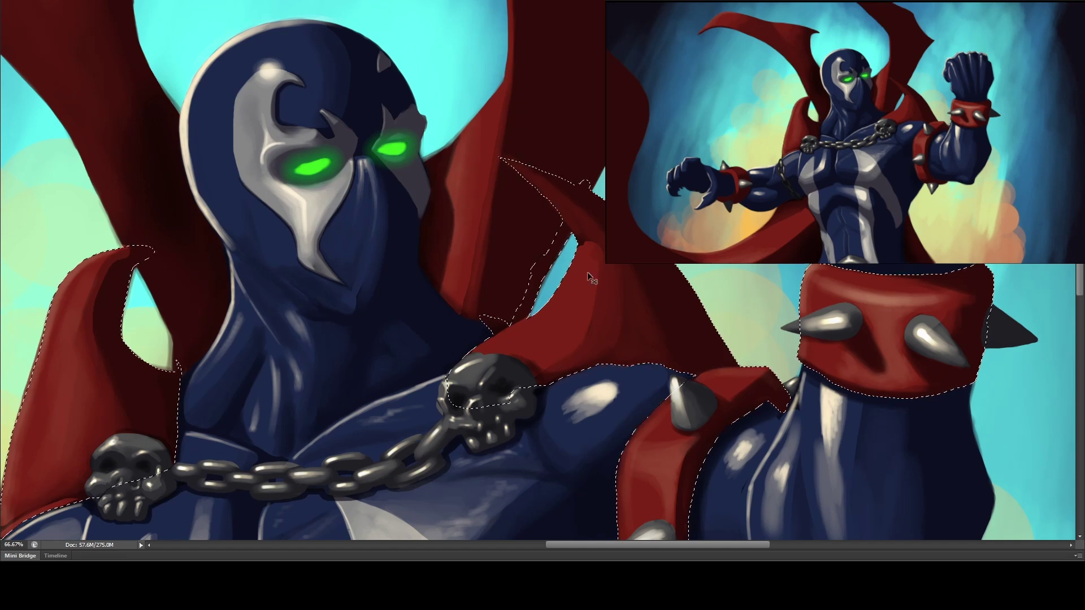
pyautogui.moveTo(567, 336)
pyautogui.mouseDown()
pyautogui.moveTo(578, 227)
pyautogui.moveTo(543, 277)
pyautogui.moveTo(558, 315)
pyautogui.mouseUp()
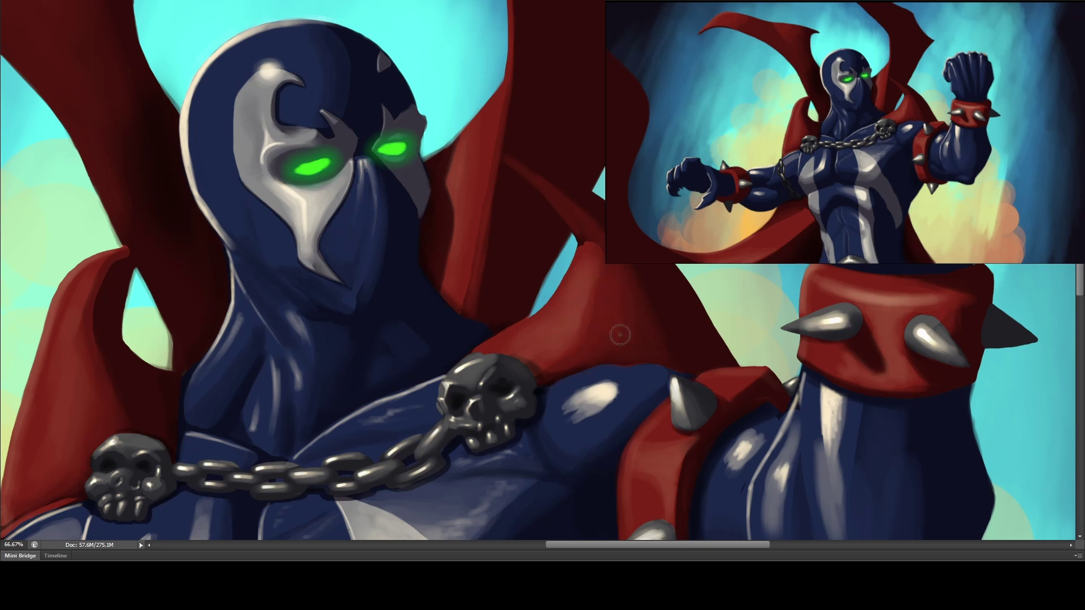
pyautogui.press(']')
pyautogui.press(']')
pyautogui.press(']')
pyautogui.press(']')
pyautogui.press(']')
pyautogui.press(']')
pyautogui.press(']')
pyautogui.moveTo(525, 170)
pyautogui.mouseDown()
pyautogui.moveTo(534, 300)
pyautogui.moveTo(588, 191)
pyautogui.moveTo(565, 249)
pyautogui.moveTo(529, 294)
pyautogui.mouseUp()
pyautogui.press('[')
pyautogui.press('[')
pyautogui.press('[')
pyautogui.press('[')
pyautogui.press('[')
pyautogui.scroll(5, 493, 395)
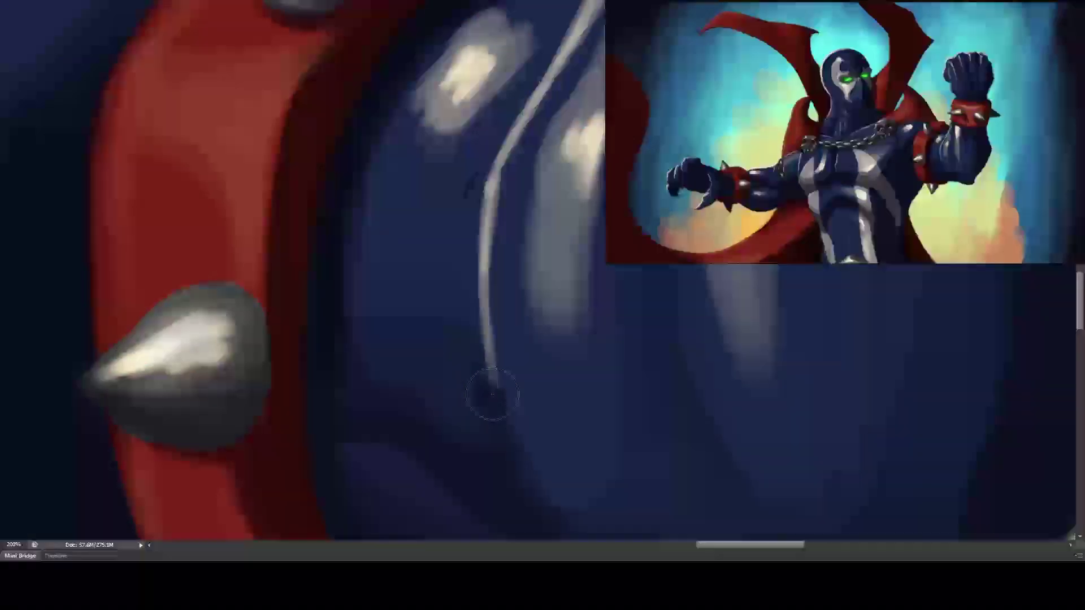
# - Tone down the arm's thin highlight stripe with dark-blue strokes
pyautogui.moveTo(492, 394)
pyautogui.mouseDown()
pyautogui.moveTo(496, 278)
pyautogui.moveTo(495, 375)
pyautogui.moveTo(509, 262)
pyautogui.moveTo(504, 175)
pyautogui.moveTo(491, 194)
pyautogui.mouseUp()
pyautogui.scroll(4, 550, 137)
pyautogui.hscroll(2, 550, 137)
pyautogui.moveTo(550, 137)
pyautogui.mouseDown()
pyautogui.moveTo(435, 328)
pyautogui.moveTo(452, 266)
pyautogui.mouseUp()
pyautogui.moveTo(345, 249)
pyautogui.mouseDown()
pyautogui.moveTo(458, 232)
pyautogui.moveTo(432, 339)
pyautogui.moveTo(517, 204)
pyautogui.moveTo(546, 243)
pyautogui.moveTo(516, 279)
pyautogui.mouseUp()
pyautogui.scroll(-4, 516, 278)
pyautogui.hscroll(3, 516, 279)
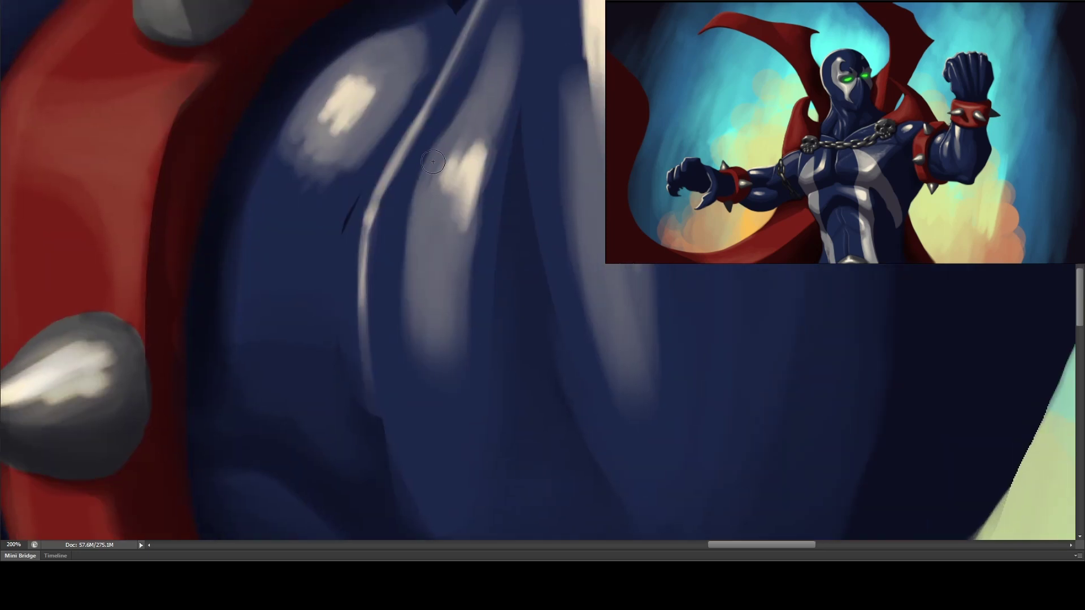
# - Brighten the arm's broad vertical highlight with a larger soft brush
pyautogui.press(']')
pyautogui.press(']')
pyautogui.press(']')
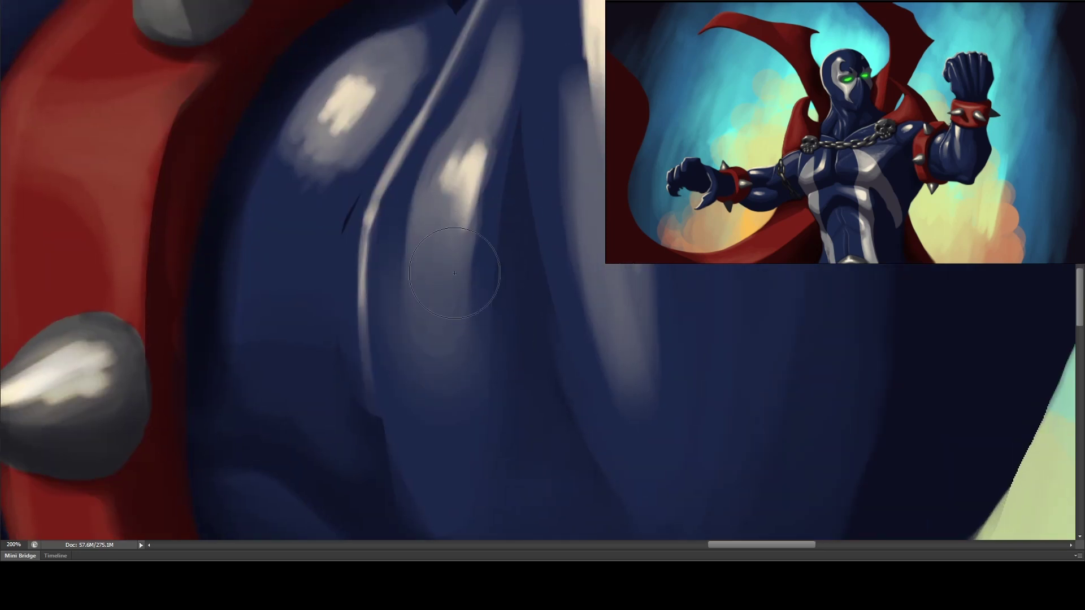
pyautogui.moveTo(666, 257); pyautogui.dragTo(434, 352)
pyautogui.scroll(3, 497, 150)
pyautogui.hscroll(-4, 496, 150)
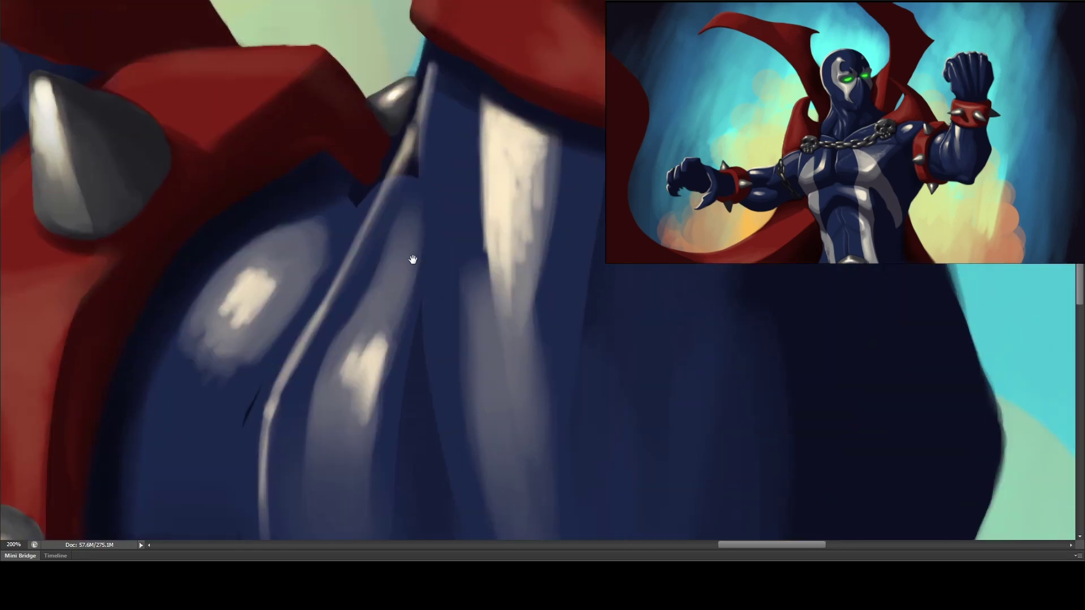
pyautogui.moveTo(496, 150)
pyautogui.mouseDown()
pyautogui.moveTo(465, 210)
pyautogui.moveTo(476, 243)
pyautogui.mouseUp()
pyautogui.moveTo(557, 407); pyautogui.dragTo(540, 189)
pyautogui.press('[')
pyautogui.press('[')
pyautogui.press('[')
pyautogui.press('[')
pyautogui.press('[')
pyautogui.press('[')
pyautogui.moveTo(256, 268)
pyautogui.mouseDown()
pyautogui.moveTo(235, 289)
pyautogui.moveTo(254, 287)
pyautogui.moveTo(237, 317)
pyautogui.mouseUp()
pyautogui.hotkey('ctrl', '0')
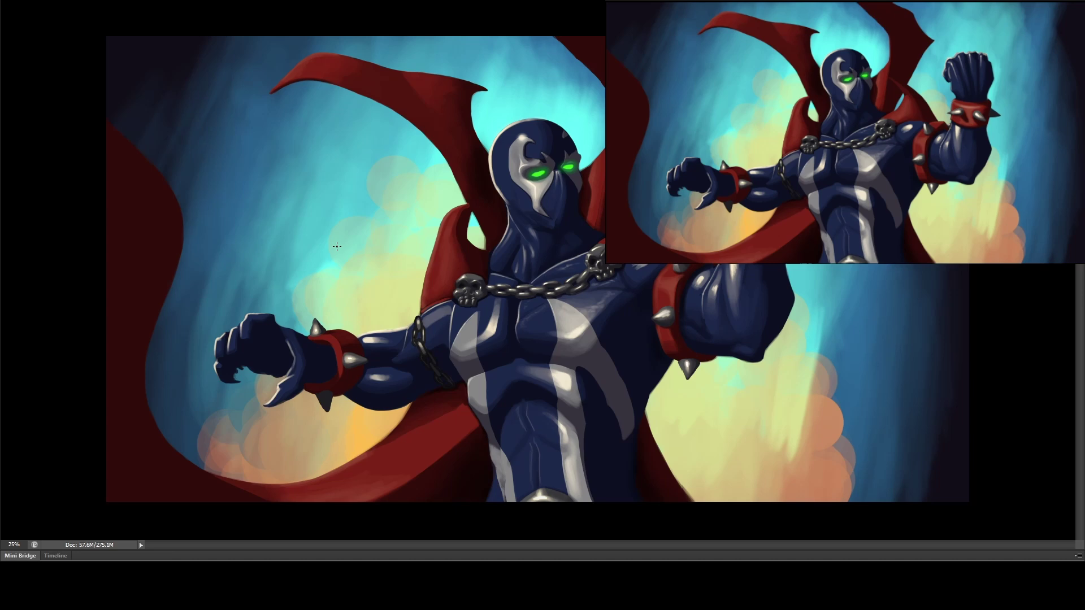
# - Paint lighter grey along the edges of the chain links on the left arm
pyautogui.scroll(4, 469, 286)
pyautogui.scroll(-3, 434, 288)
pyautogui.hscroll(-4, 40, 389)
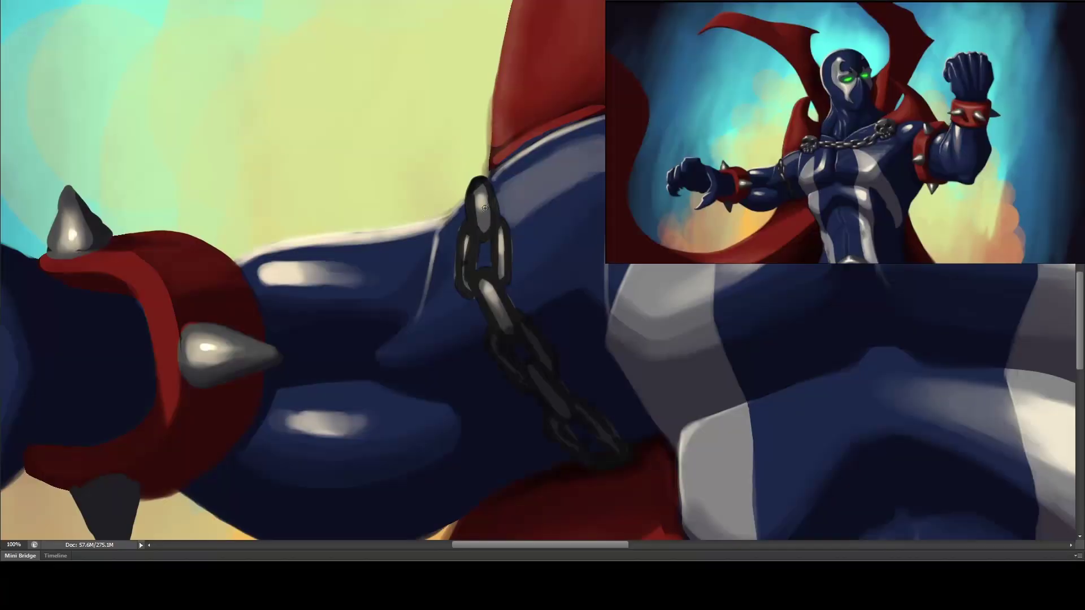
pyautogui.scroll(2, 484, 294)
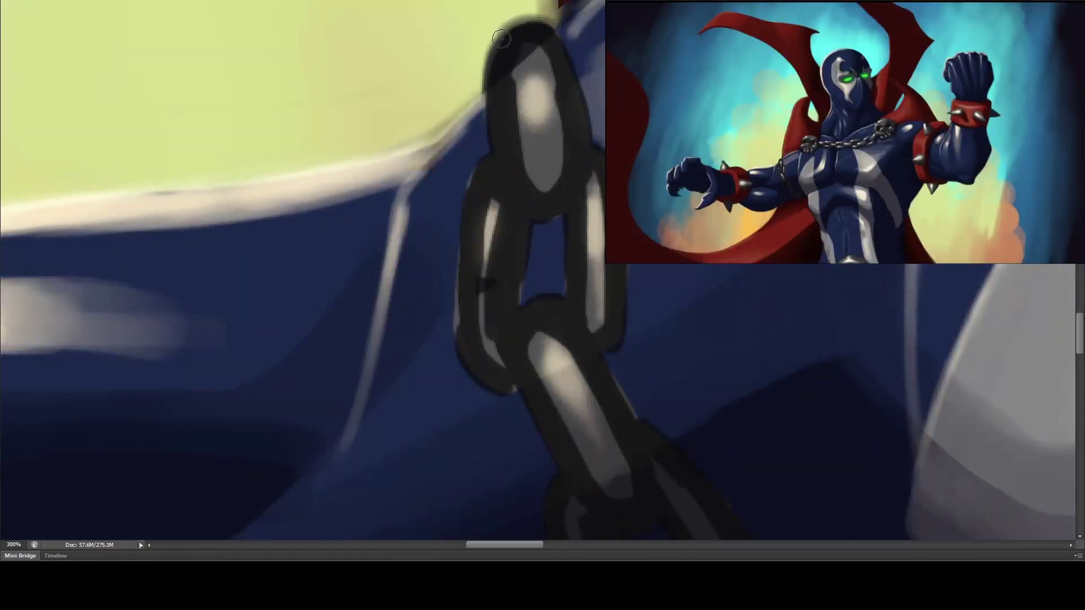
pyautogui.hscroll(2, 401, 249)
pyautogui.press(']')
pyautogui.press(']')
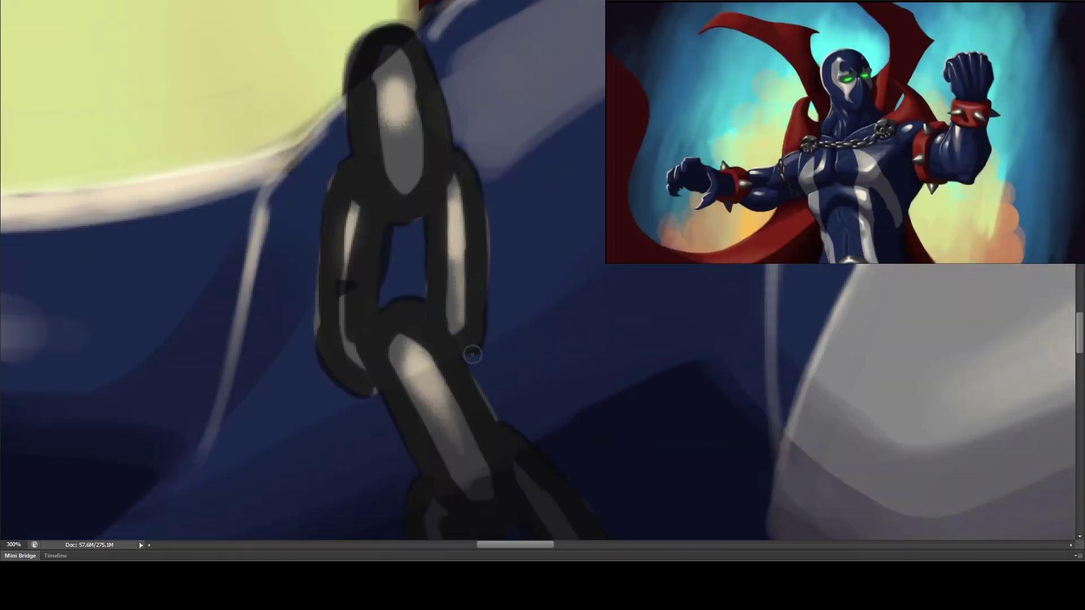
pyautogui.scroll(-5, 450, 315)
pyautogui.hscroll(1, 450, 315)
pyautogui.press('[')
pyautogui.scroll(-4, 520, 315)
pyautogui.hscroll(2, 520, 315)
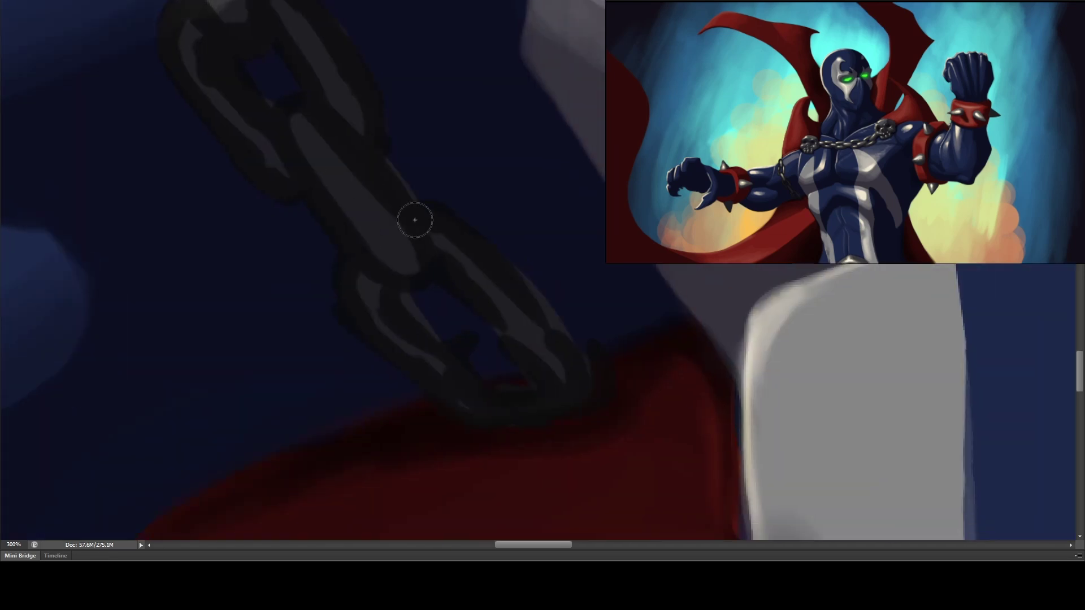
pyautogui.press('[')
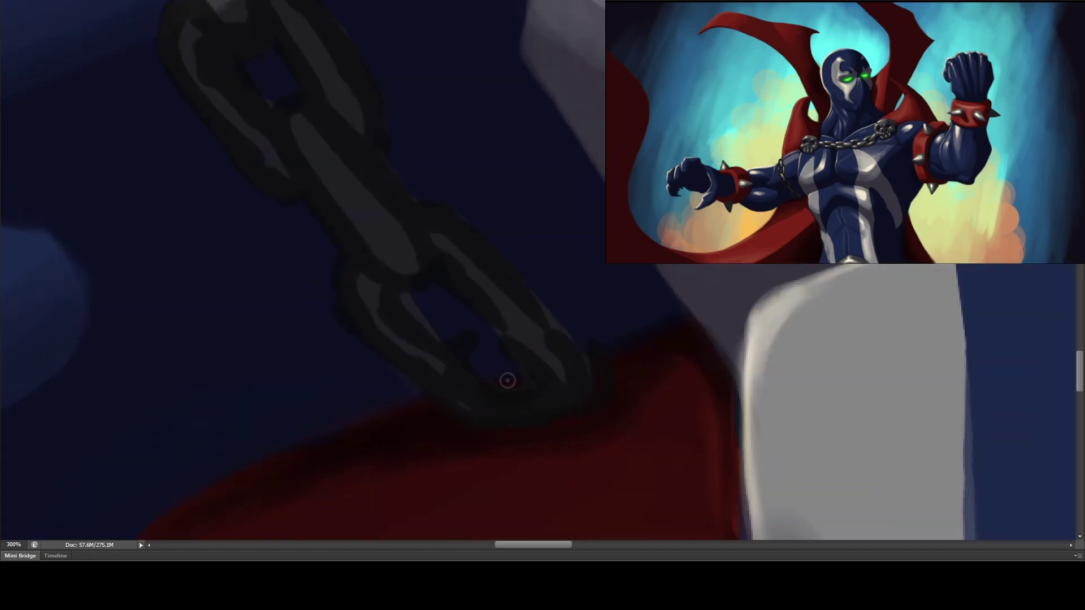
pyautogui.press(']')
pyautogui.press(']')
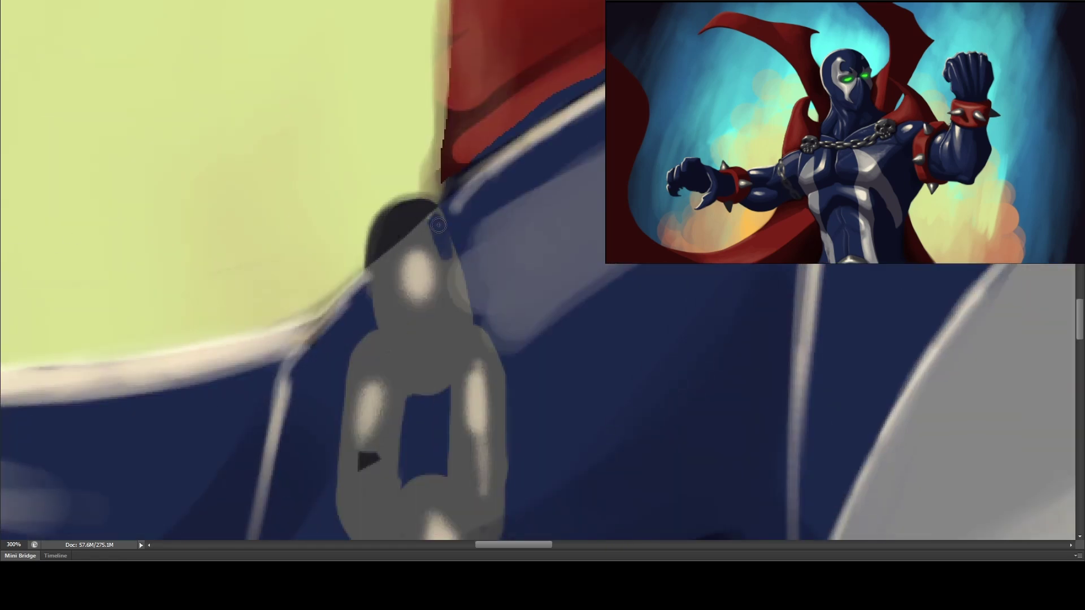
pyautogui.scroll(-4, 452, 243)
pyautogui.press(']')
pyautogui.press(']')
pyautogui.moveTo(472, 108); pyautogui.dragTo(482, 121)
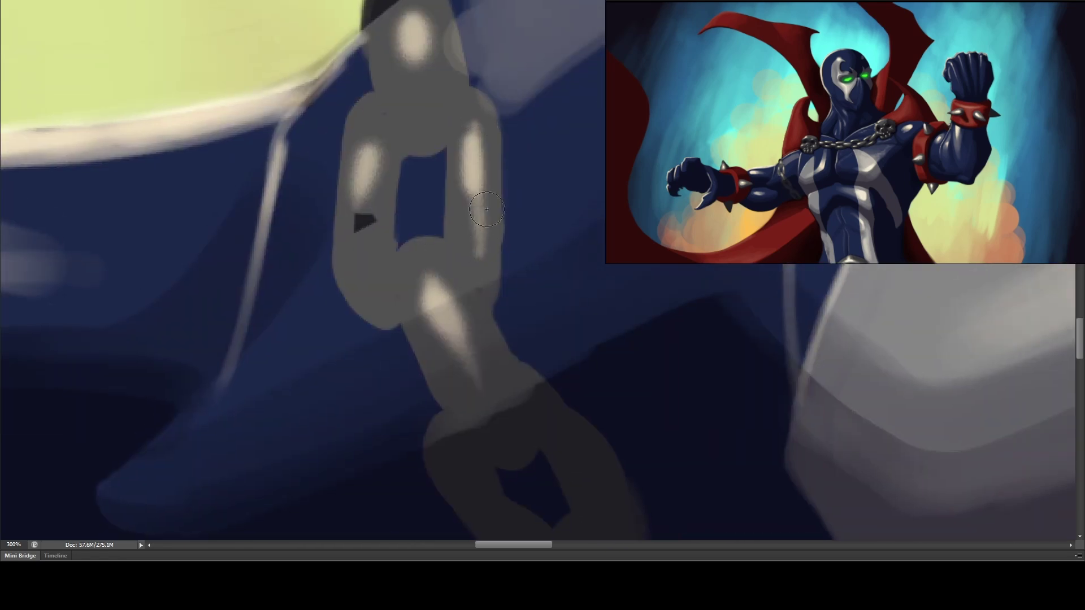
pyautogui.moveTo(486, 245); pyautogui.dragTo(500, 294)
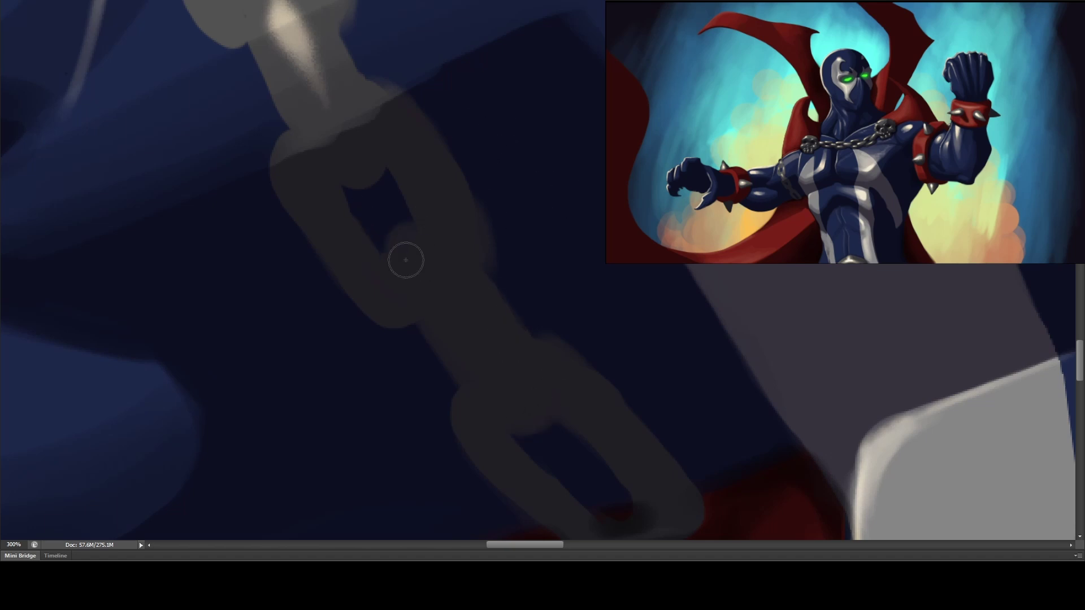
# - Shade and outline the chain links, darken a link's inside, and highlight the blue chest
pyautogui.hotkey('ctrl', '0')
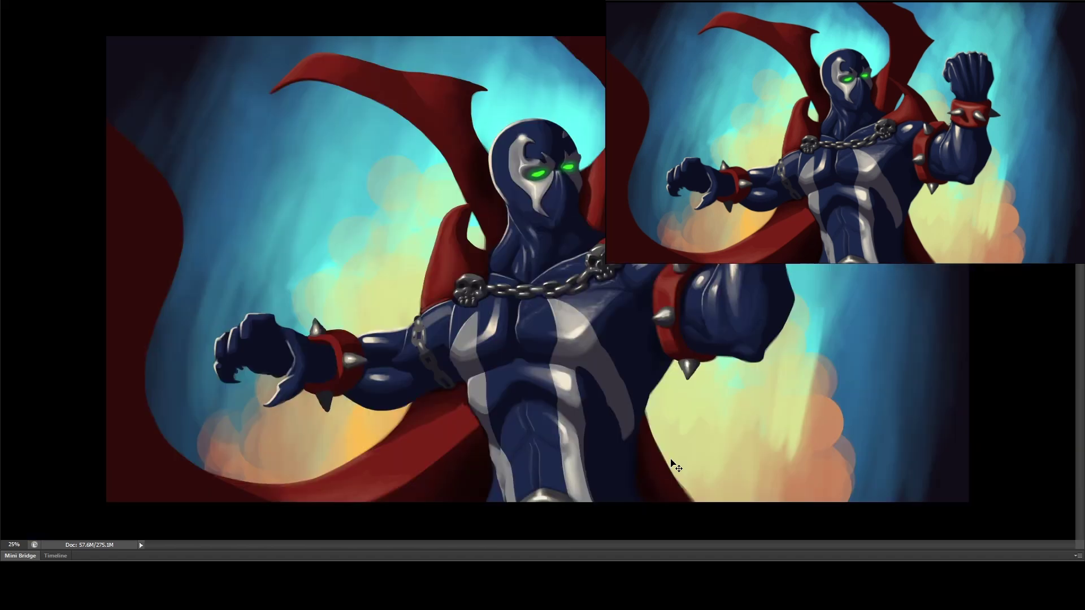
pyautogui.hotkey('ctrl', 'alt', '0')
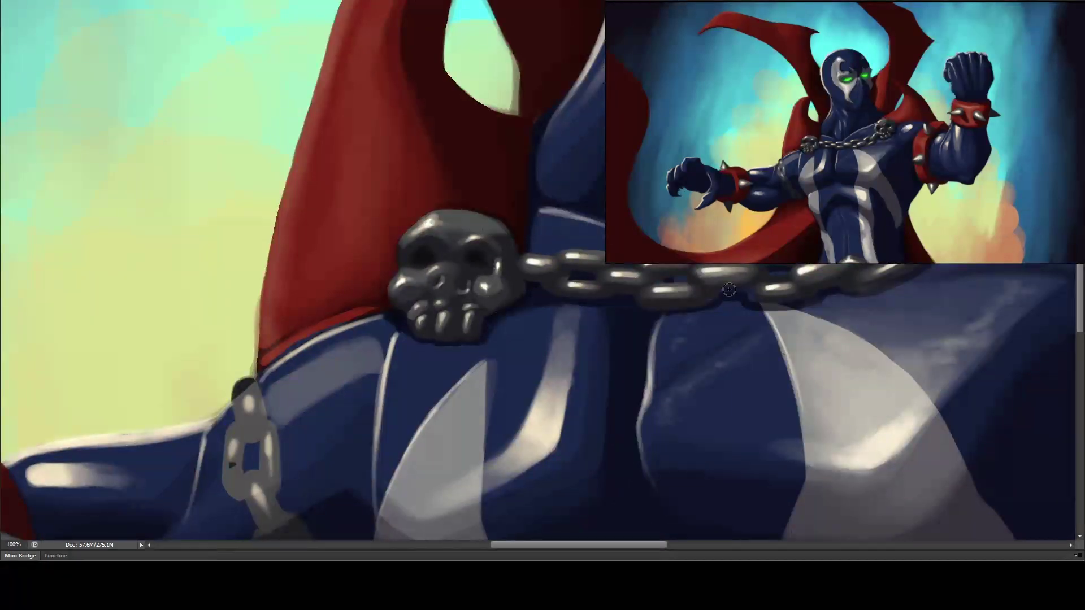
pyautogui.moveTo(222, 388); pyautogui.dragTo(409, 139)
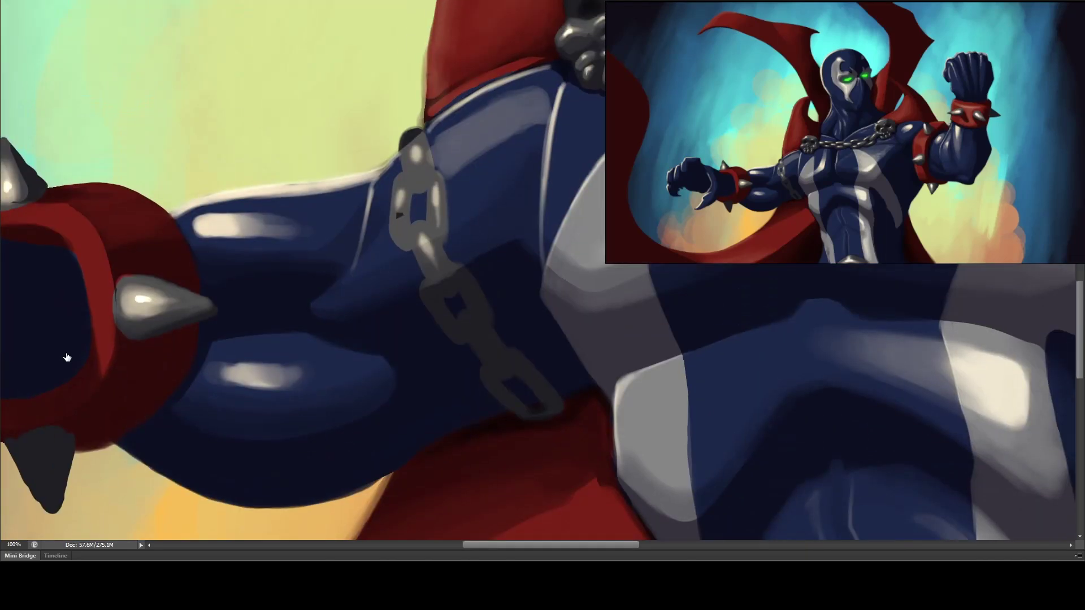
pyautogui.moveTo(432, 174)
pyautogui.mouseDown()
pyautogui.moveTo(443, 262)
pyautogui.moveTo(461, 264)
pyautogui.moveTo(472, 313)
pyautogui.moveTo(430, 288)
pyautogui.mouseUp()
pyautogui.moveTo(405, 213); pyautogui.dragTo(421, 195)
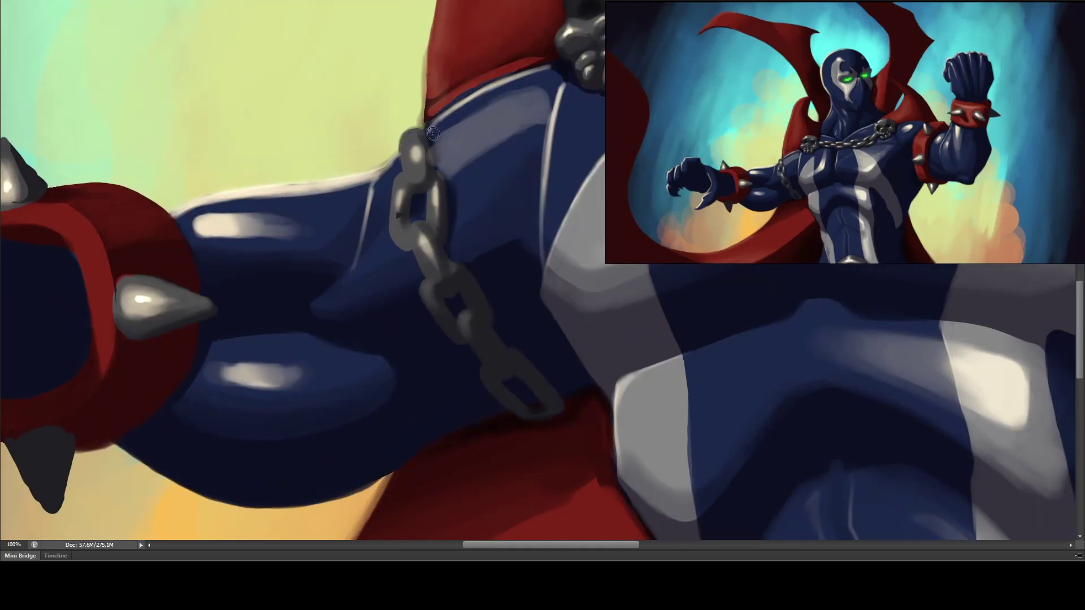
pyautogui.moveTo(541, 91); pyautogui.dragTo(493, 110)
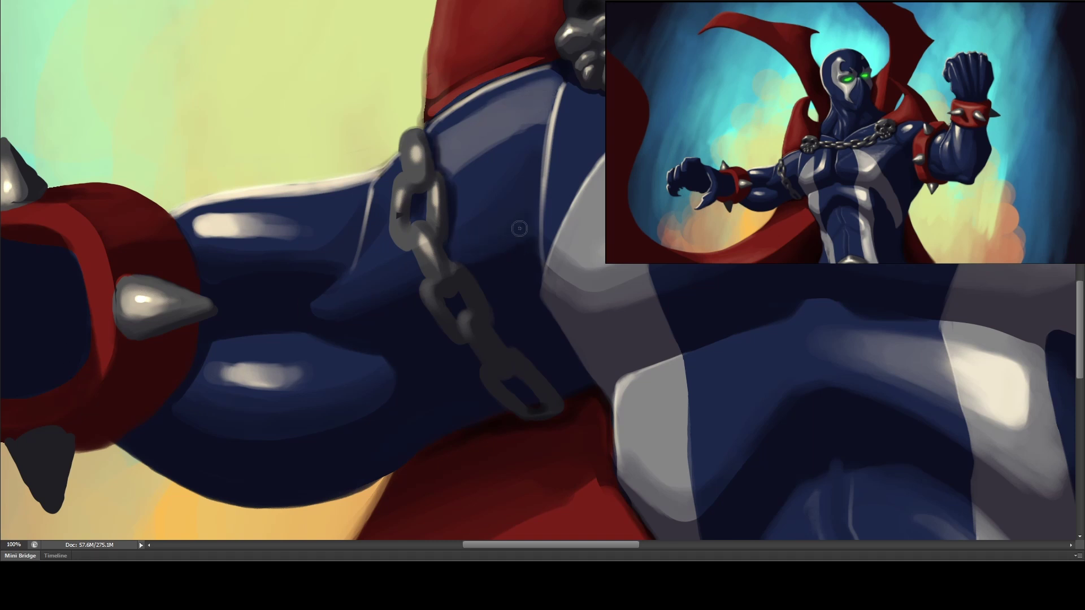
pyautogui.hotkey('ctrl', '-')
pyautogui.hotkey('ctrl', '-')
pyautogui.hotkey('ctrl', '-')
pyautogui.hotkey('ctrl', '-')
pyautogui.hotkey('ctrl', '-')
# - Repaint the outstretched forearm's top edge beside the wristband
pyautogui.scroll(4, 358, 329)
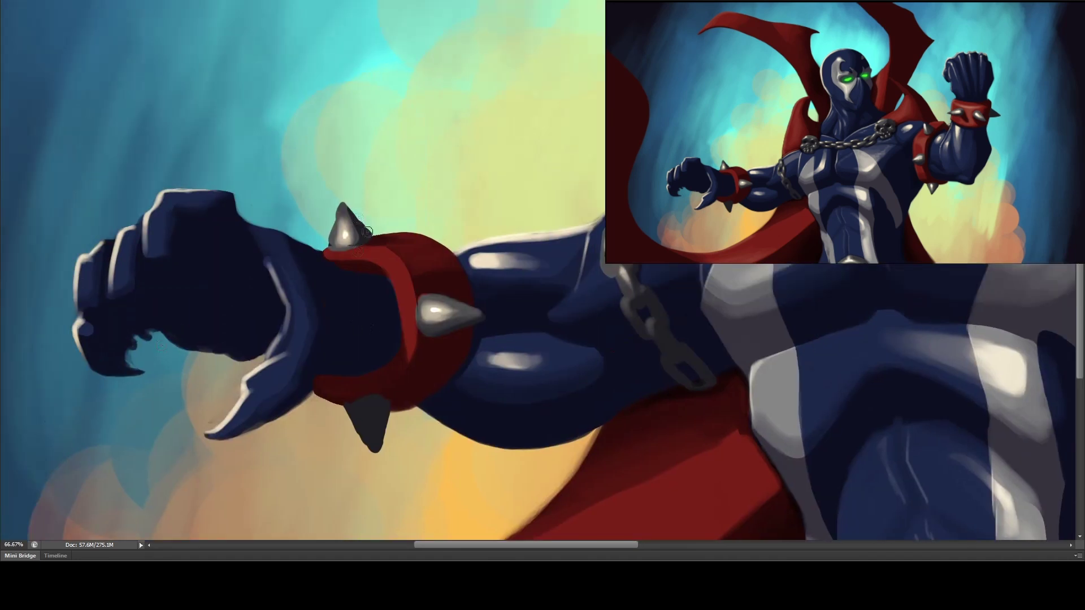
pyautogui.moveTo(441, 248)
pyautogui.mouseDown()
pyautogui.moveTo(495, 244)
pyautogui.moveTo(485, 243)
pyautogui.mouseUp()
pyautogui.hotkey('ctrl', '-')
pyautogui.hotkey('ctrl', '-')
pyautogui.hotkey('ctrl', '-')
pyautogui.hotkey('ctrl', '-')
pyautogui.hotkey('ctrl', '-')
pyautogui.hotkey('ctrl', '-')
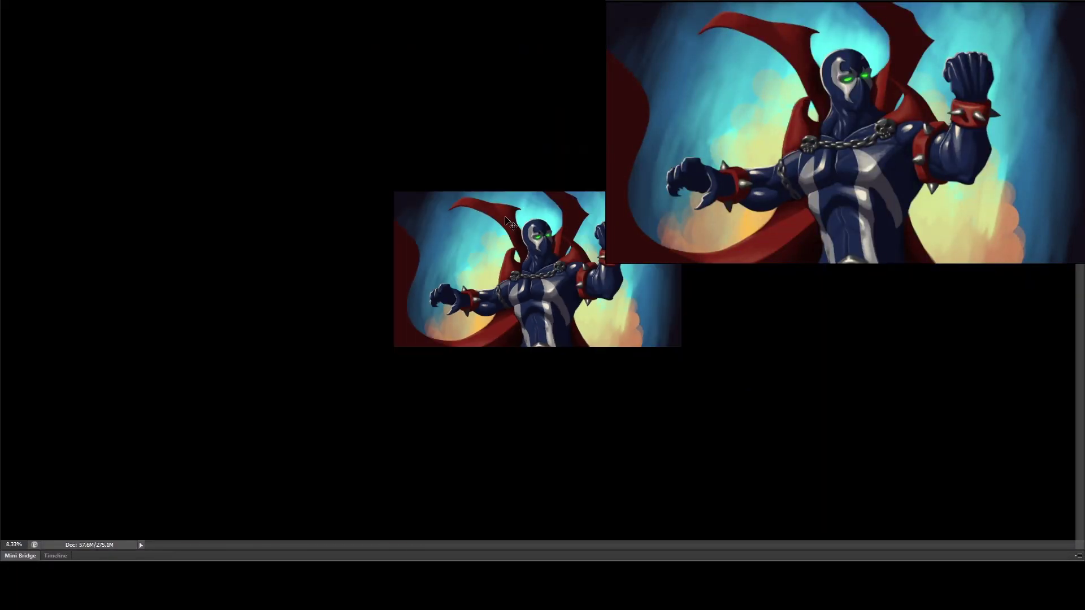
# - Paint a dark cone-shaped spike on the left side of the raised wristband
pyautogui.hotkey('ctrl', '+')
pyautogui.hotkey('ctrl', '+')
pyautogui.hotkey('ctrl', '+')
pyautogui.hotkey('ctrl', '+')
pyautogui.hotkey('ctrl', '+')
pyautogui.hotkey('ctrl', '+')
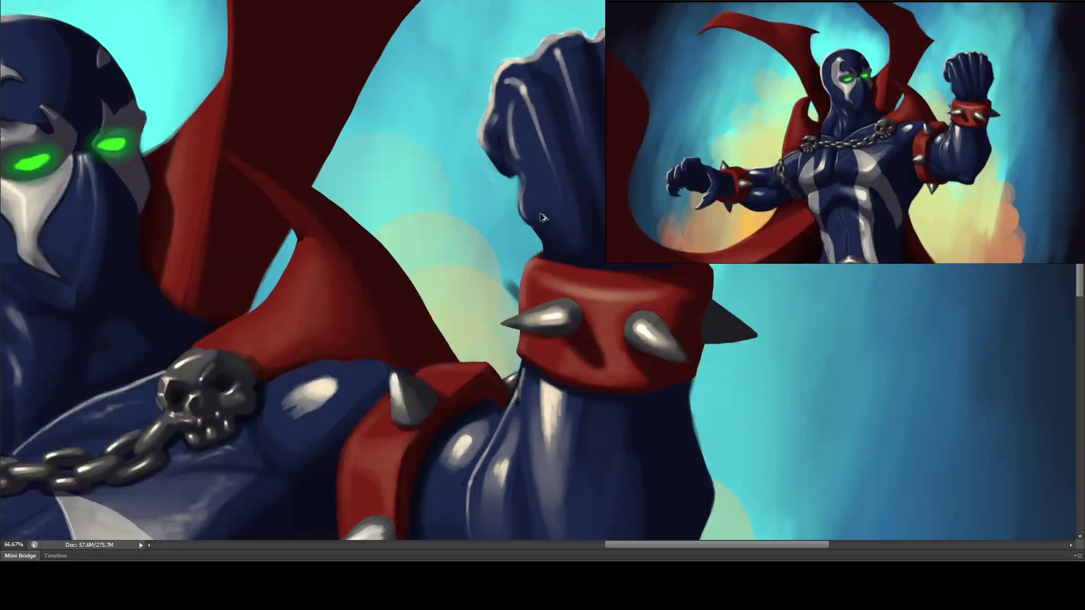
pyautogui.moveTo(502, 274)
pyautogui.mouseDown()
pyautogui.moveTo(519, 273)
pyautogui.moveTo(493, 291)
pyautogui.moveTo(494, 310)
pyautogui.moveTo(480, 298)
pyautogui.moveTo(512, 300)
pyautogui.mouseUp()
pyautogui.hotkey('ctrl', 'z')
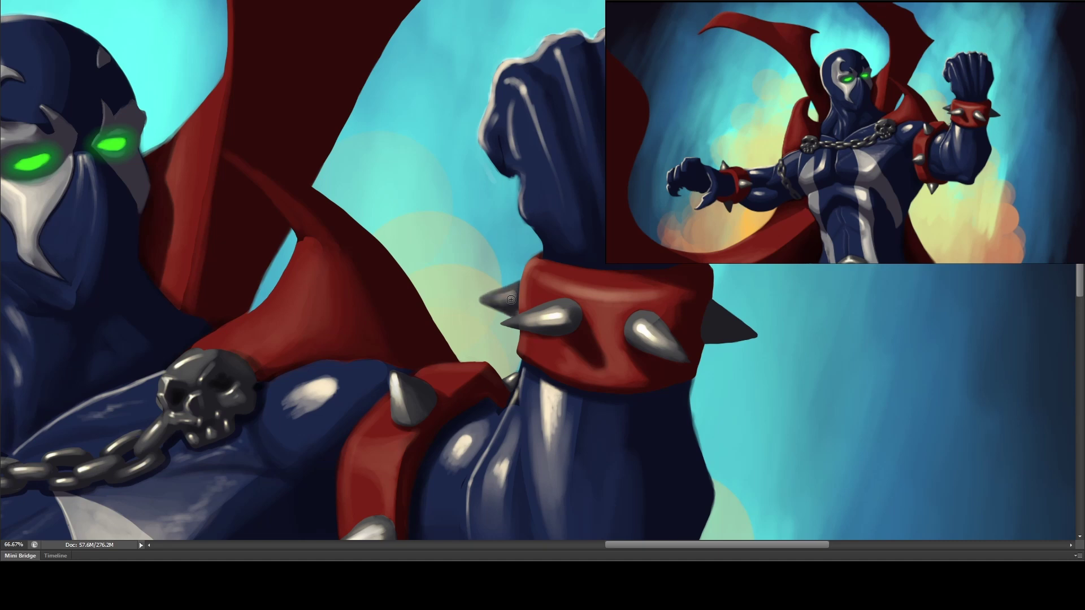
pyautogui.hotkey('ctrl', '-')
pyautogui.hotkey('ctrl', '-')
pyautogui.hotkey('ctrl', '-')
pyautogui.hotkey('ctrl', '-')
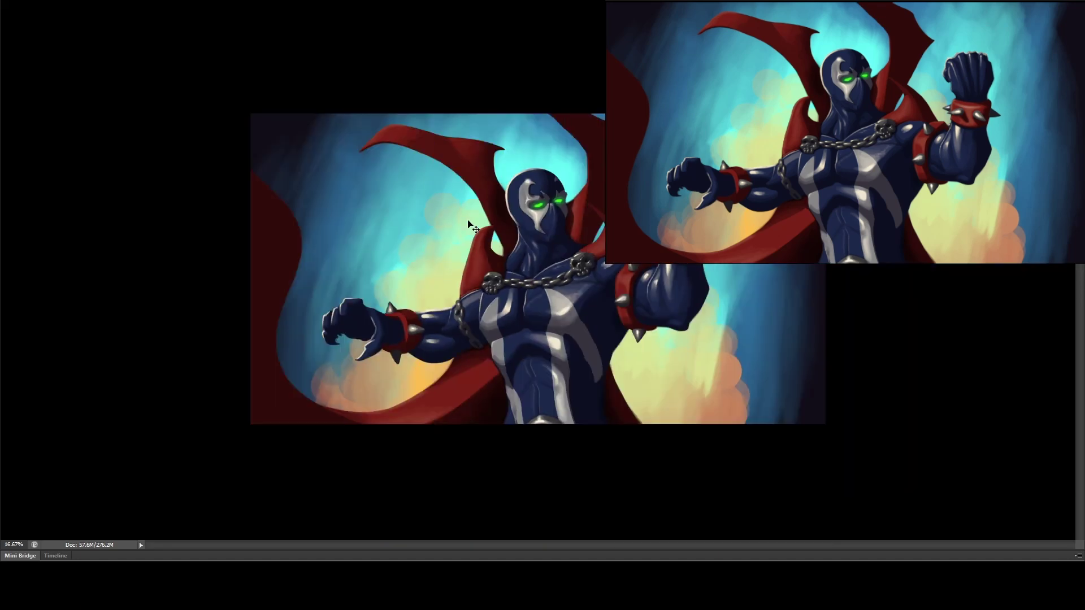
# - Paint bright metallic highlights onto the chain links over the left arm
pyautogui.hotkey('ctrl', '-')
pyautogui.hotkey('ctrl', '+')
pyautogui.hotkey('ctrl', '+')
pyautogui.hotkey('ctrl', '+')
pyautogui.hotkey('ctrl', '+')
pyautogui.hotkey('ctrl', '+')
pyautogui.moveTo(113, 531); pyautogui.dragTo(76, 427)
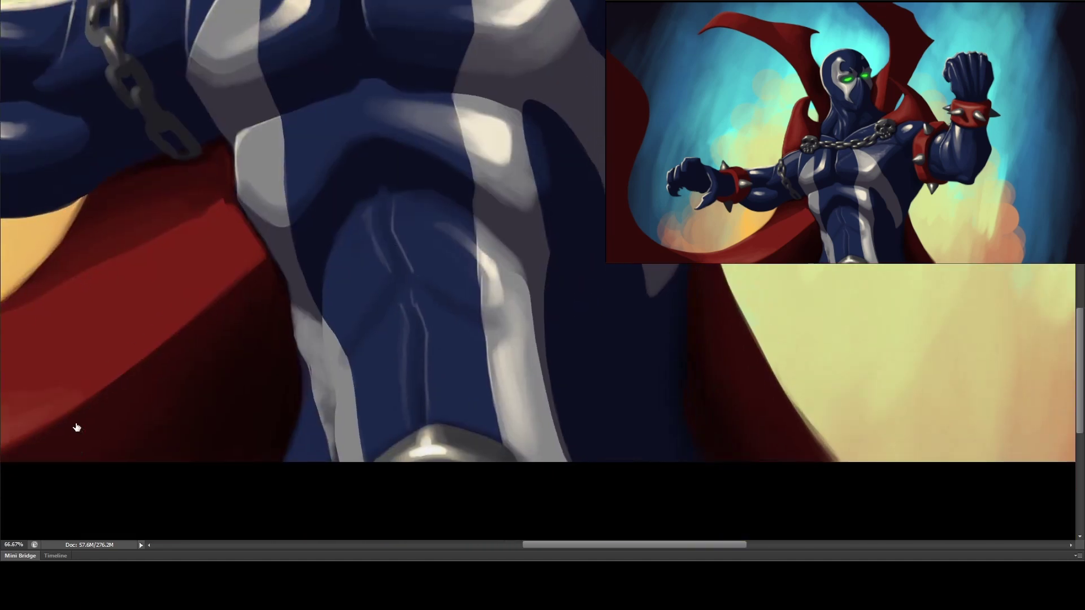
pyautogui.hotkey('ctrl', '6')
pyautogui.hotkey('ctrl', '2')
pyautogui.moveTo(238, 51); pyautogui.dragTo(265, 244)
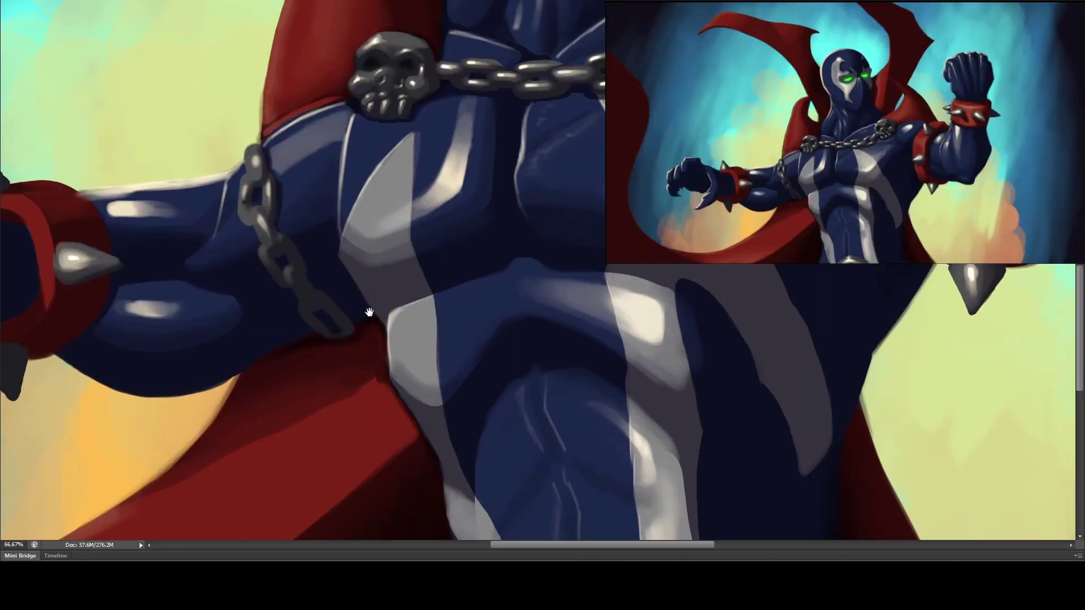
pyautogui.scroll(2, 221, 197)
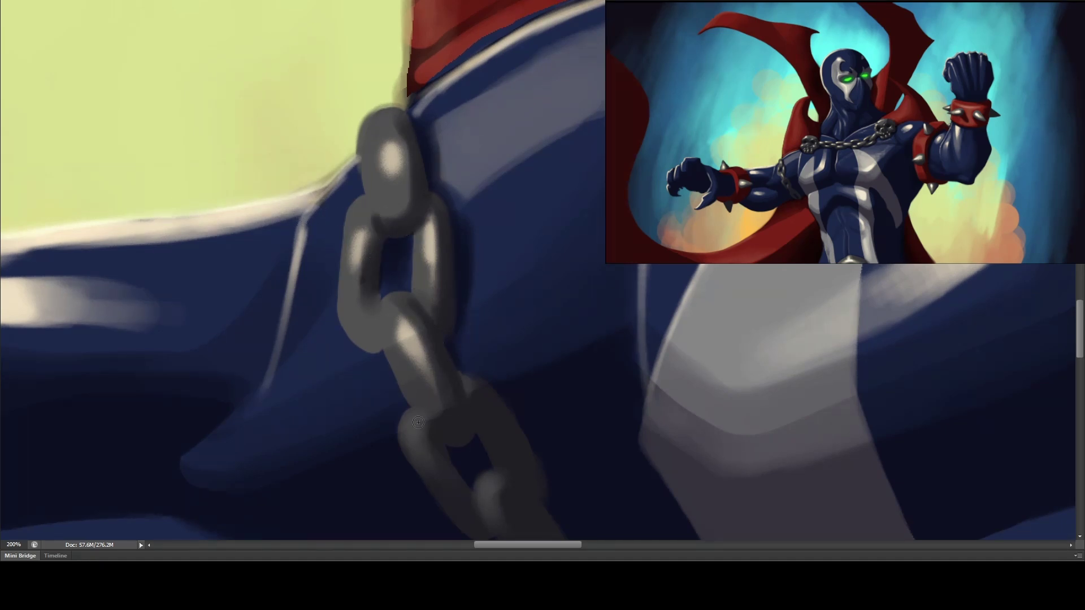
pyautogui.moveTo(374, 164)
pyautogui.mouseDown()
pyautogui.moveTo(456, 164)
pyautogui.moveTo(465, 195)
pyautogui.moveTo(485, 195)
pyautogui.mouseUp()
pyautogui.moveTo(451, 267); pyautogui.dragTo(449, 291)
pyautogui.moveTo(523, 263); pyautogui.dragTo(524, 282)
pyautogui.moveTo(498, 362); pyautogui.dragTo(505, 378)
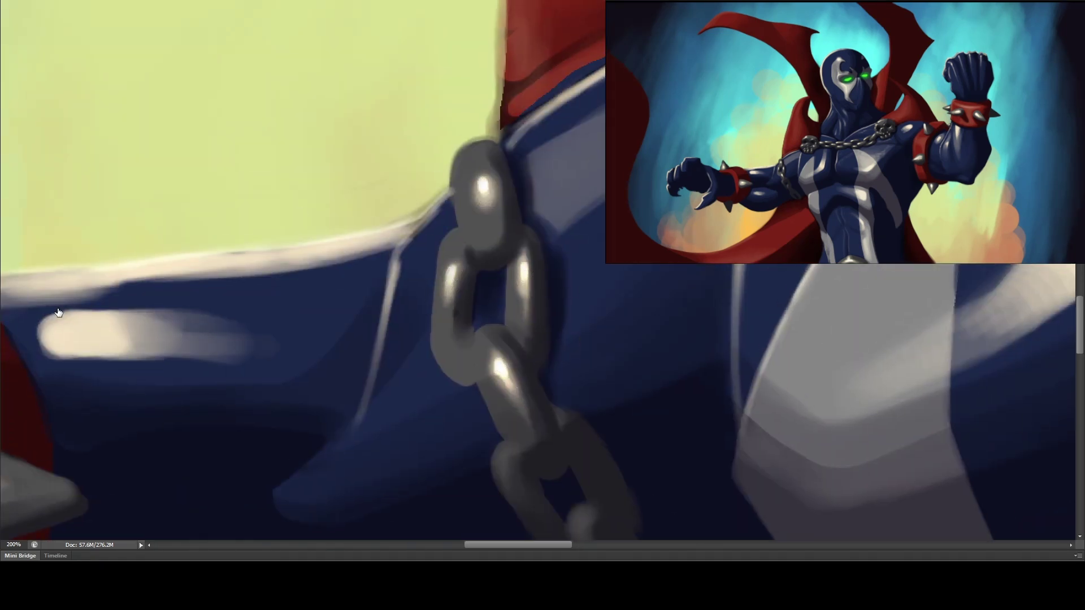
# - Brighten the link highlights further and add darker shading along the middle links
pyautogui.moveTo(482, 162); pyautogui.dragTo(486, 224)
pyautogui.moveTo(522, 271); pyautogui.dragTo(523, 330)
pyautogui.moveTo(449, 283); pyautogui.dragTo(449, 339)
pyautogui.moveTo(459, 248); pyautogui.dragTo(450, 272)
pyautogui.moveTo(483, 345); pyautogui.dragTo(493, 372)
pyautogui.moveTo(502, 450); pyautogui.dragTo(502, 478)
pyautogui.keyDown('alt'); pyautogui.click(77, 350); pyautogui.keyUp('alt')
pyautogui.moveTo(466, 331)
pyautogui.mouseDown()
pyautogui.moveTo(467, 386)
pyautogui.moveTo(460, 358)
pyautogui.mouseUp()
pyautogui.moveTo(486, 214)
pyautogui.mouseDown()
pyautogui.moveTo(464, 248)
pyautogui.moveTo(520, 272)
pyautogui.moveTo(448, 285)
pyautogui.moveTo(397, 86)
pyautogui.mouseUp()
pyautogui.press('h')
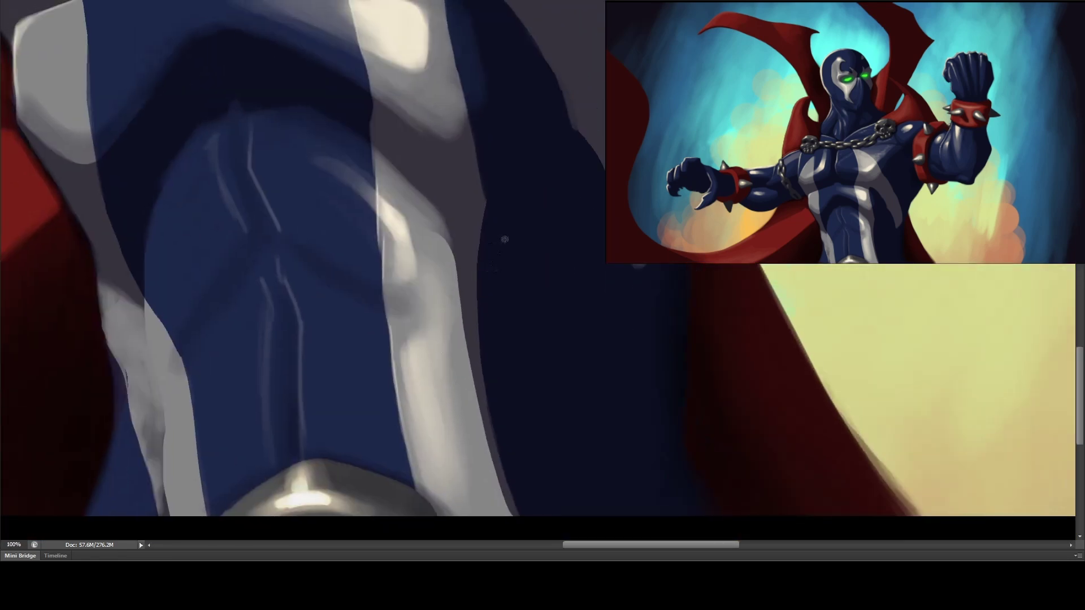
# - Lighten the edge of the grey chest stripe
pyautogui.moveTo(478, 226)
pyautogui.mouseDown()
pyautogui.moveTo(485, 405)
pyautogui.moveTo(511, 497)
pyautogui.mouseUp()
pyautogui.moveTo(532, 225); pyautogui.dragTo(424, 366)
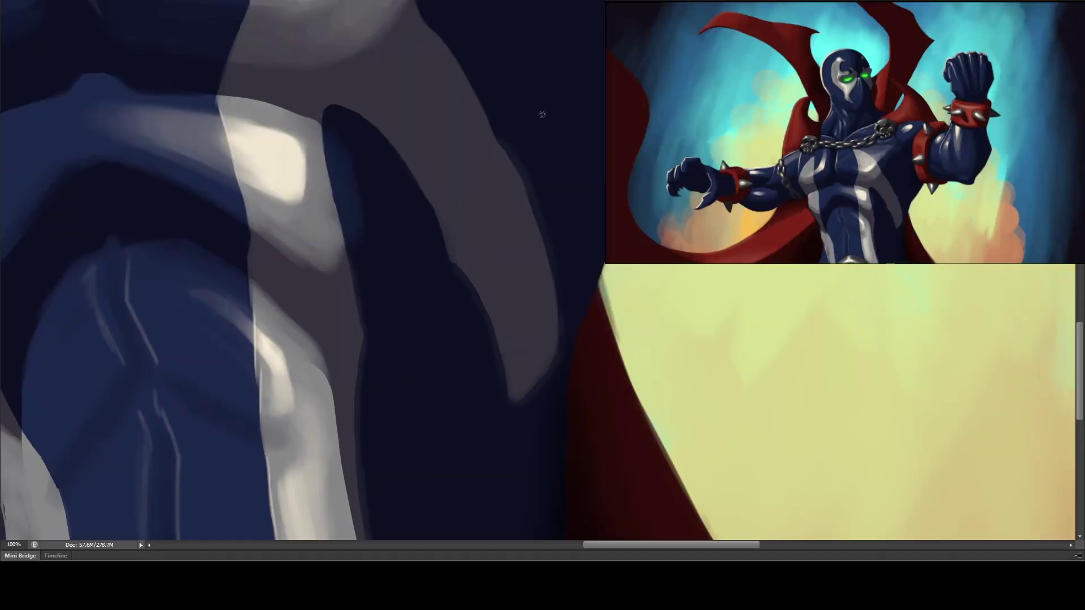
pyautogui.moveTo(485, 29); pyautogui.dragTo(552, 233)
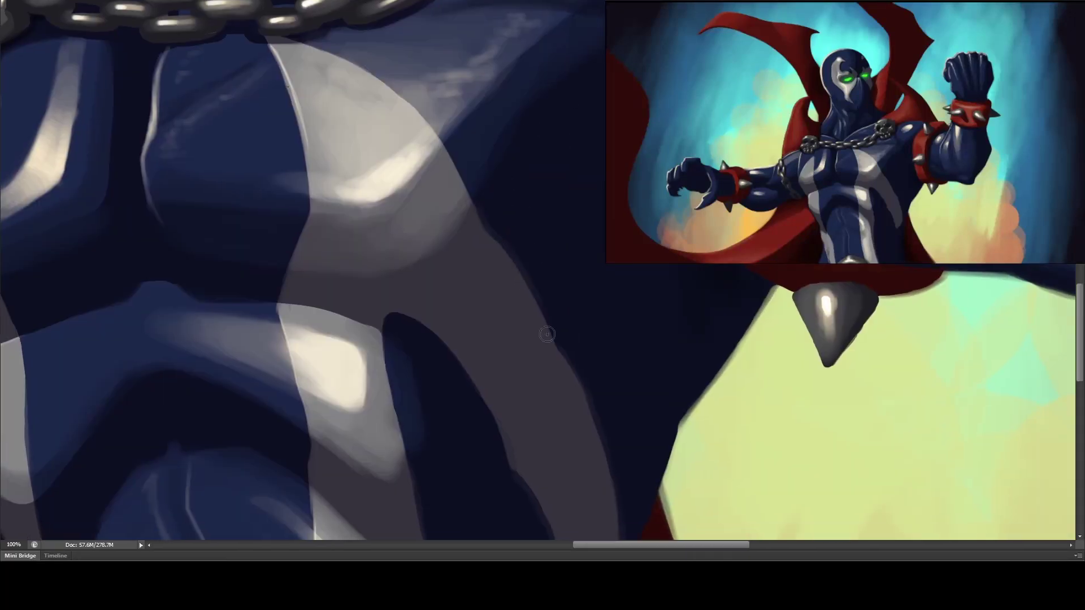
pyautogui.moveTo(486, 232); pyautogui.dragTo(347, 215)
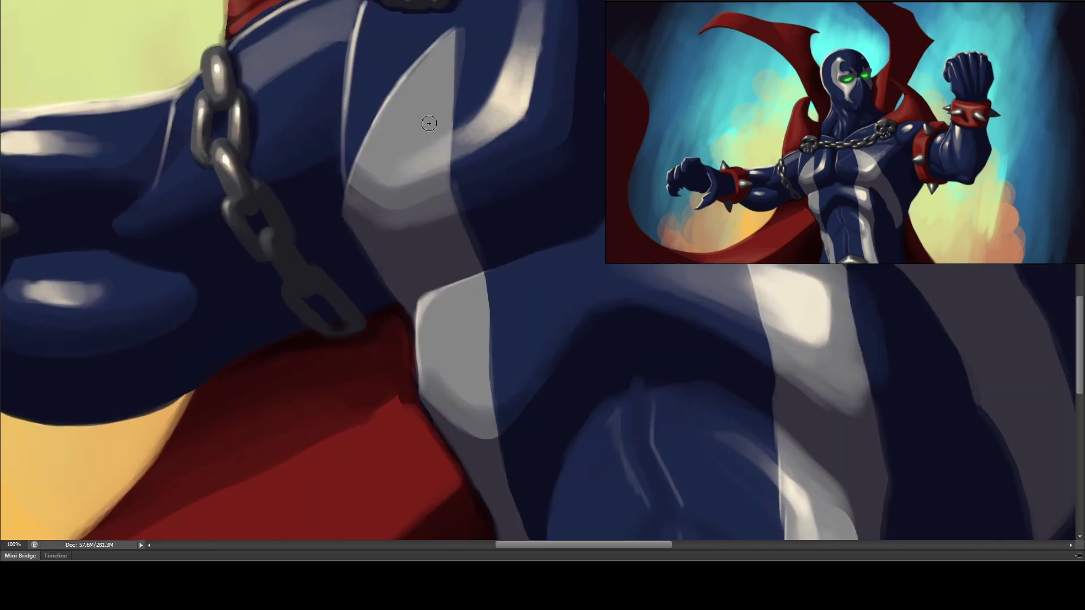
pyautogui.moveTo(236, 252); pyautogui.dragTo(456, 305)
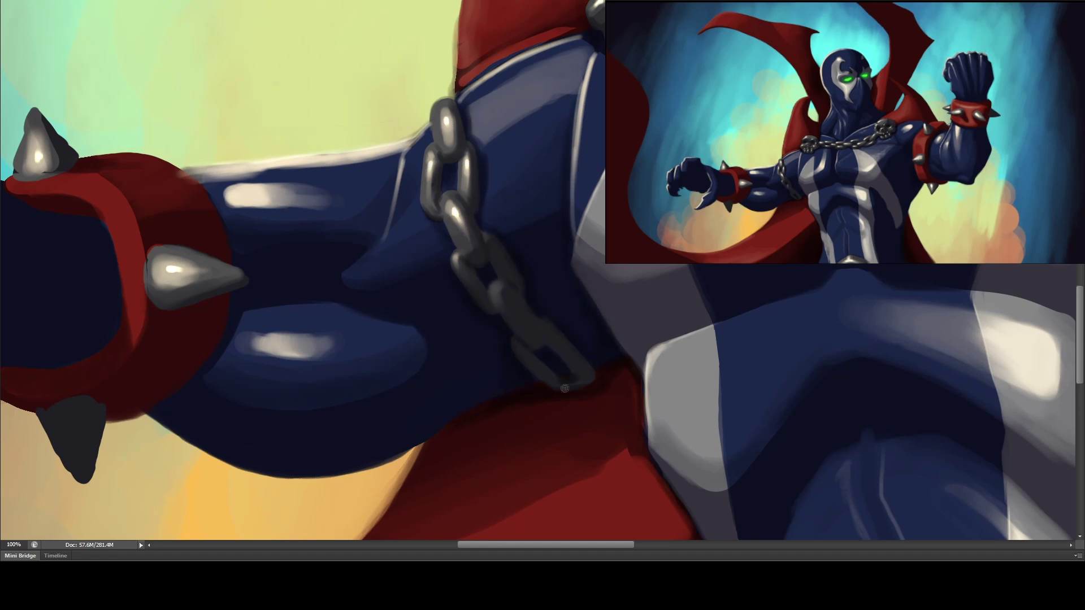
# - Mirror the whole painting horizontally to check the composition
pyautogui.hotkey('ctrl', '0')
pyautogui.hotkey('ctrl', '-')
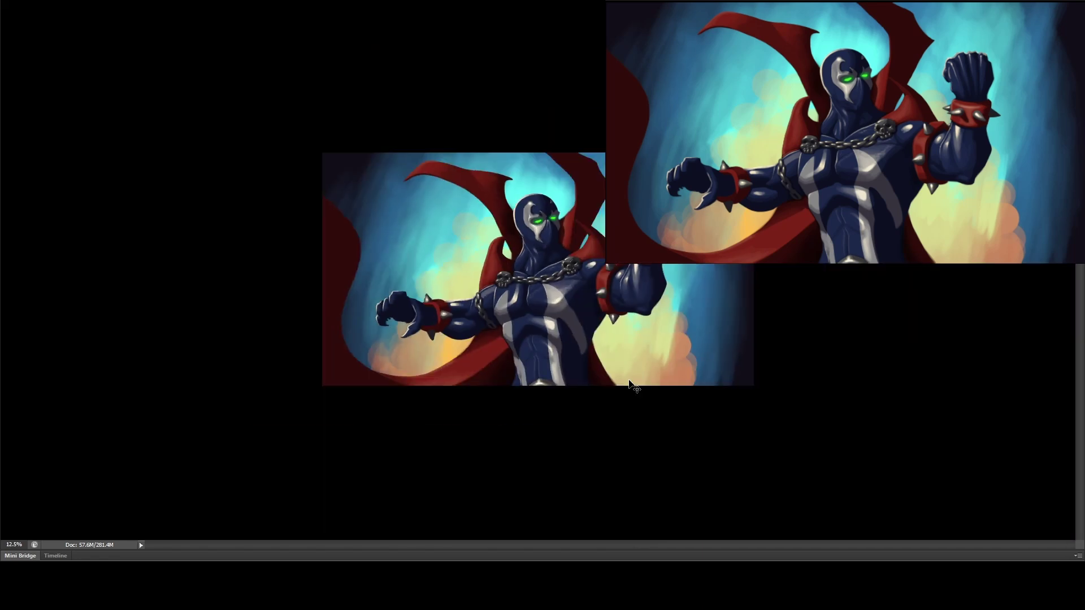
pyautogui.hotkey('ctrl', '+')
pyautogui.hotkey('ctrl', '+')
pyautogui.hotkey('ctrl', '+')
pyautogui.hotkey('ctrl', '+')
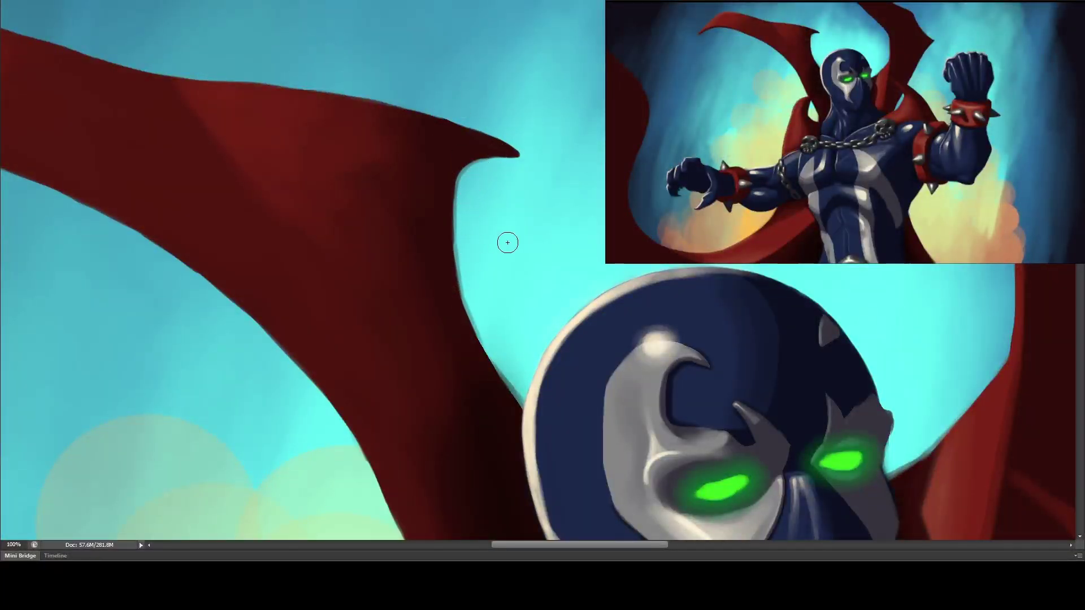
pyautogui.hotkey('ctrl', '-')
pyautogui.hotkey('ctrl', '-')
pyautogui.hotkey('ctrl', '-')
pyautogui.hotkey('ctrl', '-')
pyautogui.press('h')
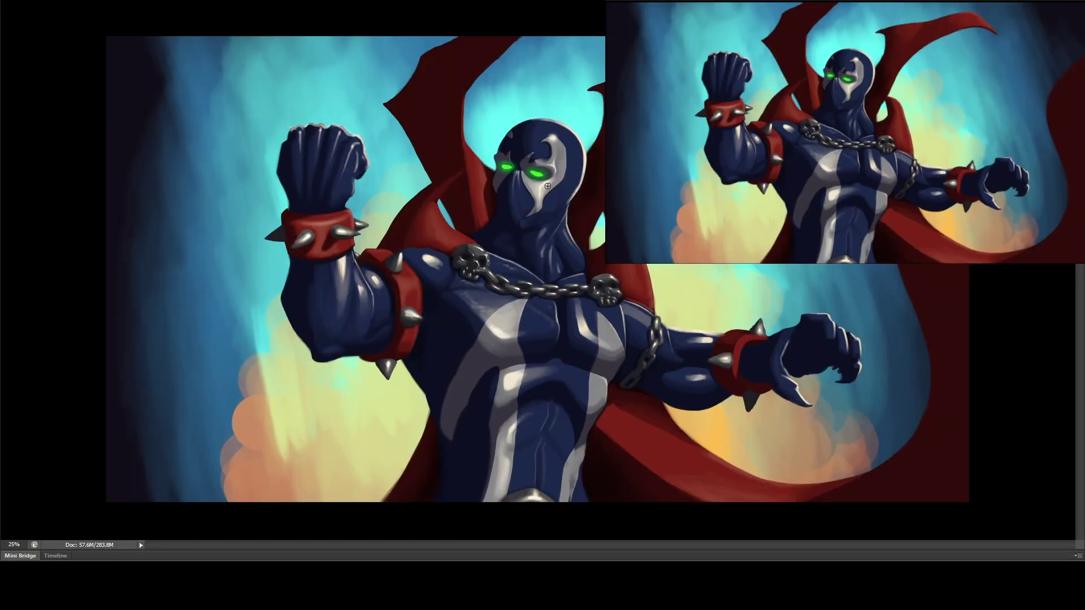
# - Extend the cape's upper edge with dark red strokes, then flip the canvas back
pyautogui.hotkey('ctrl', '+')
pyautogui.hotkey('ctrl', '+')
pyautogui.moveTo(380, 100); pyautogui.dragTo(463, 322)
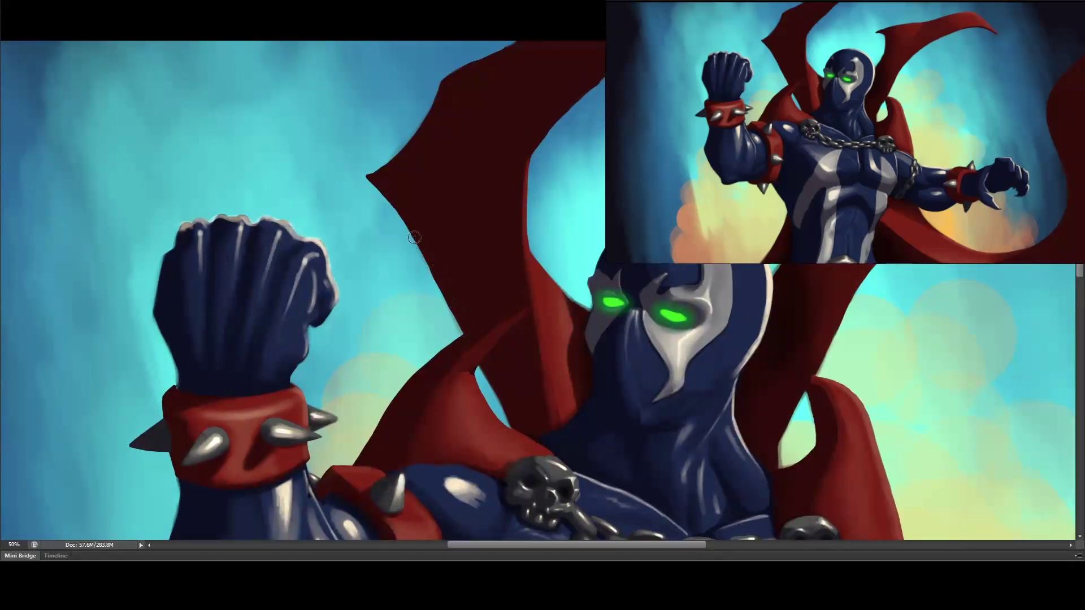
pyautogui.scroll(3, 445, 297)
pyautogui.moveTo(405, 243)
pyautogui.mouseDown()
pyautogui.moveTo(545, 175)
pyautogui.moveTo(594, 215)
pyautogui.moveTo(594, 188)
pyautogui.mouseUp()
pyautogui.moveTo(509, 177); pyautogui.dragTo(504, 235)
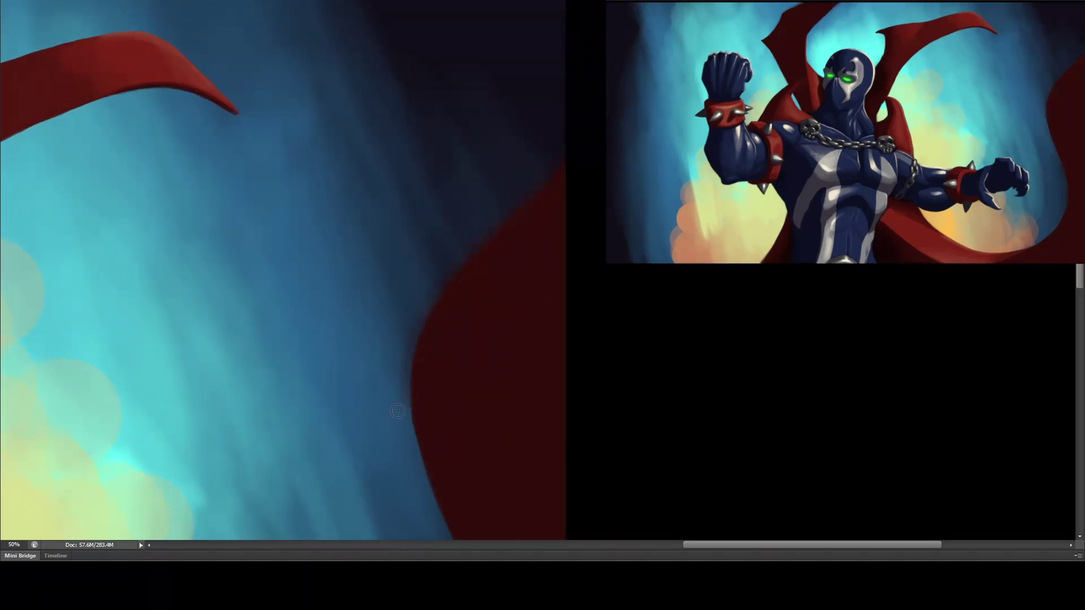
pyautogui.scroll(-5, 446, 213)
pyautogui.moveTo(444, 226); pyautogui.dragTo(459, 302)
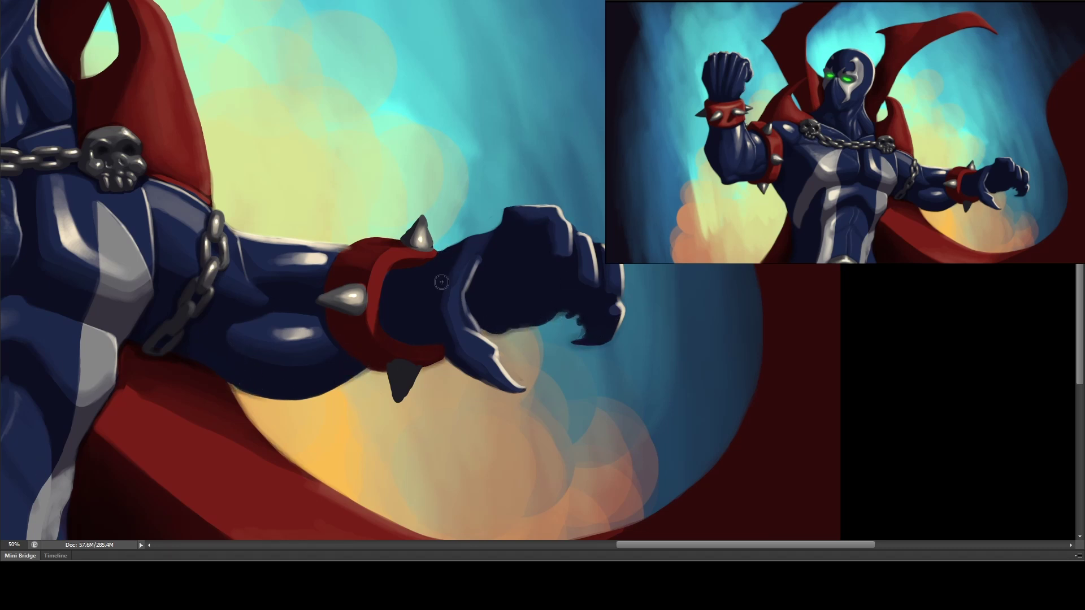
pyautogui.moveTo(458, 233); pyautogui.dragTo(523, 199)
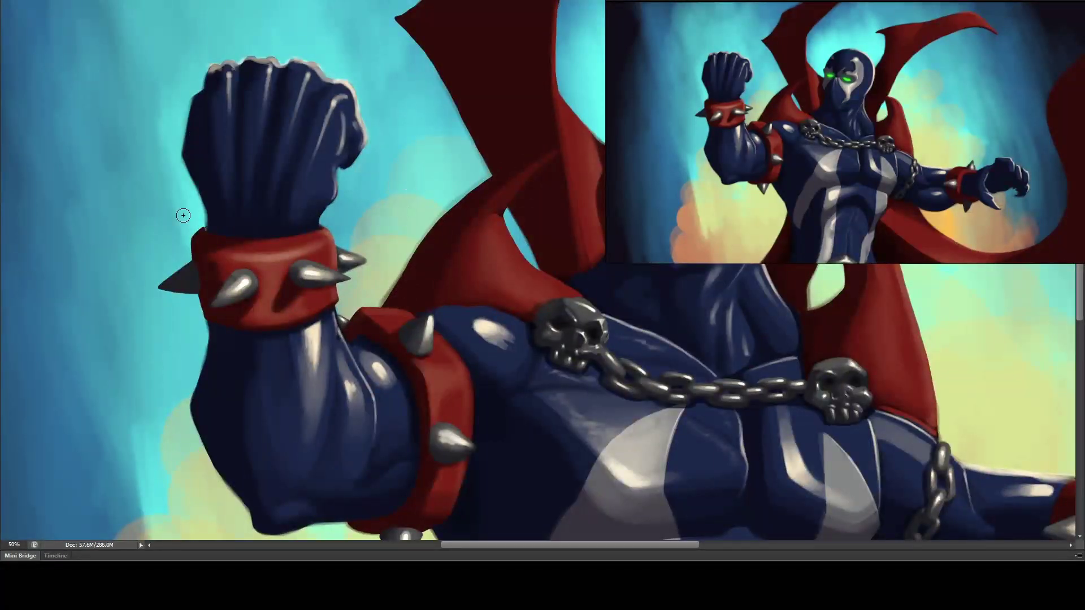
pyautogui.hotkey('ctrl', '-')
pyautogui.hotkey('ctrl', '-')
pyautogui.hotkey('ctrl', '-')
pyautogui.hotkey('ctrl', 'shift', 'h')
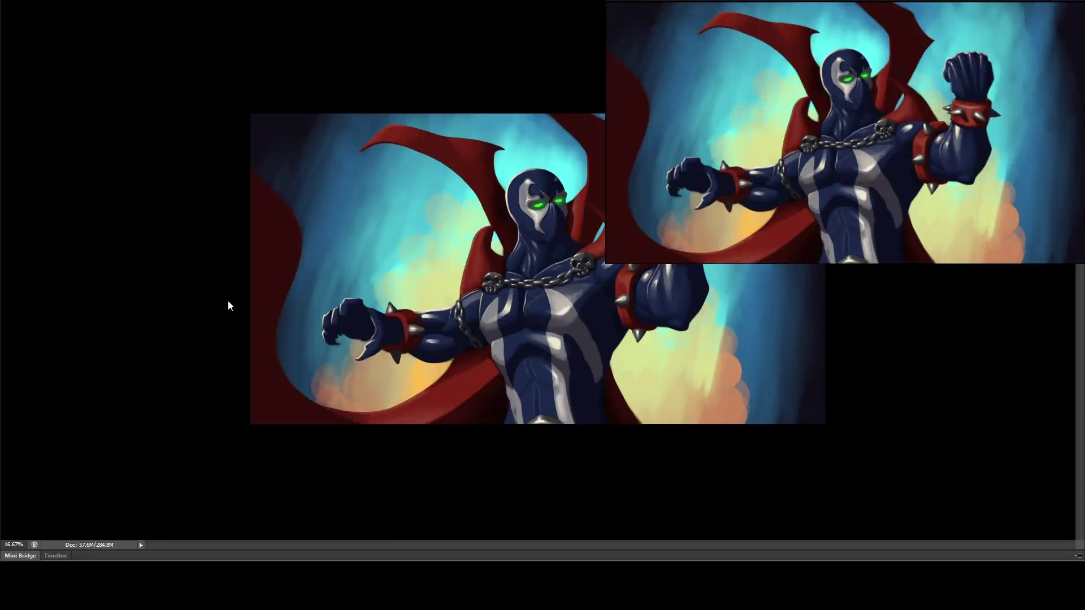
# - Brighten the highlight streaks just above and below the chest chain
pyautogui.hotkey('ctrl', '+')
pyautogui.hotkey('ctrl', '+')
pyautogui.hotkey('ctrl', '+')
pyautogui.hotkey('ctrl', '+')
pyautogui.hotkey('ctrl', '+')
pyautogui.hotkey('ctrl', '+')
pyautogui.hscroll(-5, 483, 191)
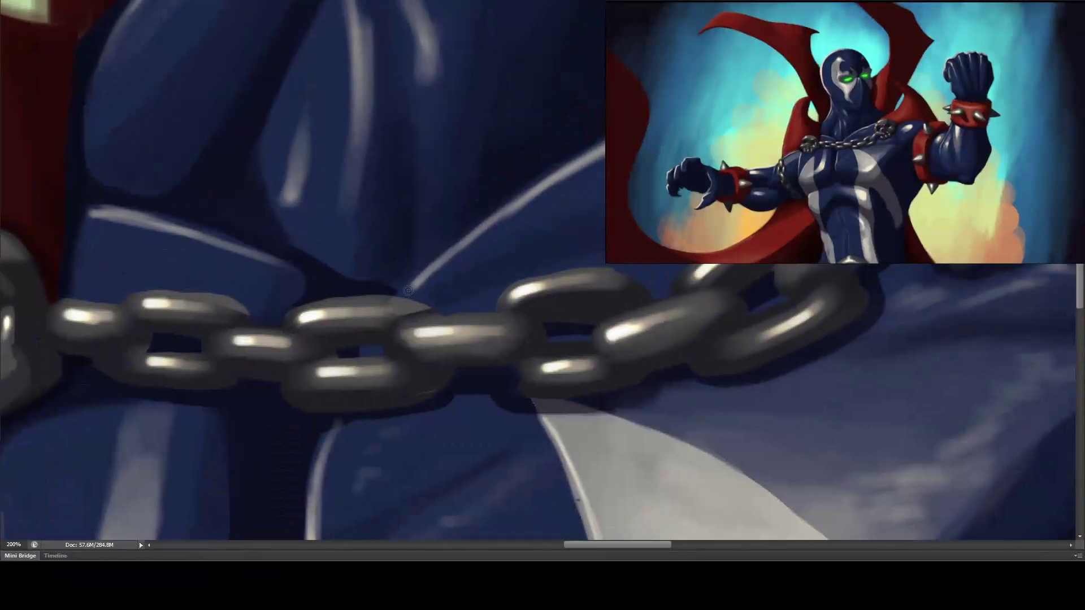
pyautogui.moveTo(455, 257)
pyautogui.mouseDown()
pyautogui.moveTo(514, 232)
pyautogui.moveTo(599, 169)
pyautogui.mouseUp()
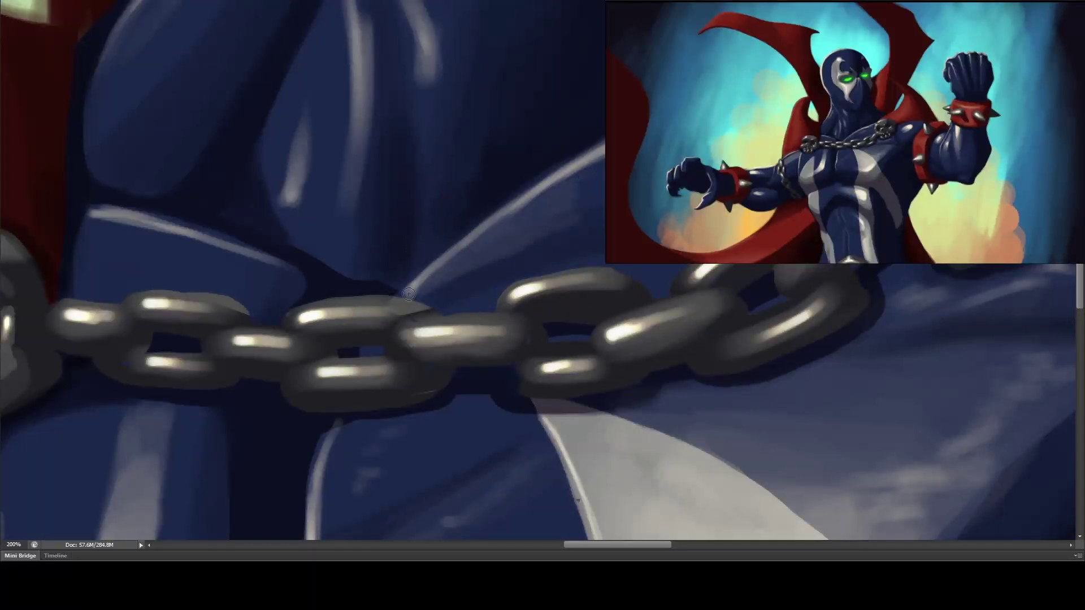
pyautogui.moveTo(409, 291)
pyautogui.mouseDown()
pyautogui.moveTo(444, 284)
pyautogui.moveTo(522, 229)
pyautogui.moveTo(504, 226)
pyautogui.moveTo(553, 143)
pyautogui.moveTo(419, 291)
pyautogui.moveTo(580, 221)
pyautogui.mouseUp()
pyautogui.moveTo(421, 316)
pyautogui.mouseDown()
pyautogui.moveTo(534, 198)
pyautogui.moveTo(535, 41)
pyautogui.mouseUp()
pyautogui.moveTo(458, 158); pyautogui.dragTo(407, 378)
pyautogui.moveTo(452, 215); pyautogui.dragTo(412, 396)
pyautogui.moveTo(559, 229); pyautogui.dragTo(429, 339)
# - Brighten the chest highlight edge using a colour sampled from the existing highlight
pyautogui.moveTo(481, 146); pyautogui.dragTo(452, 243)
pyautogui.moveTo(452, 158); pyautogui.dragTo(413, 390)
pyautogui.moveTo(497, 147); pyautogui.dragTo(455, 315)
pyautogui.moveTo(414, 373)
pyautogui.mouseDown()
pyautogui.moveTo(426, 158)
pyautogui.moveTo(455, 280)
pyautogui.mouseUp()
pyautogui.moveTo(486, 184); pyautogui.dragTo(477, 192)
pyautogui.moveTo(223, 215); pyautogui.dragTo(512, 257)
pyautogui.keyDown('alt'); pyautogui.click(537, 235); pyautogui.keyUp('alt')
pyautogui.moveTo(551, 226); pyautogui.dragTo(538, 245)
pyautogui.moveTo(557, 164); pyautogui.dragTo(534, 257)
pyautogui.press(']')
pyautogui.press(']')
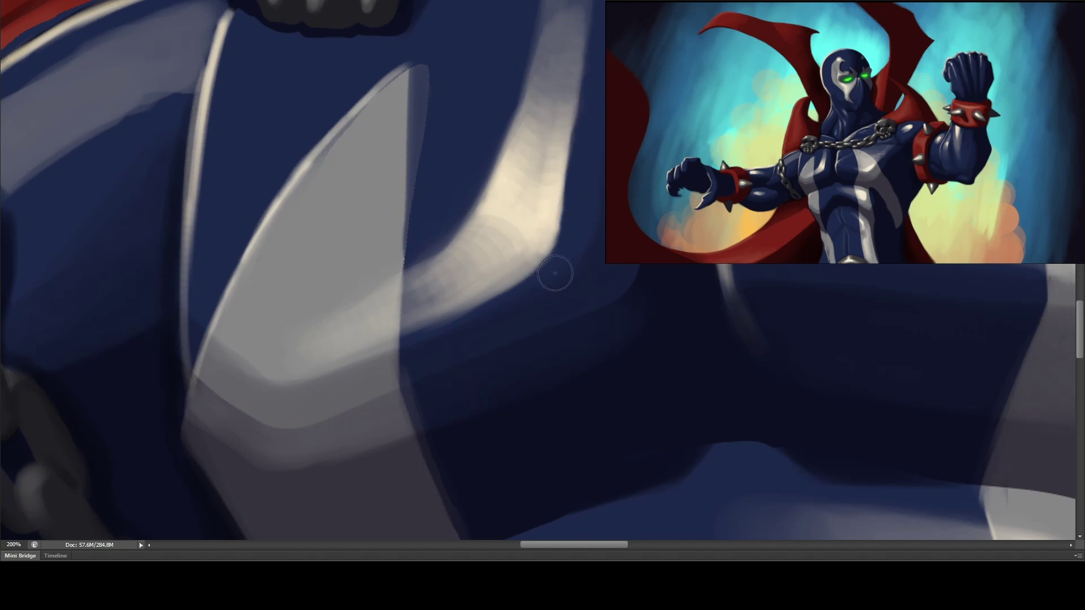
# - At 200%, paint blue-grey highlights beside the chest stripe and add a shoulder highlight
pyautogui.hotkey('ctrl', '-')
pyautogui.hotkey('ctrl', '-')
pyautogui.hotkey('ctrl', '-')
pyautogui.hotkey('ctrl', '-')
pyautogui.hotkey('ctrl', '-')
pyautogui.hotkey('ctrl', '-')
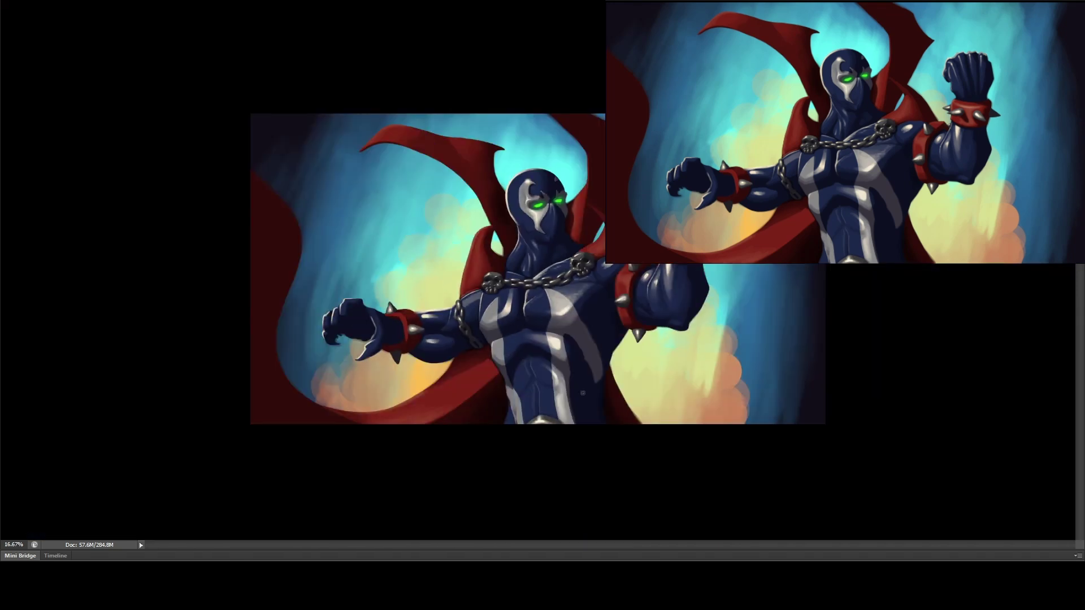
pyautogui.hotkey('ctrl', '+')
pyautogui.hotkey('ctrl', '+')
pyautogui.hotkey('ctrl', '+')
pyautogui.hotkey('ctrl', '+')
pyautogui.hotkey('ctrl', '+')
pyautogui.hotkey('ctrl', '+')
pyautogui.moveTo(566, 477); pyautogui.dragTo(405, 144)
pyautogui.moveTo(408, 223); pyautogui.dragTo(384, 396)
pyautogui.moveTo(421, 90); pyautogui.dragTo(432, 255)
pyautogui.moveTo(452, 85)
pyautogui.mouseDown()
pyautogui.moveTo(435, 306)
pyautogui.moveTo(402, 248)
pyautogui.moveTo(365, 419)
pyautogui.mouseUp()
pyautogui.moveTo(402, 249); pyautogui.dragTo(355, 435)
pyautogui.moveTo(363, 171); pyautogui.dragTo(567, 93)
pyautogui.moveTo(415, 251)
pyautogui.mouseDown()
pyautogui.moveTo(458, 210)
pyautogui.moveTo(395, 300)
pyautogui.moveTo(508, 170)
pyautogui.mouseUp()
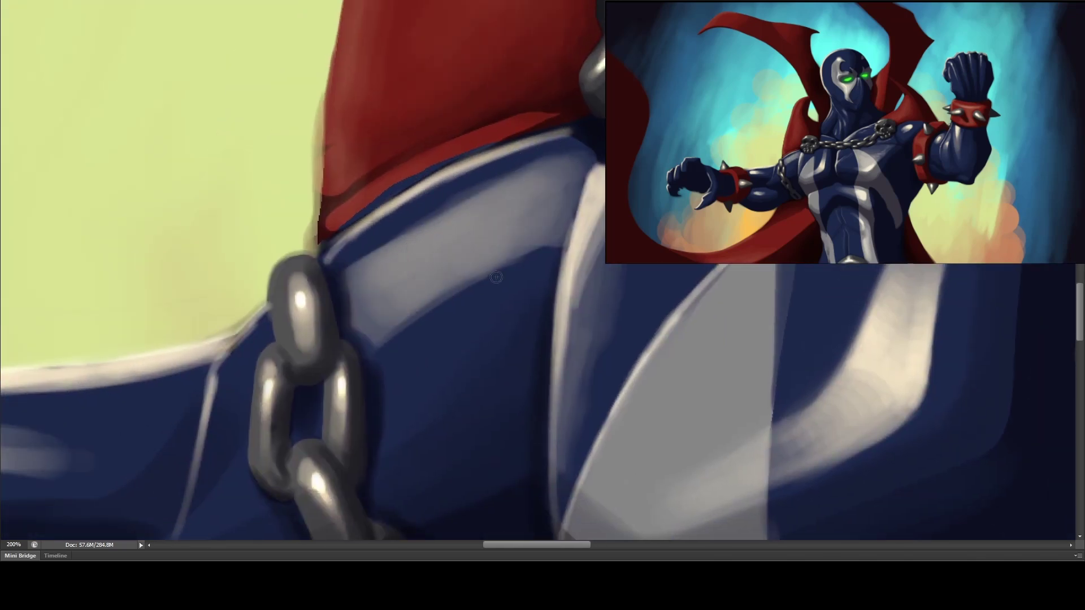
# - At 100%, darken the shoulder's top edge by the skull and along the chest edge
pyautogui.hotkey('ctrl', '0')
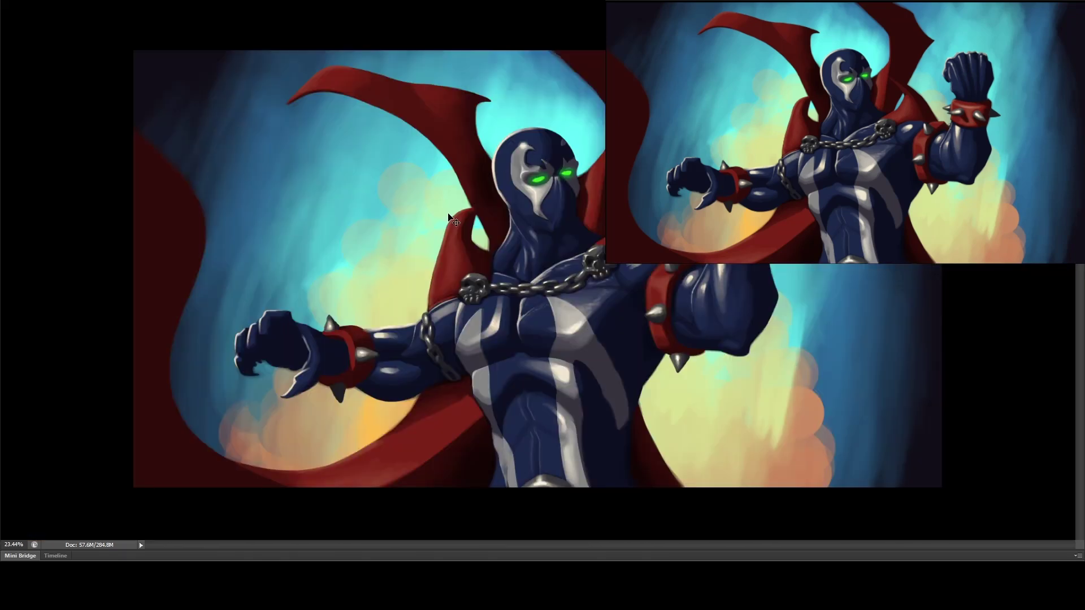
pyautogui.hotkey('ctrl', '-')
pyautogui.hotkey('ctrl', '1')
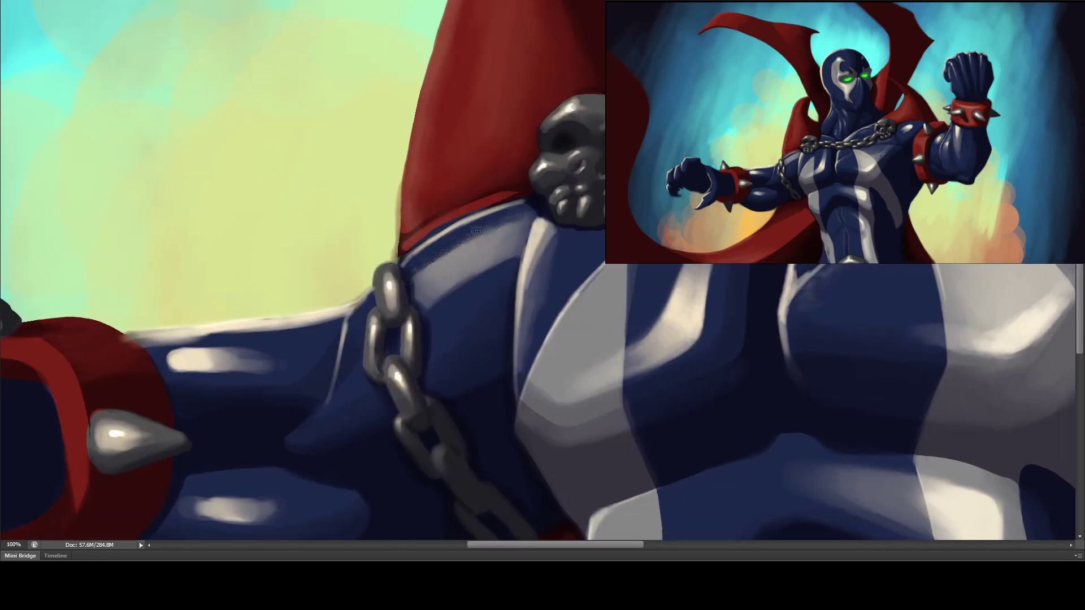
pyautogui.moveTo(526, 213)
pyautogui.mouseDown()
pyautogui.moveTo(442, 252)
pyautogui.moveTo(502, 124)
pyautogui.moveTo(411, 283)
pyautogui.moveTo(457, 250)
pyautogui.moveTo(413, 274)
pyautogui.mouseUp()
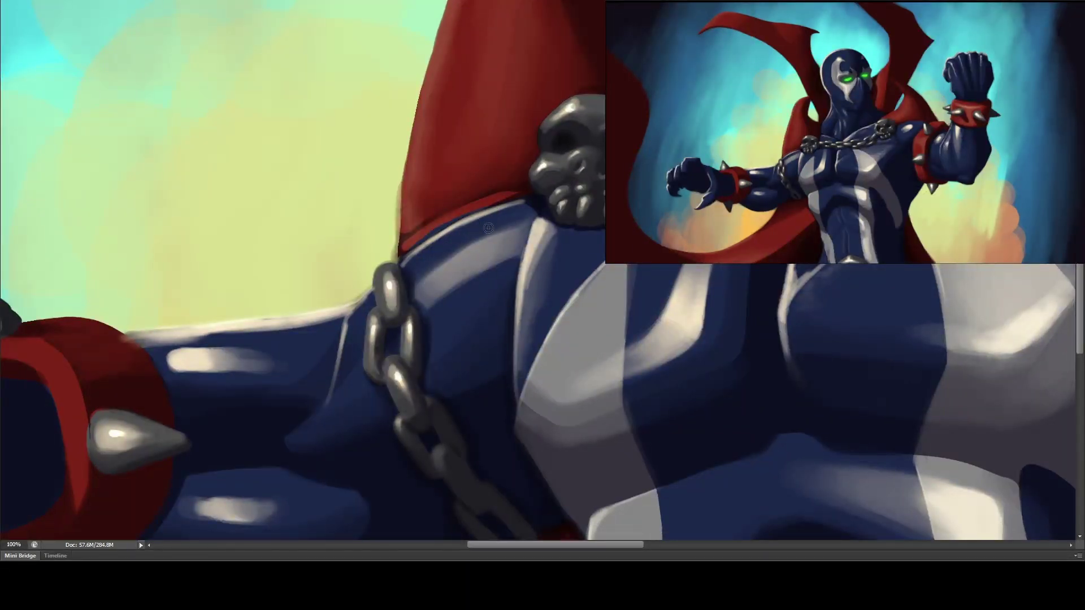
pyautogui.moveTo(491, 228)
pyautogui.mouseDown()
pyautogui.moveTo(140, 132)
pyautogui.moveTo(140, 86)
pyautogui.mouseUp()
pyautogui.moveTo(469, 187); pyautogui.dragTo(472, 303)
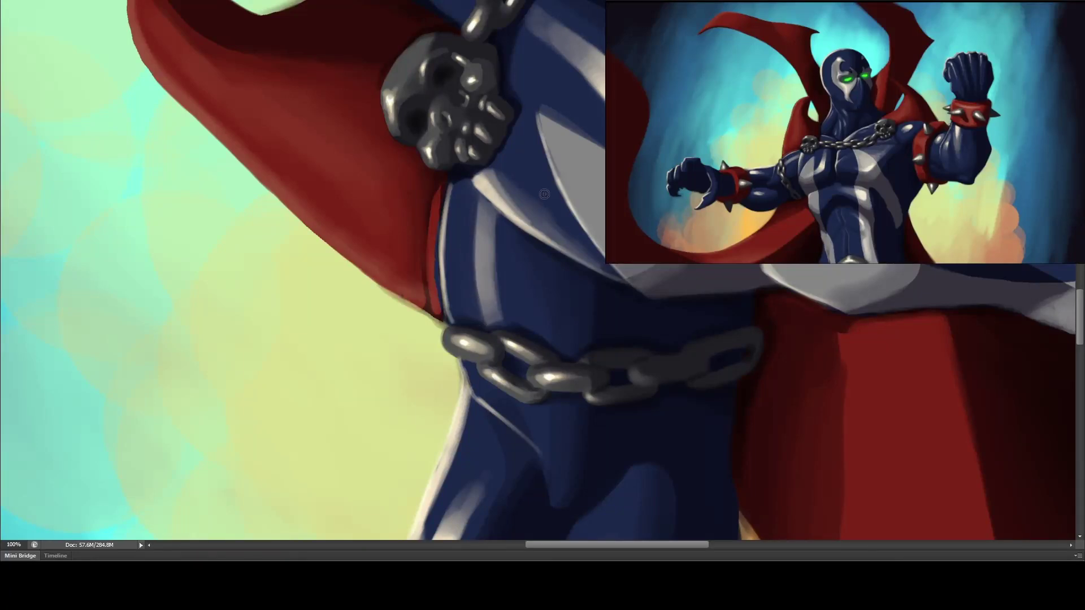
# - Lighten the chest between skull and chain, the shoulder rim, and left of the chain
pyautogui.moveTo(488, 239)
pyautogui.mouseDown()
pyautogui.moveTo(490, 286)
pyautogui.moveTo(509, 249)
pyautogui.moveTo(520, 322)
pyautogui.moveTo(542, 339)
pyautogui.mouseUp()
pyautogui.moveTo(573, 227); pyautogui.dragTo(498, 294)
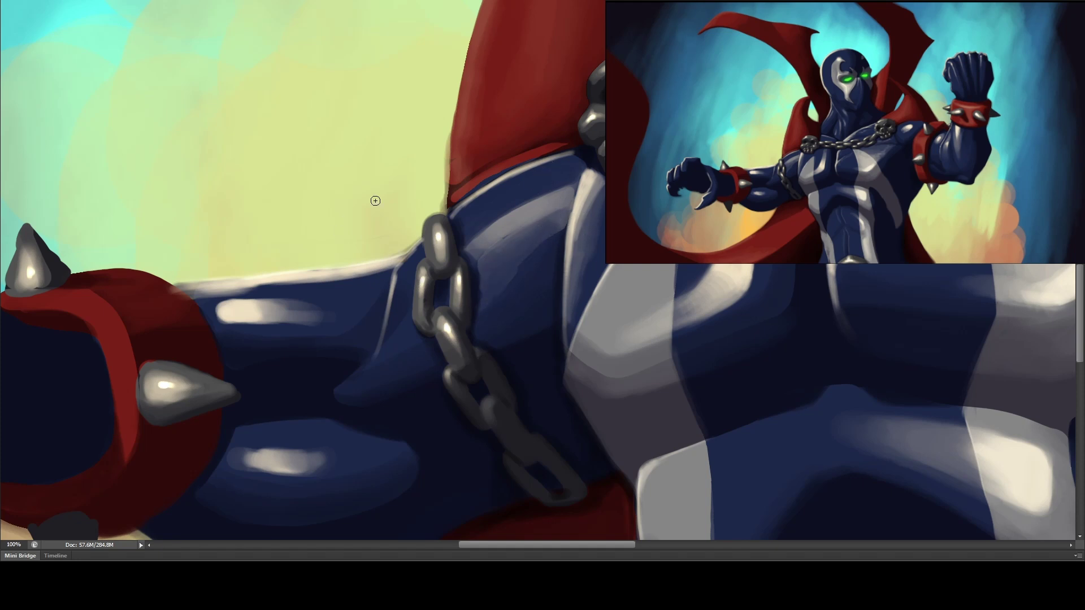
pyautogui.moveTo(402, 251); pyautogui.dragTo(421, 243)
pyautogui.moveTo(390, 339); pyautogui.dragTo(409, 347)
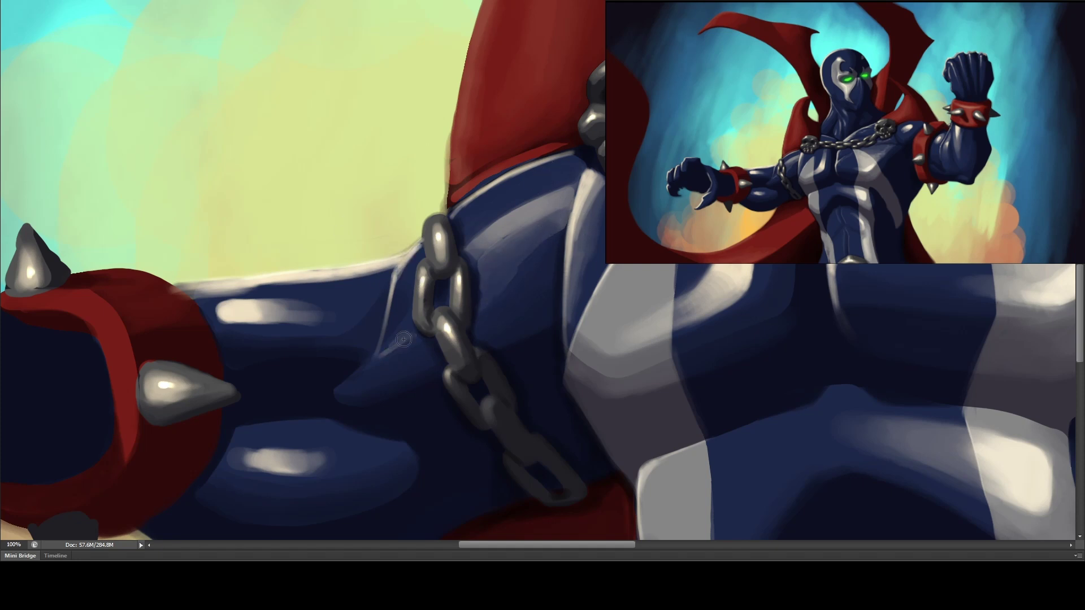
pyautogui.moveTo(334, 377); pyautogui.dragTo(480, 293)
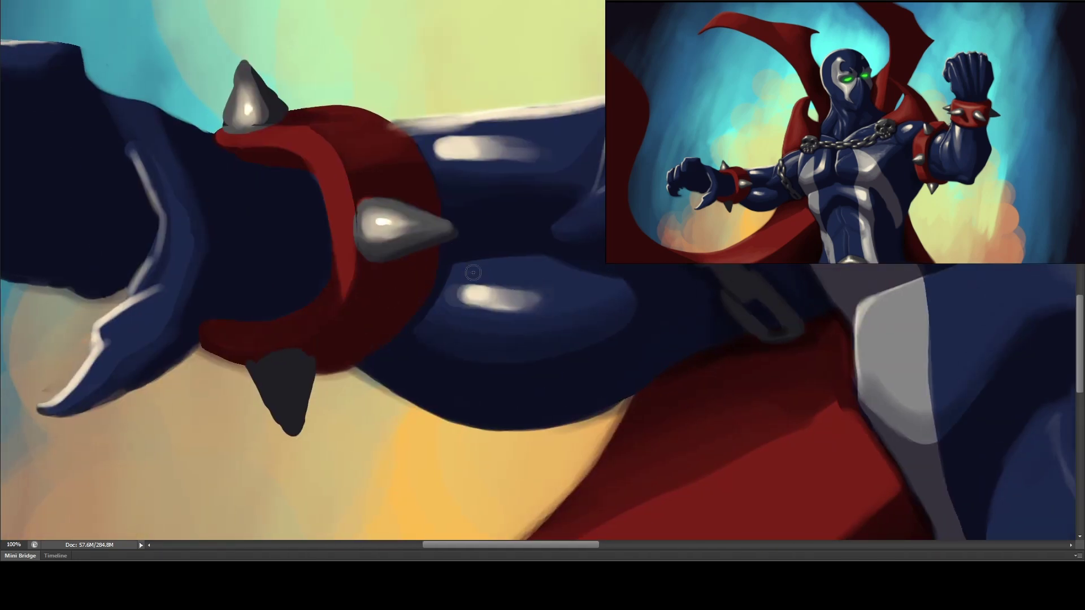
# - With the view rotated, refine the edge of the spiked-wristband arm
pyautogui.hotkey('ctrl', 'alt', 'r')
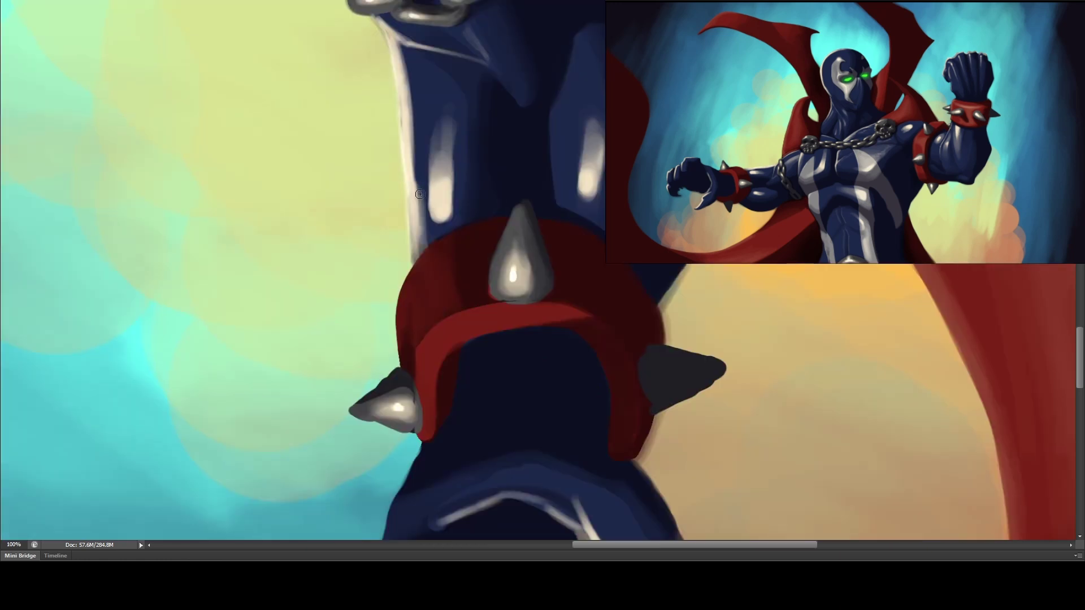
pyautogui.moveTo(418, 164); pyautogui.dragTo(421, 254)
pyautogui.hotkey('ctrl', 'alt', 'r')
pyautogui.moveTo(127, 332); pyautogui.dragTo(59, 336)
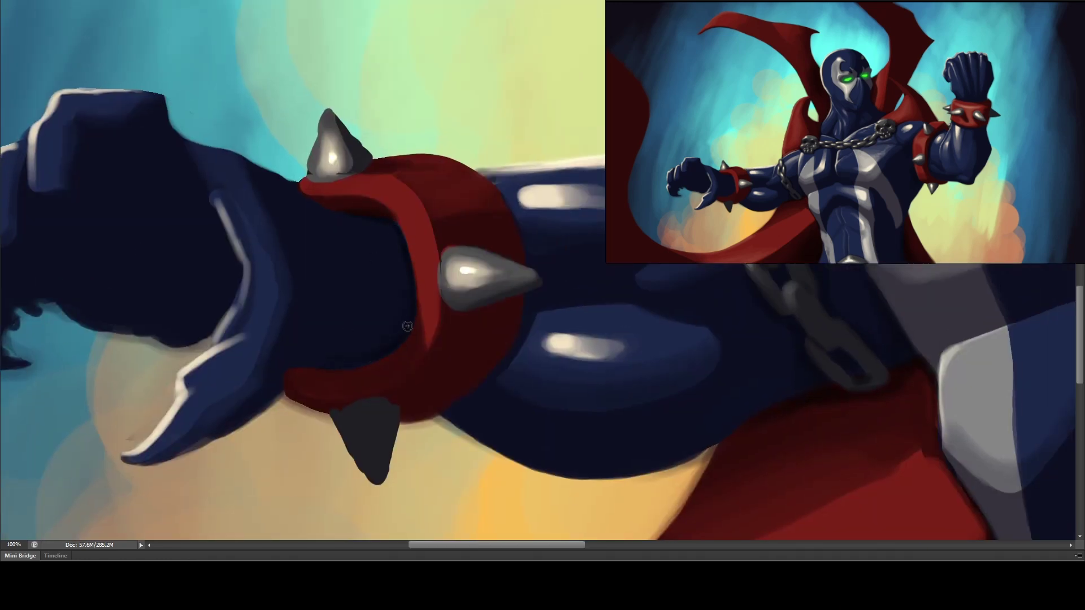
# - Fit the Spawn painting on screen, then flip it horizontally to check the composition
pyautogui.hotkey('ctrl', '0')
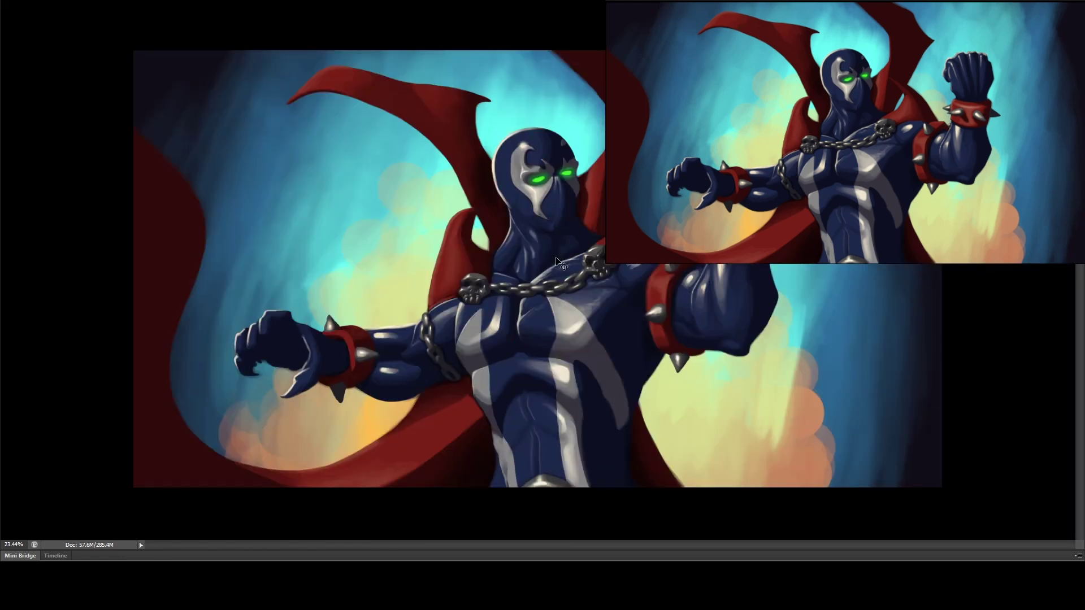
pyautogui.hotkey('ctrl', '-')
pyautogui.hotkey('ctrl', '-')
pyautogui.hotkey('ctrl', '-')
pyautogui.hotkey('ctrl', '+')
pyautogui.hotkey('ctrl', '+')
pyautogui.hotkey('ctrl', '+')
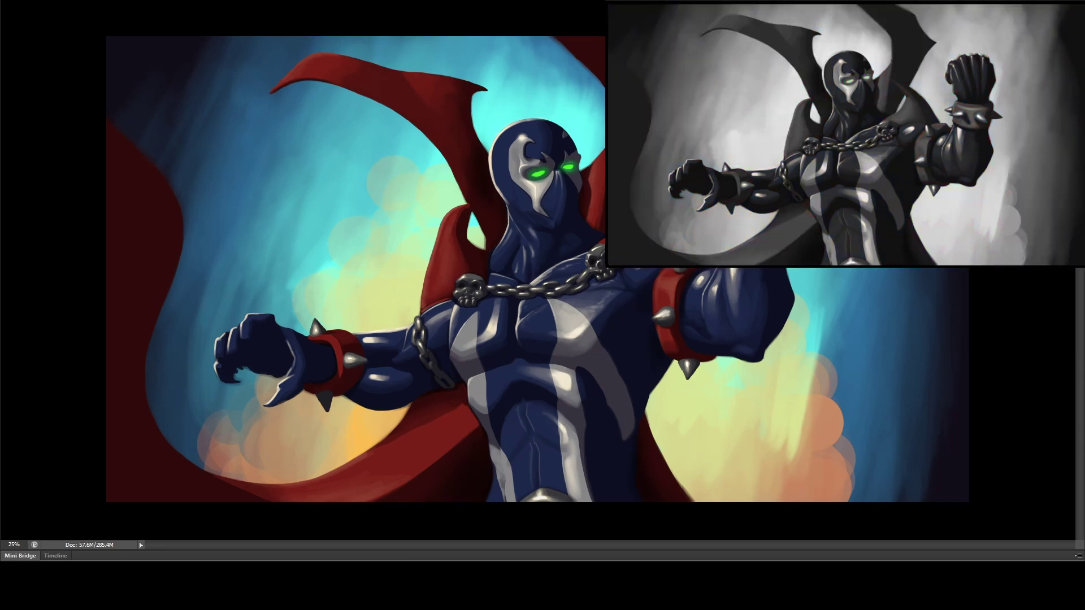
pyautogui.scroll(6, 587, 184)
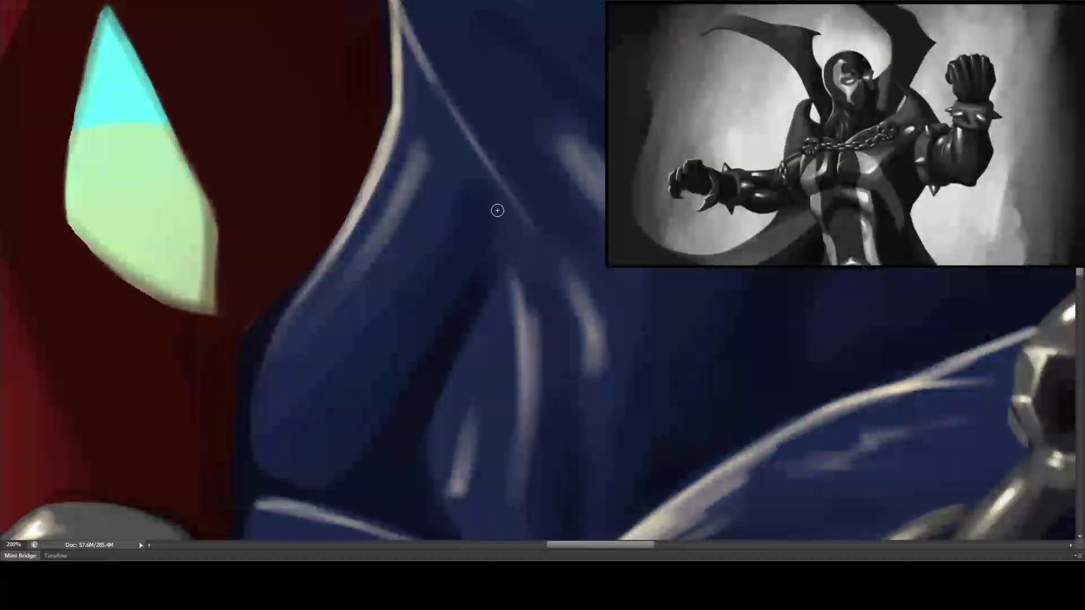
pyautogui.scroll(-3, 583, 459)
pyautogui.scroll(5, 576, 186)
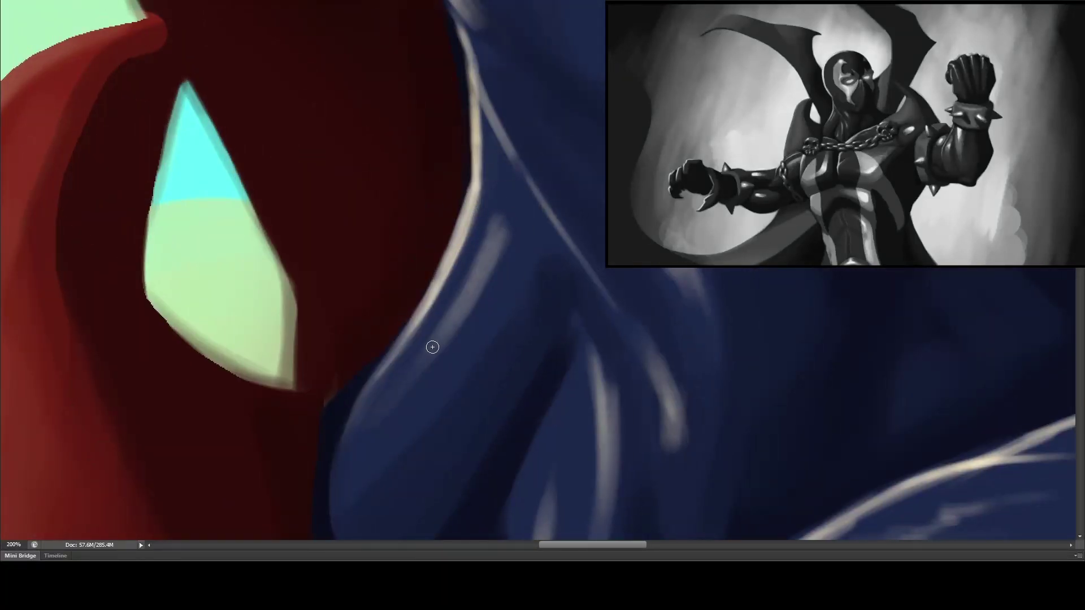
pyautogui.hotkey('ctrl', '0')
pyautogui.scroll(6, 362, 350)
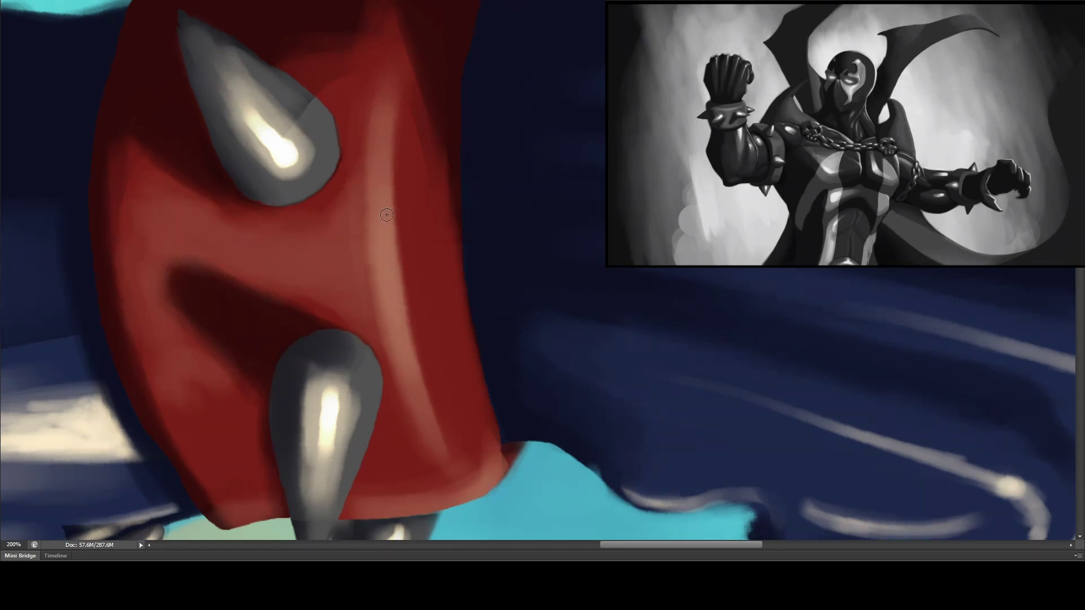
pyautogui.scroll(-2, 392, 264)
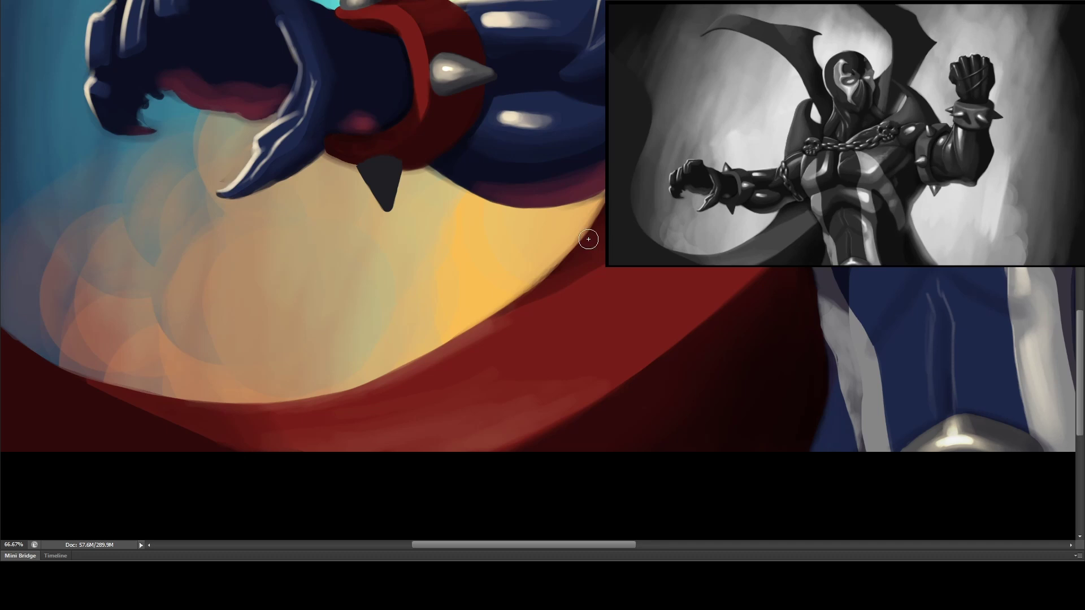
pyautogui.scroll(-6, 590, 244)
pyautogui.scroll(3, 590, 244)
pyautogui.press('h')
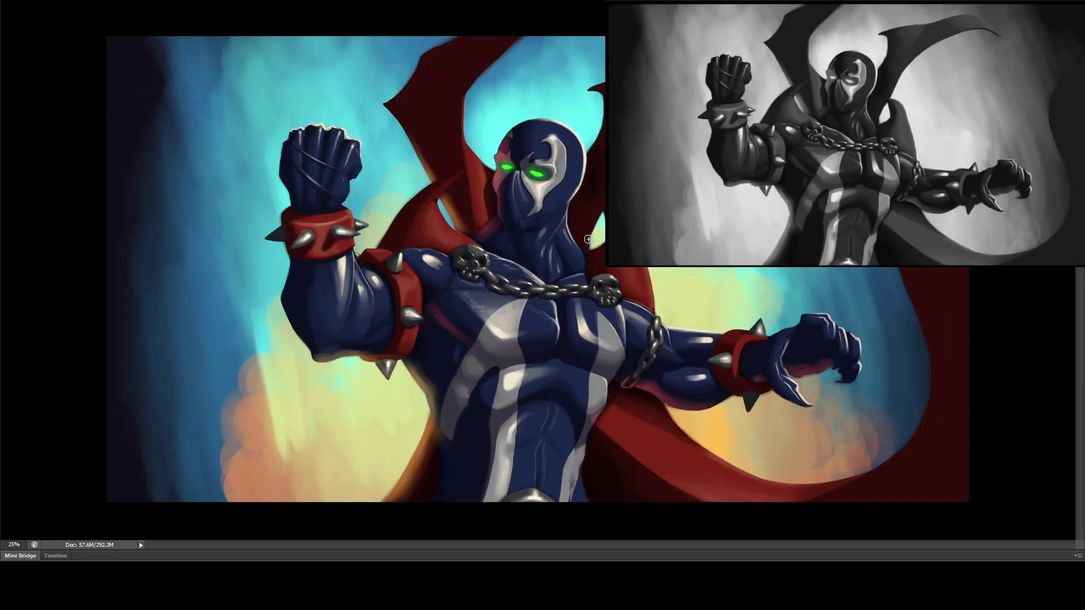
pyautogui.scroll(4, 491, 300)
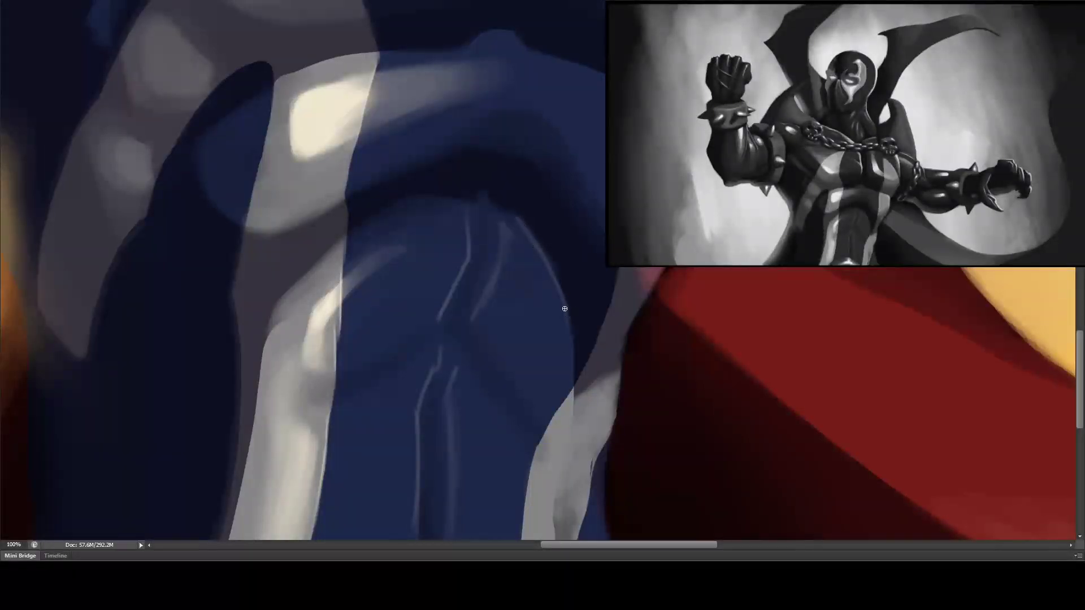
# - Brighten the right edge of the grey chest stripe and darken the small blue patch to navy
pyautogui.scroll(-3, 567, 368)
pyautogui.hscroll(2, 503, 315)
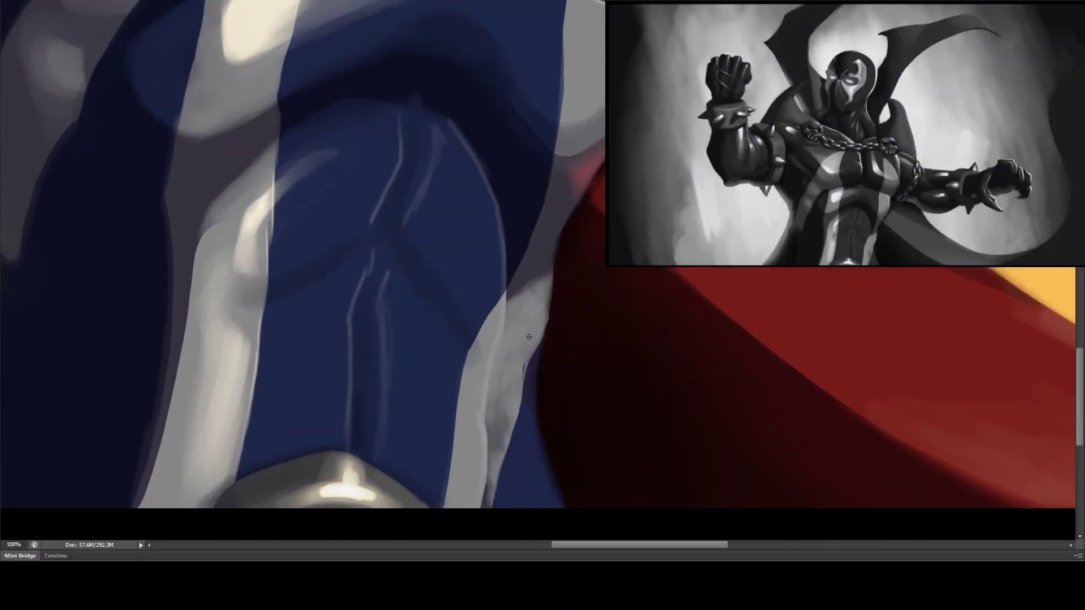
pyautogui.moveTo(541, 309); pyautogui.dragTo(550, 265)
pyautogui.press(']')
pyautogui.press(']')
pyautogui.press(']')
pyautogui.press('h')
pyautogui.moveTo(446, 245); pyautogui.dragTo(457, 177)
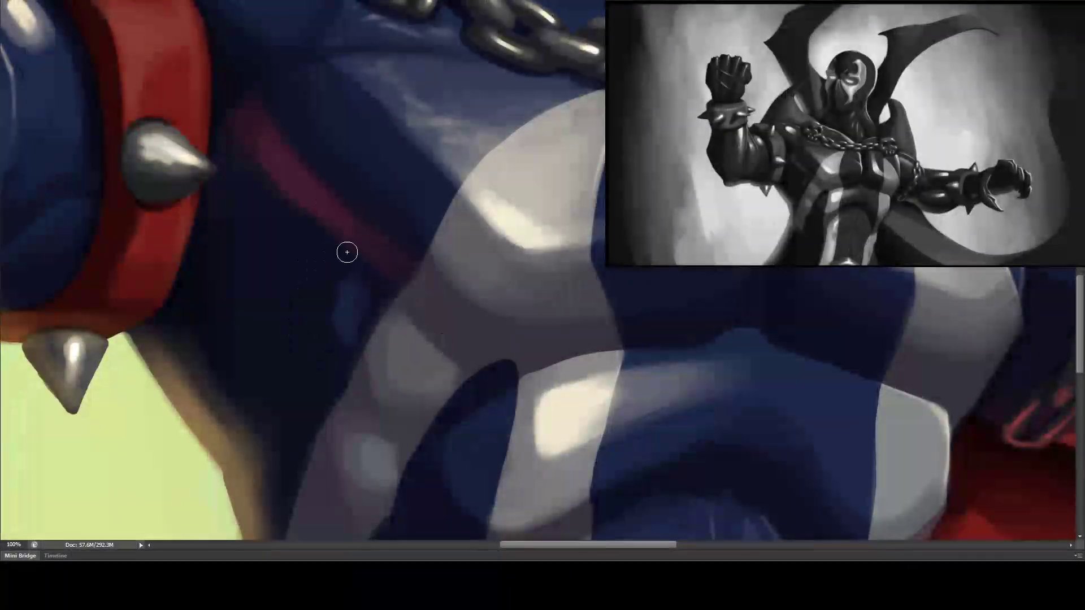
pyautogui.moveTo(350, 264); pyautogui.dragTo(364, 291)
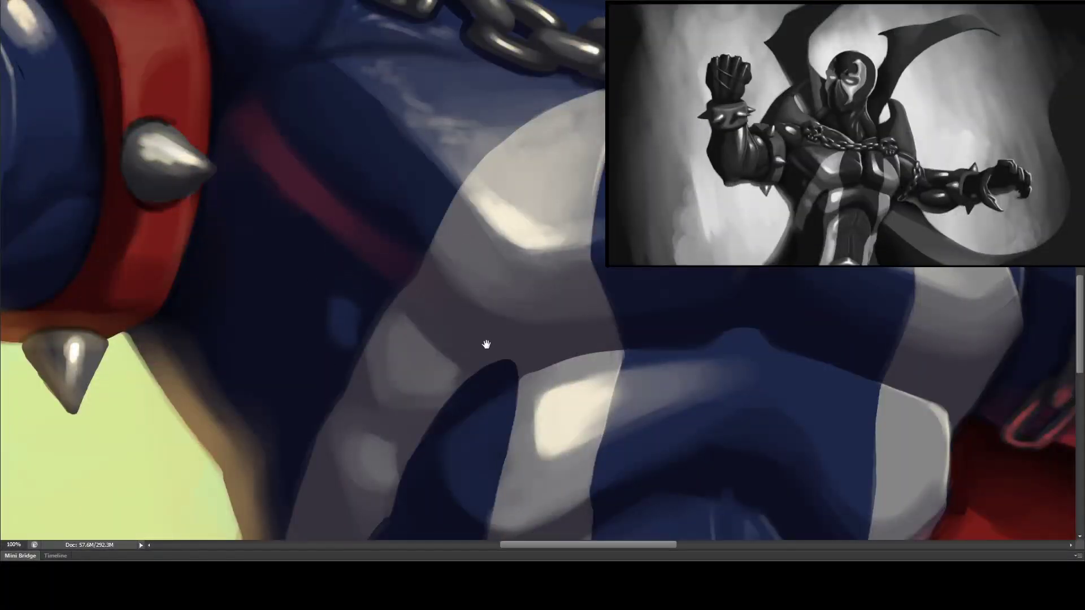
pyautogui.moveTo(481, 371); pyautogui.dragTo(363, 187)
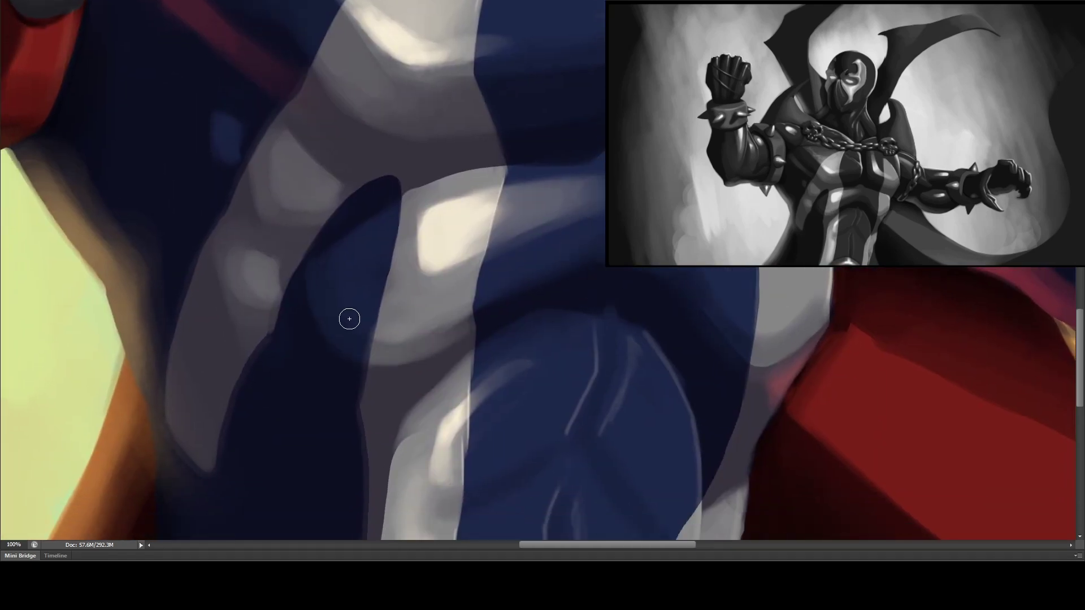
# - Touch up the red cape edge beside the head with lighter red strokes
pyautogui.hotkey('ctrl', '-')
pyautogui.hotkey('ctrl', '-')
pyautogui.hotkey('ctrl', '-')
pyautogui.hotkey('ctrl', '-')
pyautogui.hotkey('ctrl', '-')
pyautogui.hotkey('ctrl', '+')
pyautogui.hotkey('ctrl', '+')
pyautogui.hotkey('ctrl', '+')
pyautogui.hotkey('ctrl', '+')
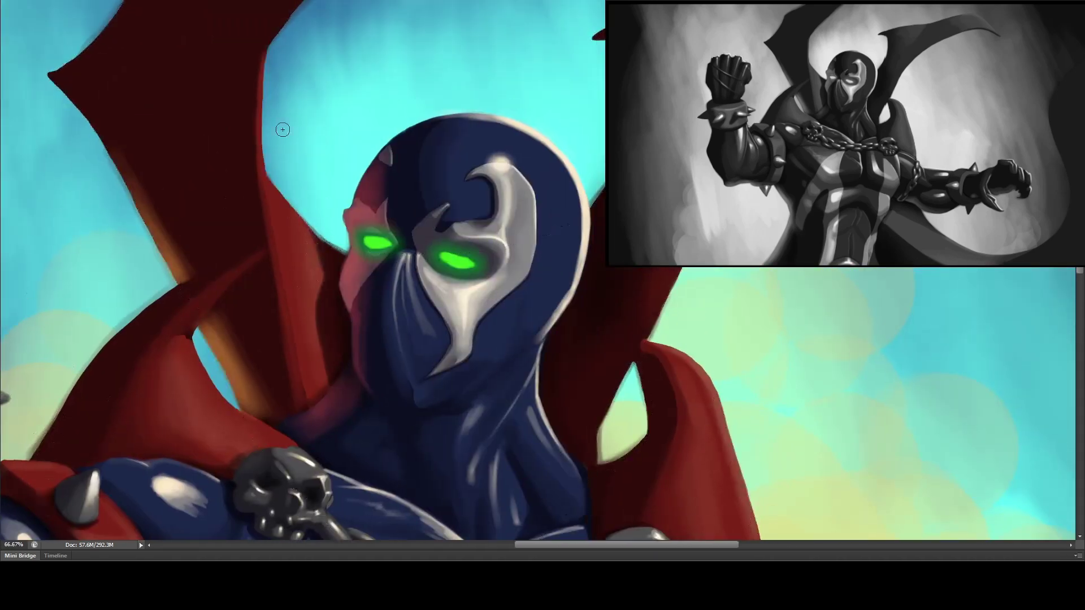
pyautogui.moveTo(259, 173); pyautogui.dragTo(317, 240)
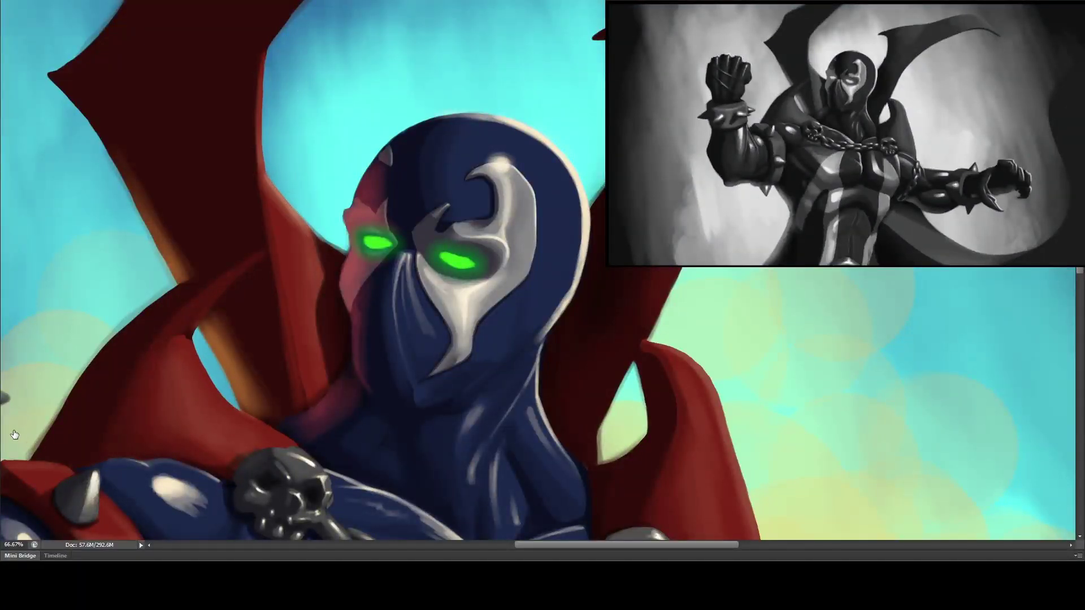
pyautogui.moveTo(192, 339); pyautogui.dragTo(243, 418)
# - Paint lighter vertical strokes on the navy forearm below the wristband with a larger brush
pyautogui.hotkey('ctrl', '-')
pyautogui.hotkey('ctrl', '-')
pyautogui.hotkey('ctrl', '-')
pyautogui.hotkey('ctrl', '-')
pyautogui.hotkey('ctrl', '-')
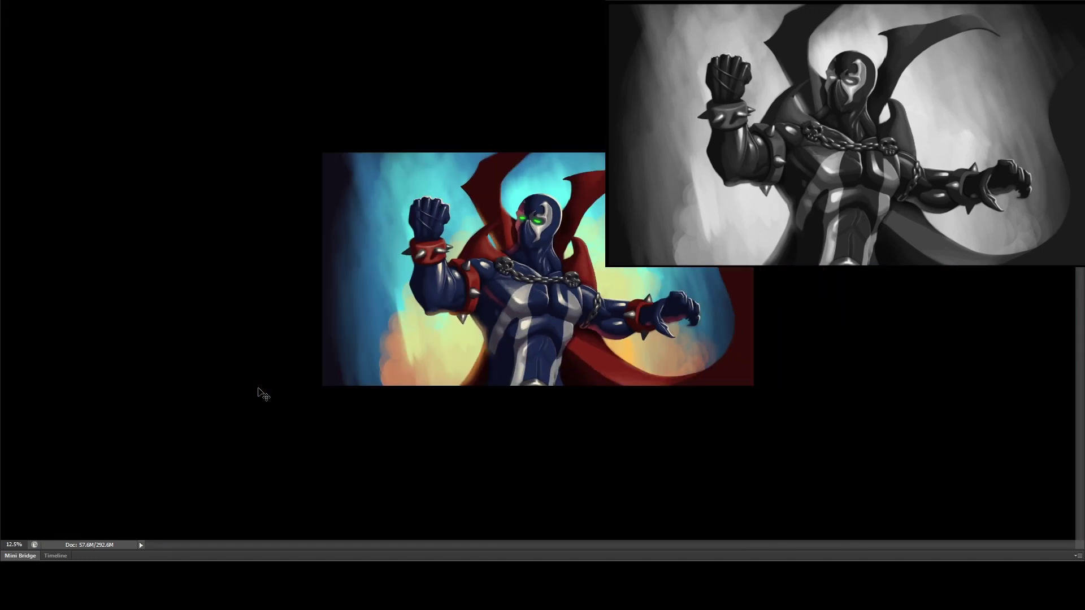
pyautogui.hotkey('ctrl', '+')
pyautogui.hotkey('ctrl', '+')
pyautogui.hotkey('ctrl', '+')
pyautogui.hotkey('ctrl', '+')
pyautogui.hotkey('ctrl', '+')
pyautogui.hotkey('ctrl', '+')
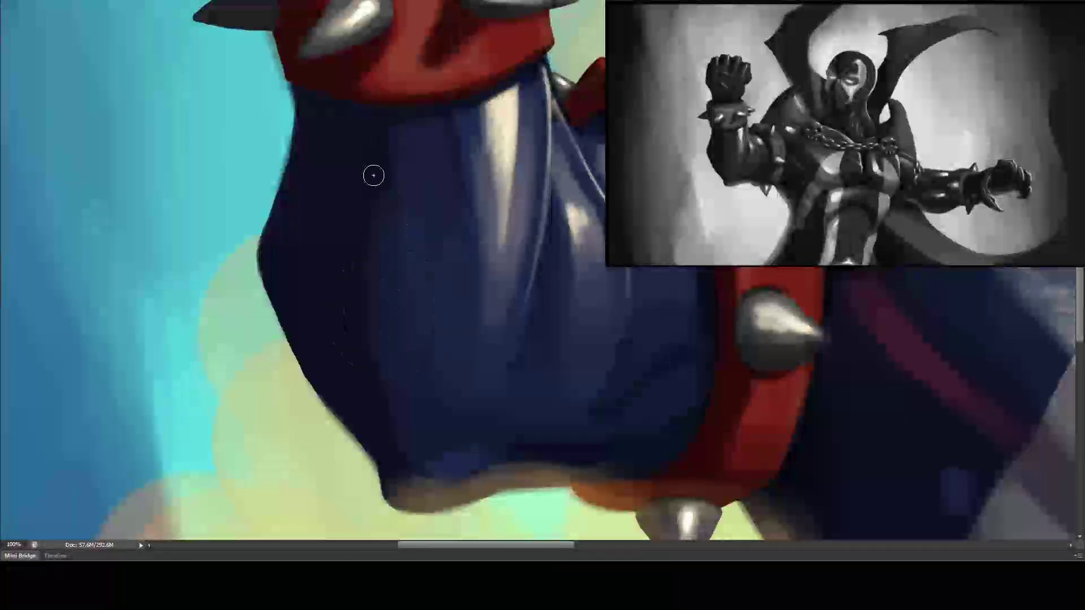
pyautogui.press(']')
pyautogui.press(']')
pyautogui.press(']')
pyautogui.moveTo(373, 202)
pyautogui.mouseDown()
pyautogui.moveTo(393, 186)
pyautogui.moveTo(399, 332)
pyautogui.moveTo(370, 338)
pyautogui.moveTo(362, 154)
pyautogui.moveTo(340, 180)
pyautogui.moveTo(375, 163)
pyautogui.moveTo(379, 369)
pyautogui.mouseUp()
pyautogui.press('[')
pyautogui.press('[')
pyautogui.press('[')
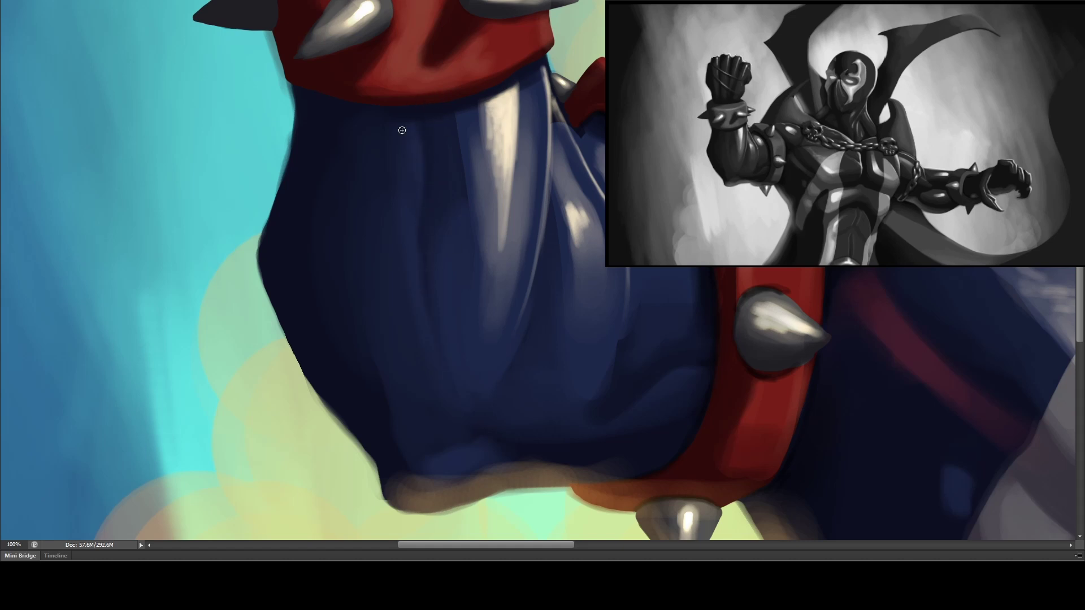
# - Mirror the whole painting horizontally and review the composition at overview sizes
pyautogui.hotkey('ctrl', '-')
pyautogui.hotkey('ctrl', '-')
pyautogui.hotkey('ctrl', '-')
pyautogui.hotkey('ctrl', '-')
pyautogui.hotkey('ctrl', '-')
pyautogui.hotkey('ctrl', '-')
pyautogui.hotkey('ctrl', '+')
pyautogui.hotkey('ctrl', '+')
pyautogui.hotkey('ctrl', 'shift', 'h')
pyautogui.hotkey('ctrl', '-')
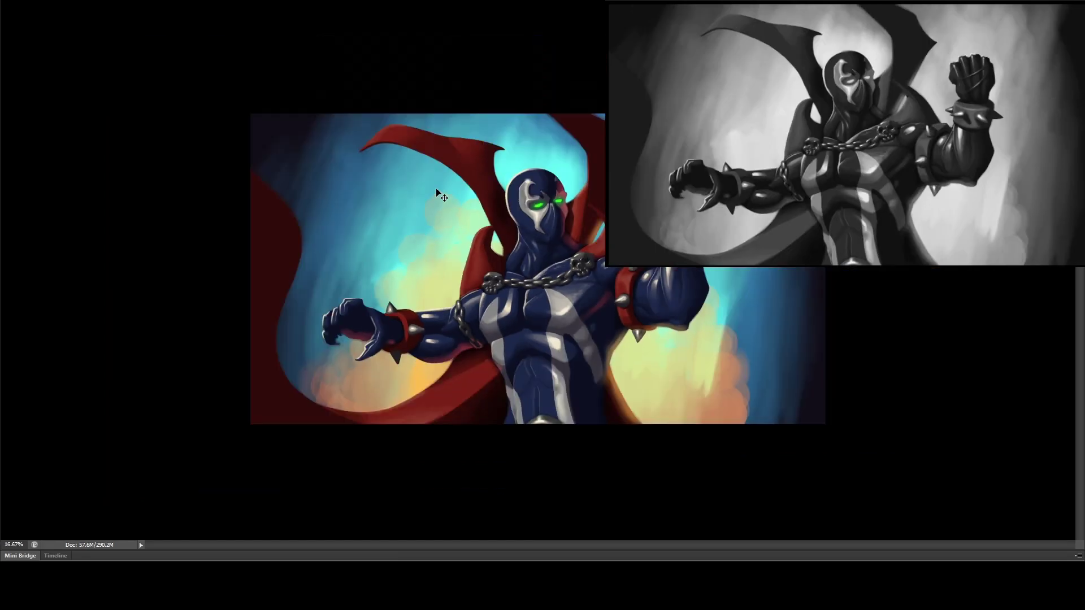
pyautogui.hotkey('ctrl', '-')
pyautogui.hotkey('ctrl', '+')
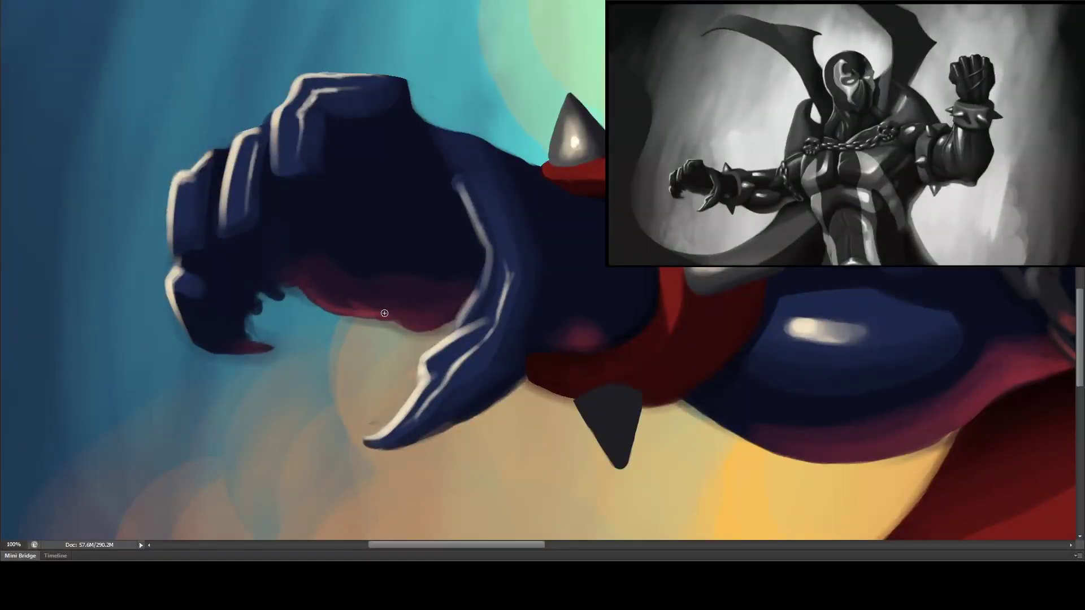
pyautogui.hotkey('ctrl', '-')
pyautogui.hotkey('ctrl', '-')
pyautogui.hotkey('ctrl', '-')
pyautogui.hotkey('ctrl', '-')
pyautogui.hotkey('ctrl', '-')
pyautogui.hotkey('ctrl', '-')
pyautogui.hotkey('ctrl', '-')
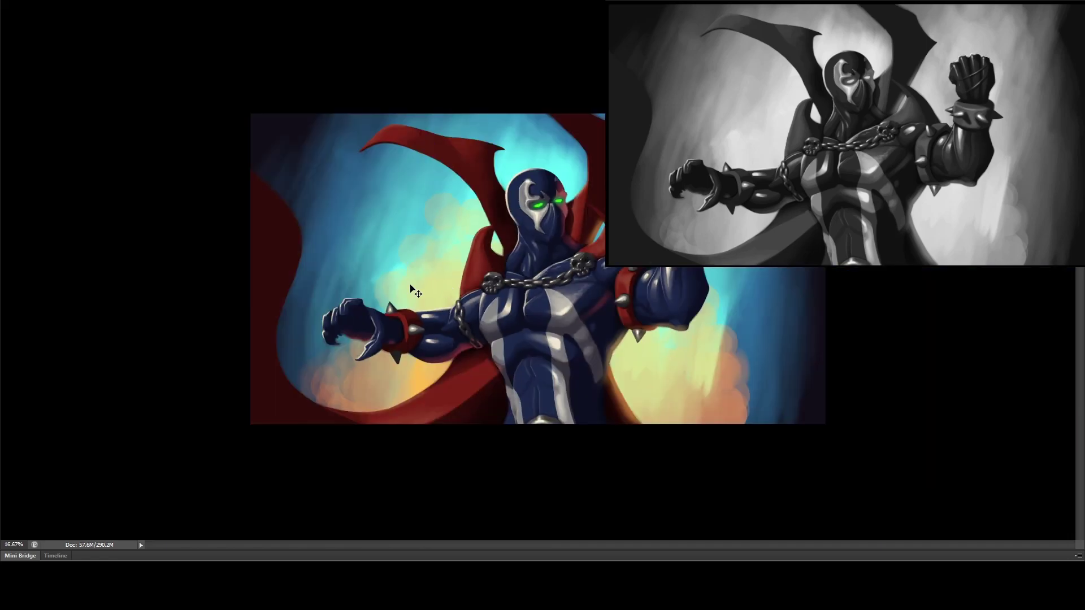
pyautogui.hotkey('ctrl', '+')
pyautogui.hotkey('ctrl', '+')
pyautogui.hotkey('ctrl', '+')
pyautogui.hotkey('ctrl', '+')
pyautogui.hotkey('ctrl', '+')
pyautogui.hotkey('ctrl', '+')
pyautogui.hotkey('ctrl', '+')
pyautogui.hotkey('ctrl', '+')
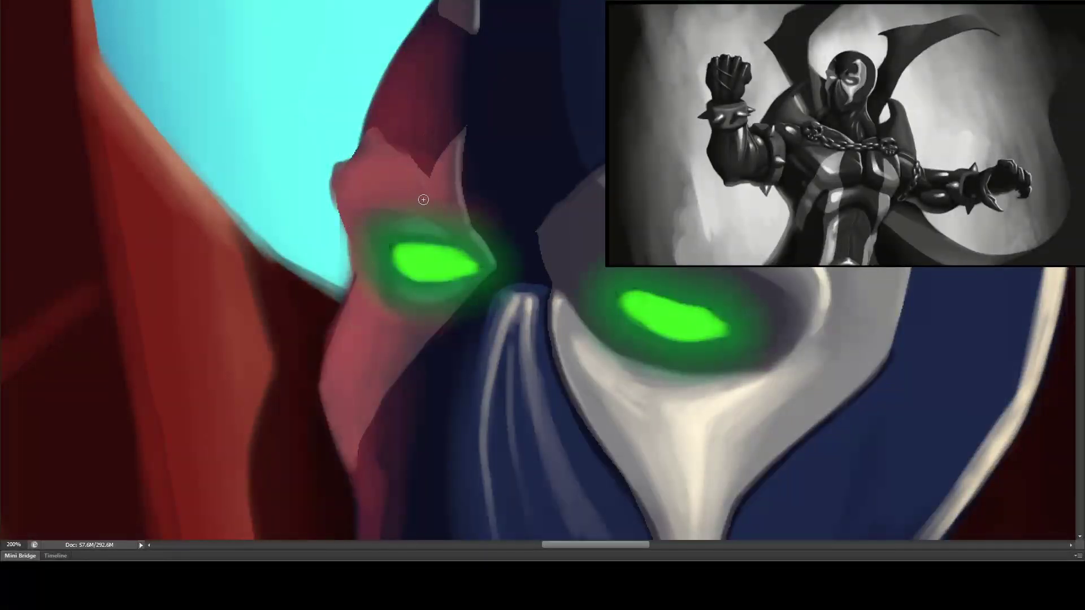
# - Cover the reddish neck beneath the hood with dark blue using an enlarged brush
pyautogui.scroll(-5, 406, 322)
pyautogui.hscroll(-2, 406, 322)
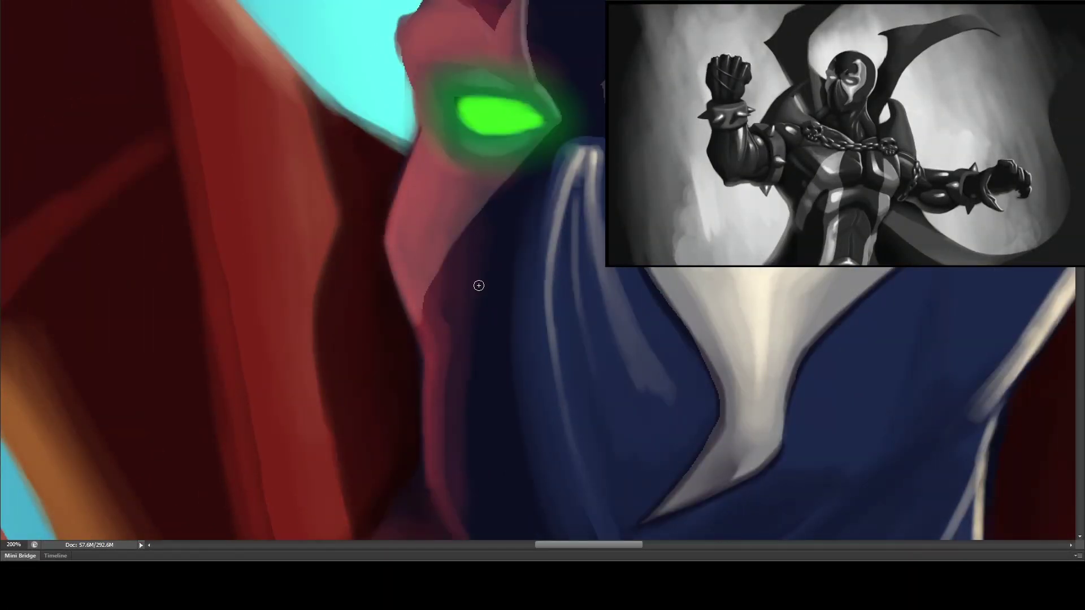
pyautogui.scroll(-4, 480, 297)
pyautogui.hscroll(1, 480, 297)
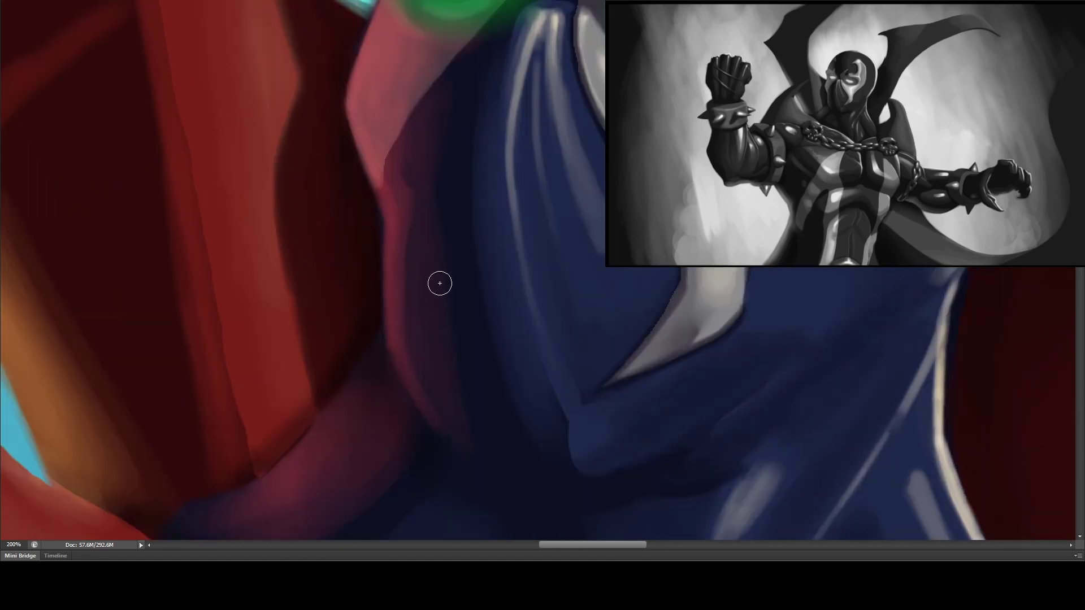
pyautogui.press('[')
pyautogui.press('[')
pyautogui.press('[')
pyautogui.scroll(-8, 398, 337)
pyautogui.hscroll(-5, 397, 337)
pyautogui.press(']')
pyautogui.press(']')
pyautogui.press(']')
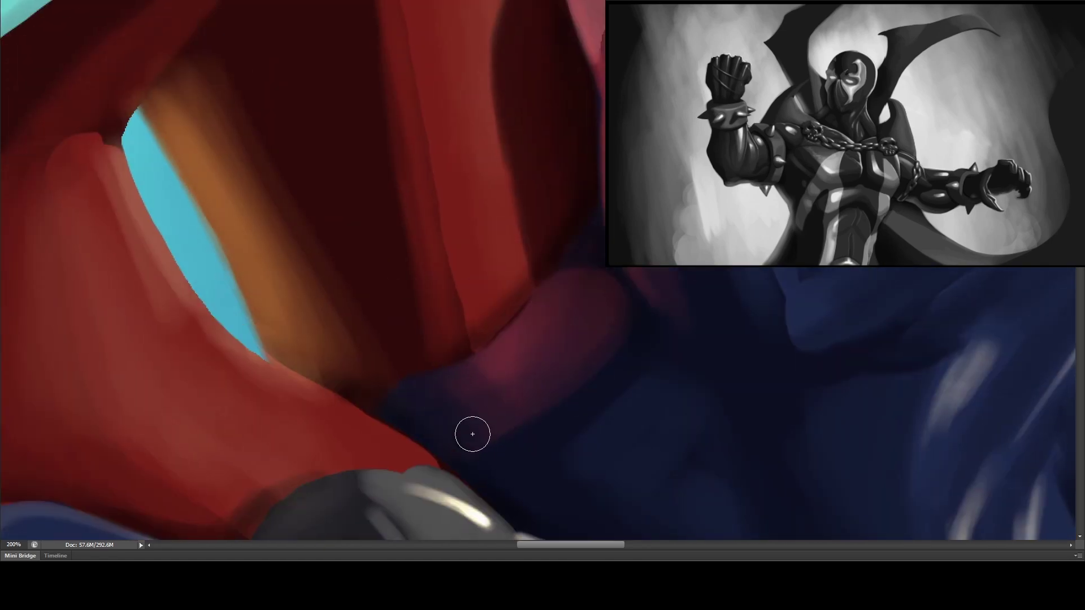
pyautogui.hotkey('ctrl', '-')
pyautogui.hotkey('ctrl', '-')
pyautogui.hotkey('ctrl', '-')
pyautogui.hotkey('ctrl', '-')
pyautogui.hotkey('ctrl', '-')
pyautogui.hotkey('ctrl', '+')
pyautogui.hotkey('ctrl', '+')
pyautogui.hotkey('ctrl', '+')
pyautogui.hotkey('ctrl', '+')
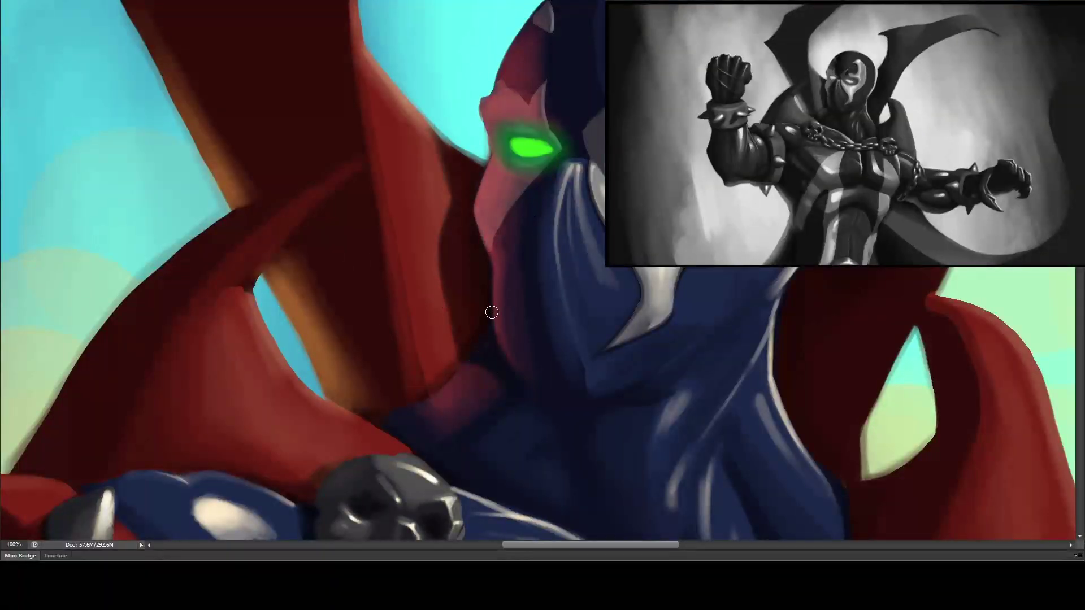
pyautogui.moveTo(494, 308)
pyautogui.mouseDown()
pyautogui.moveTo(454, 393)
pyautogui.moveTo(471, 377)
pyautogui.moveTo(438, 394)
pyautogui.moveTo(514, 347)
pyautogui.mouseUp()
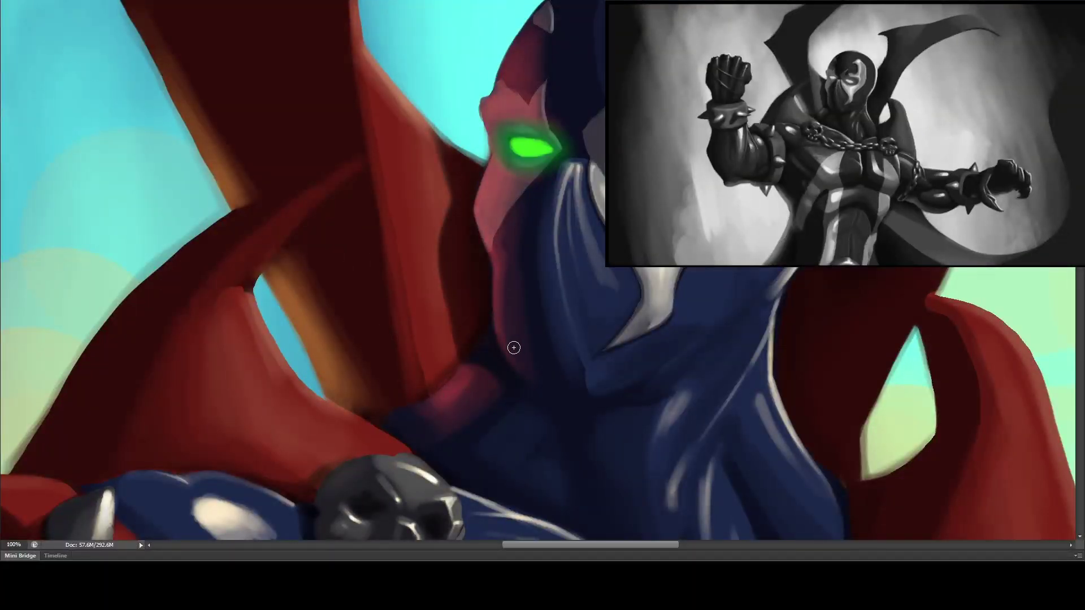
# - Flip the painting back horizontally and review the outstretched arm and whole figure
pyautogui.hotkey('ctrl', '-')
pyautogui.hotkey('ctrl', '-')
pyautogui.hotkey('ctrl', '-')
pyautogui.hotkey('ctrl', '-')
pyautogui.hotkey('ctrl', '-')
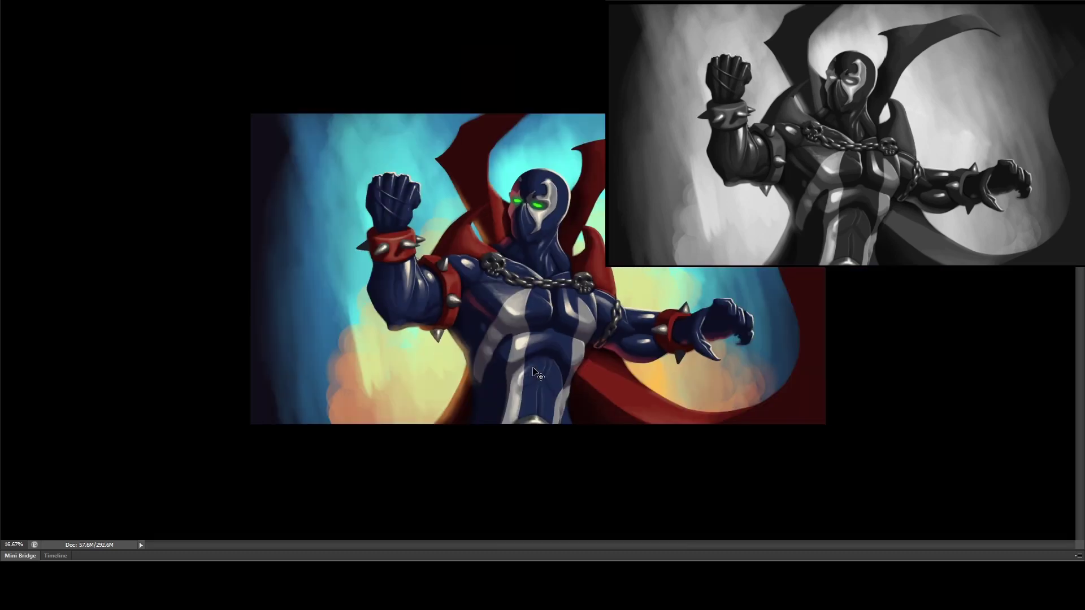
pyautogui.hotkey('ctrl', '-')
pyautogui.hotkey('ctrl', '+')
pyautogui.hotkey('ctrl', 'shift', 'h')
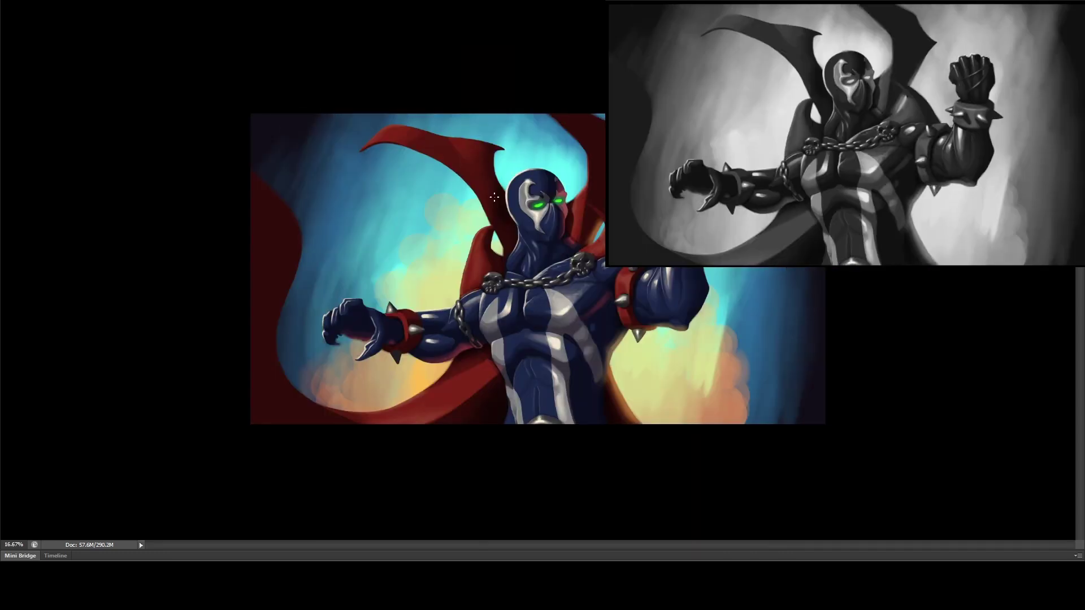
pyautogui.hotkey('ctrl', '+')
pyautogui.hotkey('ctrl', '+')
pyautogui.hotkey('ctrl', '+')
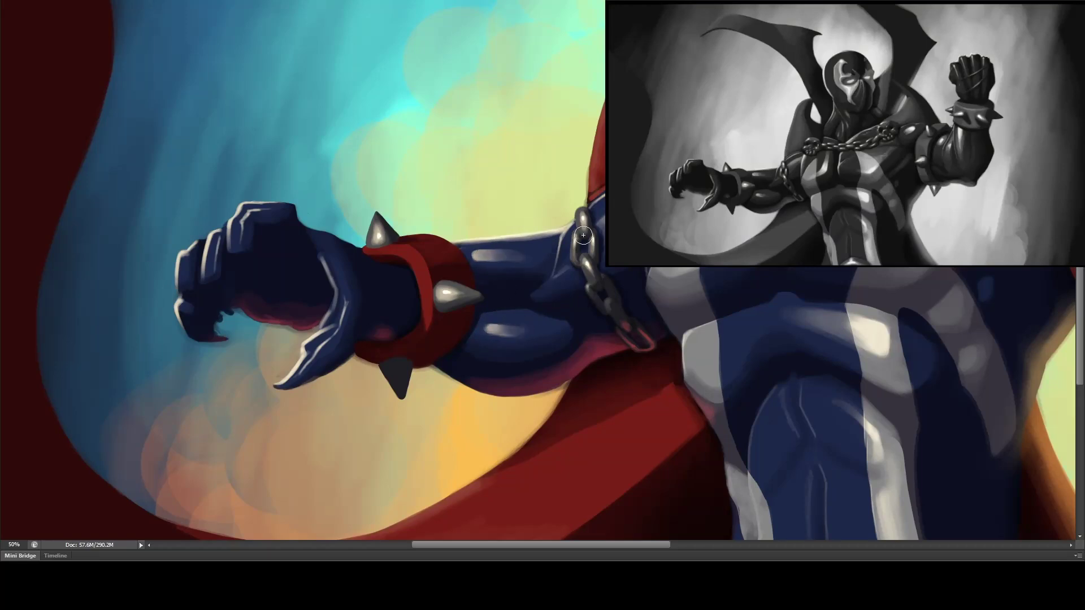
pyautogui.hotkey('ctrl', '-')
pyautogui.hotkey('ctrl', '-')
pyautogui.hotkey('ctrl', '-')
pyautogui.hotkey('ctrl', '-')
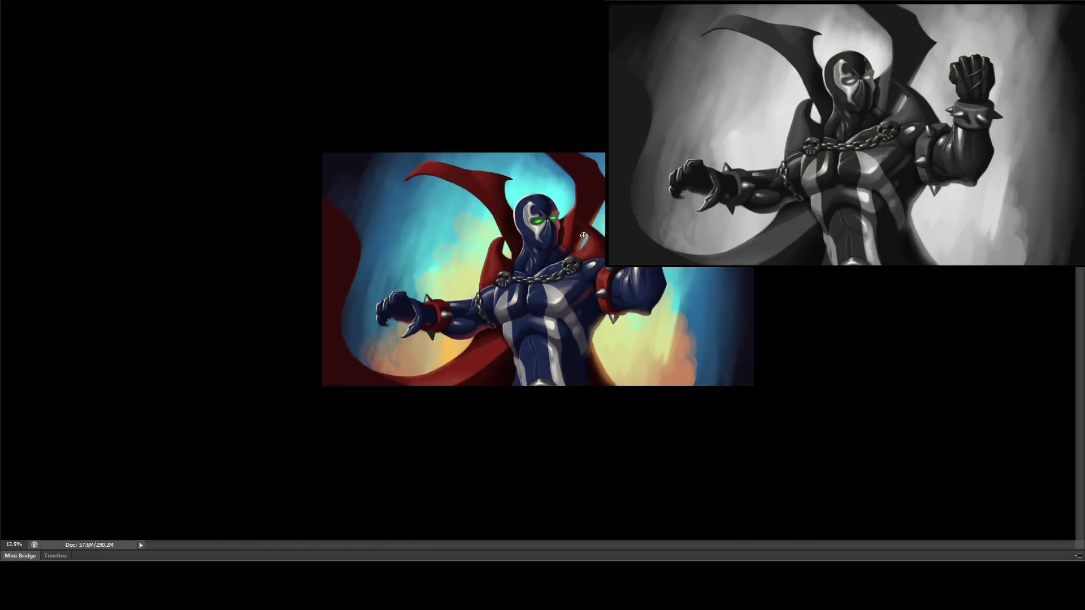
pyautogui.hotkey('ctrl', '-')
pyautogui.hotkey('ctrl', '+')
# - Add a lighter red highlight along the spiked wristband's edge
pyautogui.hotkey('ctrl', '+')
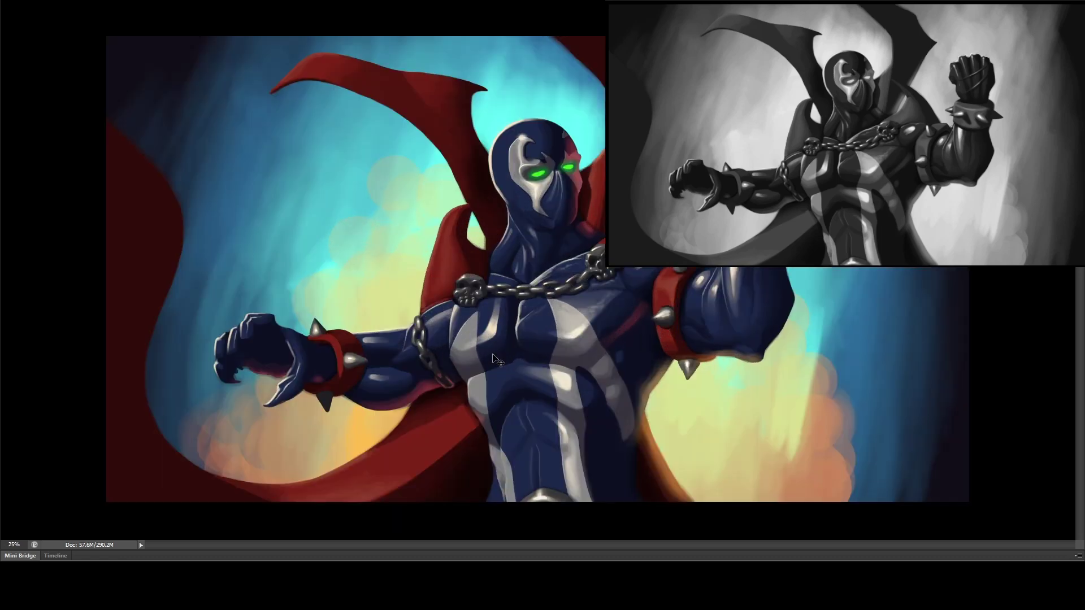
pyautogui.hotkey('ctrl', '+')
pyautogui.scroll(-5, 460, 286)
pyautogui.hscroll(-3, 484, 286)
pyautogui.moveTo(484, 285); pyautogui.dragTo(527, 337)
pyautogui.hotkey('ctrl', '+')
pyautogui.hotkey('ctrl', '+')
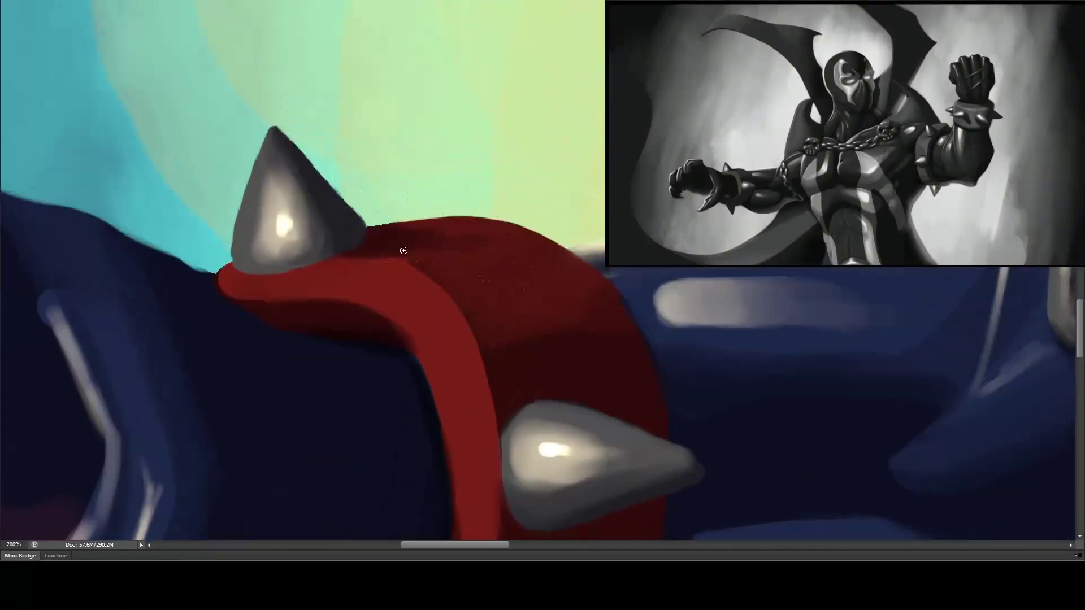
pyautogui.moveTo(404, 263); pyautogui.dragTo(463, 320)
# - Check the painting's values in greyscale proof, then restore full colour
pyautogui.hotkey('ctrl', '-')
pyautogui.hotkey('ctrl', '-')
pyautogui.hotkey('ctrl', '-')
pyautogui.hotkey('ctrl', '-')
pyautogui.hotkey('ctrl', '-')
pyautogui.hotkey('ctrl', '-')
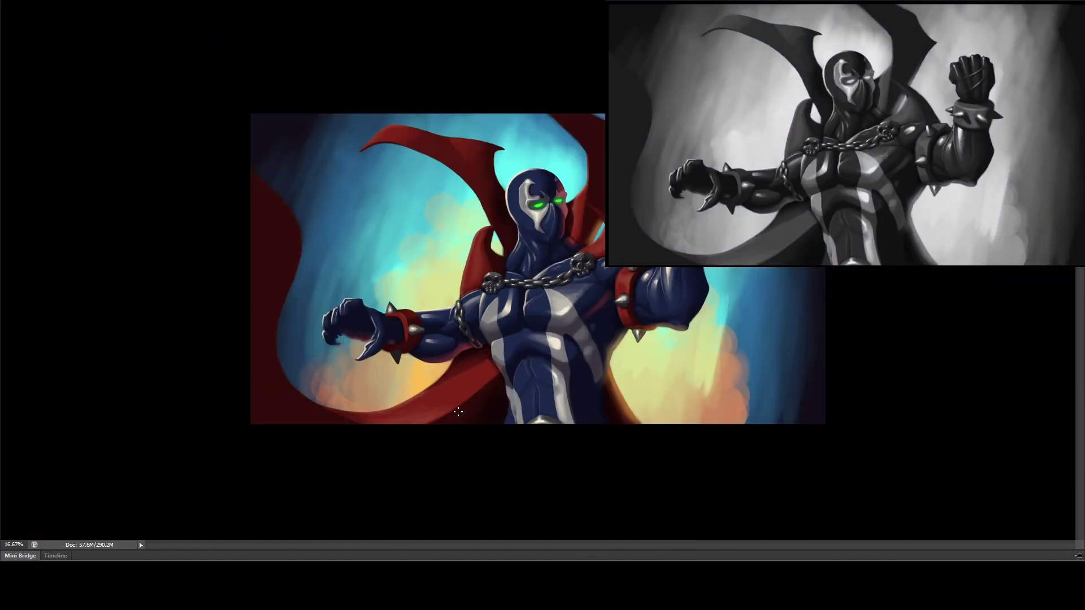
pyautogui.hotkey('ctrl', '-')
pyautogui.hotkey('ctrl', '-')
pyautogui.hotkey('ctrl', '-')
pyautogui.hotkey('ctrl', '-')
pyautogui.hotkey('ctrl', '-')
pyautogui.hotkey('ctrl', '-')
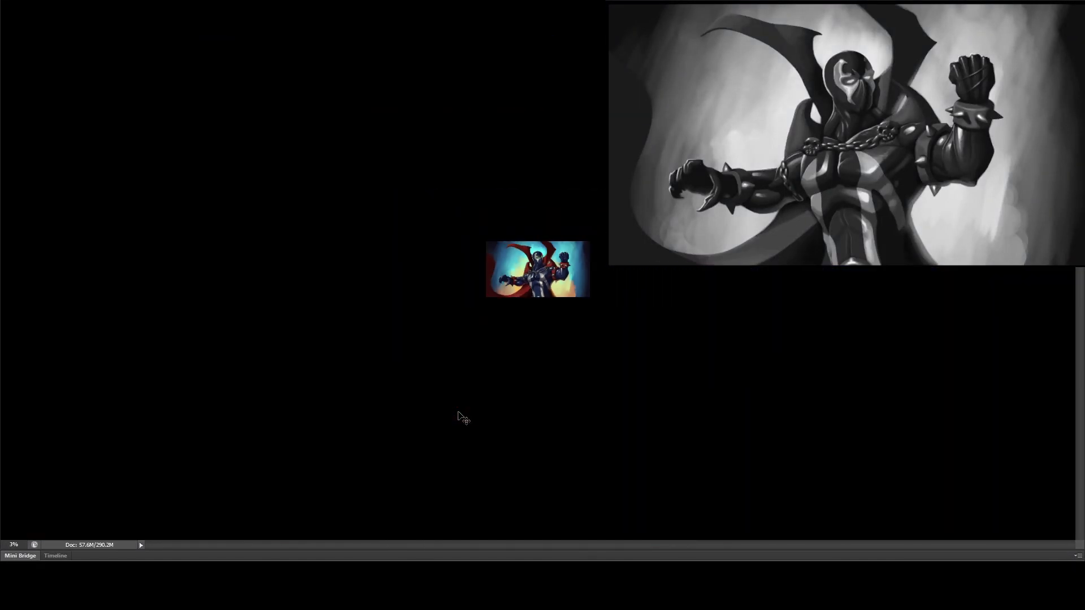
pyautogui.hotkey('ctrl', 'y')
pyautogui.hotkey('ctrl', '0')
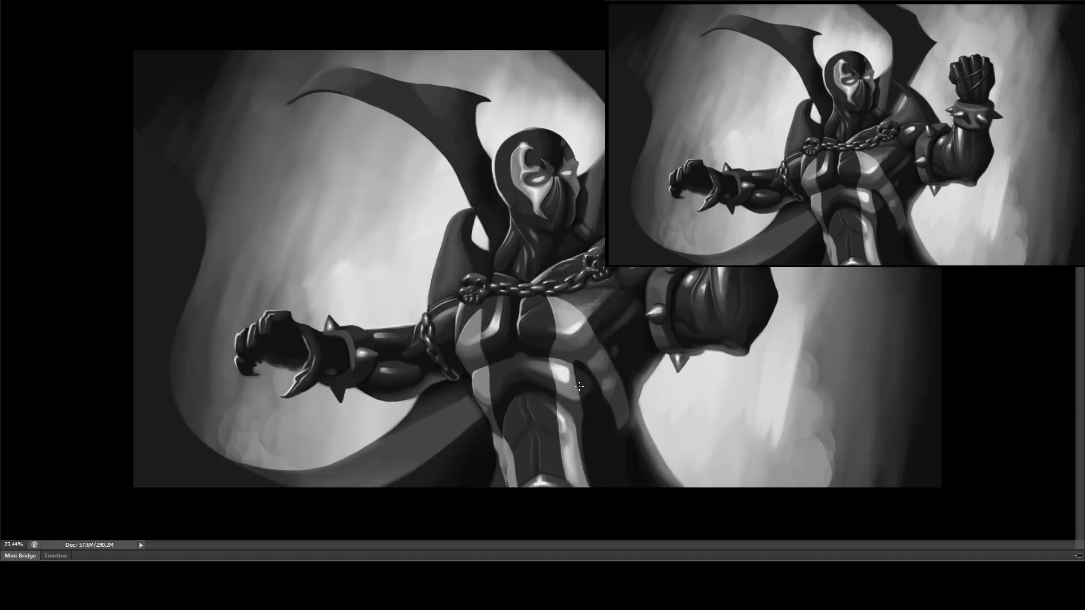
pyautogui.hotkey('ctrl', 'y')
pyautogui.hotkey('ctrl', '-')
pyautogui.hotkey('ctrl', '-')
pyautogui.hotkey('ctrl', '+')
pyautogui.hotkey('ctrl', '+')
pyautogui.hotkey('ctrl', '+')
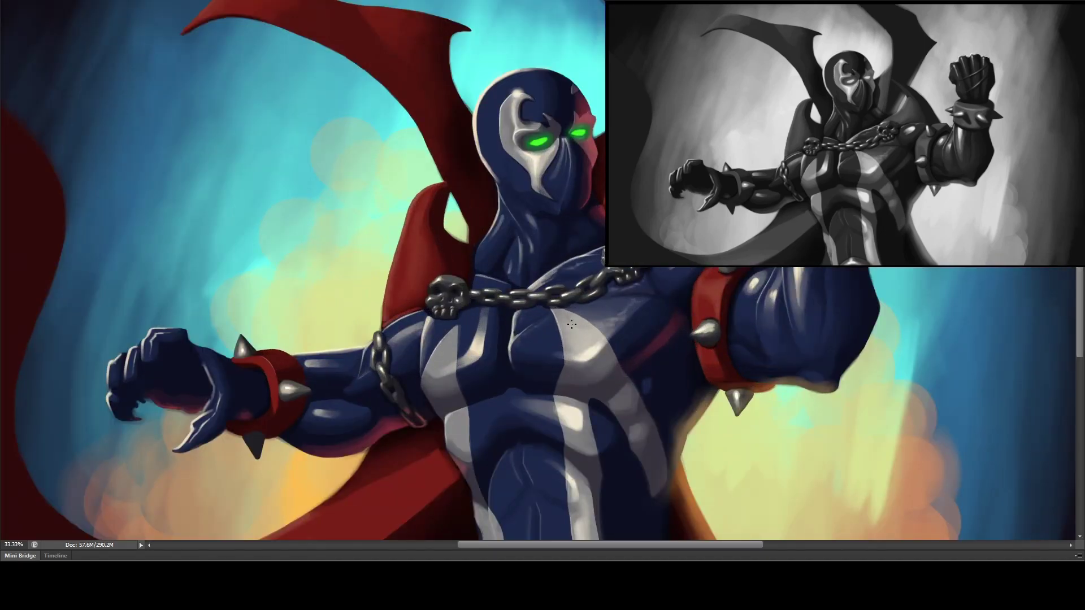
# - At 100% with a small brush, paint dark shading strokes across the blue torso
pyautogui.hotkey('ctrl', '-')
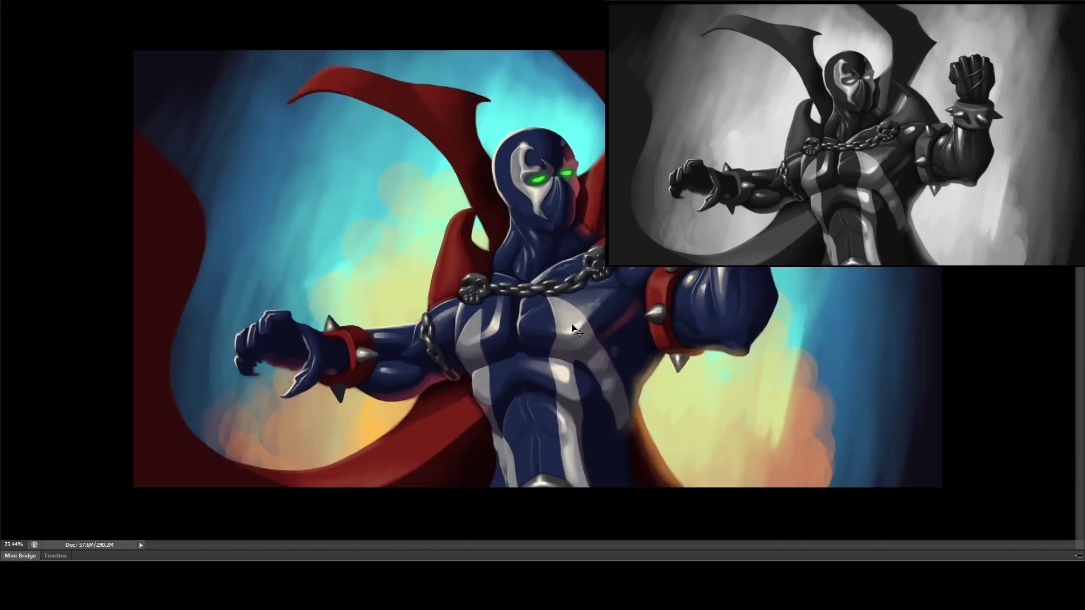
pyautogui.hotkey('ctrl', '-')
pyautogui.hotkey('ctrl', '+')
pyautogui.hotkey('ctrl', '+')
pyautogui.hotkey('ctrl', '+')
pyautogui.hotkey('ctrl', '+')
pyautogui.hotkey('ctrl', '+')
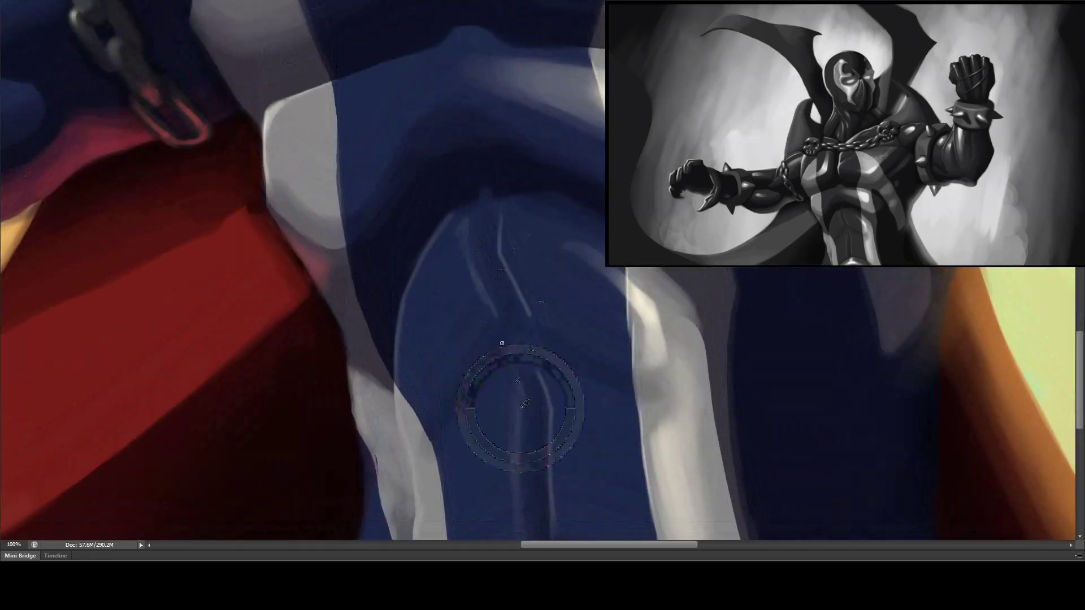
pyautogui.press(']')
pyautogui.press(']')
pyautogui.press(']')
pyautogui.press(']')
pyautogui.press(']')
pyautogui.press('[')
pyautogui.press('[')
pyautogui.press('[')
pyautogui.press('[')
pyautogui.moveTo(512, 356); pyautogui.dragTo(558, 367)
pyautogui.hotkey('ctrl', '-')
pyautogui.hotkey('ctrl', '-')
pyautogui.hotkey('ctrl', '-')
pyautogui.hotkey('ctrl', '-')
pyautogui.hotkey('ctrl', '-')
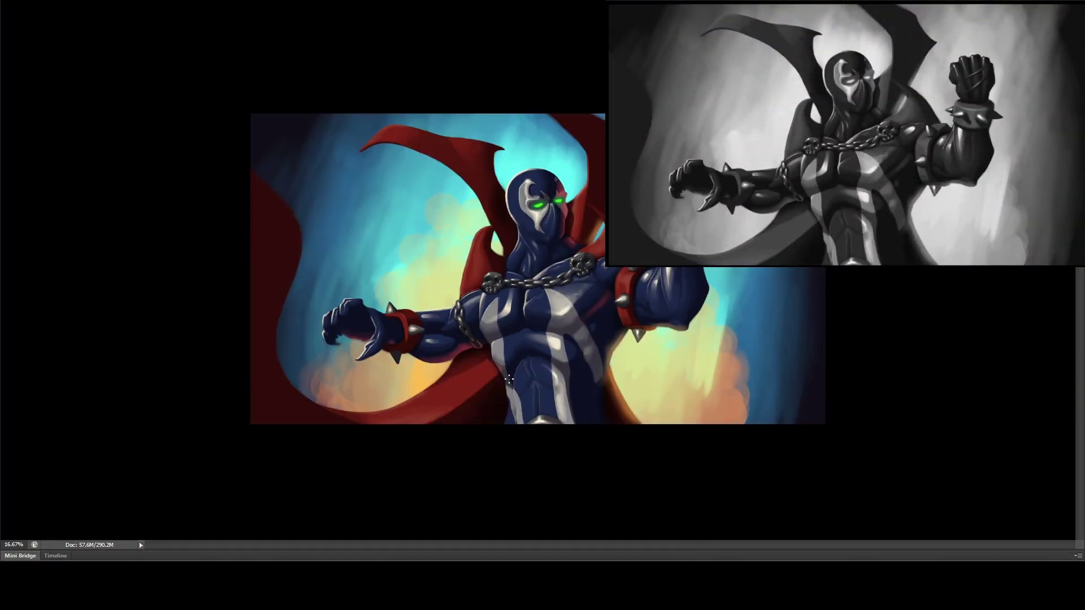
# - Paint brownish strokes into the dark spike on the outstretched arm's wristband
pyautogui.hotkey('ctrl', '+')
pyautogui.hotkey('ctrl', '+')
pyautogui.hotkey('ctrl', '+')
pyautogui.hotkey('ctrl', '+')
pyautogui.hotkey('ctrl', '+')
pyautogui.hotkey('ctrl', '+')
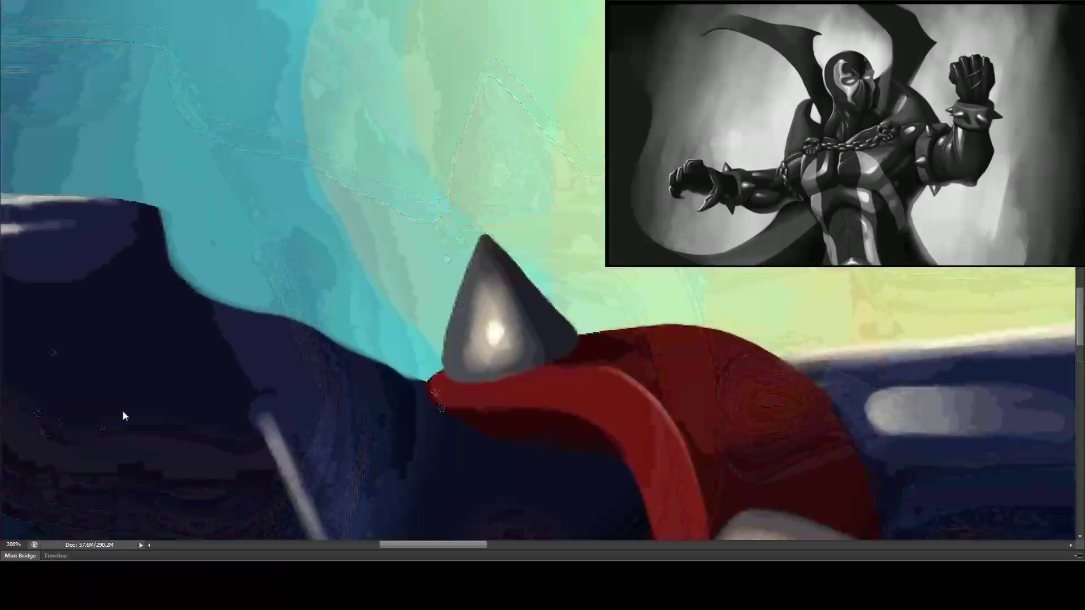
pyautogui.press('h')
pyautogui.moveTo(589, 380)
pyautogui.mouseDown()
pyautogui.moveTo(521, 284)
pyautogui.moveTo(409, 313)
pyautogui.mouseUp()
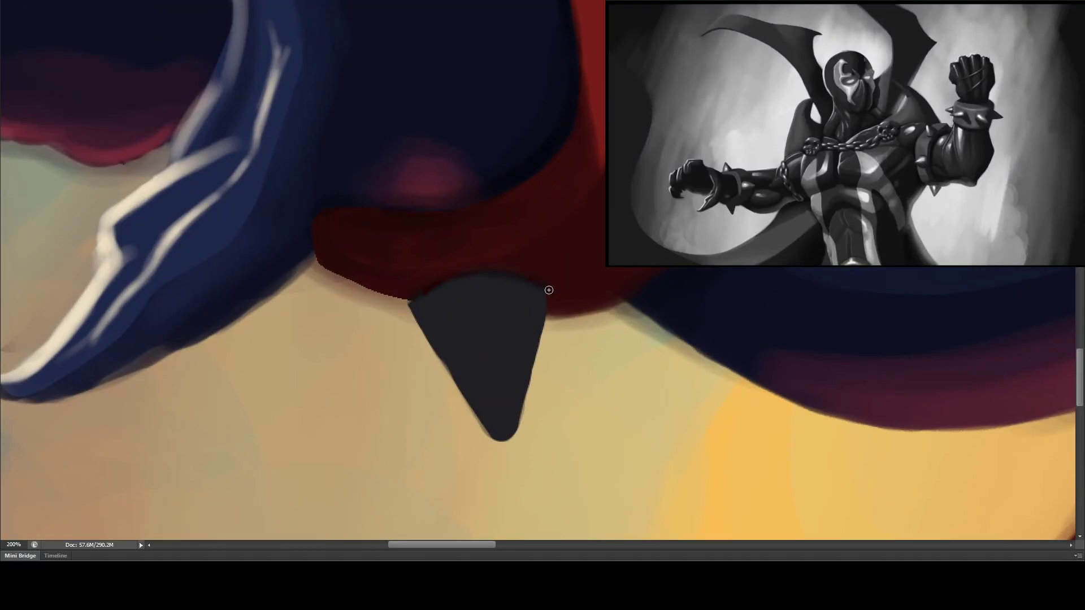
pyautogui.press('h')
pyautogui.moveTo(521, 254); pyautogui.dragTo(498, 239)
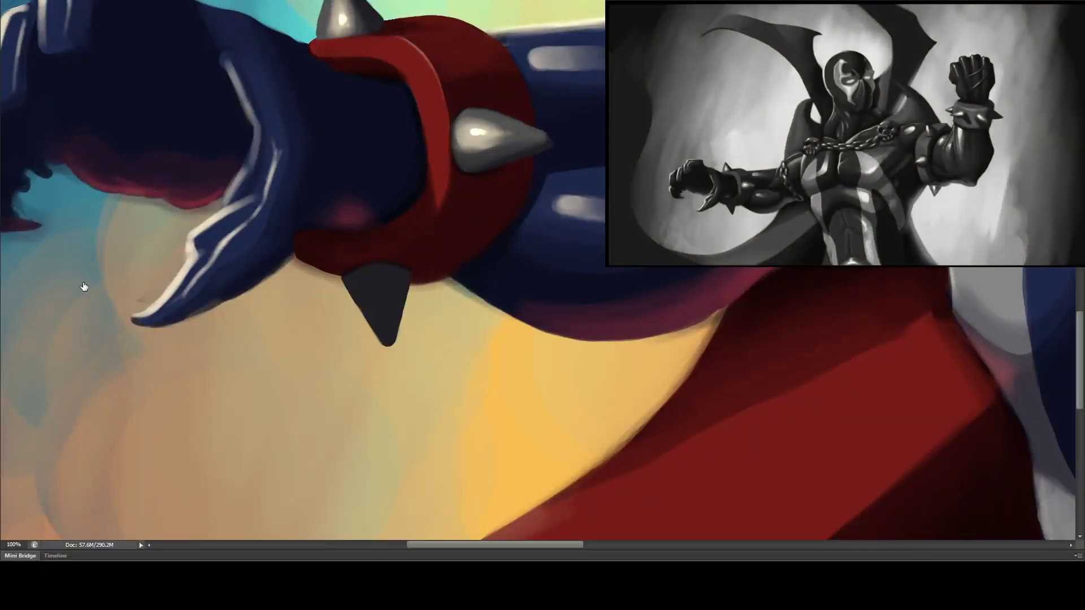
pyautogui.moveTo(387, 291)
pyautogui.mouseDown()
pyautogui.moveTo(384, 277)
pyautogui.moveTo(393, 320)
pyautogui.mouseUp()
pyautogui.moveTo(391, 279)
pyautogui.mouseDown()
pyautogui.moveTo(390, 333)
pyautogui.moveTo(404, 305)
pyautogui.mouseUp()
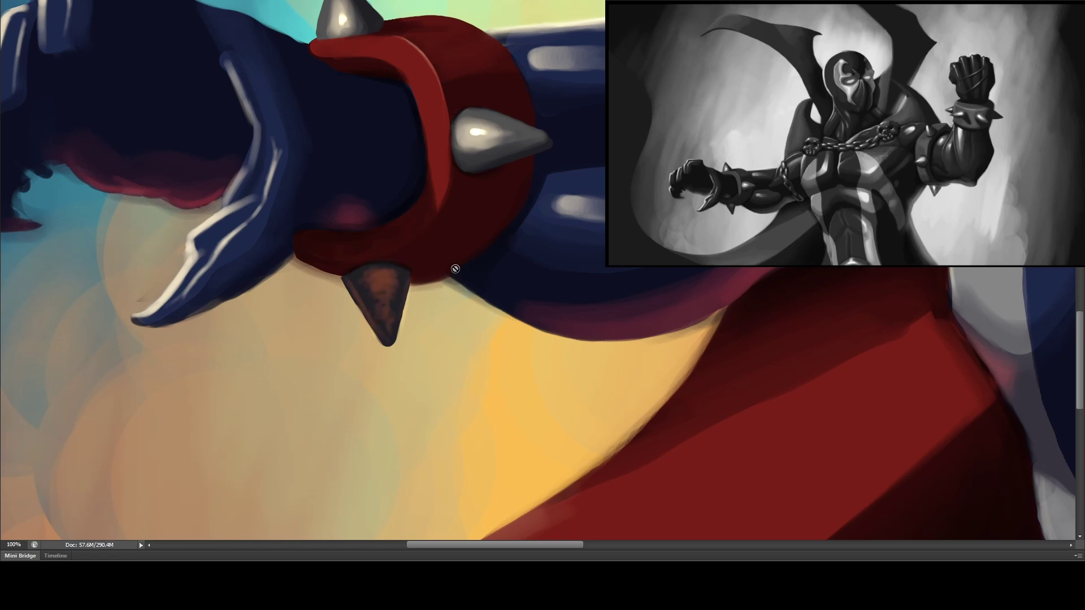
# - At 100%, warm the spike on the right fist's wristband with brownish-red strokes
pyautogui.hotkey('ctrl', '-')
pyautogui.hotkey('ctrl', '-')
pyautogui.hotkey('ctrl', '-')
pyautogui.hotkey('ctrl', '-')
pyautogui.hotkey('ctrl', '+')
pyautogui.moveTo(271, 351); pyautogui.dragTo(79, 294)
pyautogui.hotkey('ctrl', '+')
pyautogui.hotkey('ctrl', '+')
pyautogui.hotkey('ctrl', '+')
pyautogui.moveTo(558, 319)
pyautogui.mouseDown()
pyautogui.moveTo(542, 394)
pyautogui.moveTo(546, 354)
pyautogui.moveTo(589, 388)
pyautogui.moveTo(558, 369)
pyautogui.moveTo(554, 394)
pyautogui.moveTo(583, 360)
pyautogui.moveTo(560, 386)
pyautogui.mouseUp()
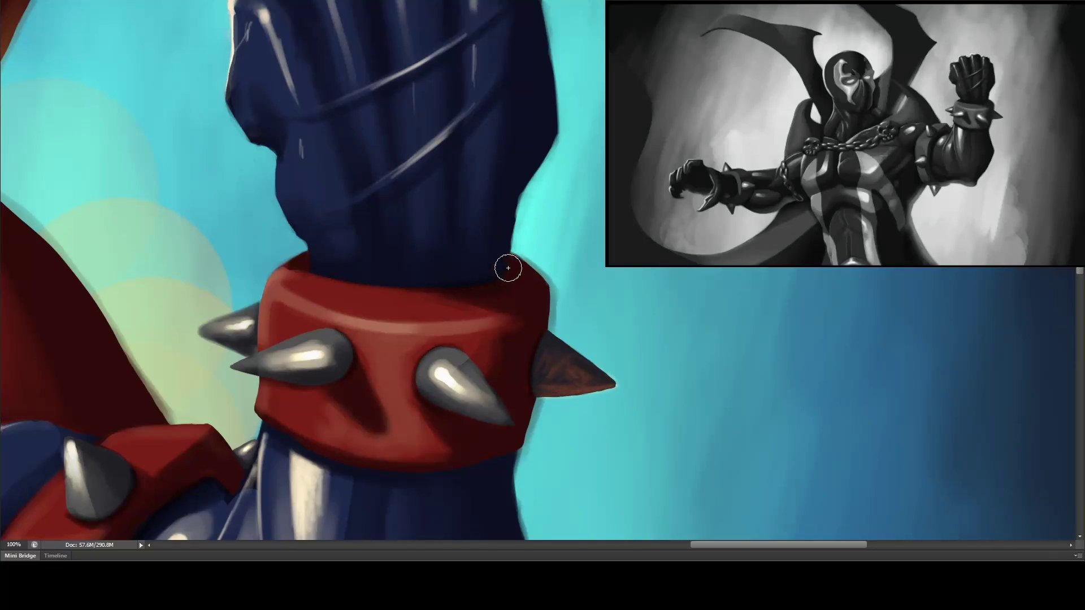
pyautogui.scroll(-5, 515, 260)
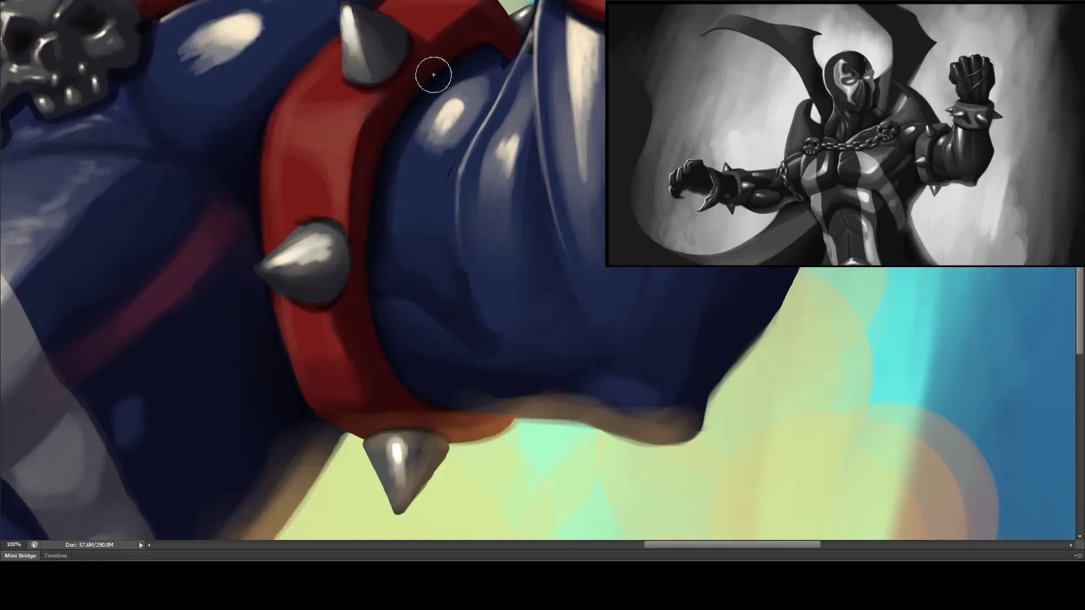
pyautogui.moveTo(466, 181); pyautogui.dragTo(726, 37)
pyautogui.moveTo(443, 346); pyautogui.dragTo(504, 331)
pyautogui.hotkey('ctrl', '-')
pyautogui.hotkey('ctrl', '-')
pyautogui.hotkey('ctrl', '-')
pyautogui.hotkey('ctrl', '-')
pyautogui.hotkey('ctrl', '-')
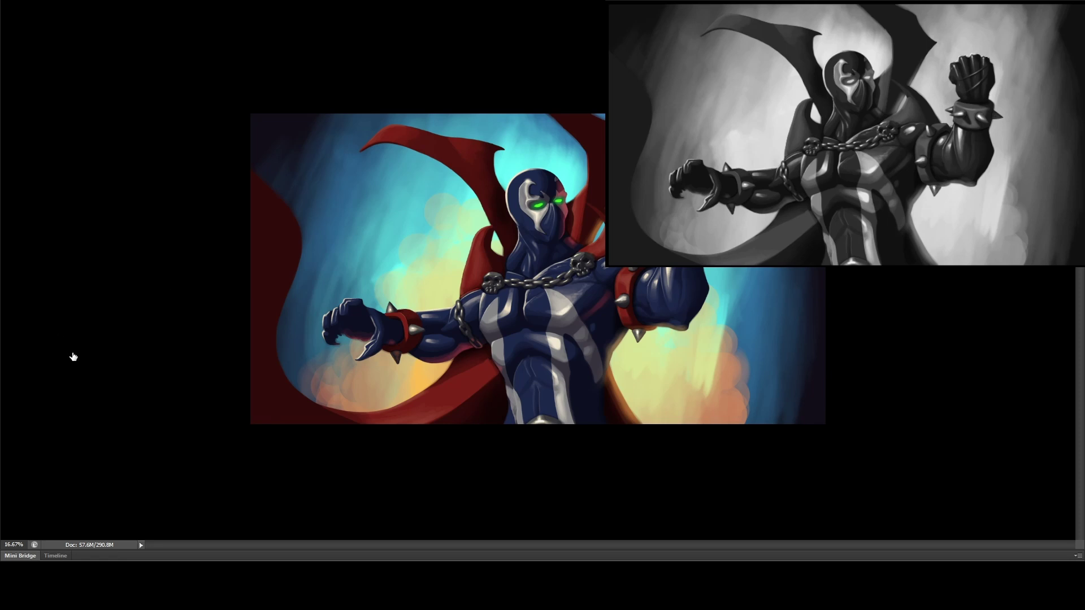
# - At 100% zoom on the chest, add light strokes along the white torso stripe edges
pyautogui.hotkey('ctrl', '1')
pyautogui.moveTo(445, 267)
pyautogui.mouseDown()
pyautogui.moveTo(496, 202)
pyautogui.moveTo(486, 309)
pyautogui.moveTo(450, 194)
pyautogui.mouseUp()
pyautogui.moveTo(473, 102); pyautogui.dragTo(468, 172)
pyautogui.moveTo(497, 347); pyautogui.dragTo(509, 452)
pyautogui.hotkey('ctrl', '0')
# - Paint dark strokes along the stripe edges, then reset rotation and fit the whole painting
pyautogui.hotkey('ctrl', '1')
pyautogui.scroll(-5, 542, 271)
pyautogui.moveTo(464, 142); pyautogui.dragTo(461, 239)
pyautogui.moveTo(463, 192)
pyautogui.mouseDown()
pyautogui.moveTo(466, 291)
pyautogui.moveTo(496, 412)
pyautogui.moveTo(504, 509)
pyautogui.mouseUp()
pyautogui.scroll(-6, 555, 347)
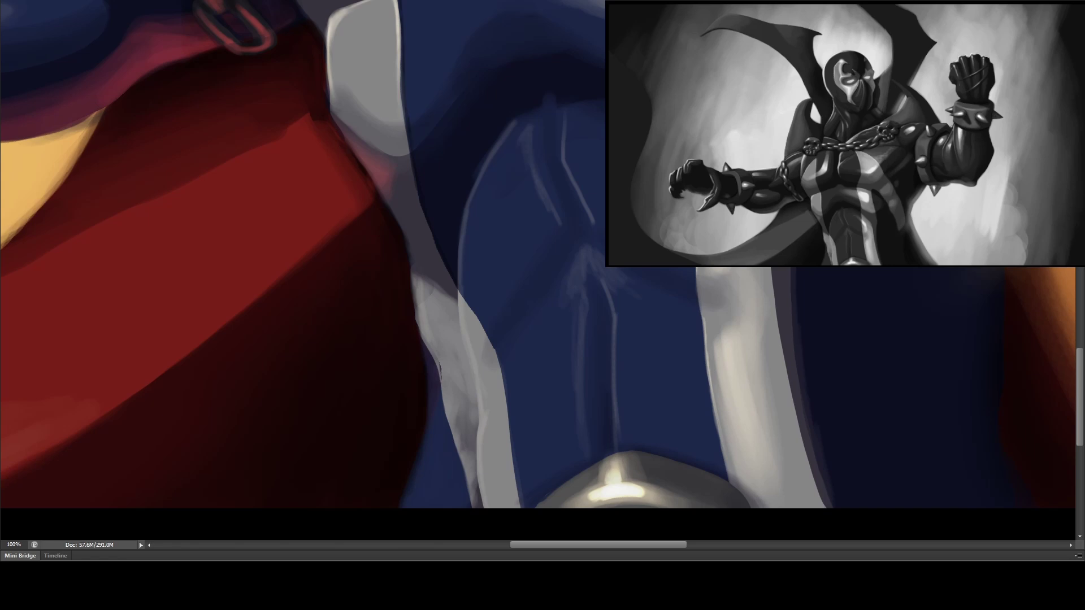
pyautogui.moveTo(464, 183); pyautogui.dragTo(497, 205)
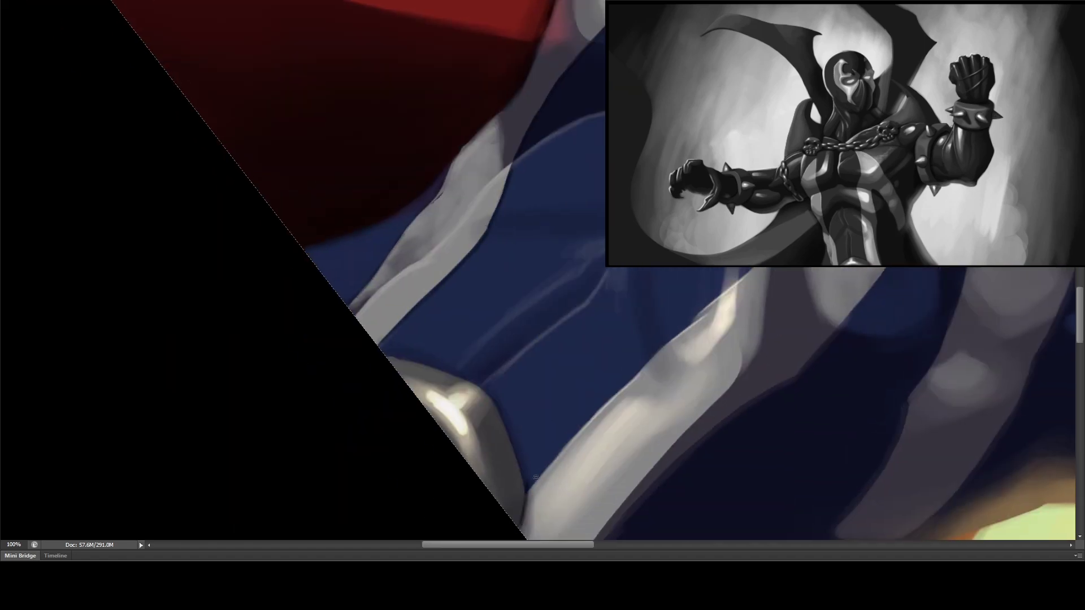
pyautogui.press('Escape')
pyautogui.hotkey('ctrl', '0')
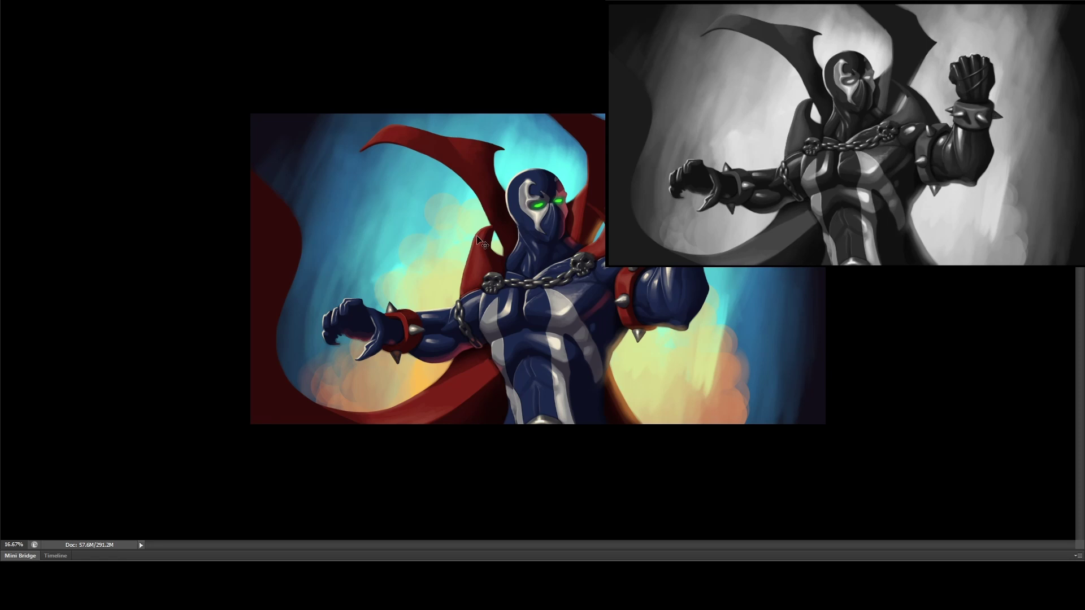
# - Darken the skull's eye sockets, brow, cheek, nose and jaw, lightening the cheek edge and brow
pyautogui.scroll(5, 488, 233)
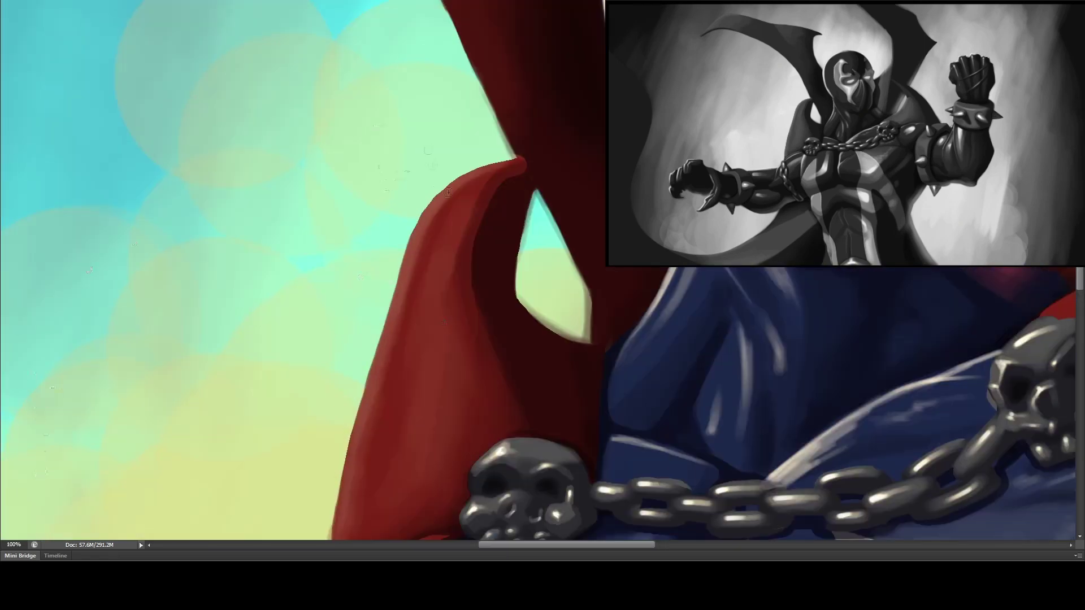
pyautogui.moveTo(500, 178); pyautogui.dragTo(458, 229)
pyautogui.scroll(-5, 458, 229)
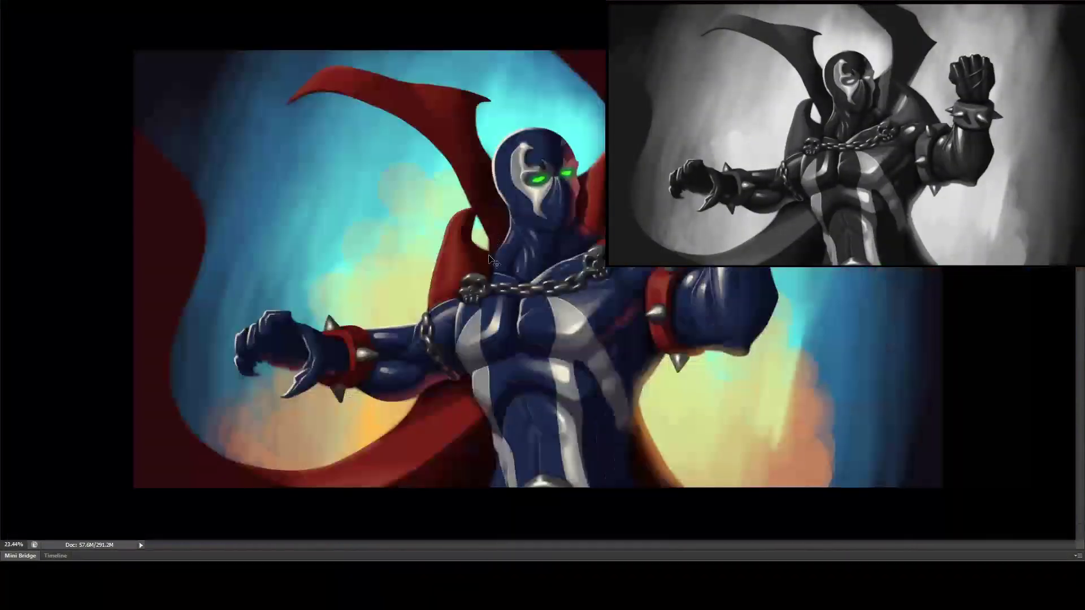
pyautogui.scroll(6, 508, 226)
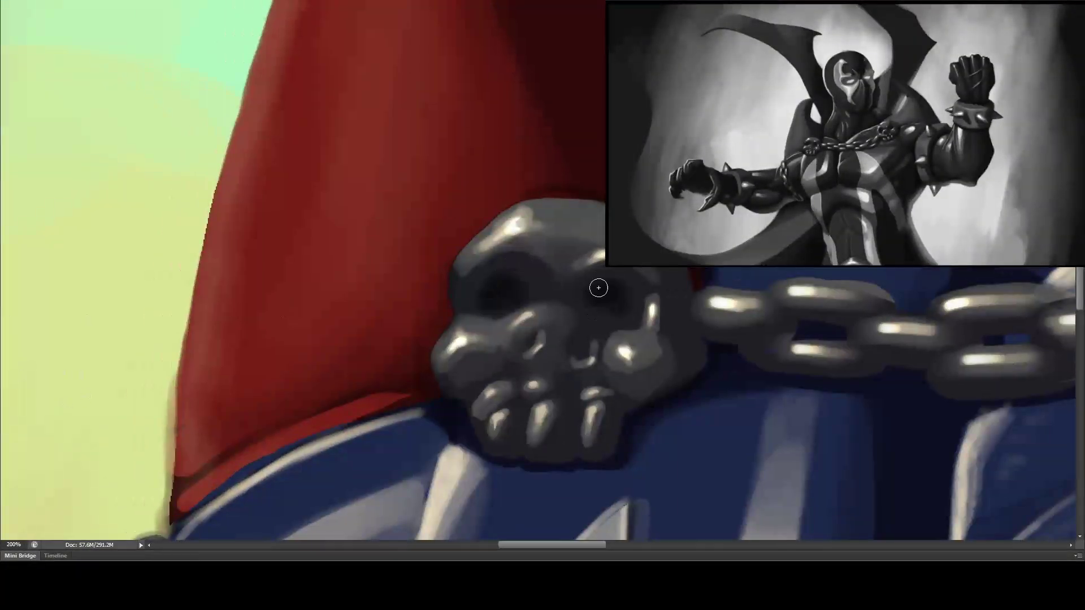
pyautogui.moveTo(644, 295)
pyautogui.mouseDown()
pyautogui.moveTo(643, 331)
pyautogui.moveTo(648, 291)
pyautogui.moveTo(659, 330)
pyautogui.moveTo(625, 381)
pyautogui.mouseUp()
pyautogui.moveTo(627, 339); pyautogui.dragTo(661, 384)
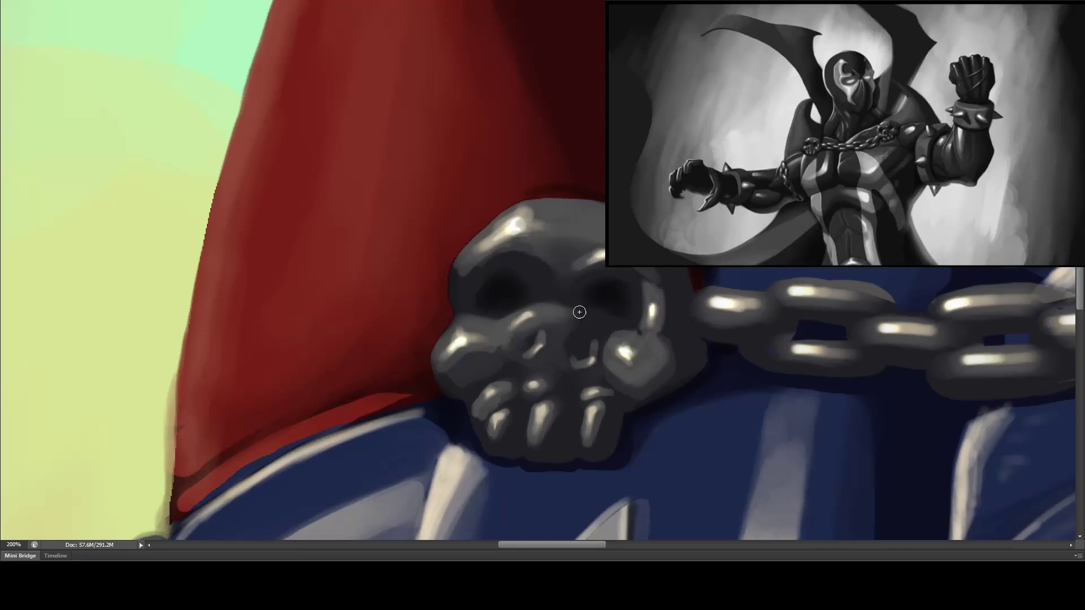
pyautogui.moveTo(551, 249); pyautogui.dragTo(458, 276)
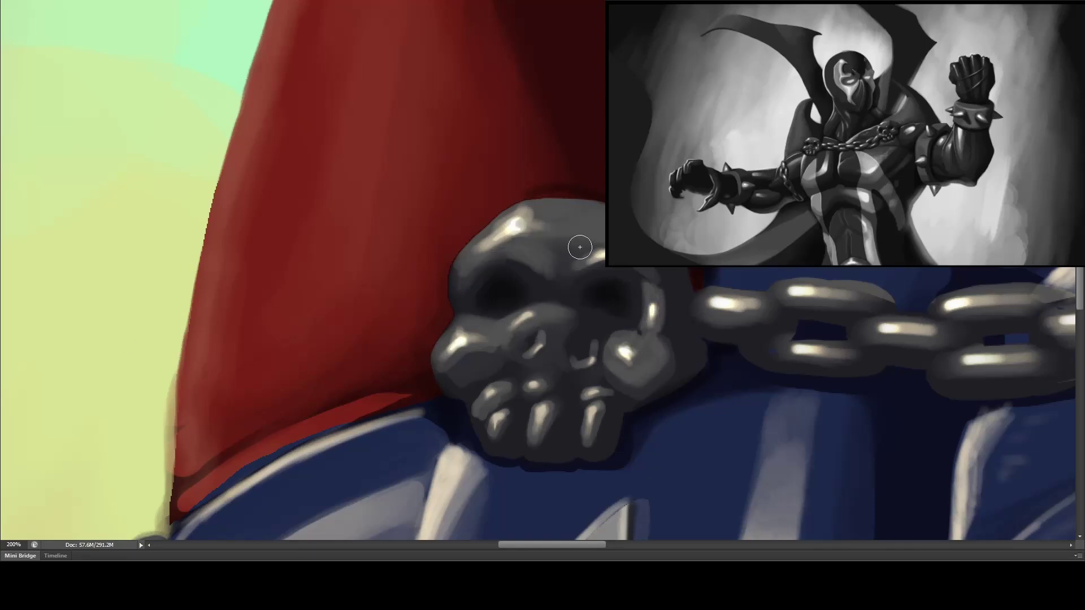
pyautogui.moveTo(589, 258)
pyautogui.mouseDown()
pyautogui.moveTo(617, 303)
pyautogui.moveTo(568, 301)
pyautogui.moveTo(519, 274)
pyautogui.moveTo(495, 292)
pyautogui.mouseUp()
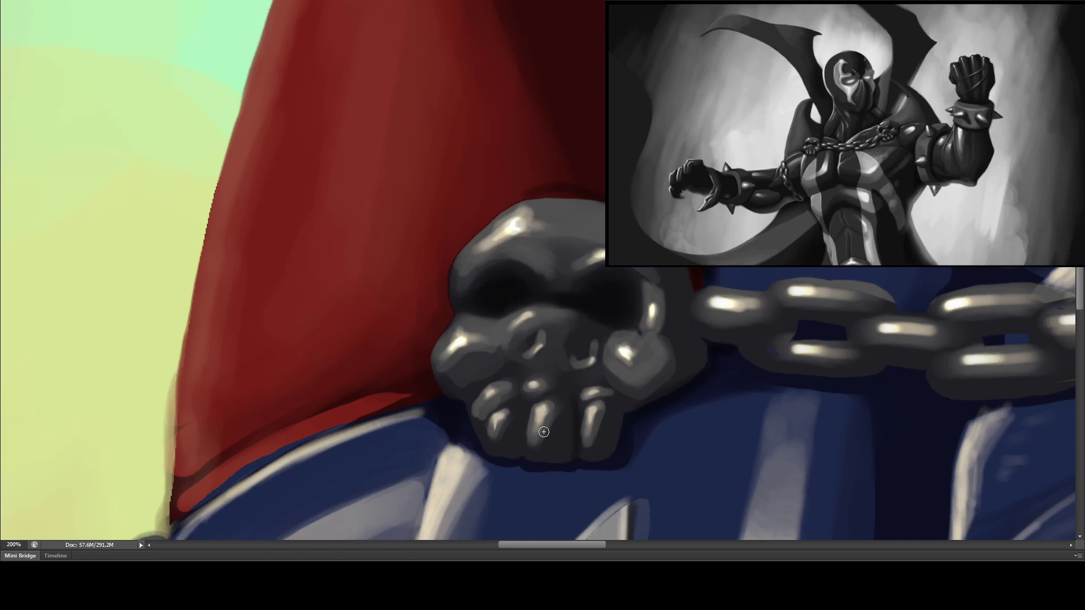
pyautogui.scroll(-5, 688, 308)
pyautogui.scroll(2, 731, 304)
pyautogui.scroll(3, 587, 182)
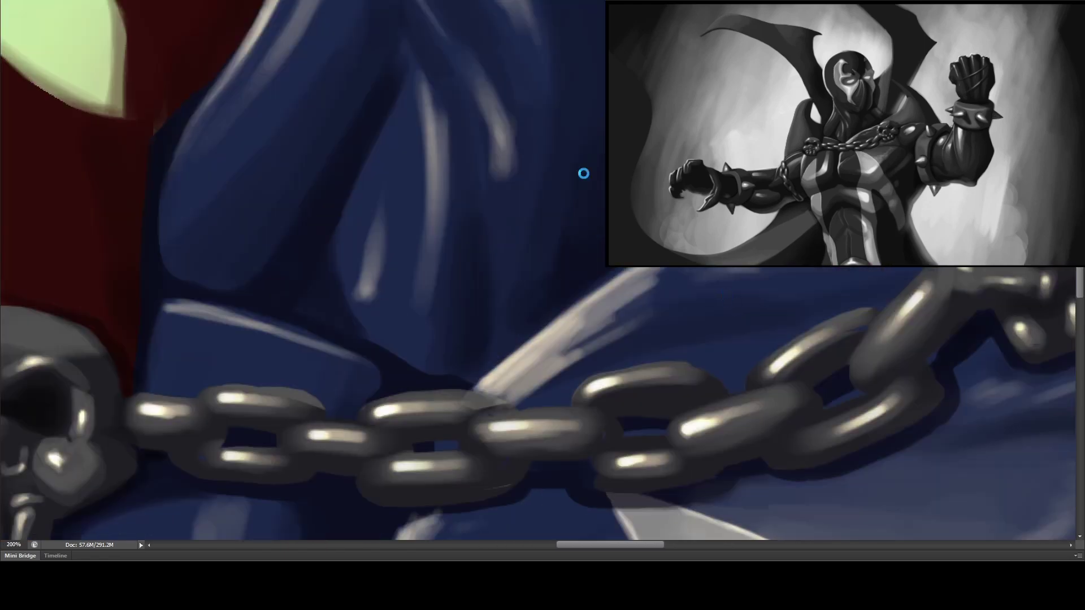
pyautogui.moveTo(487, 235); pyautogui.dragTo(484, 291)
pyautogui.moveTo(565, 309)
pyautogui.mouseDown()
pyautogui.moveTo(508, 342)
pyautogui.moveTo(554, 347)
pyautogui.moveTo(433, 369)
pyautogui.moveTo(452, 370)
pyautogui.moveTo(404, 284)
pyautogui.moveTo(380, 282)
pyautogui.moveTo(534, 449)
pyautogui.moveTo(469, 440)
pyautogui.mouseUp()
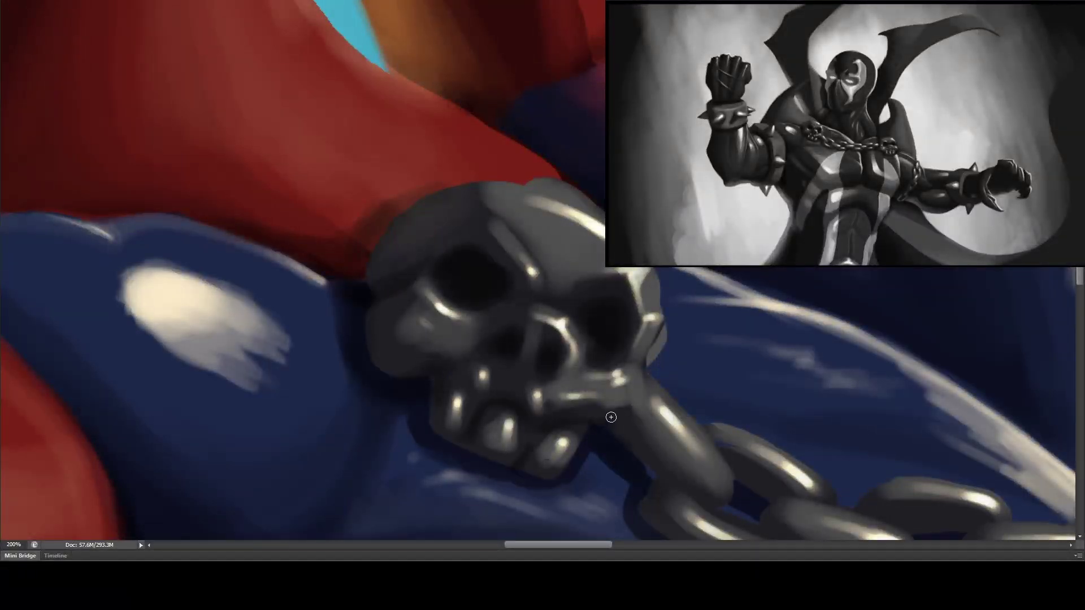
# - Paint highlights on the skull's forehead, jaw, top edge and the neighbouring chain link
pyautogui.press('r')
pyautogui.moveTo(514, 176); pyautogui.dragTo(22, 419)
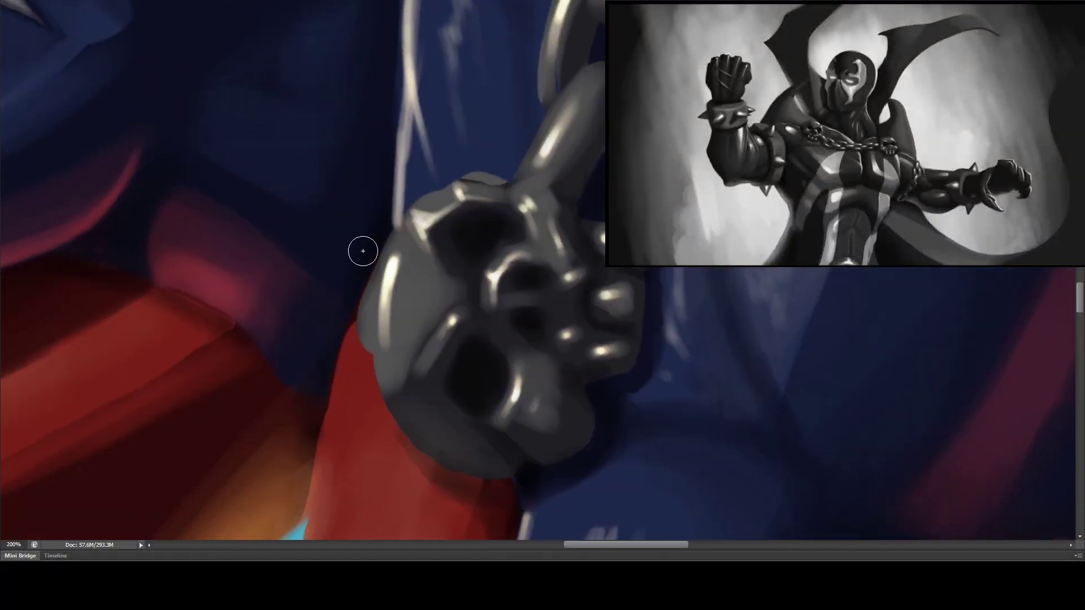
pyautogui.press('Escape')
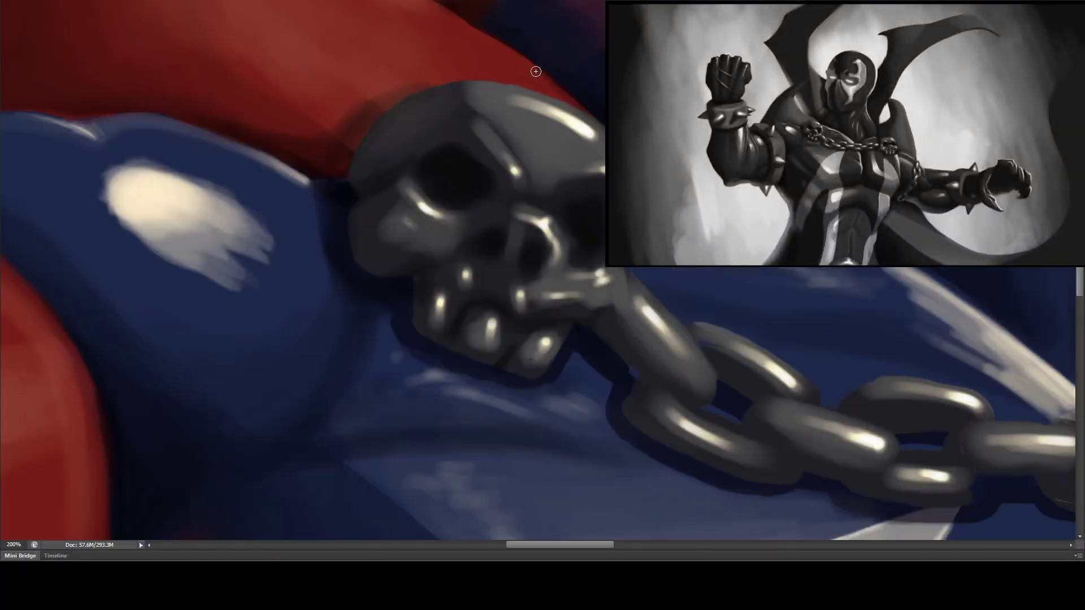
pyautogui.moveTo(545, 85); pyautogui.dragTo(371, 226)
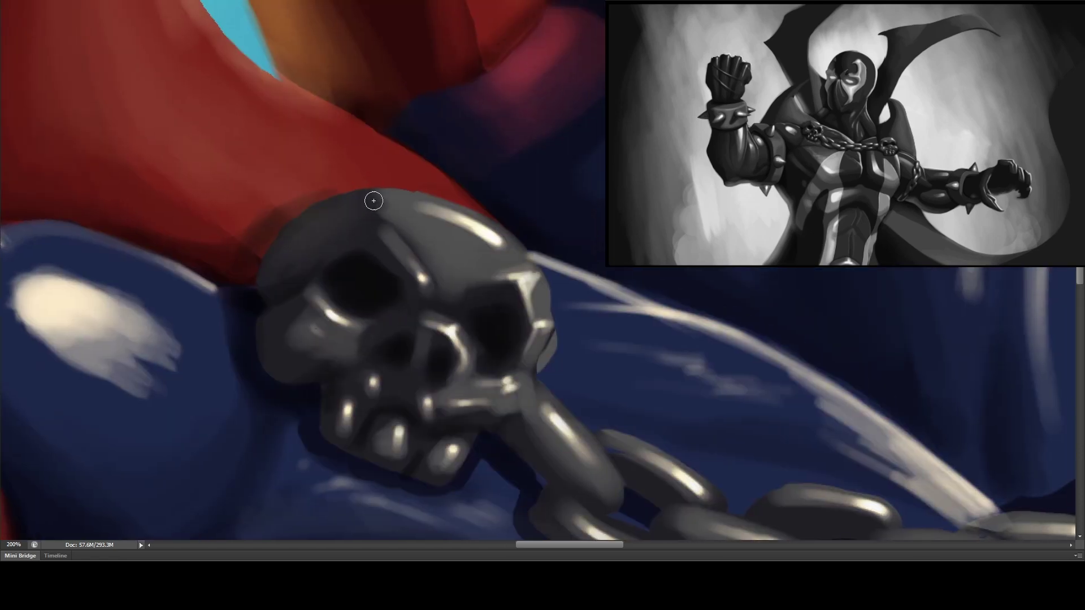
pyautogui.moveTo(457, 269); pyautogui.dragTo(435, 254)
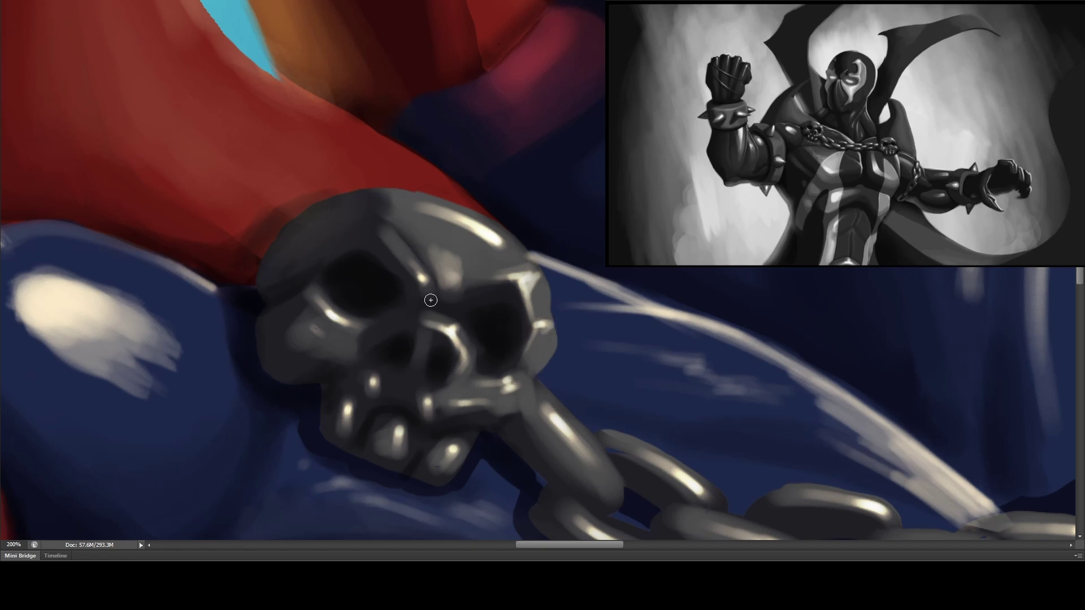
pyautogui.moveTo(447, 398)
pyautogui.mouseDown()
pyautogui.moveTo(543, 363)
pyautogui.moveTo(518, 377)
pyautogui.moveTo(534, 413)
pyautogui.mouseUp()
pyautogui.moveTo(387, 243); pyautogui.dragTo(399, 235)
pyautogui.moveTo(384, 271); pyautogui.dragTo(415, 229)
pyautogui.moveTo(528, 263)
pyautogui.mouseDown()
pyautogui.moveTo(459, 210)
pyautogui.moveTo(547, 308)
pyautogui.moveTo(547, 373)
pyautogui.mouseUp()
# - Add a rim highlight down the skull's right edge and brighten its top outline
pyautogui.press('r')
pyautogui.moveTo(547, 373)
pyautogui.mouseDown()
pyautogui.moveTo(508, 385)
pyautogui.moveTo(313, 252)
pyautogui.mouseUp()
pyautogui.press('Escape')
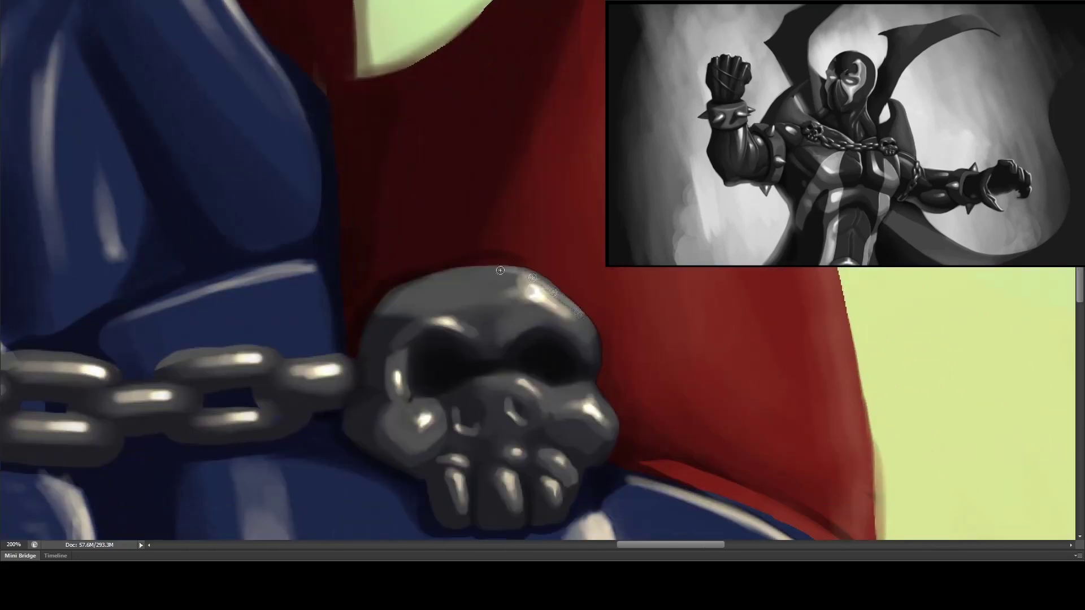
pyautogui.moveTo(517, 275)
pyautogui.mouseDown()
pyautogui.moveTo(406, 287)
pyautogui.moveTo(526, 280)
pyautogui.moveTo(562, 298)
pyautogui.moveTo(590, 327)
pyautogui.moveTo(557, 396)
pyautogui.moveTo(586, 396)
pyautogui.mouseUp()
pyautogui.moveTo(549, 316); pyautogui.dragTo(571, 327)
pyautogui.moveTo(441, 319); pyautogui.dragTo(408, 333)
pyautogui.hotkey('ctrl', '-')
pyautogui.hotkey('ctrl', '-')
pyautogui.hotkey('ctrl', '-')
pyautogui.hotkey('ctrl', '-')
pyautogui.hotkey('ctrl', '-')
pyautogui.hotkey('ctrl', '-')
# - Mirror the canvas horizontally, save the painting, and darken the cape's left edge
pyautogui.hotkey('ctrl', 'shift', 'h')
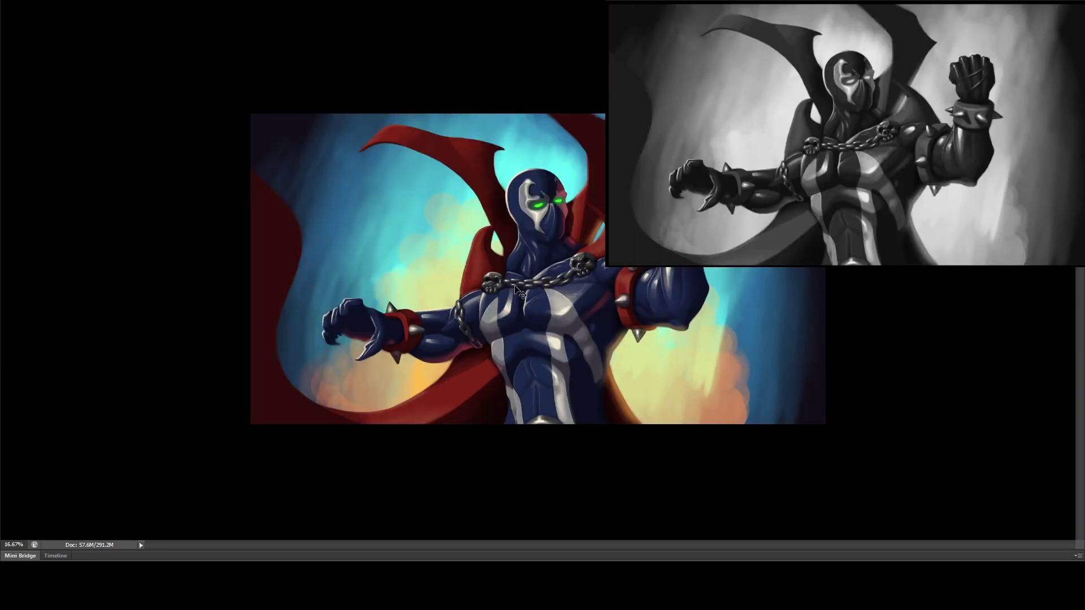
pyautogui.hotkey('ctrl', 's')
pyautogui.hotkey('ctrl', '-')
pyautogui.hotkey('ctrl', '+')
pyautogui.hotkey('ctrl', '+')
pyautogui.hotkey('ctrl', '+')
pyautogui.hotkey('ctrl', '+')
pyautogui.moveTo(470, 262); pyautogui.dragTo(41, 375)
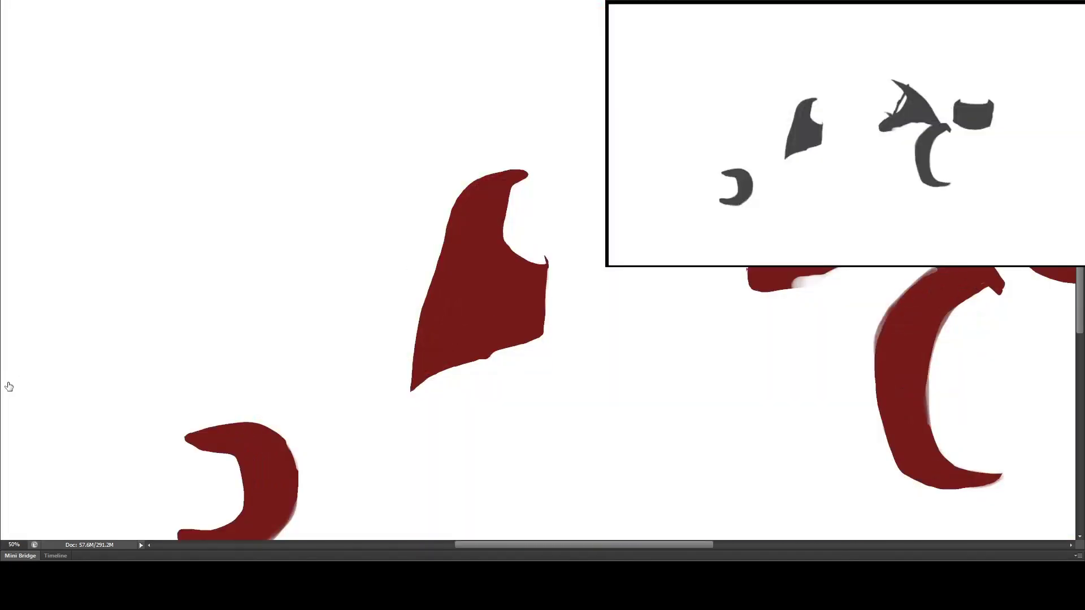
pyautogui.scroll(3, 513, 190)
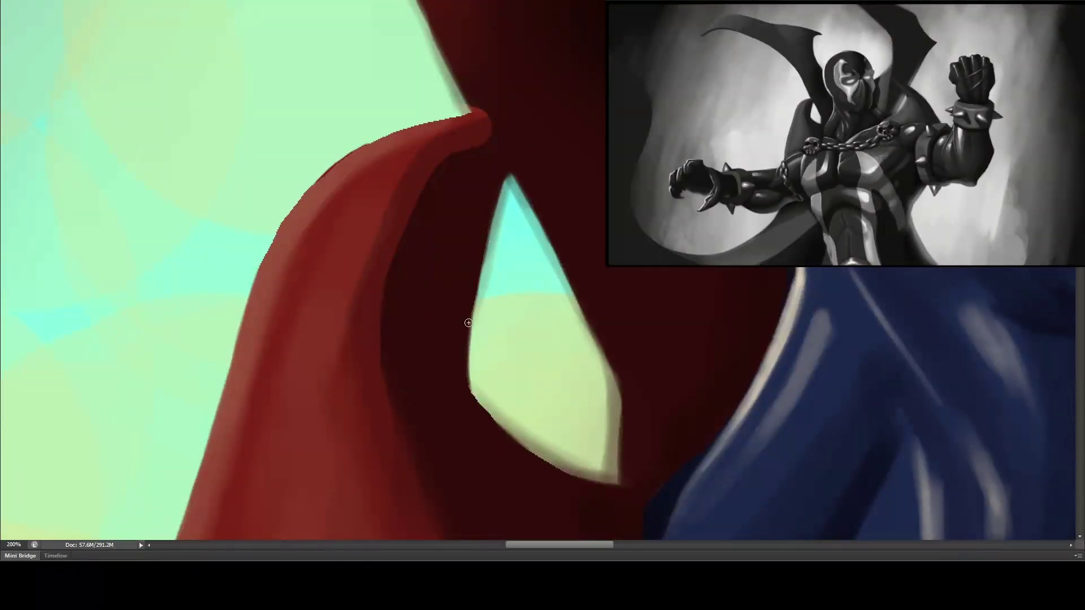
pyautogui.moveTo(460, 339); pyautogui.dragTo(573, 373)
pyautogui.scroll(-5, 495, 173)
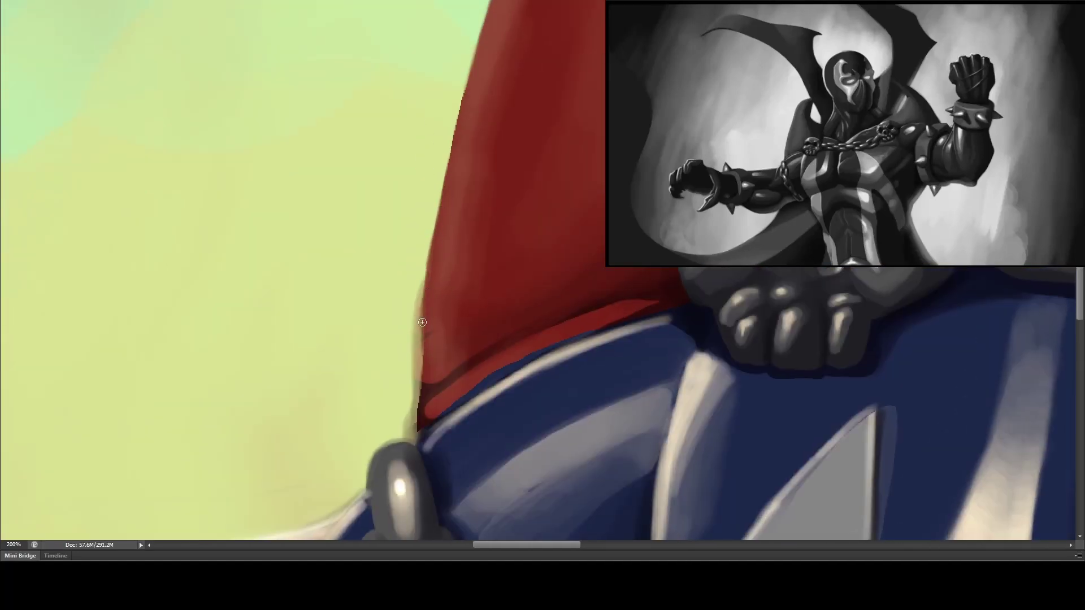
pyautogui.moveTo(422, 322); pyautogui.dragTo(415, 430)
pyautogui.hotkey('ctrl', '0')
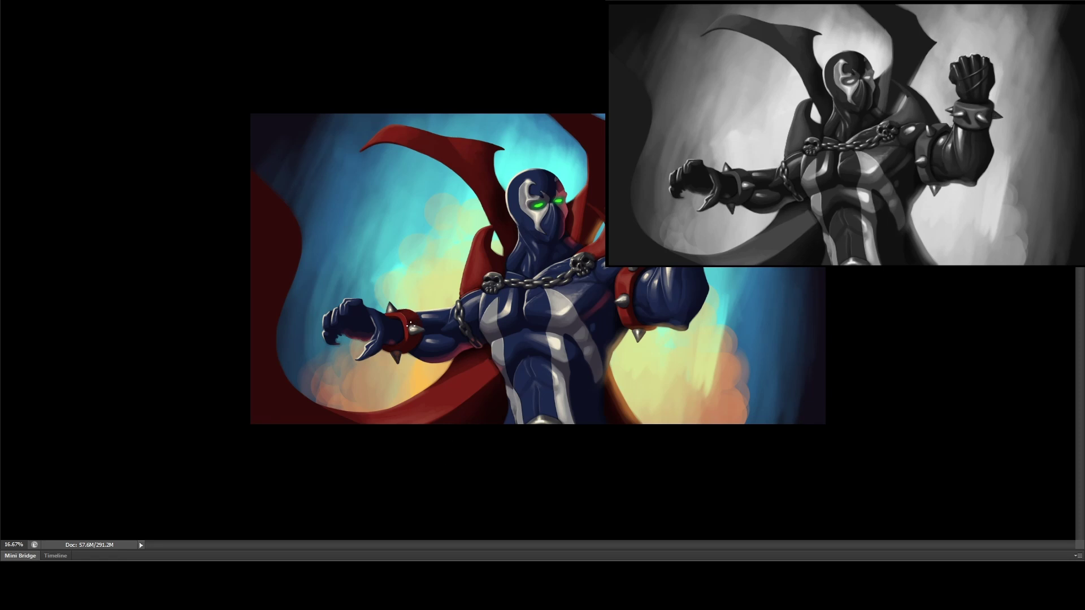
# - Darken the shoulder area next to the cape
pyautogui.scroll(6, 412, 338)
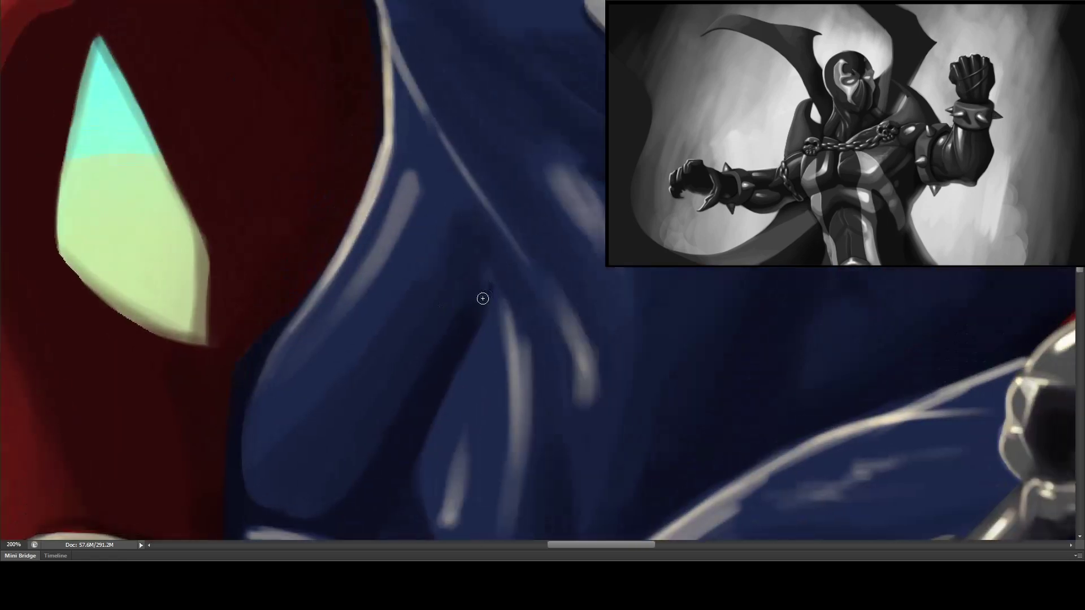
pyautogui.moveTo(457, 214); pyautogui.dragTo(463, 226)
pyautogui.scroll(-5, 473, 316)
pyautogui.scroll(-2, 475, 320)
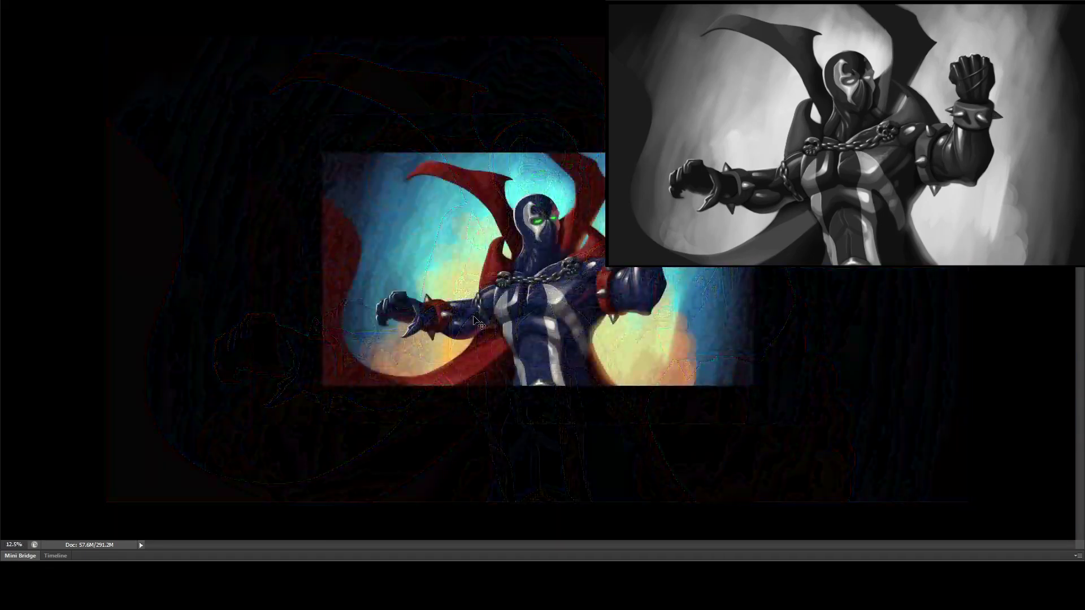
pyautogui.scroll(6, 452, 351)
pyautogui.scroll(2, 421, 373)
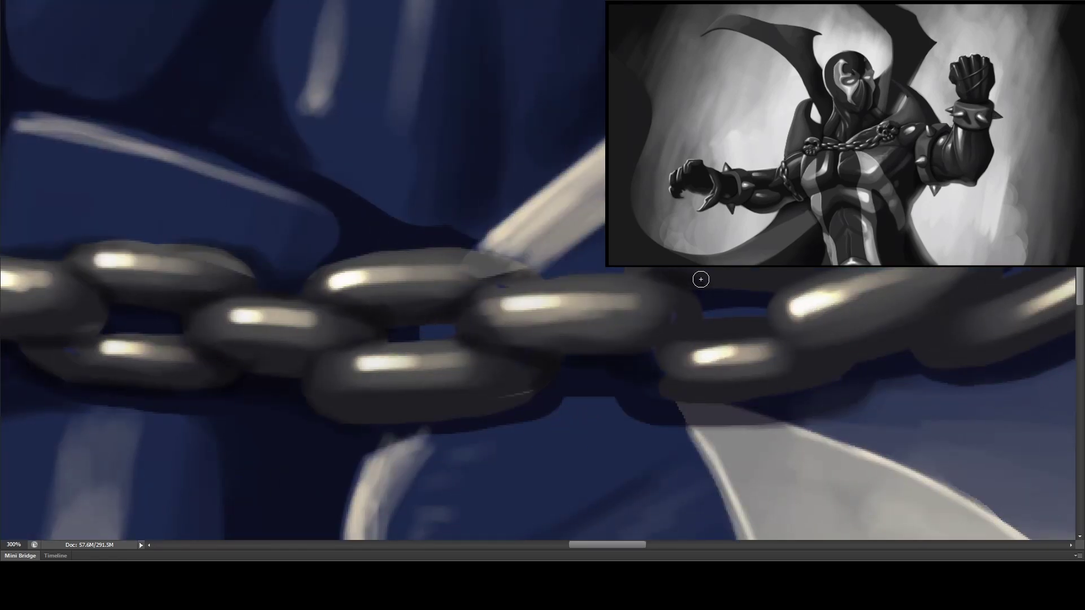
# - Shade the chain links across the chest, including the skull link's lower edge
pyautogui.hscroll(5, 485, 358)
pyautogui.hscroll(3, 452, 333)
pyautogui.moveTo(407, 323)
pyautogui.mouseDown()
pyautogui.moveTo(426, 305)
pyautogui.moveTo(595, 260)
pyautogui.moveTo(698, 297)
pyautogui.moveTo(644, 392)
pyautogui.moveTo(548, 368)
pyautogui.mouseUp()
pyautogui.hscroll(3, 508, 339)
pyautogui.moveTo(435, 263); pyautogui.dragTo(458, 277)
pyautogui.scroll(-8, 643, 363)
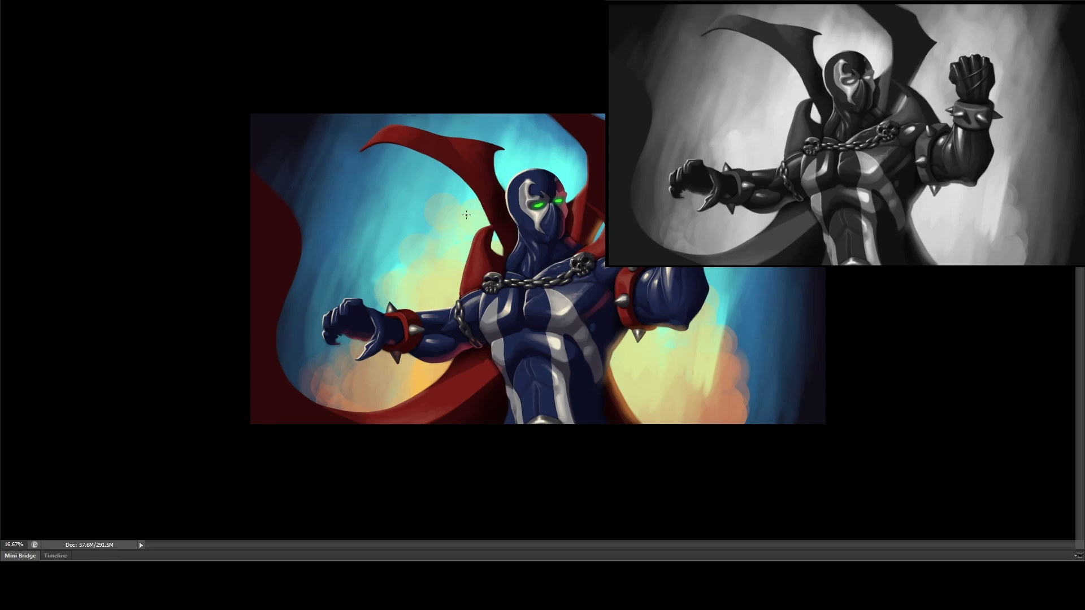
# - Flip the canvas horizontally and paint red bounce light on the wrist cuff and fist's base
pyautogui.hotkey('ctrl', 'shift', 'h')
pyautogui.scroll(6, 495, 241)
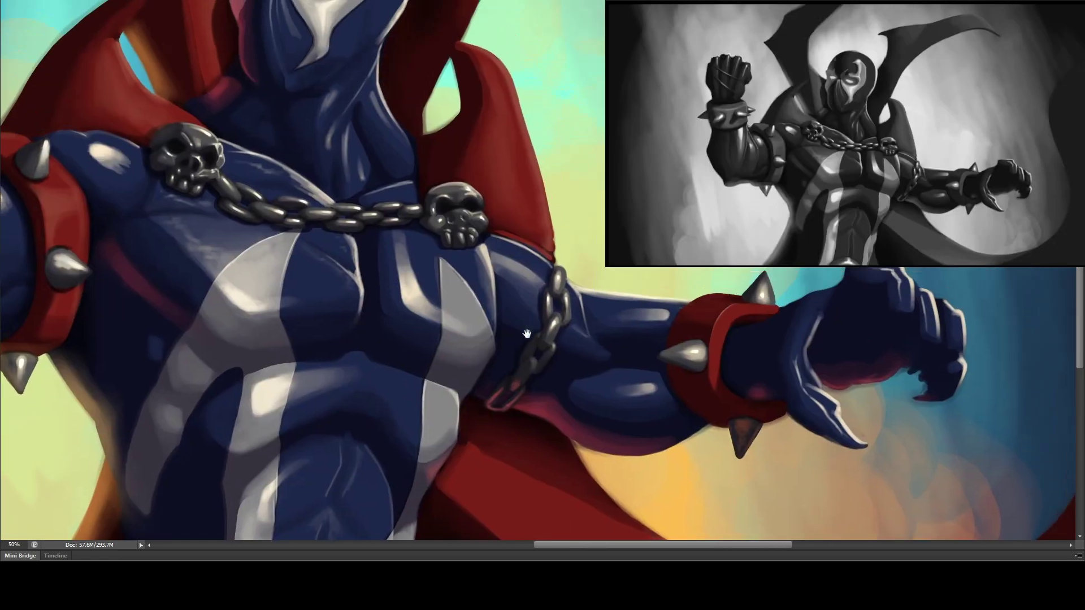
pyautogui.scroll(1, 517, 298)
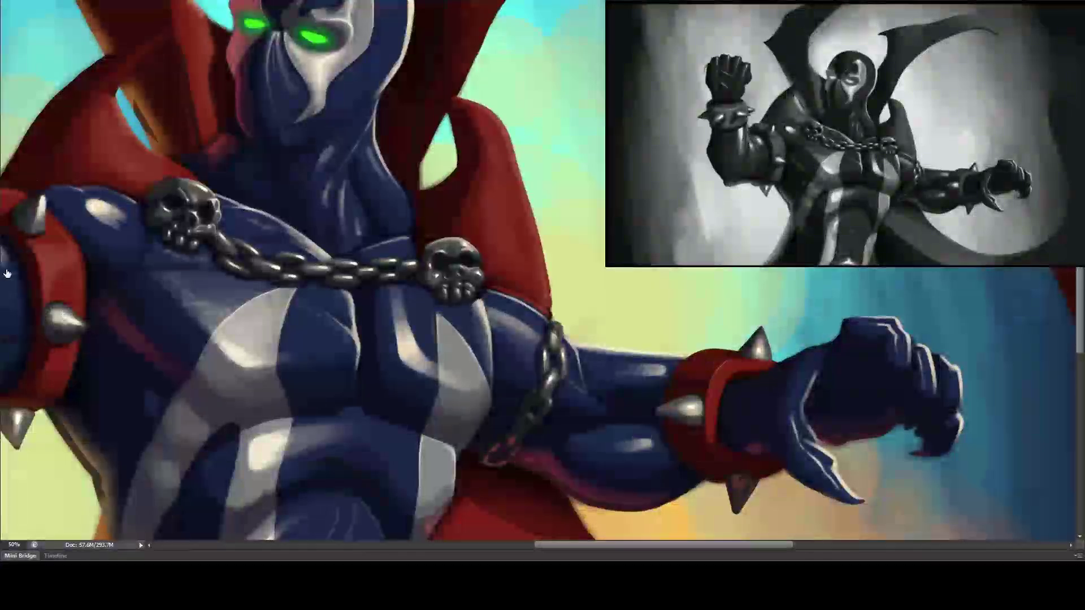
pyautogui.scroll(3, 510, 413)
pyautogui.moveTo(509, 402)
pyautogui.mouseDown()
pyautogui.moveTo(504, 332)
pyautogui.moveTo(502, 349)
pyautogui.moveTo(579, 270)
pyautogui.moveTo(541, 297)
pyautogui.moveTo(504, 358)
pyautogui.mouseUp()
pyautogui.moveTo(19, 270); pyautogui.dragTo(289, 271)
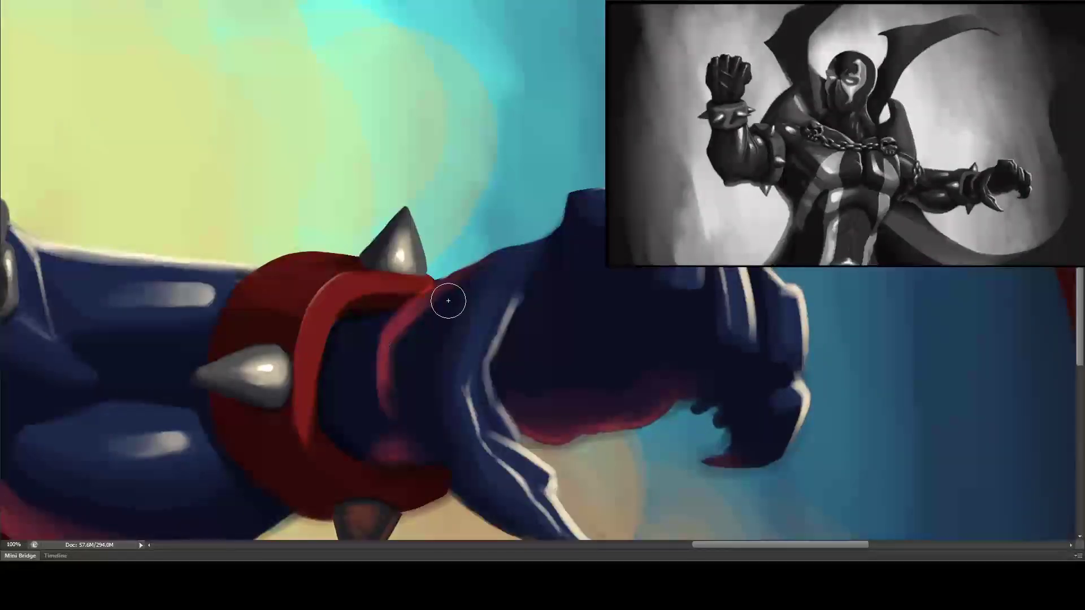
pyautogui.moveTo(448, 300)
pyautogui.mouseDown()
pyautogui.moveTo(363, 252)
pyautogui.moveTo(452, 290)
pyautogui.moveTo(507, 273)
pyautogui.moveTo(528, 317)
pyautogui.moveTo(477, 359)
pyautogui.moveTo(426, 366)
pyautogui.moveTo(504, 276)
pyautogui.mouseUp()
pyautogui.press(']')
pyautogui.press(']')
pyautogui.press('[')
pyautogui.press('[')
pyautogui.press('[')
pyautogui.press('[')
pyautogui.moveTo(469, 361); pyautogui.dragTo(398, 373)
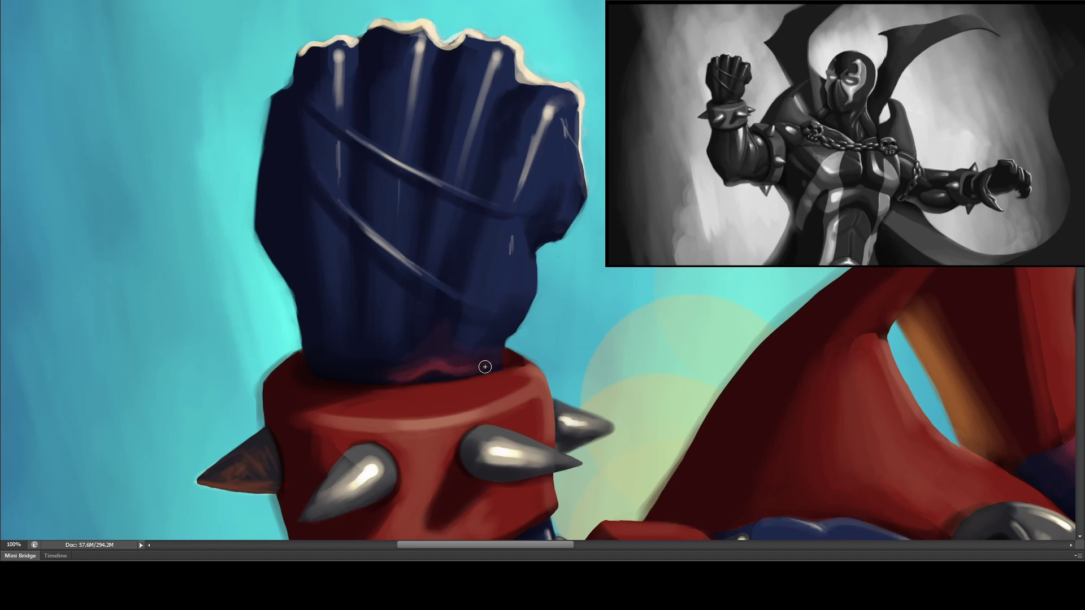
# - Paint blue rim light along the raised arm's edge and the fist's edge
pyautogui.hotkey('ctrl', '0')
pyautogui.hotkey('ctrl', '-')
pyautogui.hotkey('ctrl', '-')
pyautogui.hotkey('ctrl', '-')
pyautogui.hotkey('ctrl', '+')
pyautogui.hotkey('ctrl', '+')
pyautogui.hotkey('ctrl', '+')
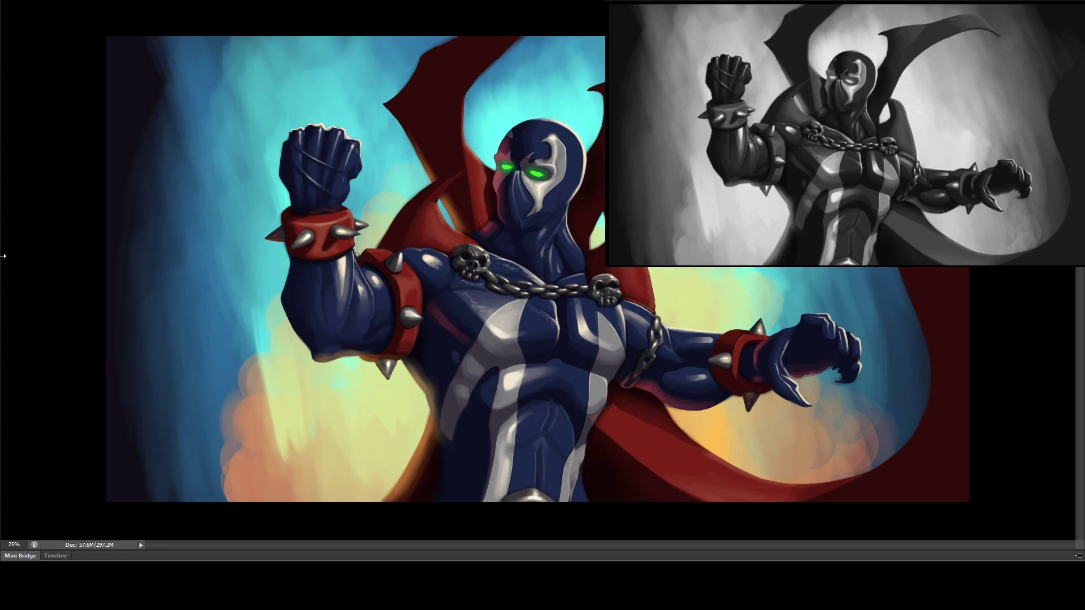
pyautogui.hotkey('ctrl', '+')
pyautogui.hotkey('ctrl', '+')
pyautogui.hotkey('ctrl', '+')
pyautogui.hscroll(-5, 68, 418)
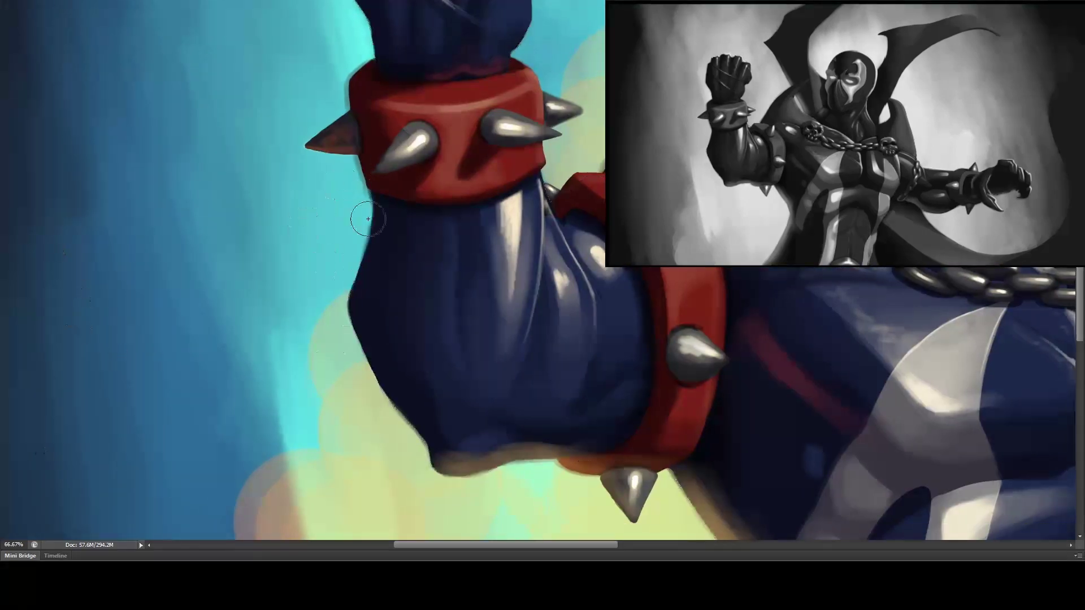
pyautogui.moveTo(368, 207)
pyautogui.mouseDown()
pyautogui.moveTo(354, 294)
pyautogui.moveTo(367, 376)
pyautogui.moveTo(378, 200)
pyautogui.moveTo(356, 327)
pyautogui.mouseUp()
pyautogui.moveTo(417, 213); pyautogui.dragTo(426, 471)
pyautogui.moveTo(371, 240)
pyautogui.mouseDown()
pyautogui.moveTo(354, 160)
pyautogui.moveTo(359, 224)
pyautogui.moveTo(359, 170)
pyautogui.mouseUp()
# - Lighten and soften the red cape's edges, extending the spike tip and highlighting its inner edge
pyautogui.moveTo(376, 259); pyautogui.dragTo(34, 273)
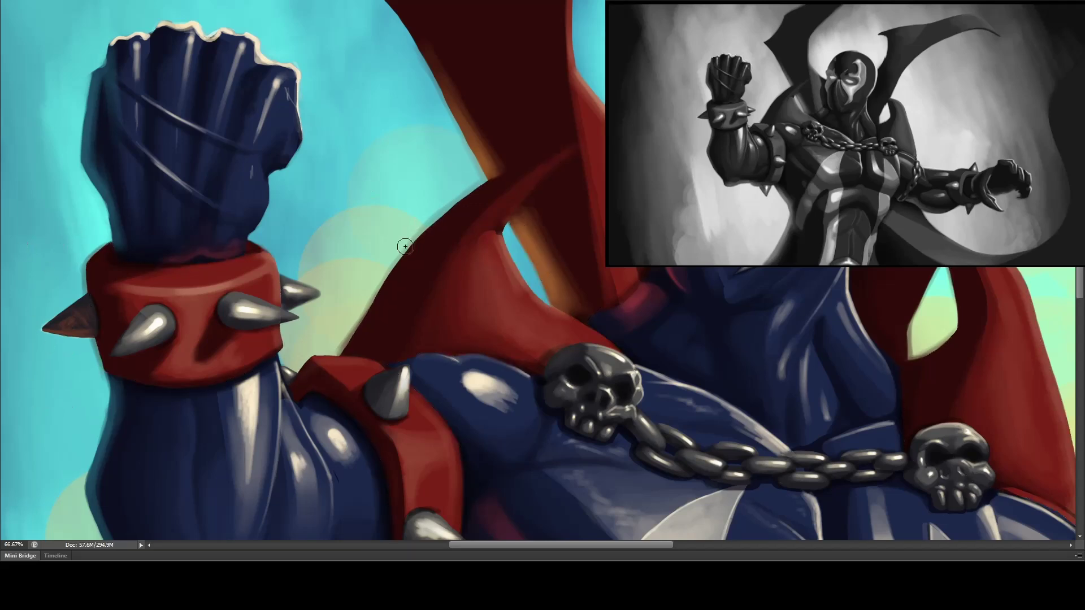
pyautogui.moveTo(411, 239); pyautogui.dragTo(480, 187)
pyautogui.moveTo(463, 195)
pyautogui.mouseDown()
pyautogui.moveTo(348, 341)
pyautogui.moveTo(377, 293)
pyautogui.moveTo(419, 249)
pyautogui.moveTo(348, 359)
pyautogui.mouseUp()
pyautogui.moveTo(424, 258); pyautogui.dragTo(347, 359)
pyautogui.moveTo(486, 186); pyautogui.dragTo(526, 163)
pyautogui.scroll(-5, 488, 192)
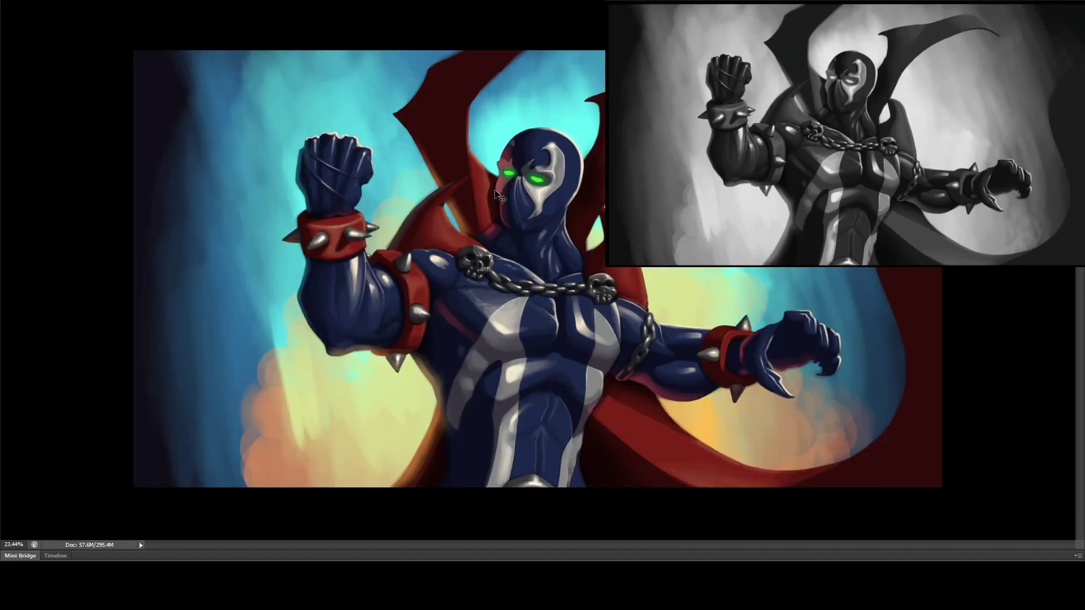
pyautogui.scroll(-2, 500, 198)
pyautogui.scroll(8, 460, 243)
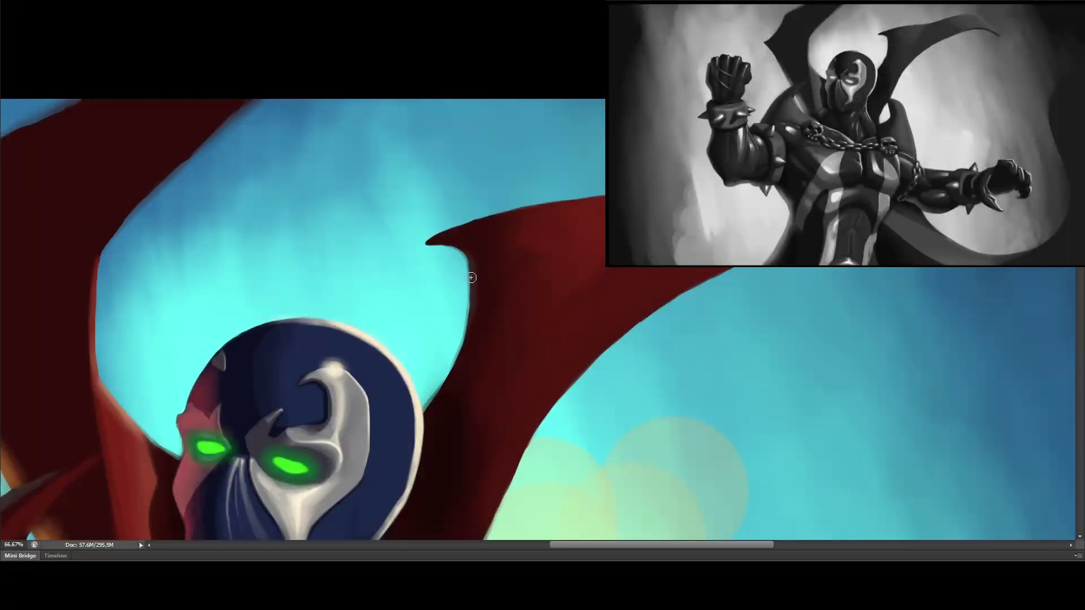
pyautogui.moveTo(467, 311)
pyautogui.mouseDown()
pyautogui.moveTo(432, 406)
pyautogui.moveTo(475, 339)
pyautogui.mouseUp()
pyautogui.moveTo(480, 294)
pyautogui.mouseDown()
pyautogui.moveTo(432, 240)
pyautogui.moveTo(497, 221)
pyautogui.mouseUp()
pyautogui.hotkey('ctrl', '-')
pyautogui.hotkey('ctrl', '-')
pyautogui.hotkey('ctrl', '-')
pyautogui.hotkey('ctrl', '-')
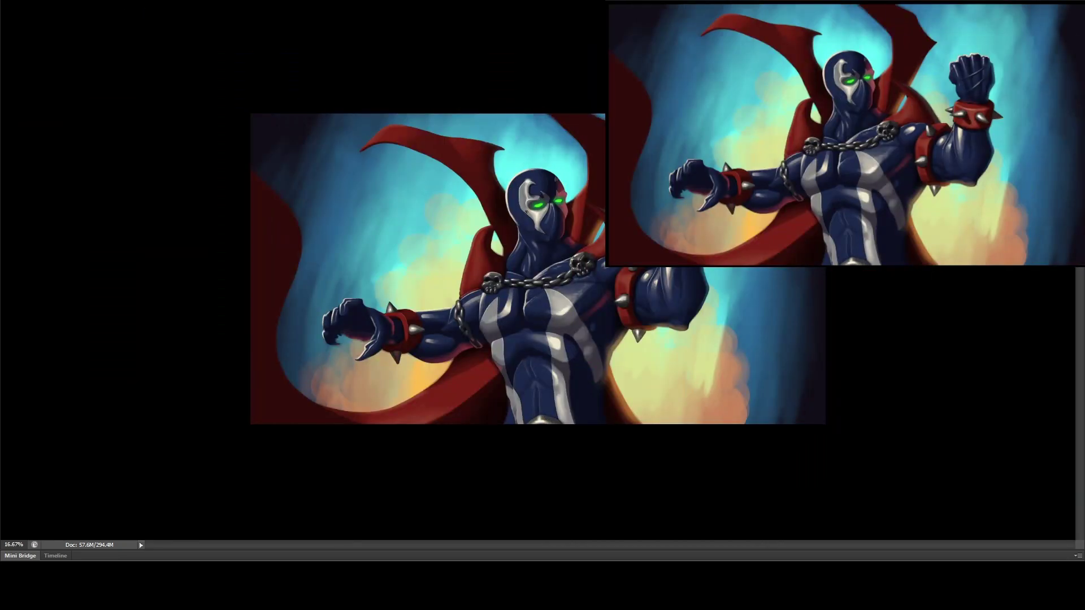
pyautogui.hotkey('ctrl', '+')
pyautogui.hotkey('ctrl', '+')
pyautogui.scroll(3, 517, 261)
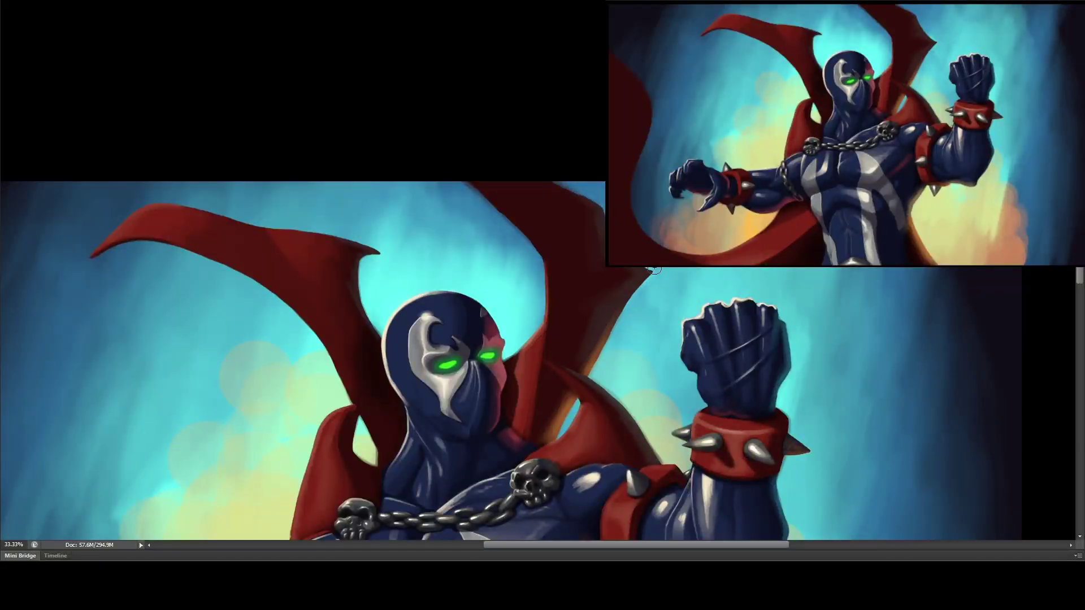
pyautogui.hotkey('ctrl', '-')
pyautogui.hotkey('ctrl', '-')
pyautogui.hotkey('ctrl', '-')
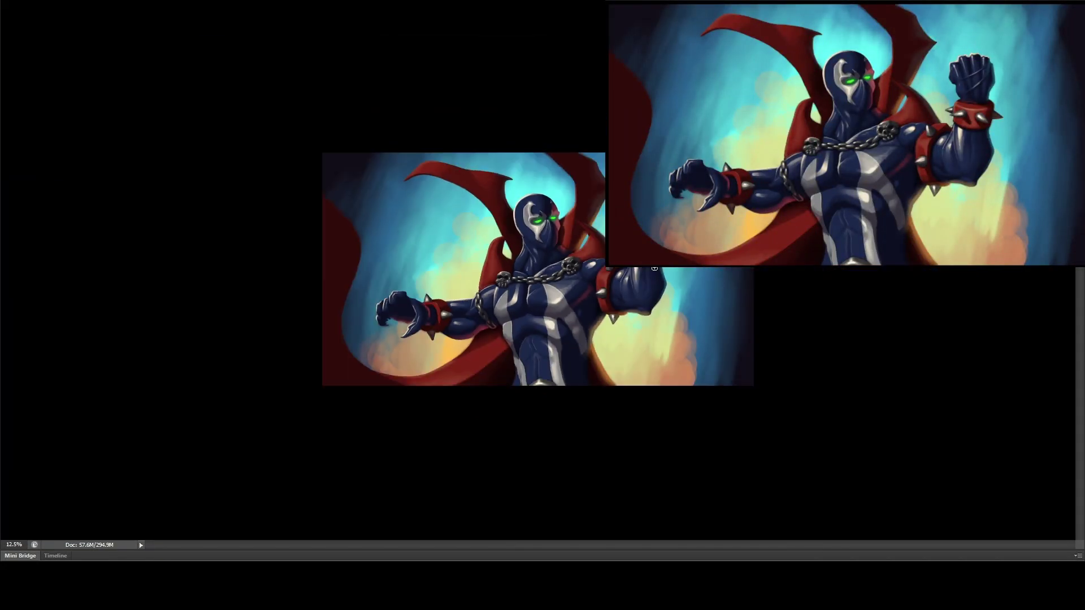
pyautogui.scroll(4, 656, 271)
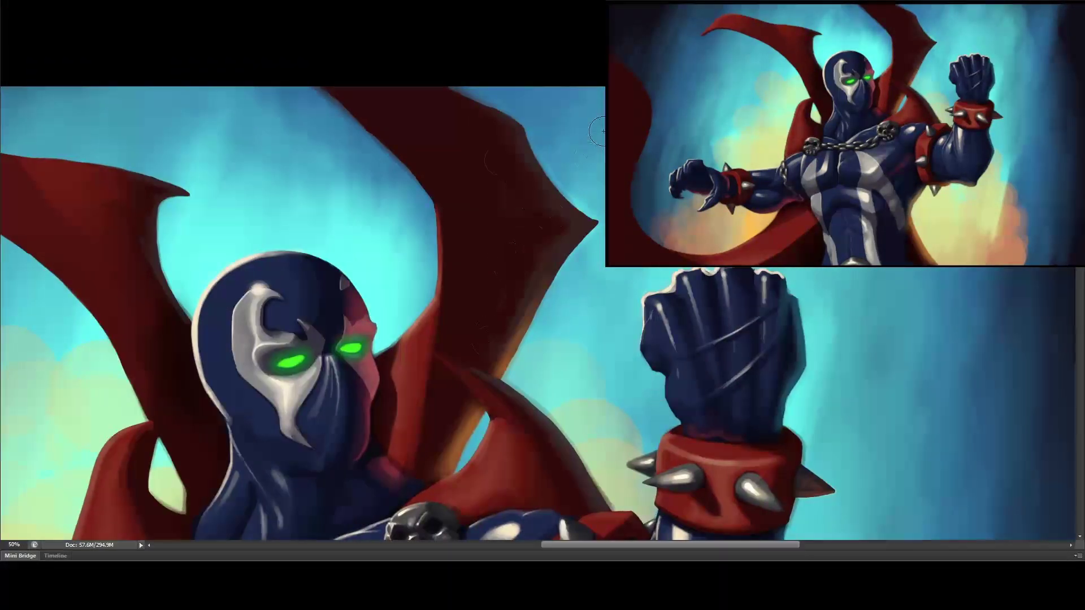
pyautogui.hotkey('ctrl', '-')
pyautogui.hotkey('ctrl', '-')
pyautogui.hotkey('ctrl', '-')
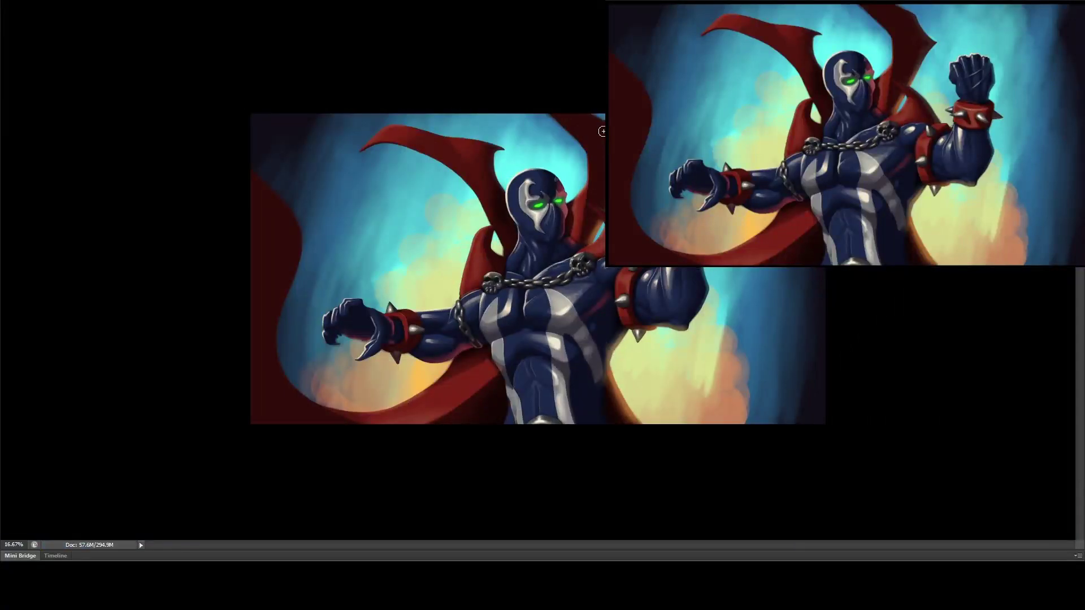